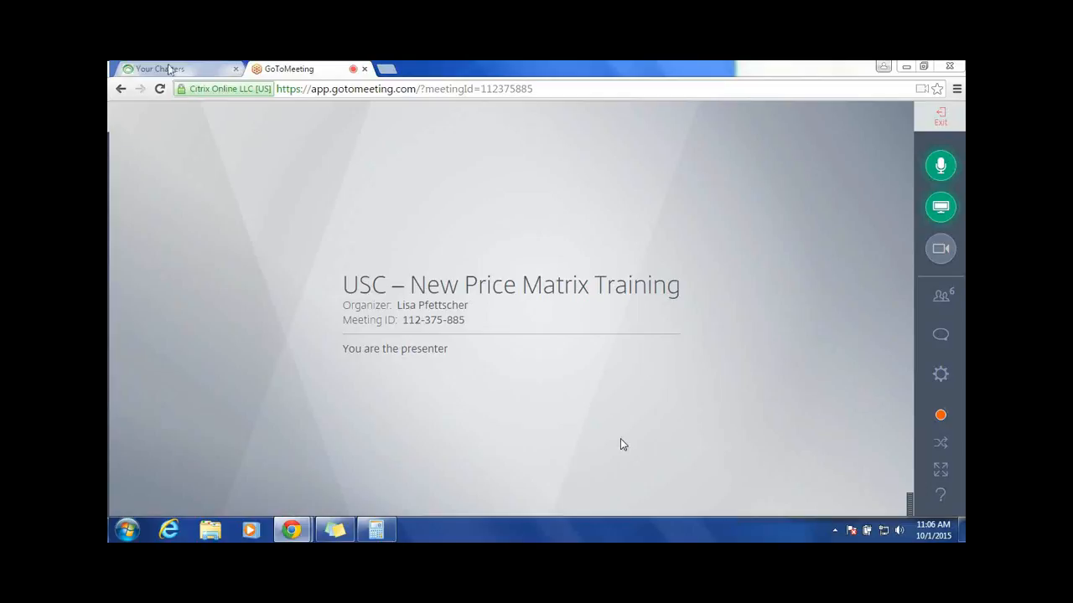
Step: Switch to the Your Charters page and set the DID of the call to Chat
{"action": "left_click", "coordinate": [170, 69]}
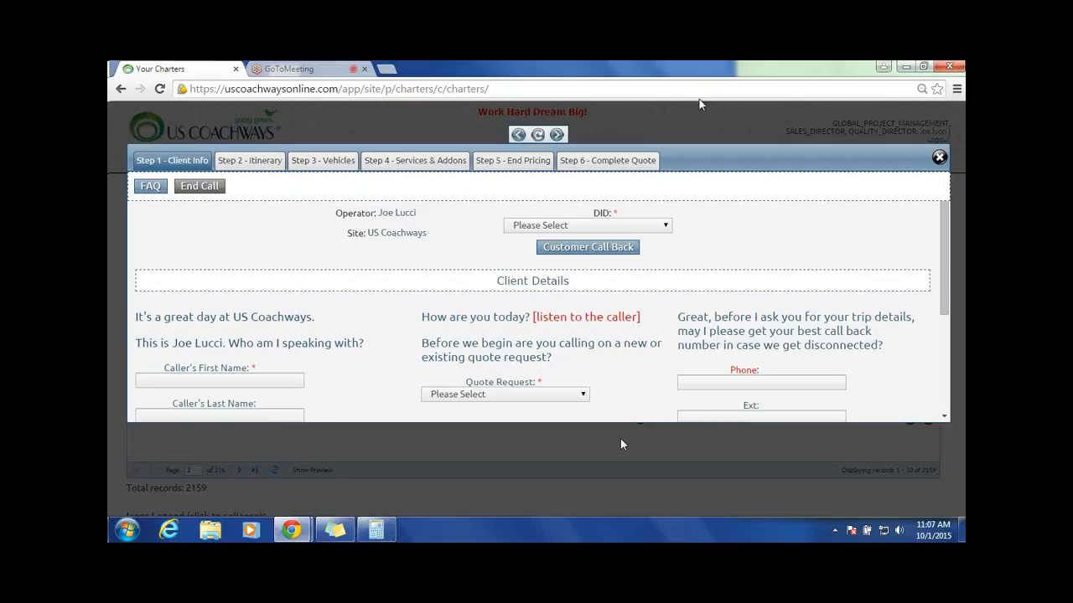
{"action": "left_click", "coordinate": [659, 227]}
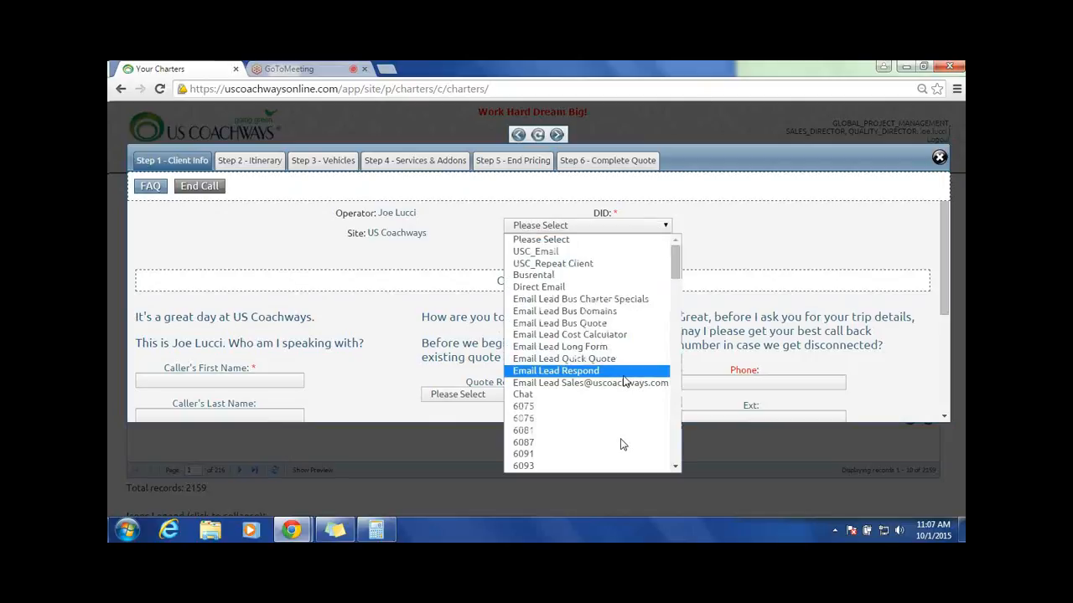
{"action": "scroll", "coordinate": [621, 444], "scroll_direction": "down", "scroll_amount": 2}
{"action": "scroll", "coordinate": [621, 377], "scroll_direction": "down", "scroll_amount": 5}
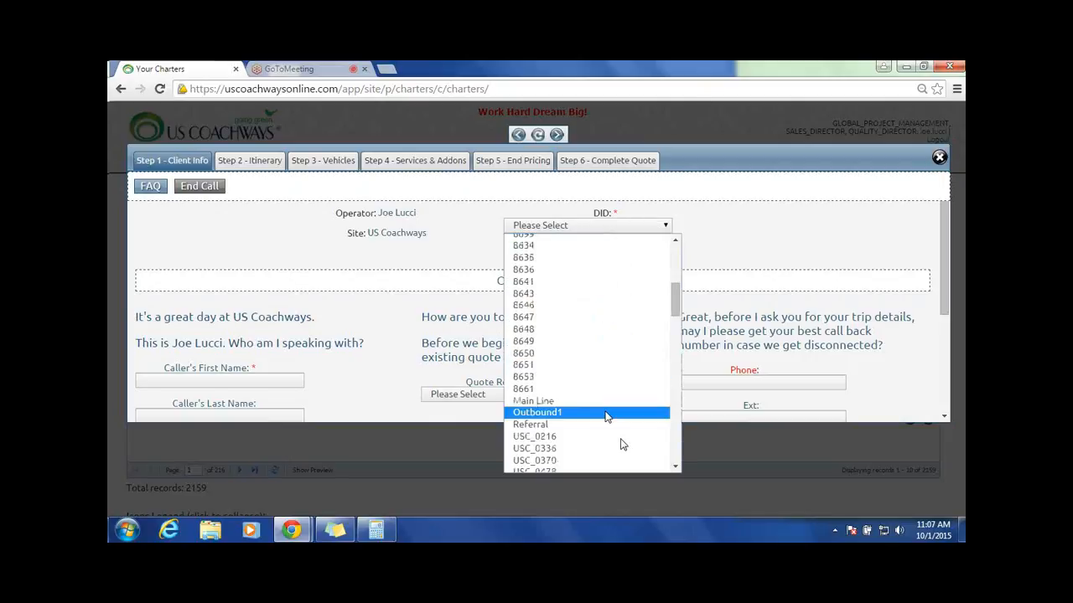
{"action": "scroll", "coordinate": [605, 410], "scroll_direction": "down", "scroll_amount": 10}
{"action": "scroll", "coordinate": [606, 411], "scroll_direction": "down", "scroll_amount": 5}
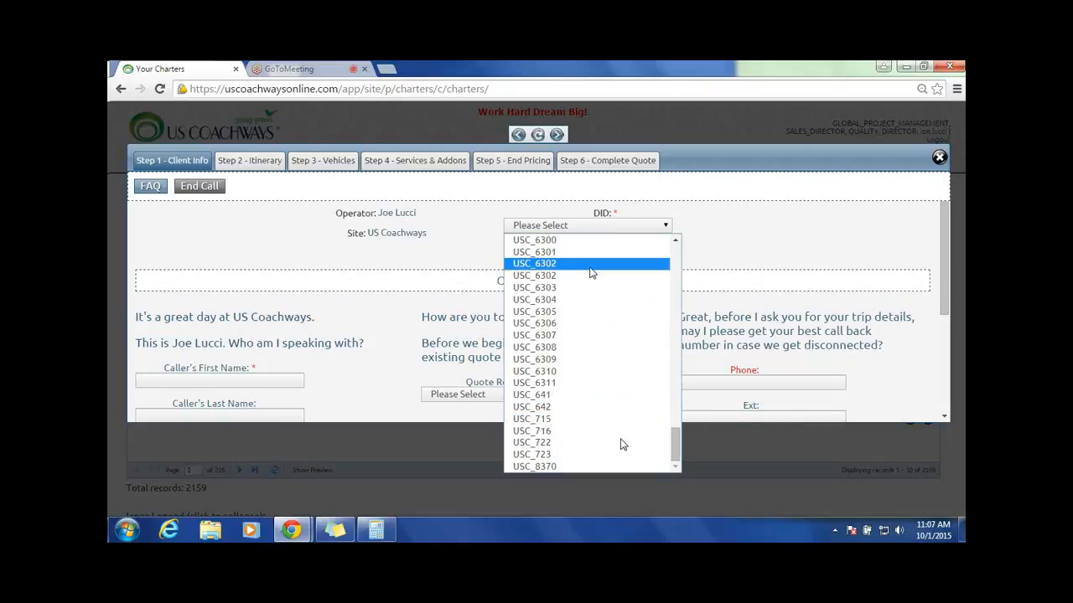
{"action": "scroll", "coordinate": [594, 281], "scroll_direction": "up", "scroll_amount": 10}
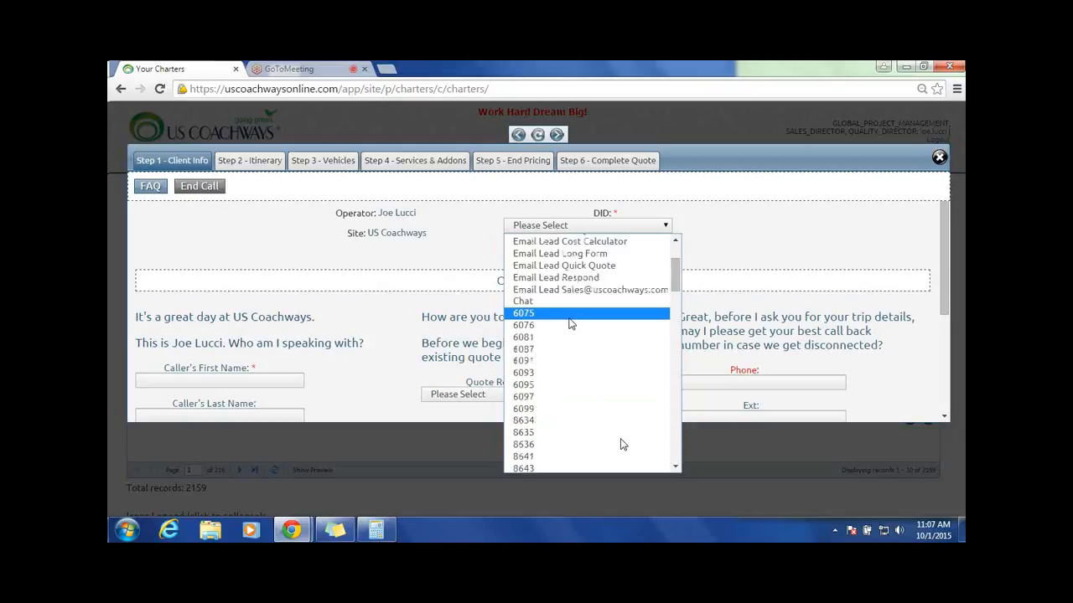
{"action": "left_click", "coordinate": [536, 301]}
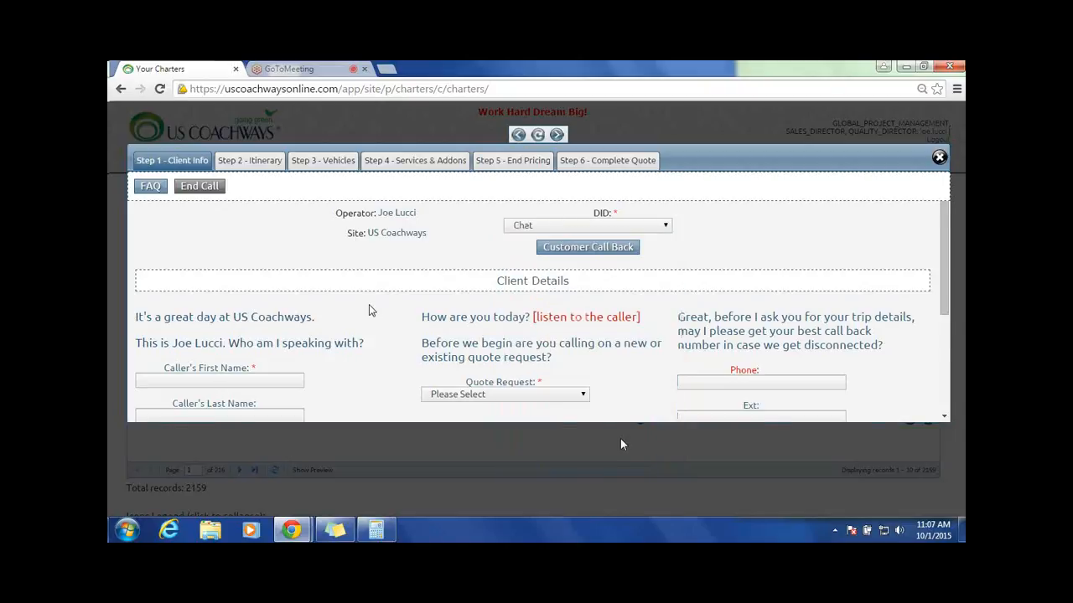
Step: Enter the caller's first name in the client details and set the quote request to New Client
{"action": "scroll", "coordinate": [381, 315], "scroll_direction": "down", "scroll_amount": 1}
{"action": "type", "text": "Jo"}
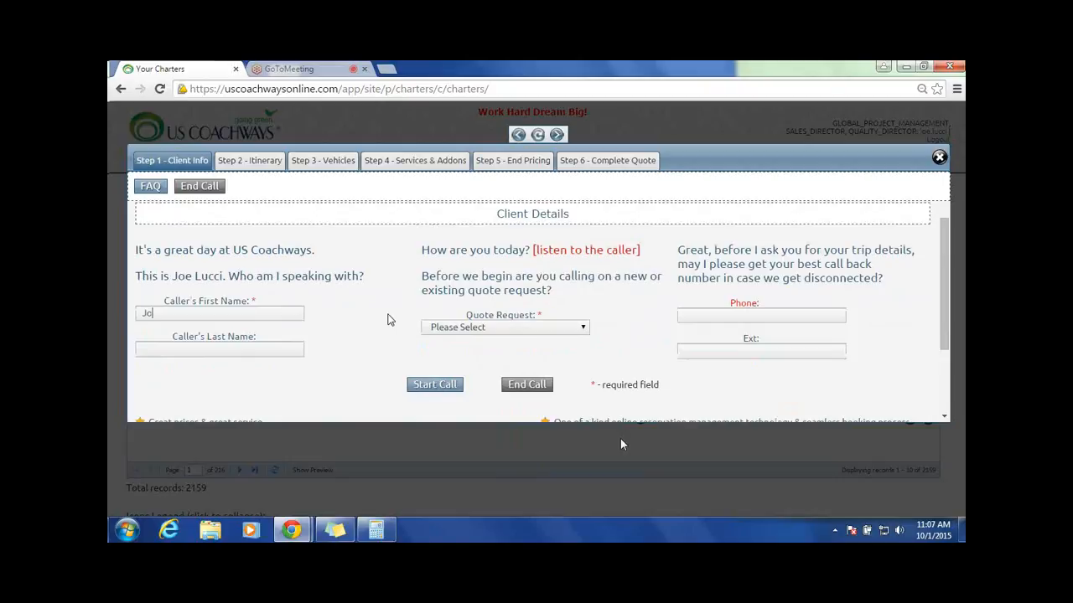
{"action": "type", "text": "e"}
{"action": "left_click", "coordinate": [569, 328]}
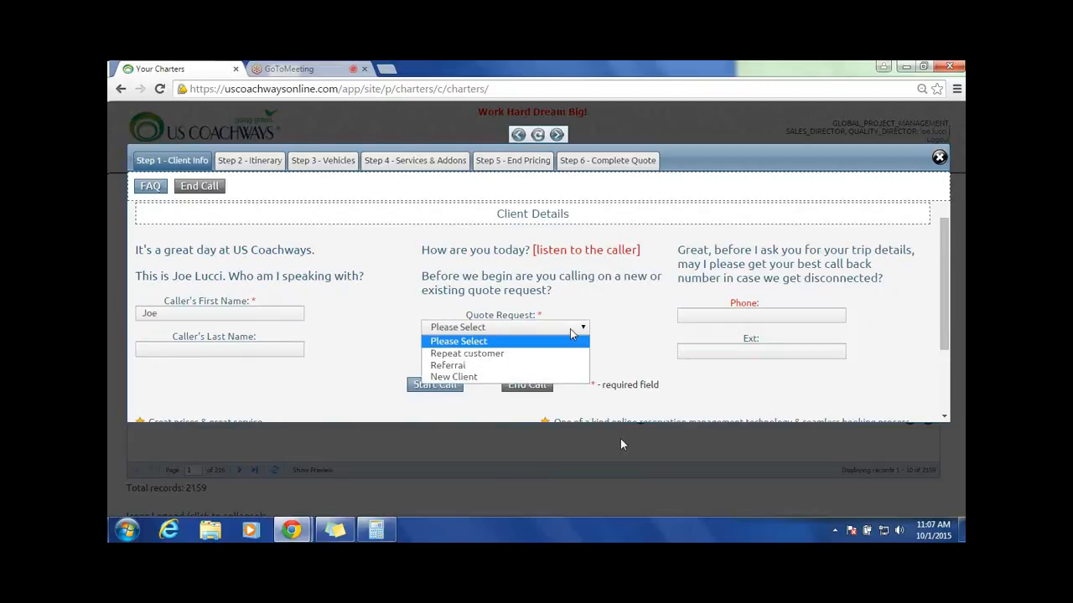
{"action": "left_click", "coordinate": [450, 378]}
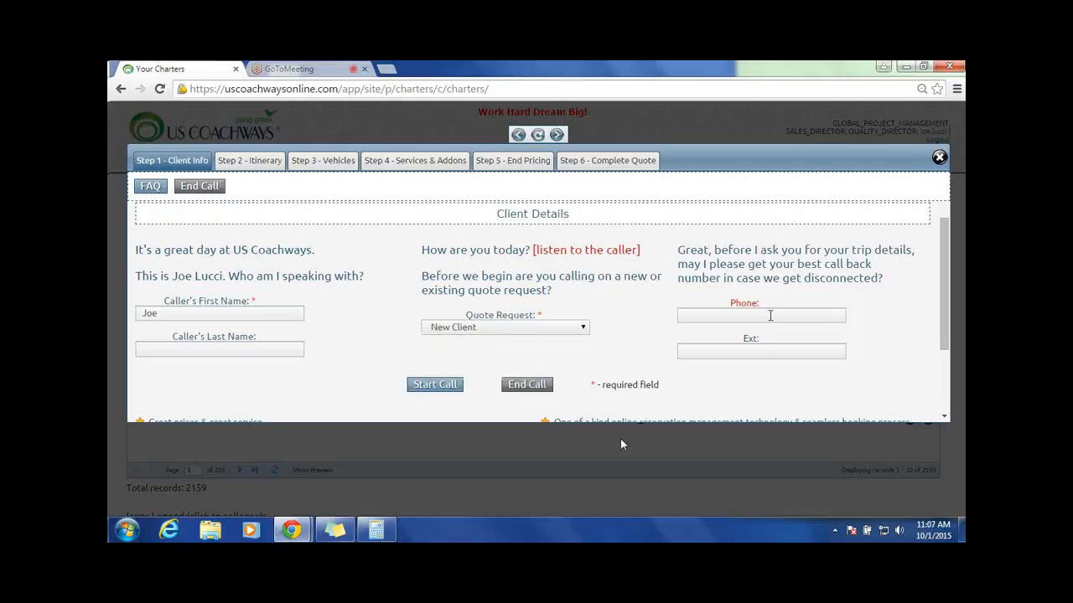
Step: Enter the caller's phone number and start the call to reach the itinerary step
{"action": "left_click", "coordinate": [770, 315]}
{"action": "type", "text": "8"}
{"action": "type", "text": "18"}
{"action": "type", "text": "5551"}
{"action": "type", "text": "212"}
{"action": "left_click", "coordinate": [418, 380]}
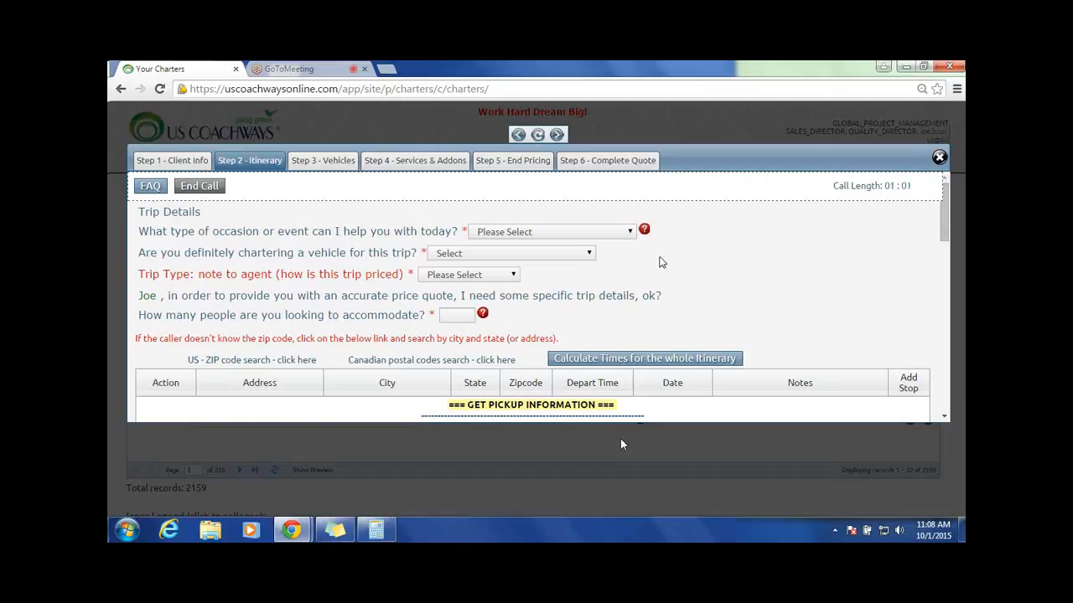
Step: Set the occasion to General Day Trip, definite chartering to Yes and the trip type to General Trip
{"action": "left_click", "coordinate": [586, 233]}
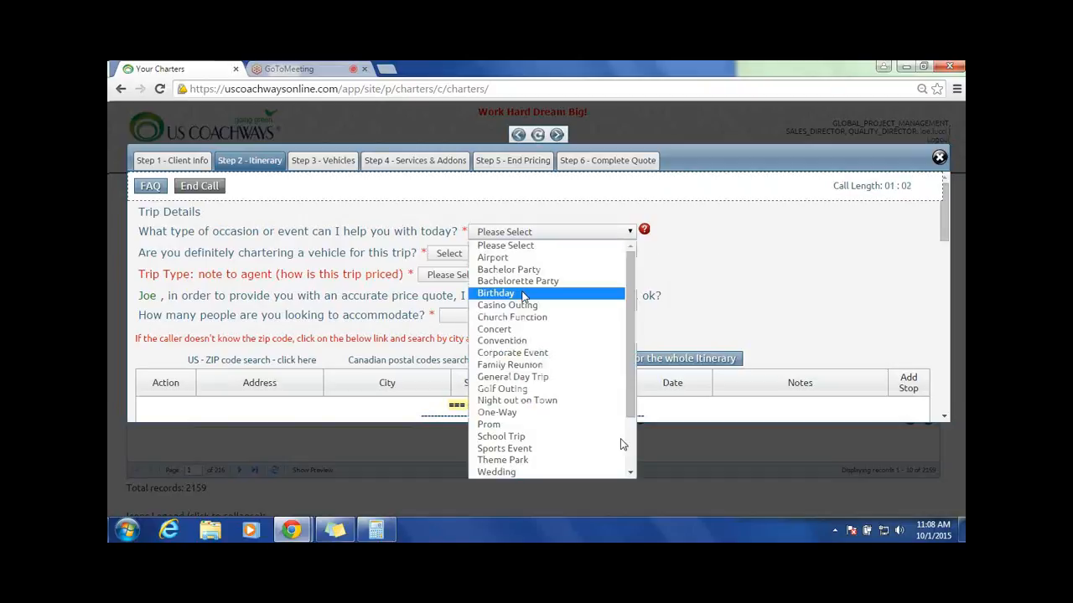
{"action": "left_click", "coordinate": [526, 377]}
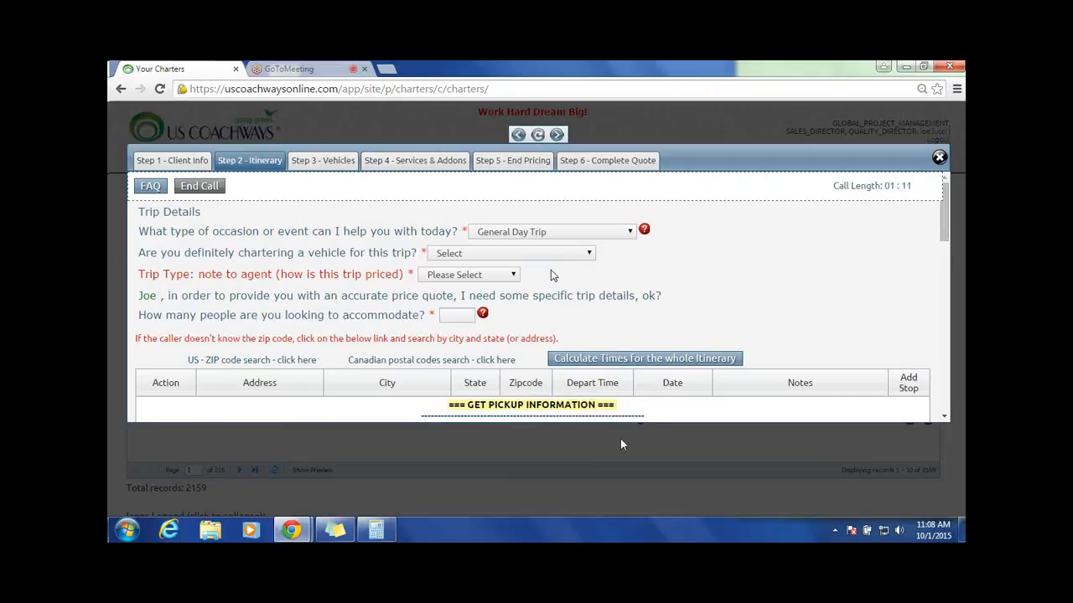
{"action": "left_click", "coordinate": [585, 255]}
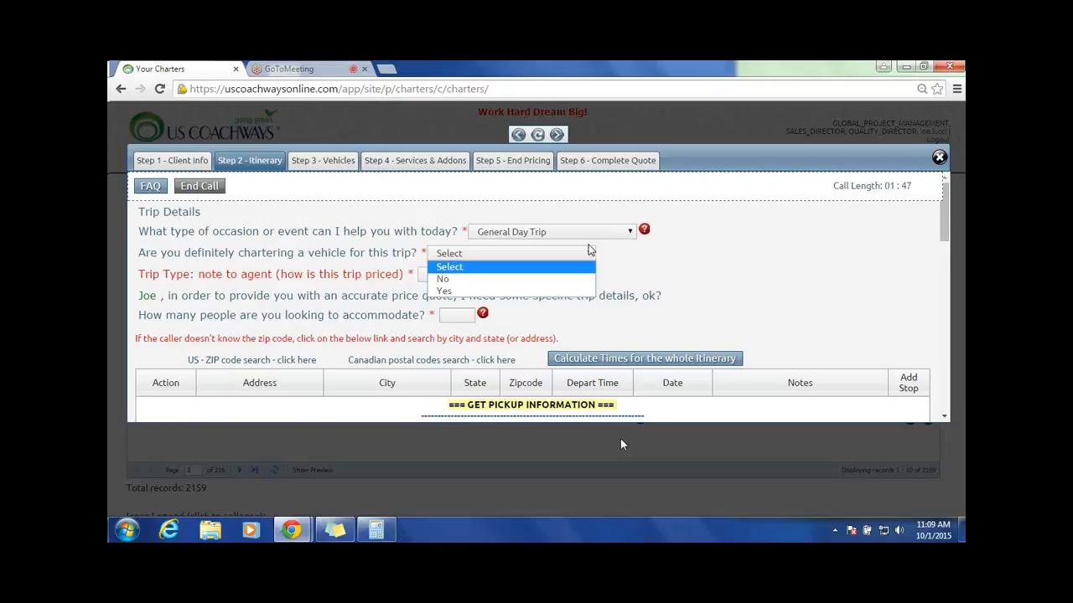
{"action": "left_click", "coordinate": [455, 291]}
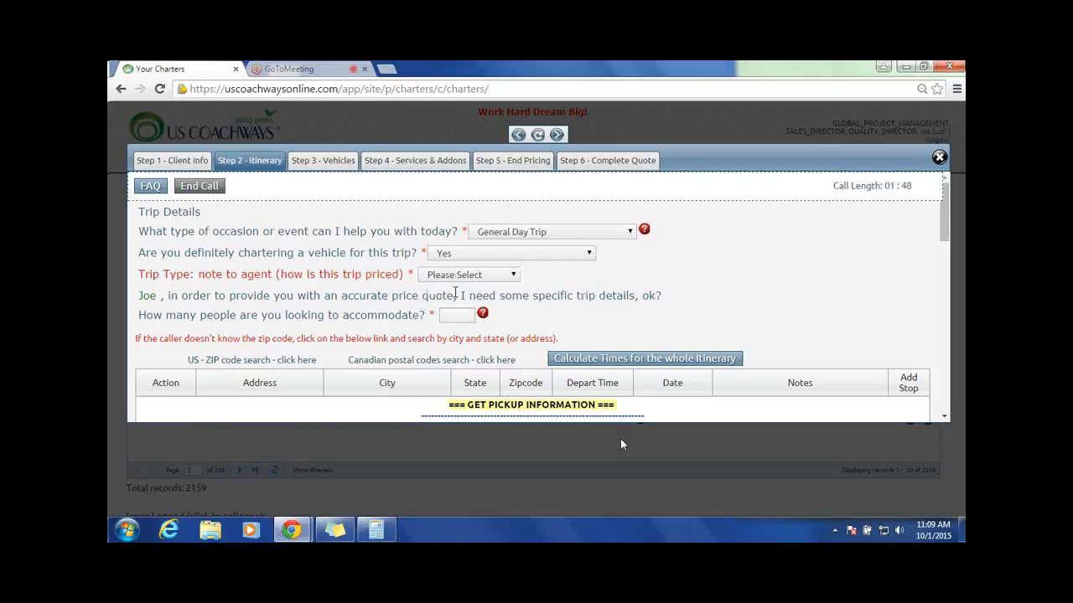
{"action": "left_click", "coordinate": [512, 277]}
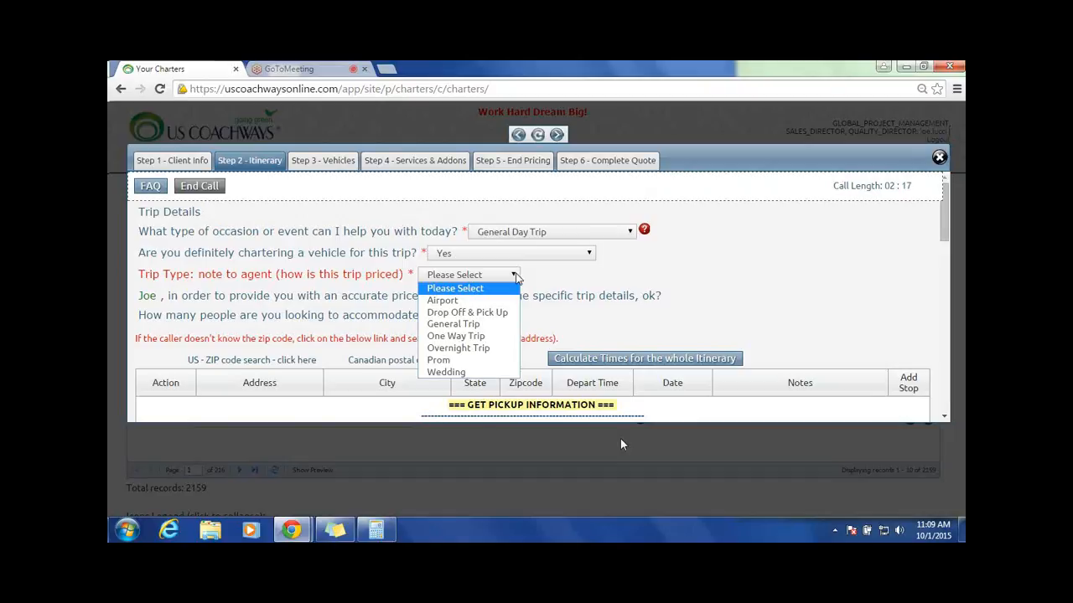
{"action": "left_click", "coordinate": [453, 325]}
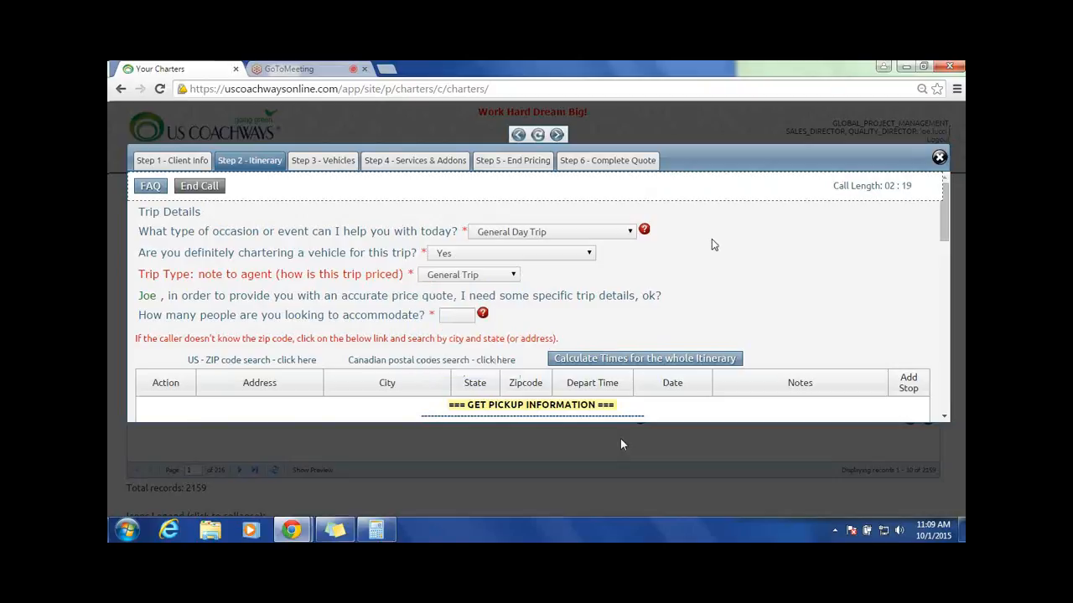
Step: Change the occasion to Family Reunion and the trip type to Overnight Trip
{"action": "scroll", "coordinate": [711, 245], "scroll_direction": "down", "scroll_amount": 1}
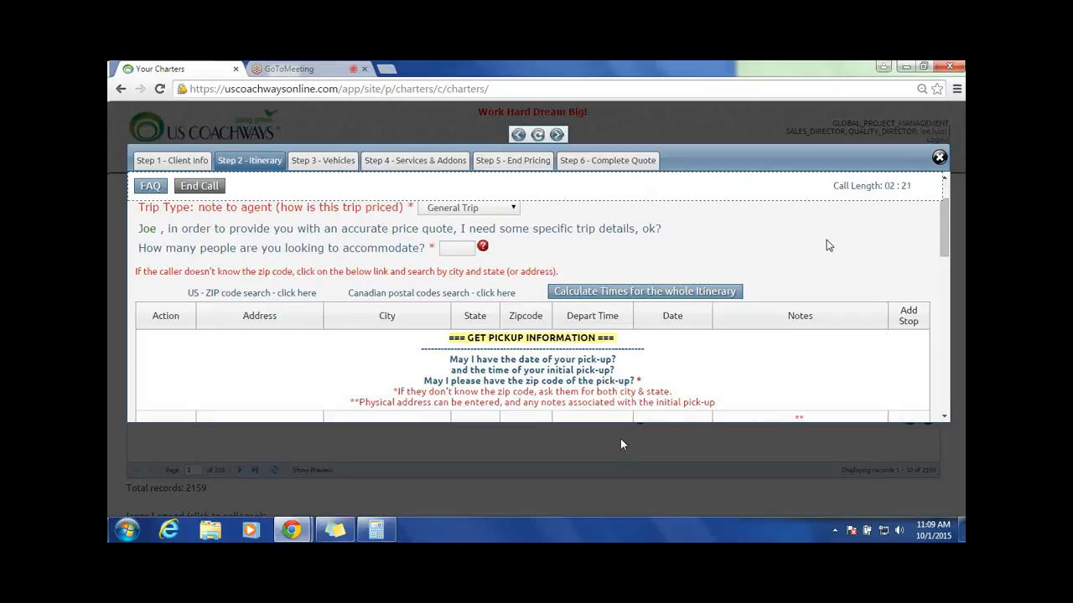
{"action": "scroll", "coordinate": [826, 246], "scroll_direction": "up", "scroll_amount": 1}
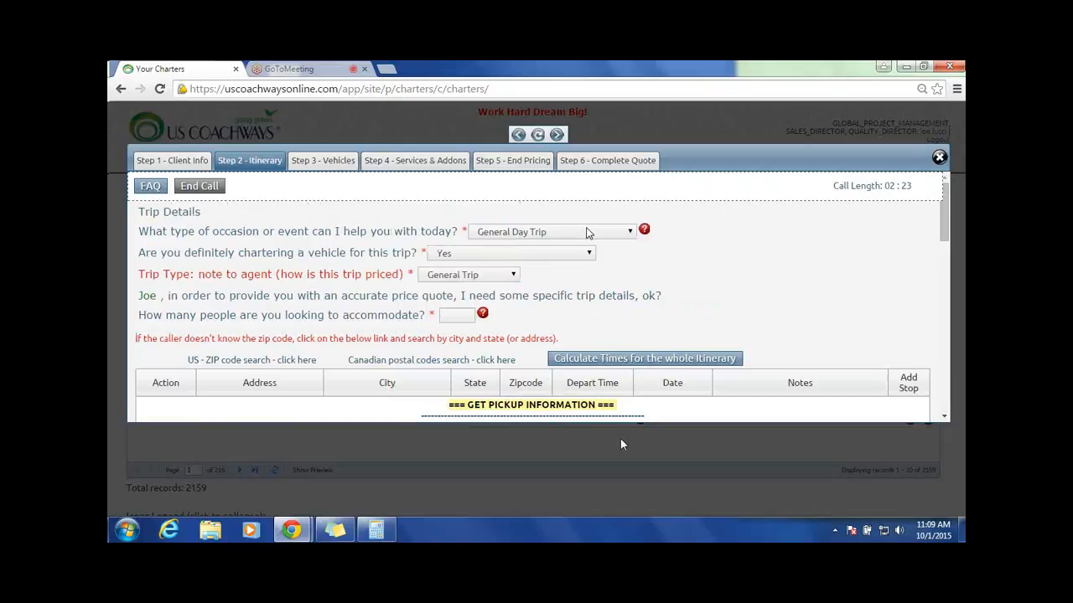
{"action": "left_click", "coordinate": [587, 233]}
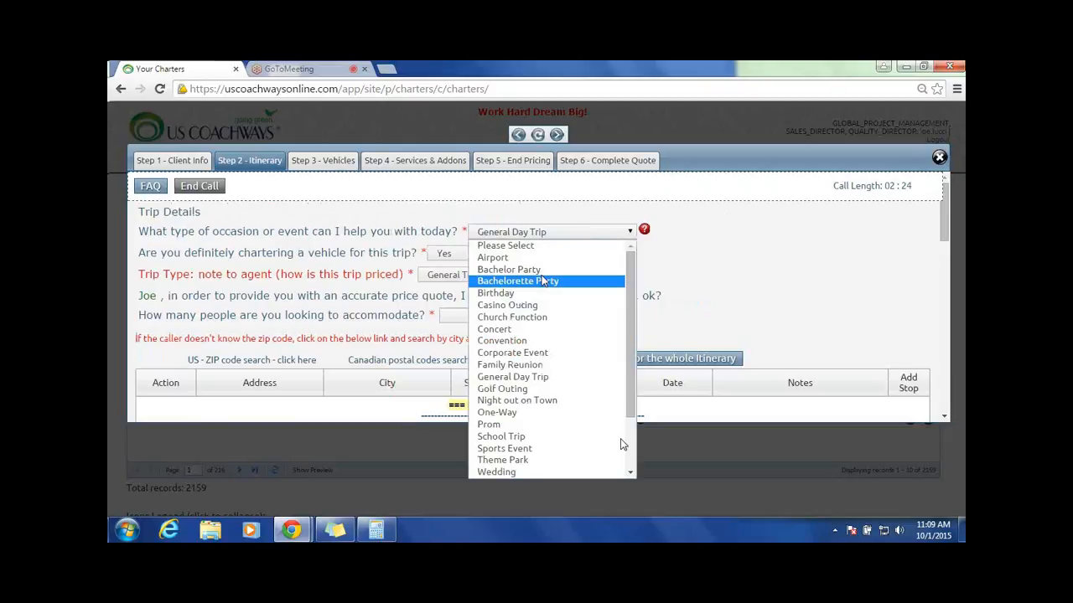
{"action": "left_click", "coordinate": [540, 369]}
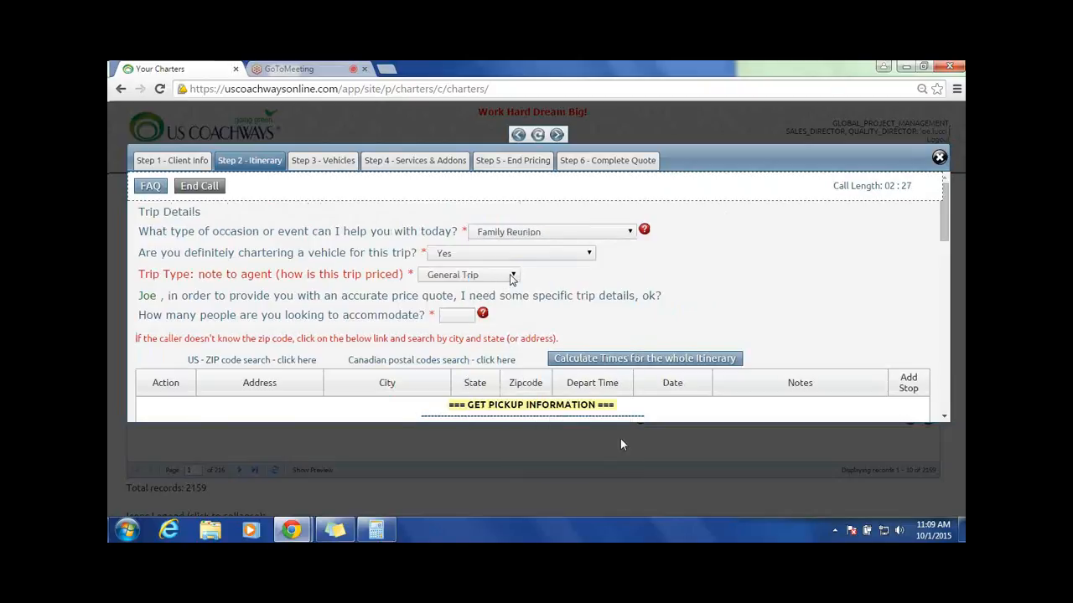
{"action": "left_click", "coordinate": [512, 277]}
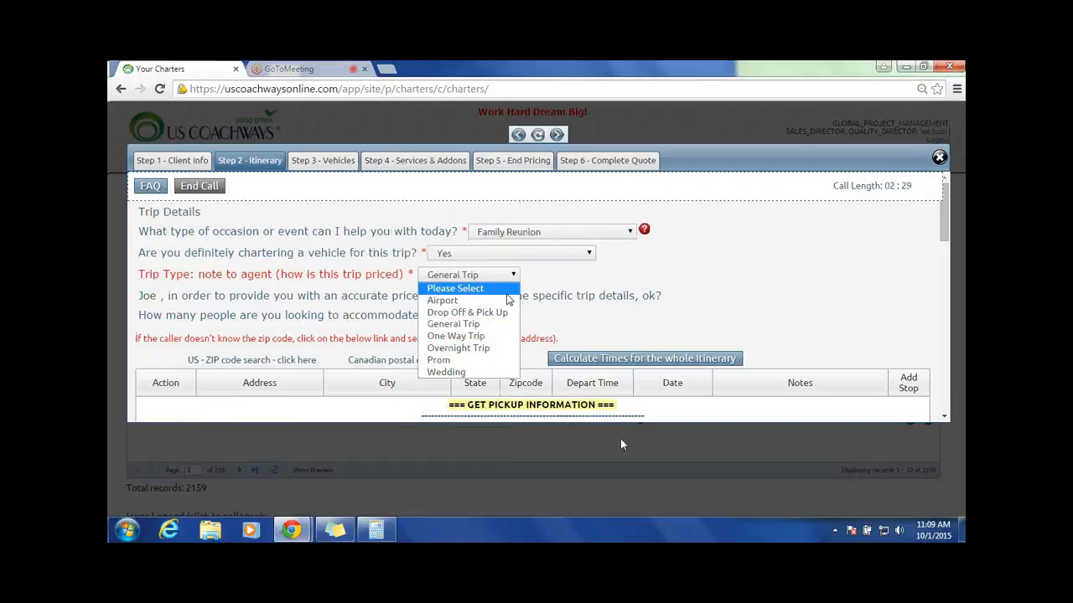
{"action": "left_click", "coordinate": [483, 349]}
Step: Review the pick-up and destination fields of the itinerary and the options available for trip type and occasion
{"action": "scroll", "coordinate": [745, 283], "scroll_direction": "down", "scroll_amount": 4}
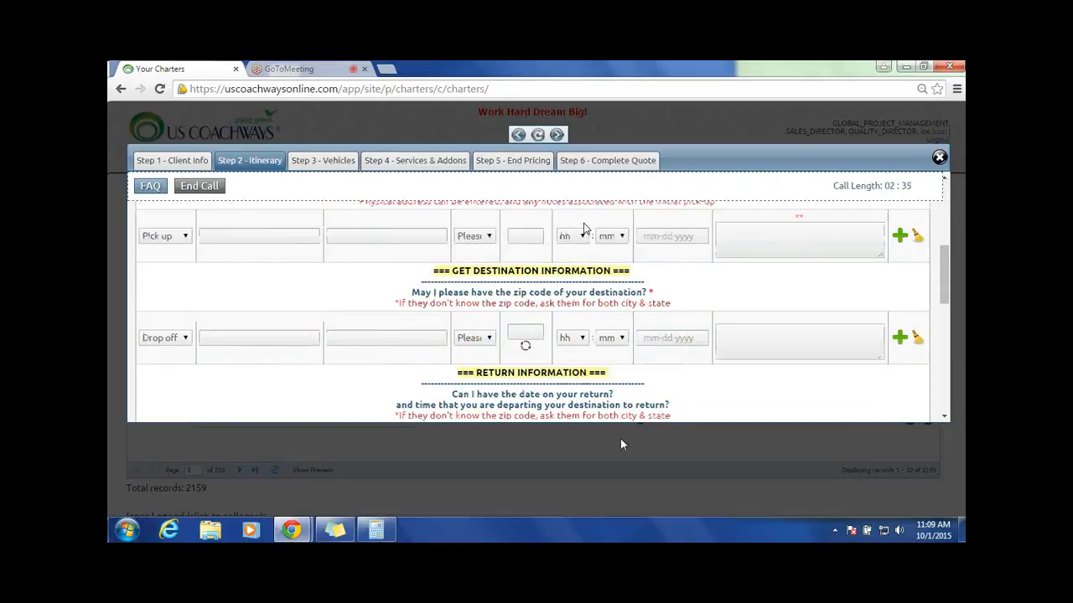
{"action": "scroll", "coordinate": [584, 229], "scroll_direction": "up", "scroll_amount": 1}
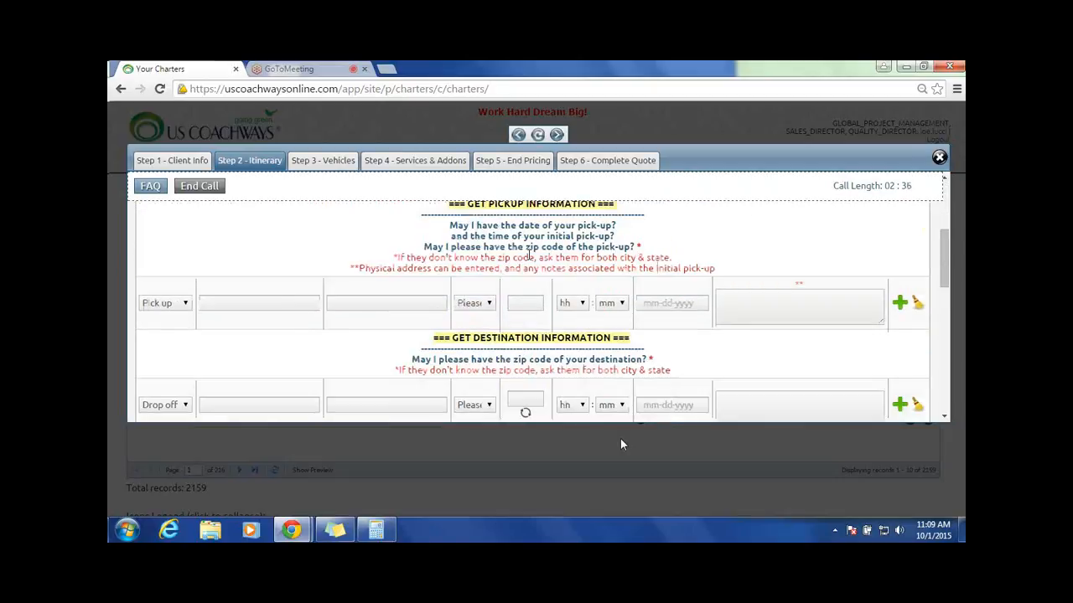
{"action": "scroll", "coordinate": [529, 255], "scroll_direction": "up", "scroll_amount": 1}
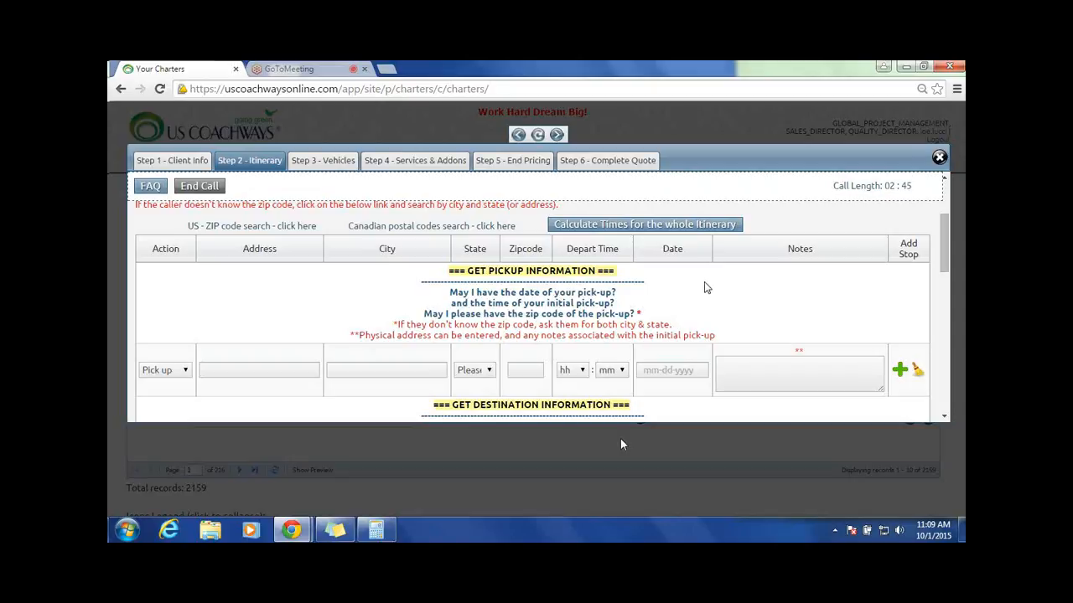
{"action": "scroll", "coordinate": [704, 287], "scroll_direction": "up", "scroll_amount": 2}
{"action": "left_click", "coordinate": [515, 210]}
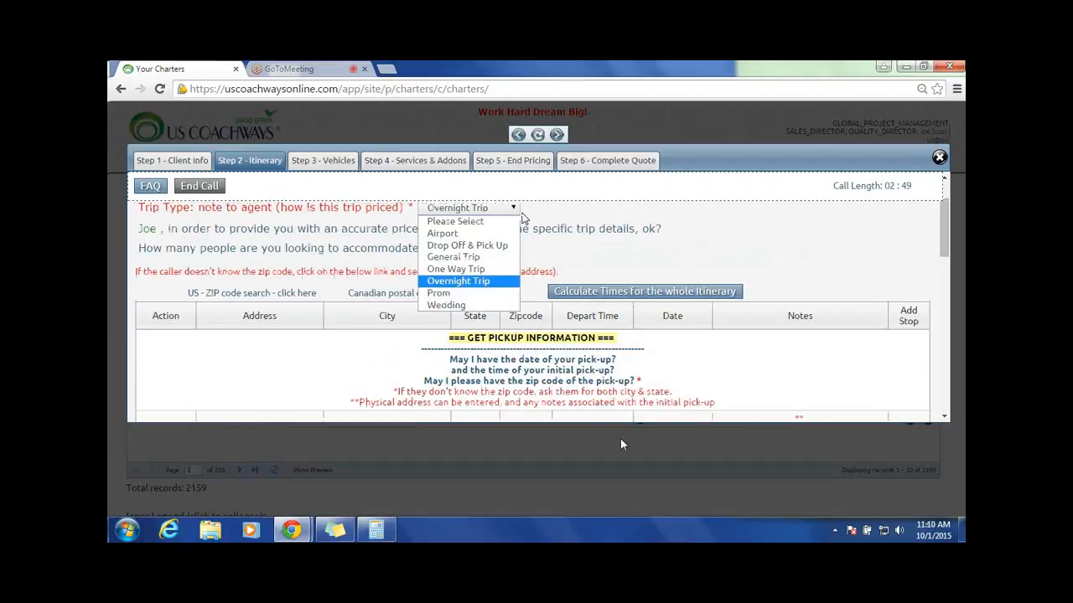
{"action": "scroll", "coordinate": [522, 217], "scroll_direction": "up", "scroll_amount": 2}
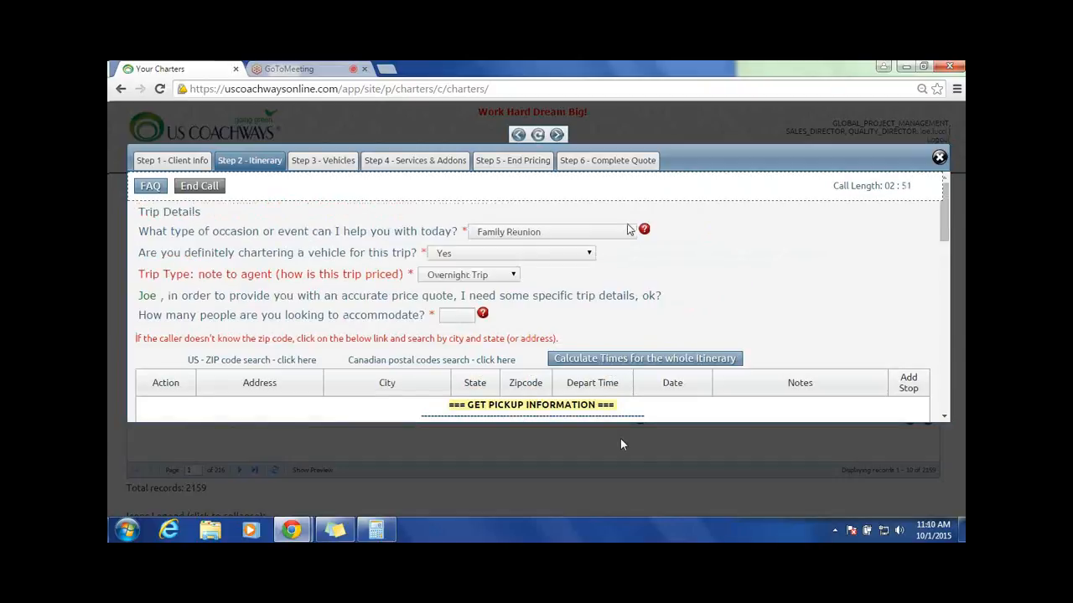
{"action": "left_click", "coordinate": [630, 232]}
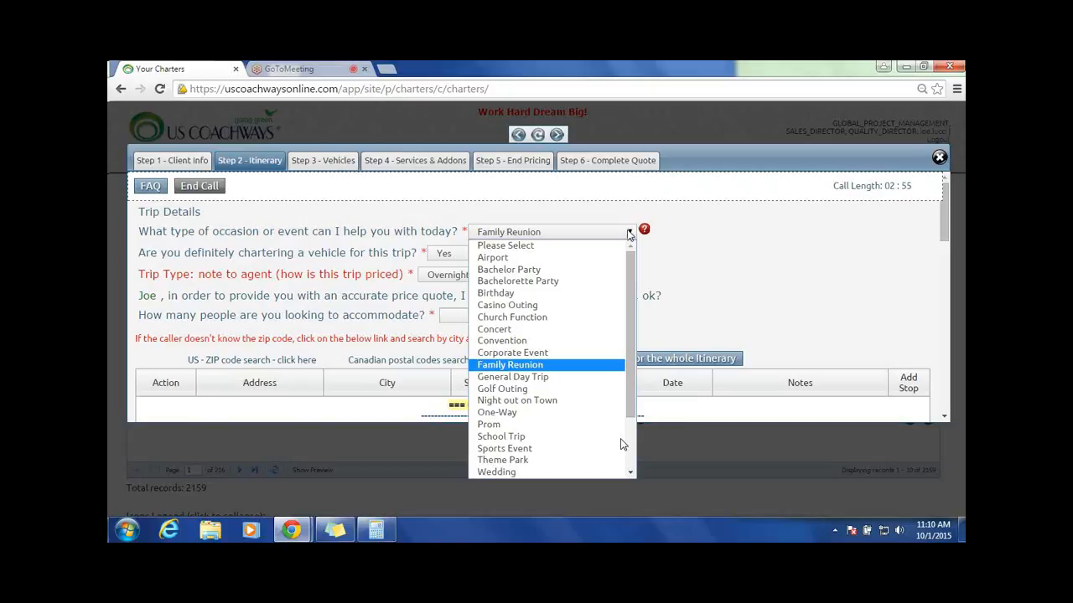
{"action": "left_click", "coordinate": [693, 267]}
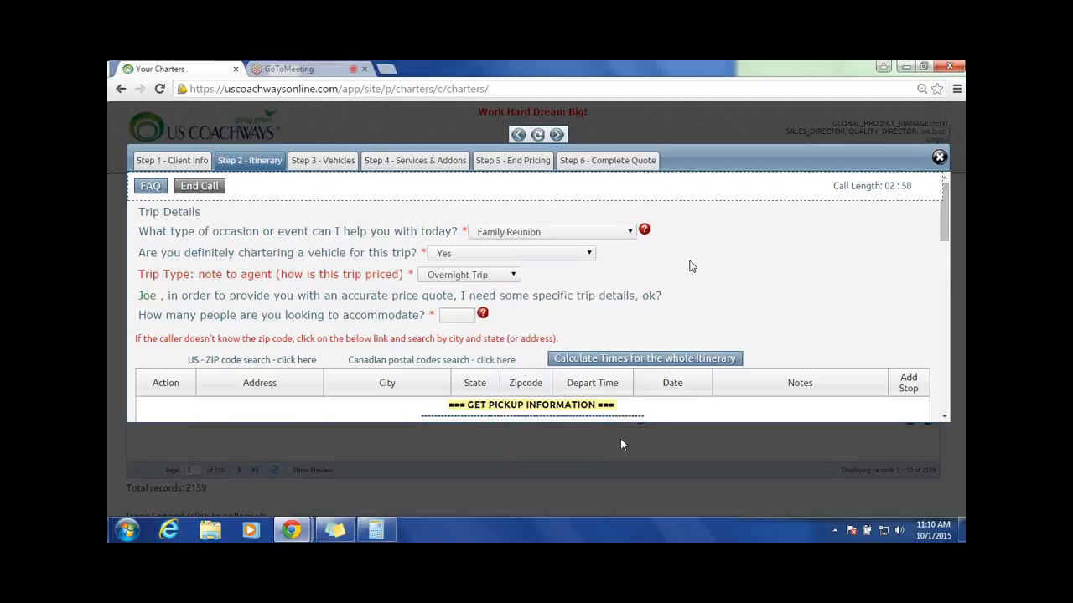
Step: Set the number of people to accommodate to 50 in the trip details
{"action": "scroll", "coordinate": [692, 267], "scroll_direction": "down", "scroll_amount": 1}
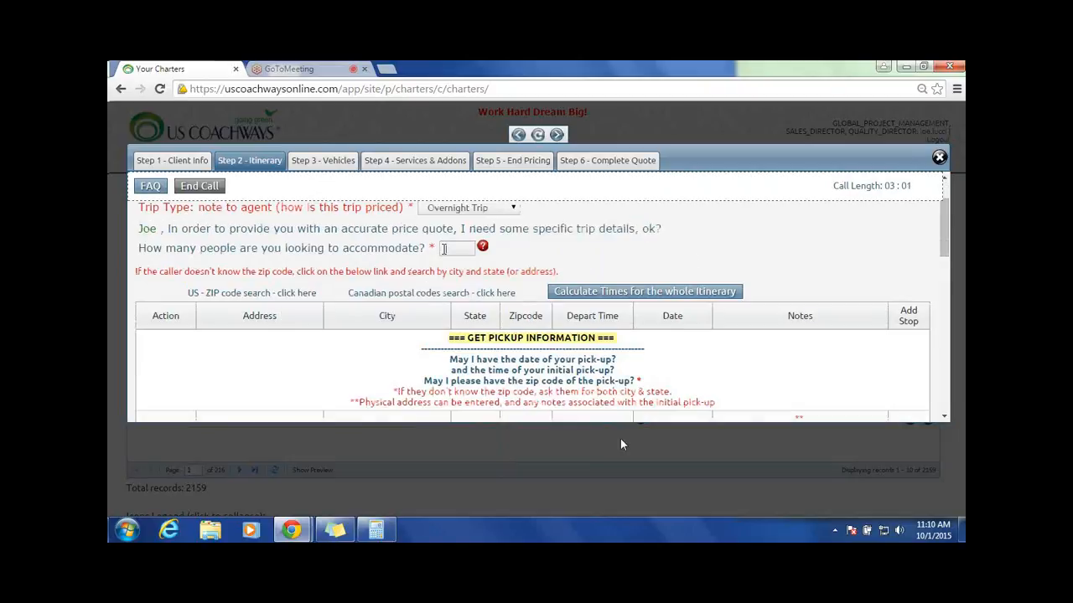
{"action": "type", "text": "50"}
{"action": "scroll", "coordinate": [128, 226], "scroll_direction": "up", "scroll_amount": 1}
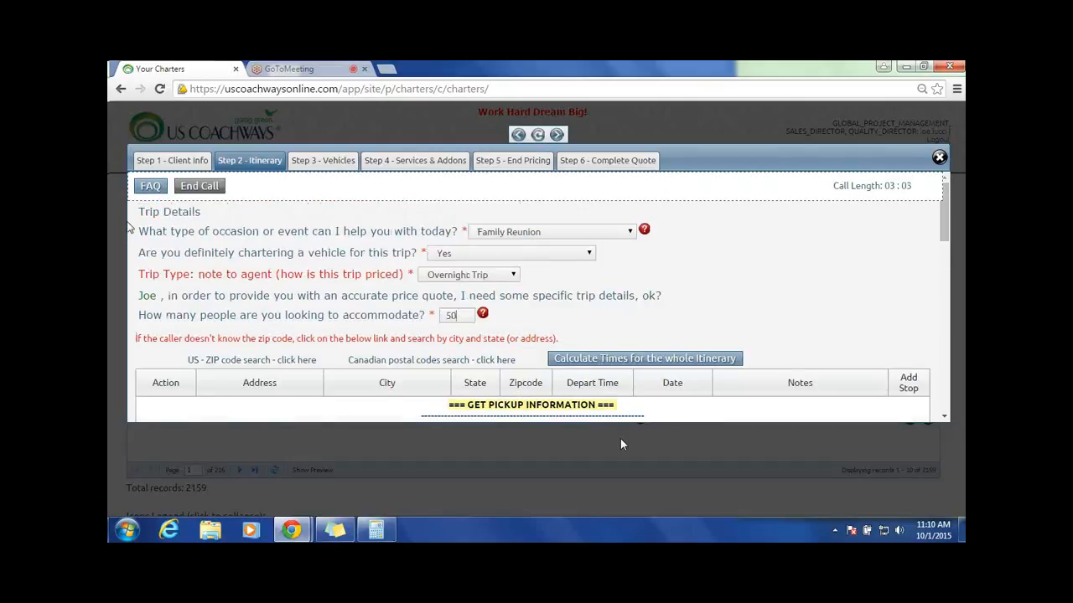
{"action": "left_click_drag", "start_coordinate": [137, 252], "coordinate": [560, 271]}
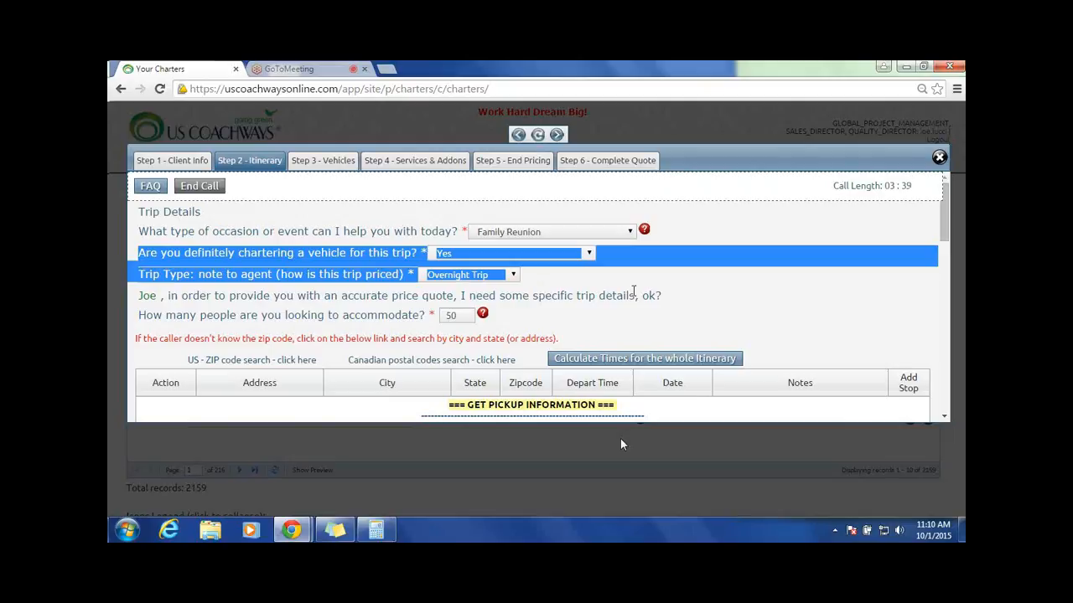
{"action": "left_click", "coordinate": [832, 288]}
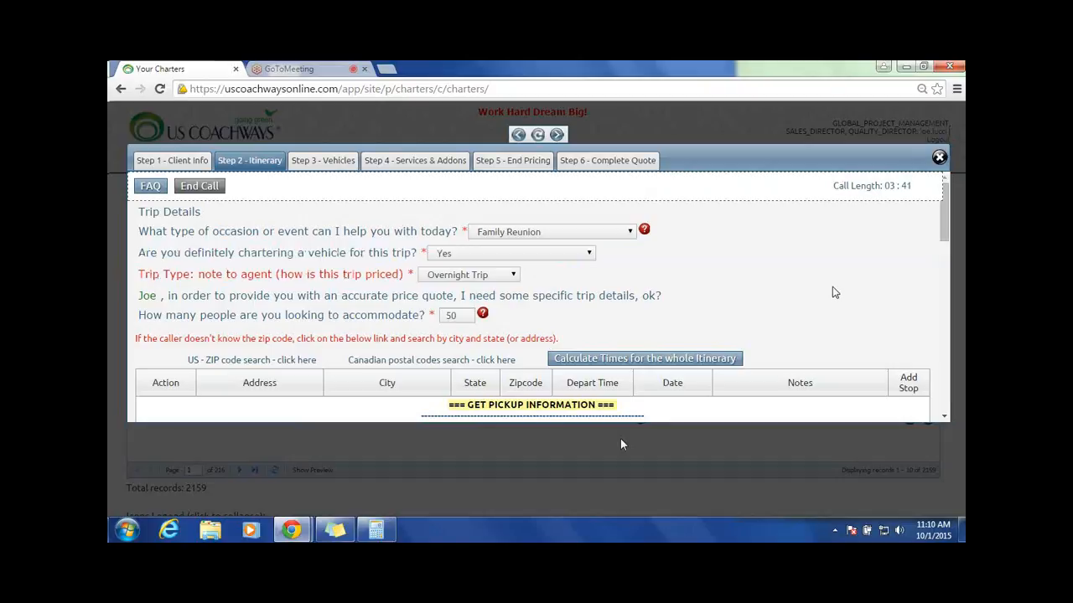
Step: Set the initial pick-up date to 10-23-2015 and its departure time to 8:00 AM
{"action": "scroll", "coordinate": [832, 288], "scroll_direction": "down", "scroll_amount": 2}
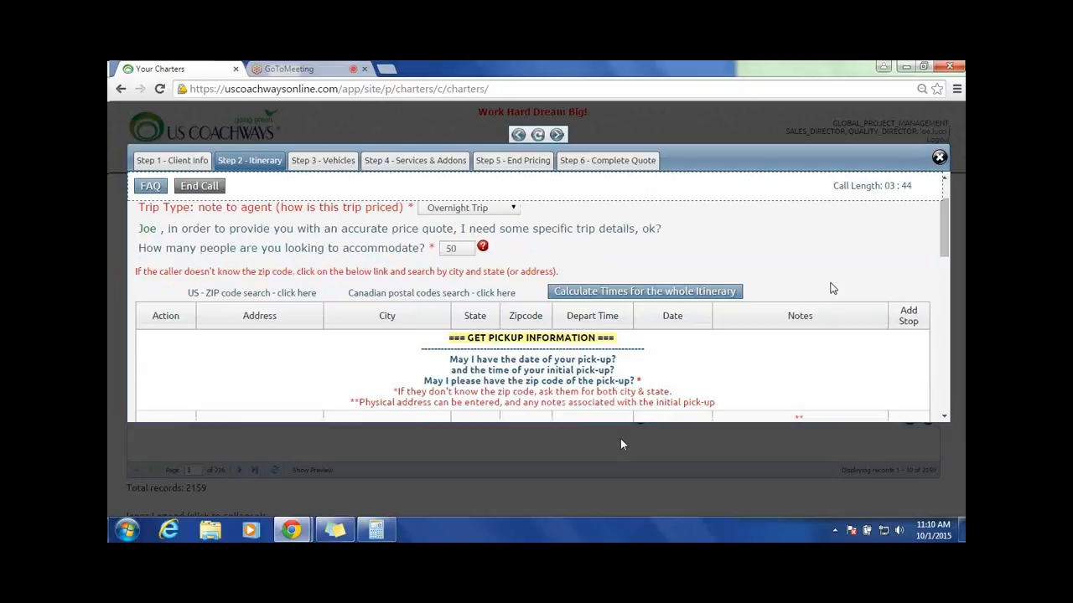
{"action": "scroll", "coordinate": [833, 289], "scroll_direction": "down", "scroll_amount": 4}
{"action": "scroll", "coordinate": [834, 287], "scroll_direction": "up", "scroll_amount": 2}
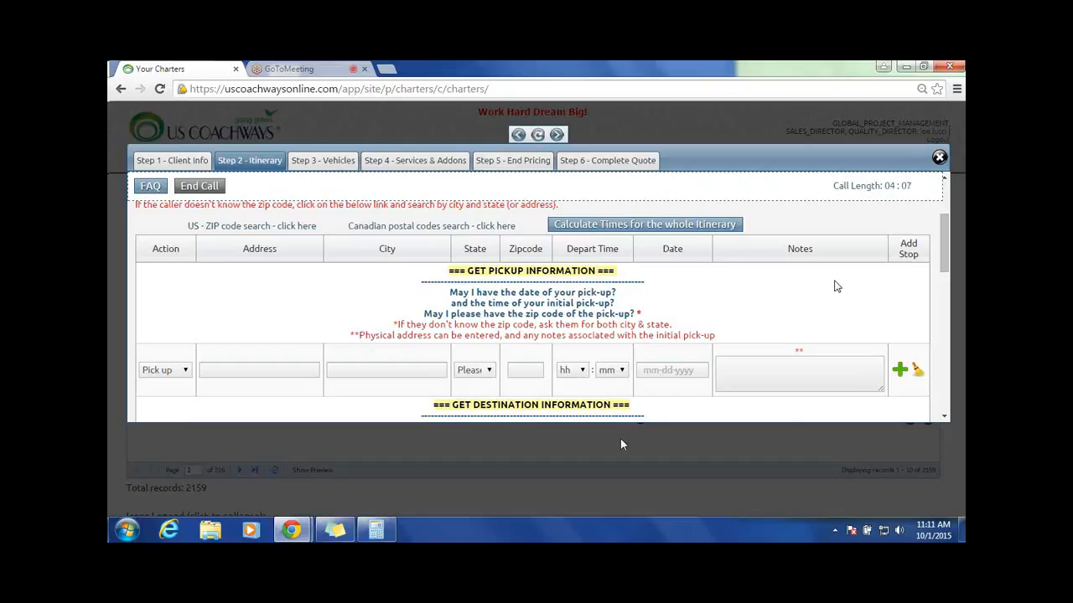
{"action": "left_click", "coordinate": [662, 370]}
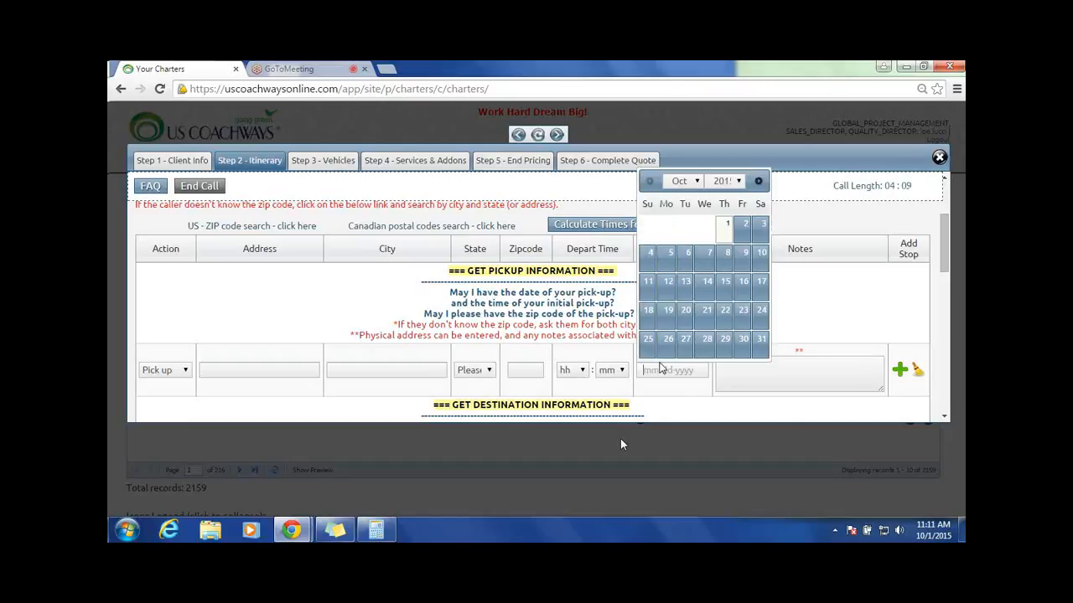
{"action": "left_click", "coordinate": [743, 312]}
{"action": "left_click", "coordinate": [583, 371]}
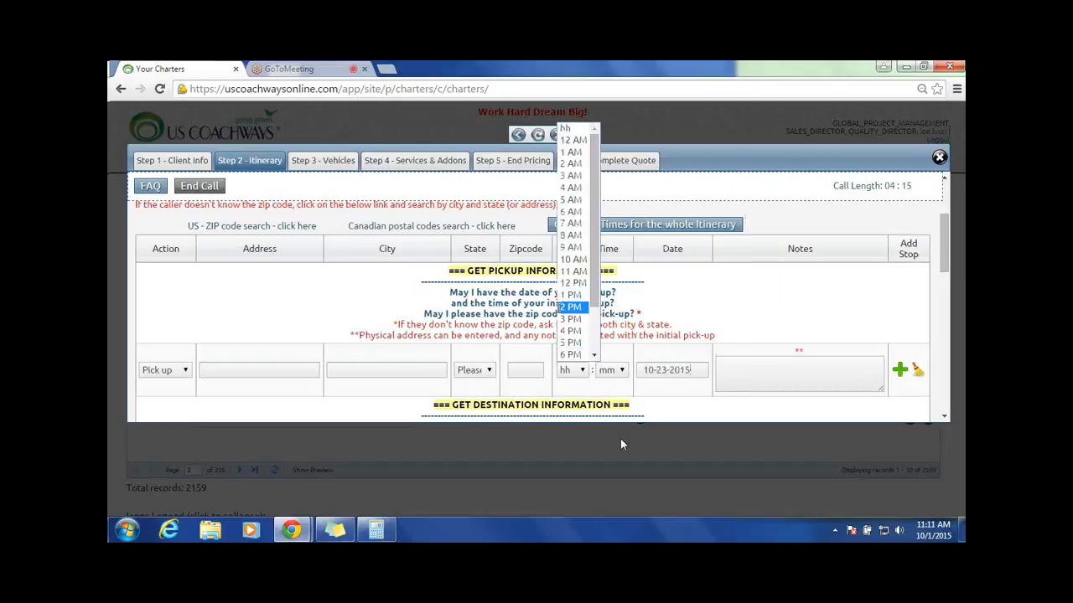
{"action": "left_click", "coordinate": [587, 237]}
{"action": "left_click", "coordinate": [618, 371]}
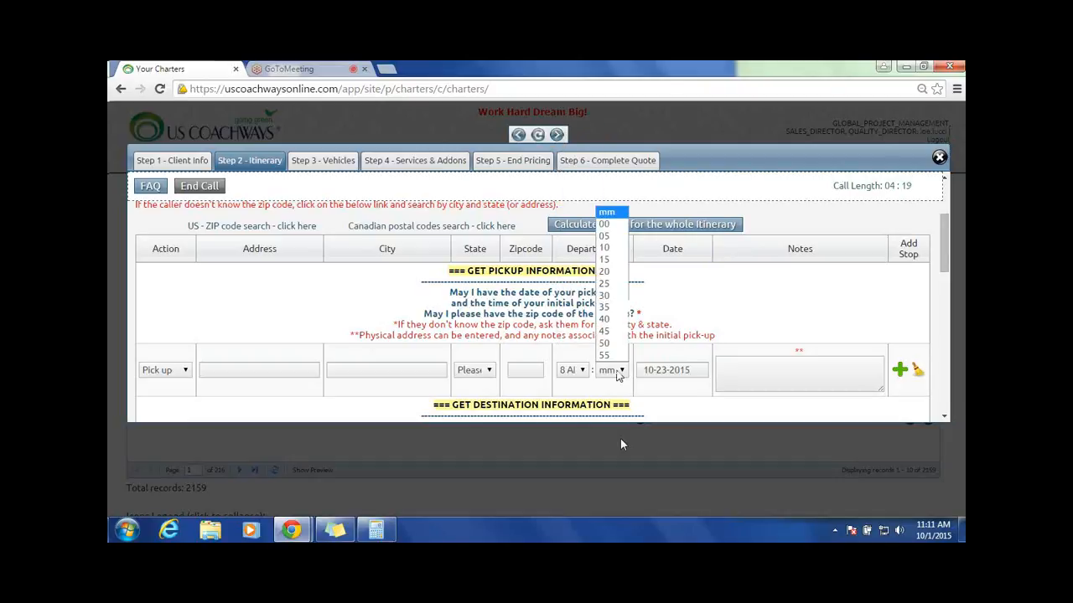
{"action": "left_click", "coordinate": [604, 225]}
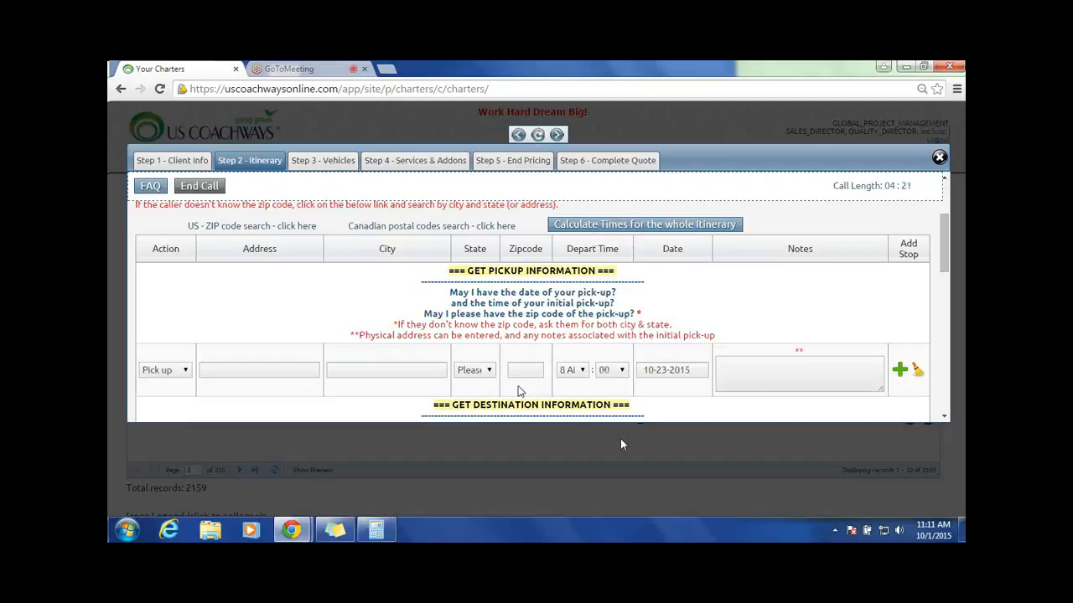
Step: Look up the pick-up city and state by entering zip code 10305
{"action": "left_click", "coordinate": [518, 369]}
{"action": "type", "text": "10305"}
{"action": "left_click", "coordinate": [384, 370]}
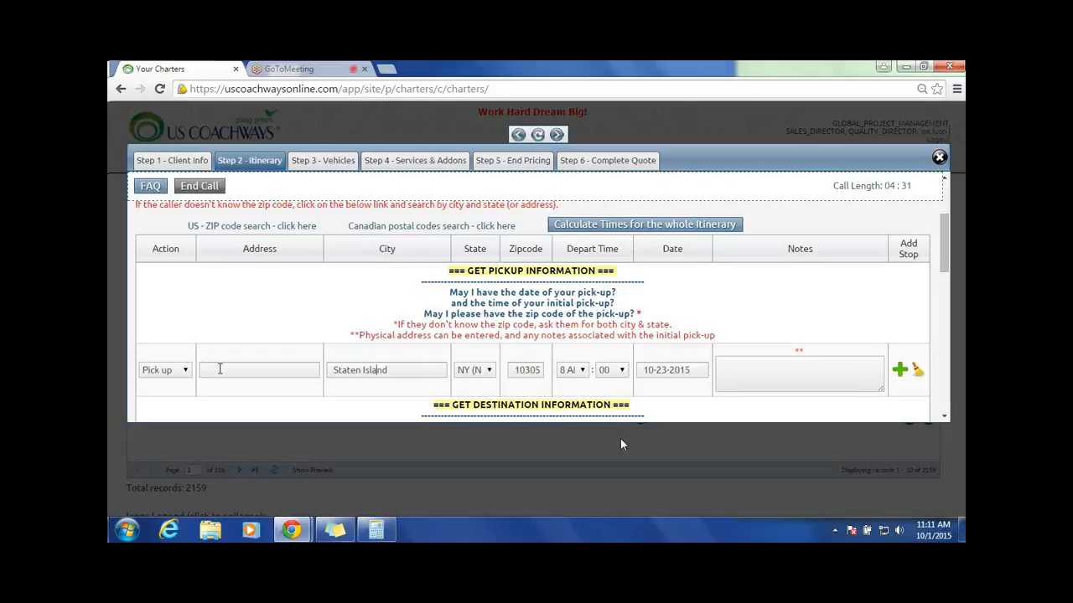
Step: Clear the pick-up stop's zip code and city and reset its state to Please Select
{"action": "left_click", "coordinate": [531, 365]}
{"action": "double_click", "coordinate": [379, 370]}
{"action": "key", "text": "ctrl+a"}
{"action": "type", "text": "S"}
{"action": "key", "text": "BackSpace"}
{"action": "left_click", "coordinate": [474, 370]}
{"action": "scroll", "coordinate": [536, 160], "scroll_direction": "up", "scroll_amount": 5}
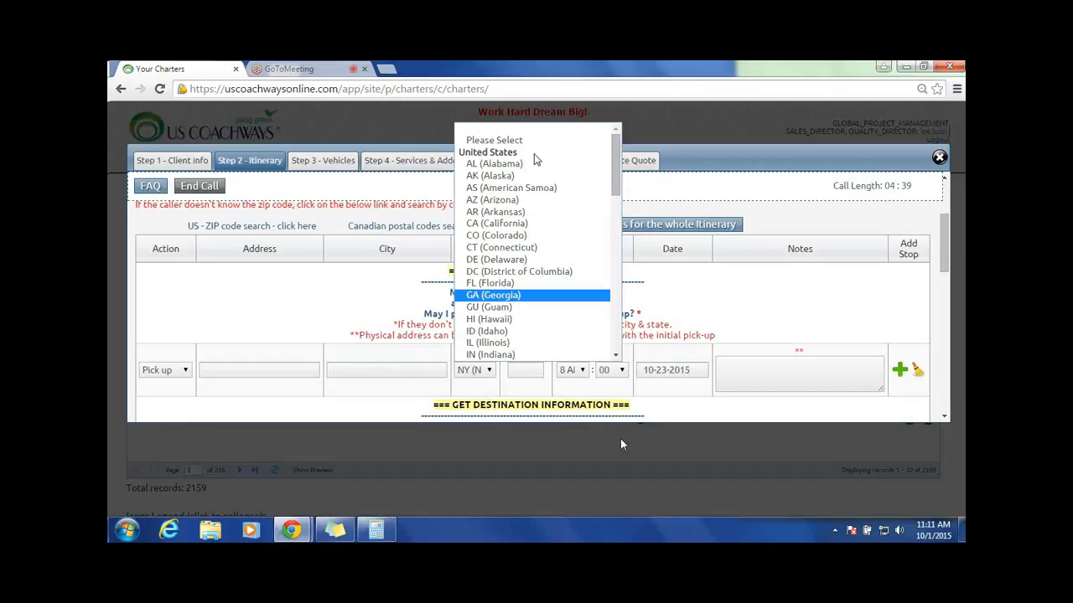
{"action": "left_click", "coordinate": [503, 139]}
Step: Enter Staten Island as the pick-up city and NY as its state
{"action": "left_click", "coordinate": [374, 371]}
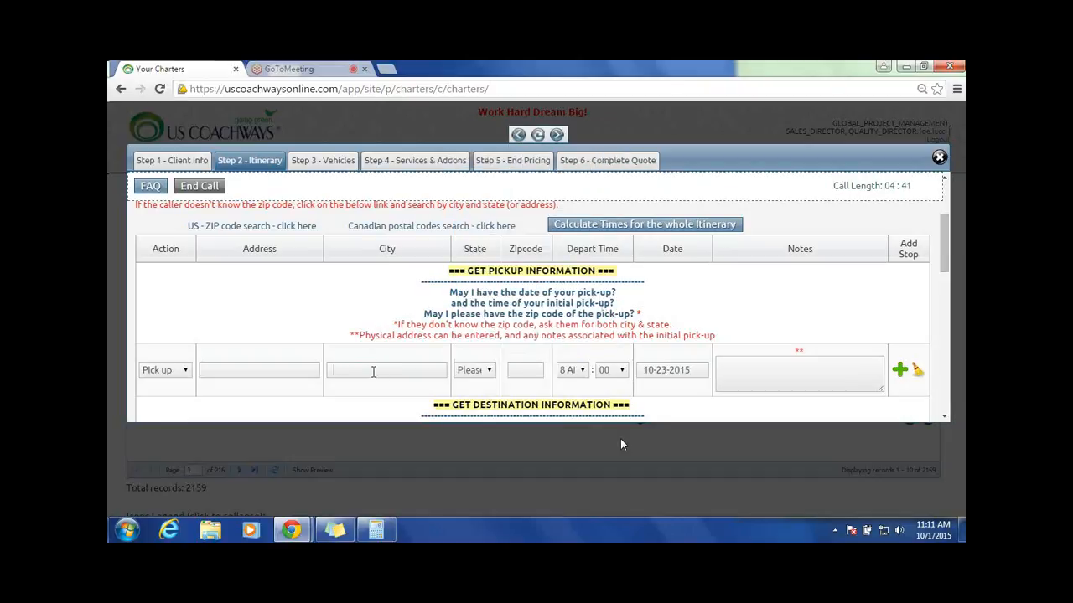
{"action": "type", "text": "staten island"}
{"action": "key", "text": "Tab"}
{"action": "key", "text": "n"}
{"action": "key", "text": "y"}
Step: Remove the Staten Island location from the pick-up stop and return the state to Please Select
{"action": "key", "text": "BackSpace"}
{"action": "key", "text": "BackSpace"}
{"action": "key", "text": "BackSpace"}
{"action": "key", "text": "BackSpace"}
{"action": "key", "text": "BackSpace"}
{"action": "triple_click", "coordinate": [391, 370]}
{"action": "key", "text": "BackSpace"}
{"action": "left_click", "coordinate": [460, 374]}
{"action": "scroll", "coordinate": [519, 192], "scroll_direction": "up", "scroll_amount": 5}
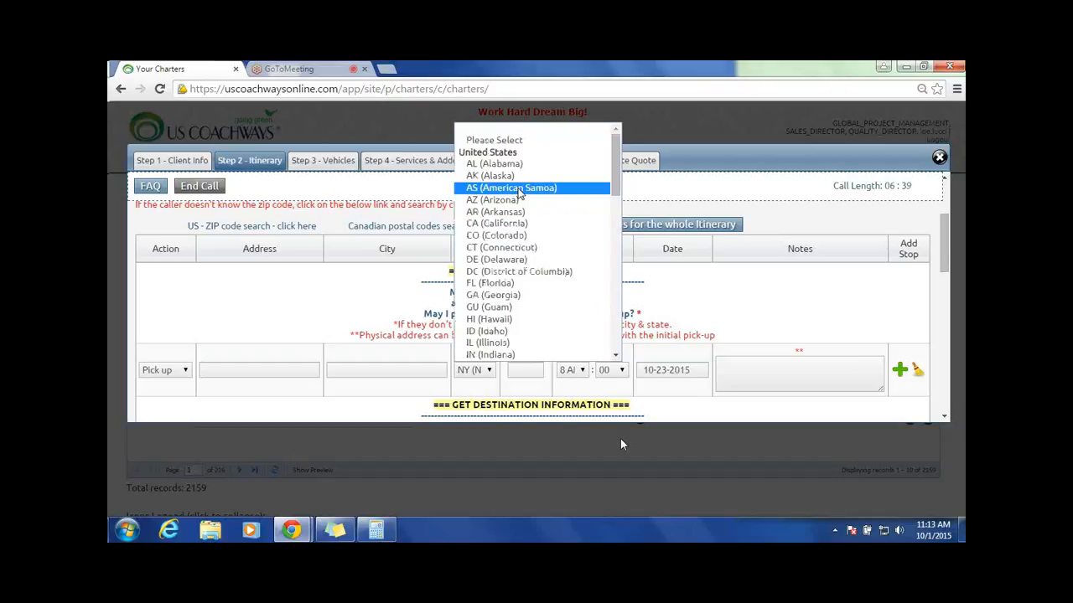
{"action": "left_click", "coordinate": [494, 141]}
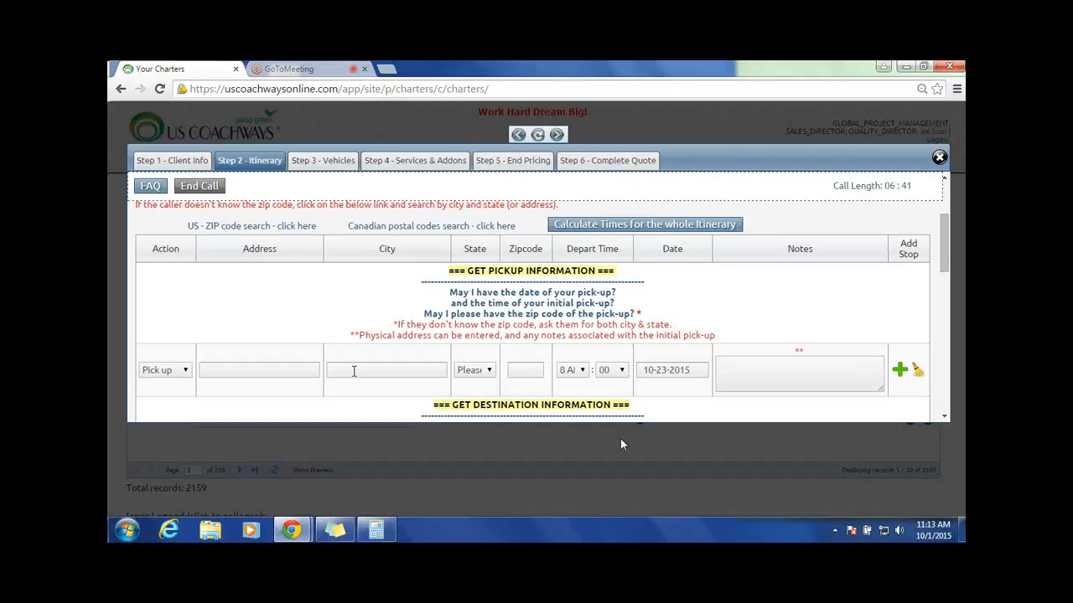
Step: Enter Red Bank as the pick-up city and NJ as its state
{"action": "left_click", "coordinate": [381, 368]}
{"action": "type", "text": "red bank"}
{"action": "key", "text": "Tab"}
{"action": "key", "text": "n"}
{"action": "key", "text": "j"}
{"action": "key", "text": "Tab"}
Step: Set the pick-up zip code to 07701, including the leading zero
{"action": "type", "text": "7701"}
{"action": "key", "text": "Home"}
{"action": "type", "text": "0"}
{"action": "key", "text": "BackSpace"}
{"action": "left_click", "coordinate": [386, 380]}
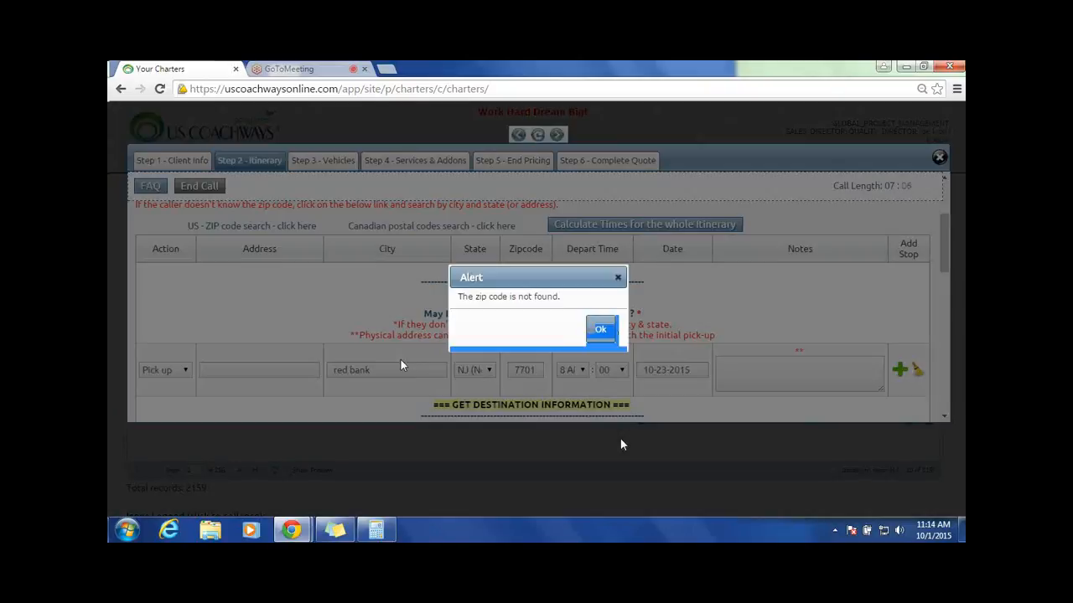
{"action": "left_click", "coordinate": [605, 329]}
{"action": "type", "text": "0"}
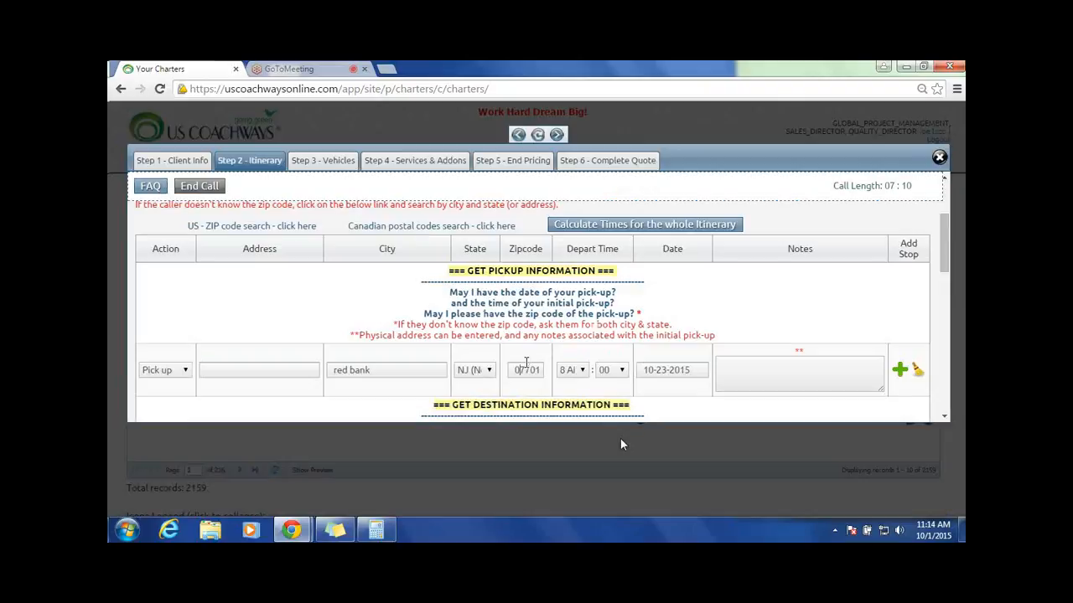
{"action": "left_click", "coordinate": [366, 373]}
Step: Try to replace the pick-up city with Jersey City and select NJ (New Jersey) as the state
{"action": "left_click", "coordinate": [391, 371]}
{"action": "key", "text": "BackSpace"}
{"action": "key", "text": "BackSpace"}
{"action": "key", "text": "BackSpace"}
{"action": "key", "text": "BackSpace"}
{"action": "key", "text": "BackSpace"}
{"action": "key", "text": "BackSpace"}
{"action": "key", "text": "BackSpace"}
{"action": "key", "text": "BackSpace"}
{"action": "type", "text": "Jersey City"}
{"action": "key", "text": "Tab"}
{"action": "key", "text": "Tab"}
{"action": "left_click", "coordinate": [482, 374]}
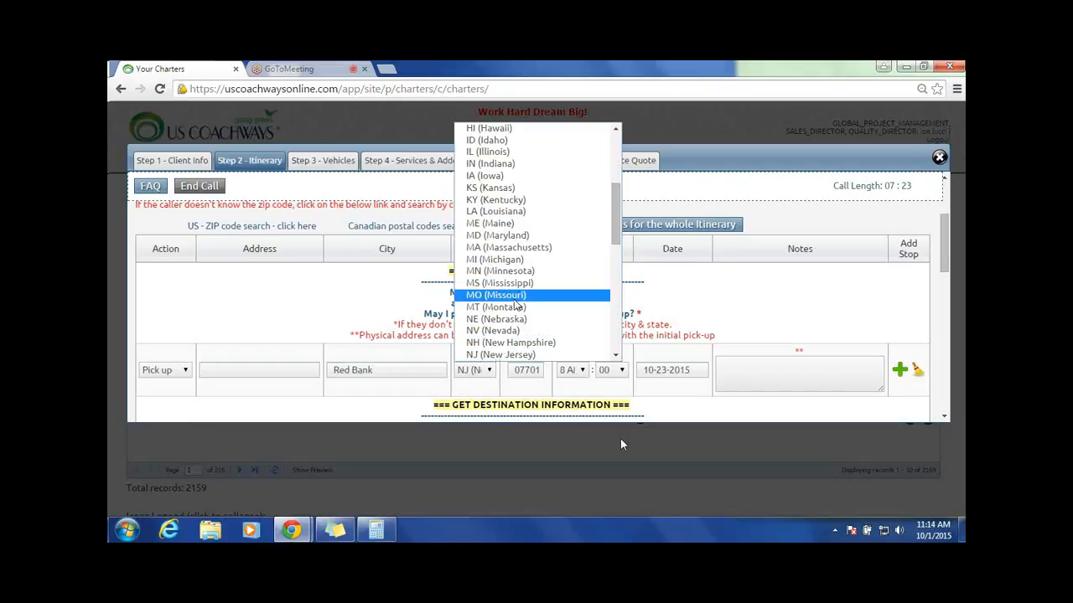
{"action": "left_click", "coordinate": [504, 354]}
Step: Clear the pick-up zip code and the Red Bank city entry
{"action": "double_click", "coordinate": [536, 367]}
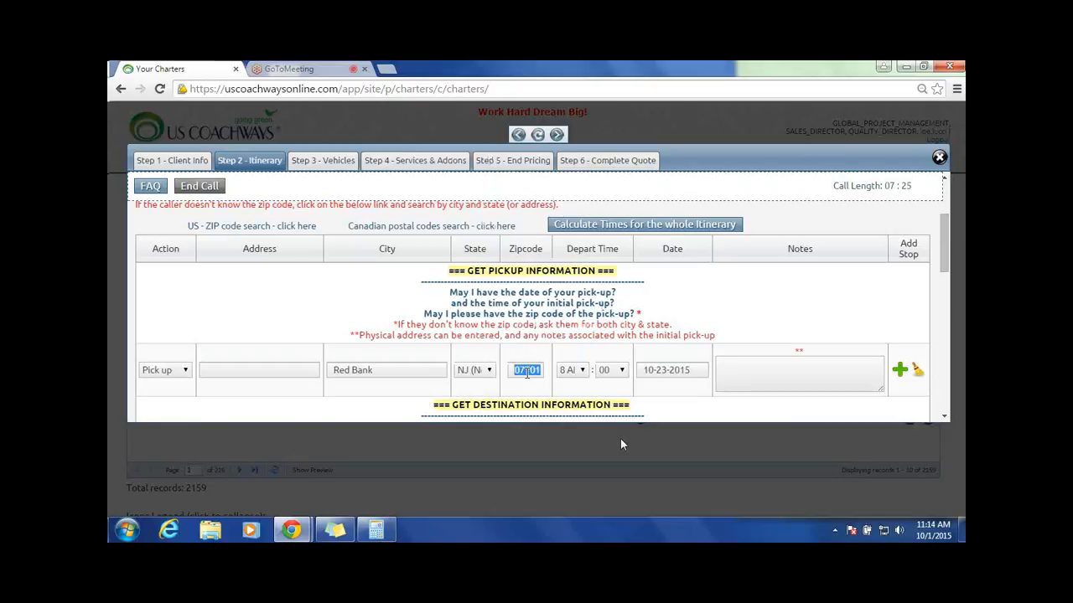
{"action": "key", "text": "BackSpace"}
Step: Enter Jersey City as the pick-up city, keeping NJ as the state
{"action": "key", "text": "BackSpace"}
{"action": "key", "text": "BackSpace"}
{"action": "key", "text": "BackSpace"}
{"action": "key", "text": "BackSpace"}
{"action": "key", "text": "BackSpace"}
{"action": "key", "text": "BackSpace"}
{"action": "key", "text": "BackSpace"}
{"action": "key", "text": "BackSpace"}
{"action": "type", "text": "Jerey"}
{"action": "key", "text": "BackSpace"}
{"action": "key", "text": "BackSpace"}
{"action": "type", "text": "sey City"}
{"action": "key", "text": "Tab"}
{"action": "key", "text": "Tab"}
{"action": "left_click", "coordinate": [420, 372]}
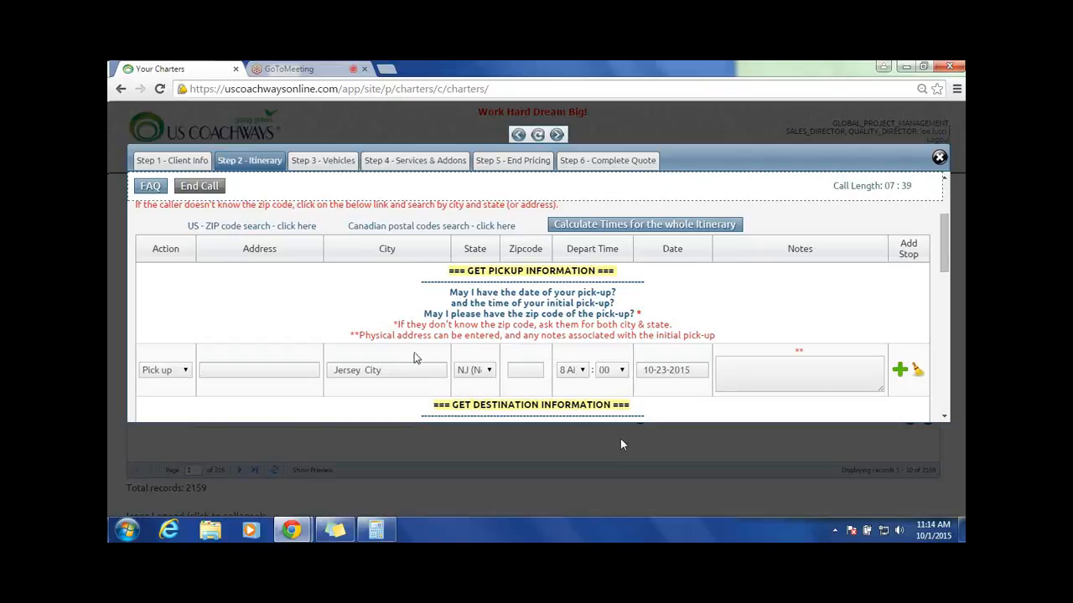
{"action": "left_click", "coordinate": [482, 370]}
{"action": "key", "text": "Tab"}
Step: Retype the pick-up city as jersey city and start its zip code with 0
{"action": "scroll", "coordinate": [811, 364], "scroll_direction": "down", "scroll_amount": 3}
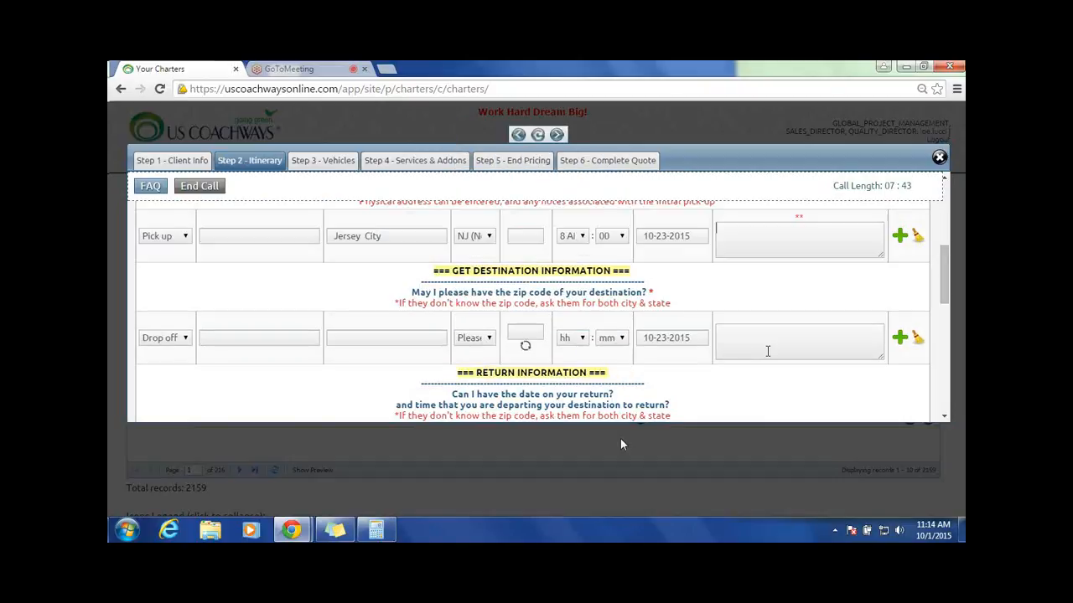
{"action": "left_click", "coordinate": [418, 235]}
{"action": "double_click", "coordinate": [419, 236]}
{"action": "key", "text": "ctrl+a"}
{"action": "key", "text": "BackSpace"}
{"action": "type", "text": "jersey city"}
{"action": "left_click", "coordinate": [524, 239]}
{"action": "type", "text": "0"}
Step: Clear the pick-up zip code and the Jersey City entry, and reset the state to Please Select
{"action": "double_click", "coordinate": [523, 235]}
{"action": "key", "text": "BackSpace"}
{"action": "double_click", "coordinate": [397, 236]}
{"action": "key", "text": "BackSpace"}
{"action": "key", "text": "BackSpace"}
{"action": "key", "text": "BackSpace"}
{"action": "key", "text": "BackSpace"}
{"action": "key", "text": "BackSpace"}
{"action": "key", "text": "BackSpace"}
{"action": "key", "text": "BackSpace"}
{"action": "key", "text": "BackSpace"}
{"action": "left_click", "coordinate": [489, 238]}
{"action": "left_click_drag", "start_coordinate": [616, 341], "coordinate": [543, 252]}
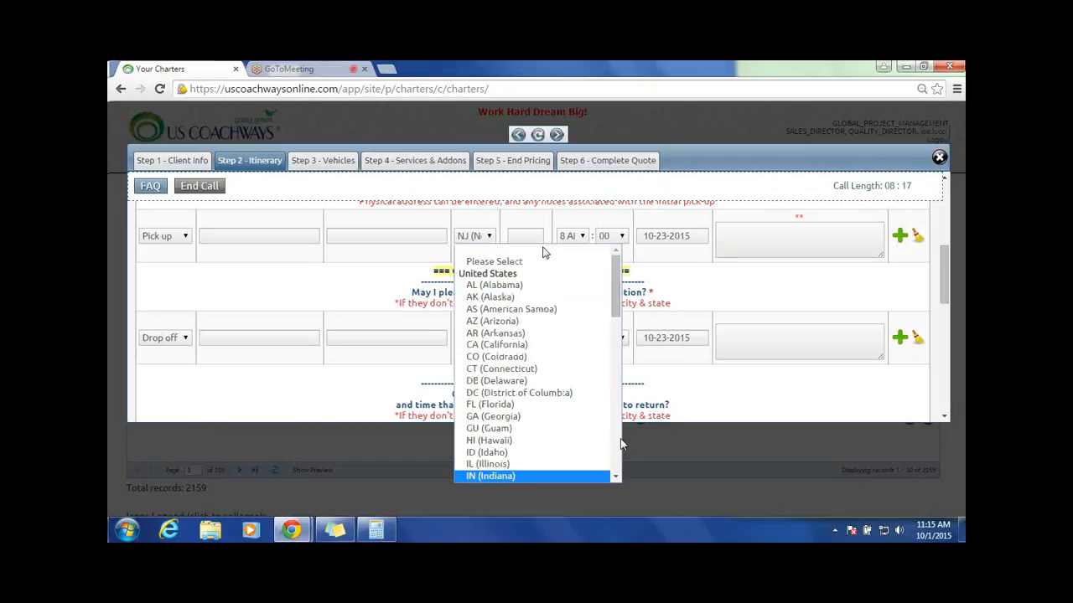
{"action": "left_click", "coordinate": [543, 255]}
Step: Set the pick-up location to Jersey City, NJ by entering zip code 07302
{"action": "left_click", "coordinate": [527, 234]}
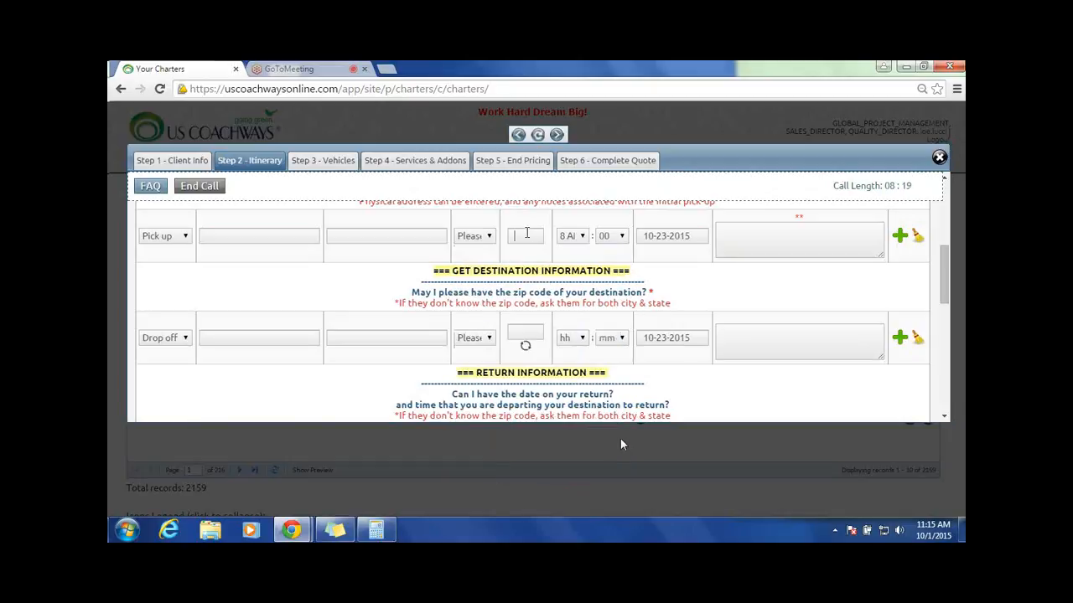
{"action": "type", "text": "07"}
{"action": "type", "text": "10"}
{"action": "type", "text": "2"}
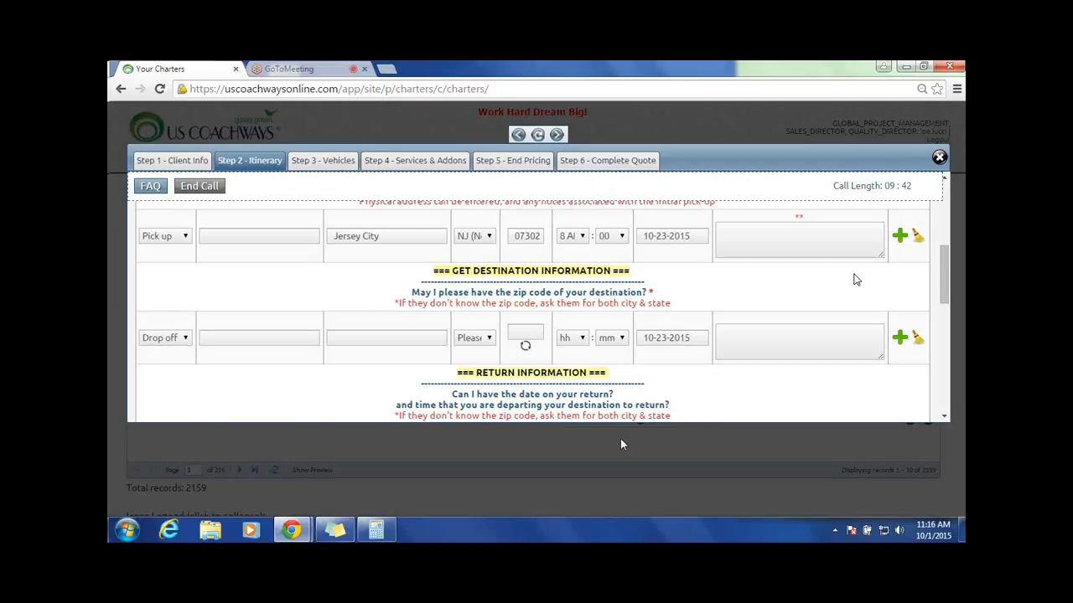
Step: Add a Dropoff stop after the initial pick-up in Baltimore, MD, dated 10-23-2015
{"action": "left_click", "coordinate": [899, 237]}
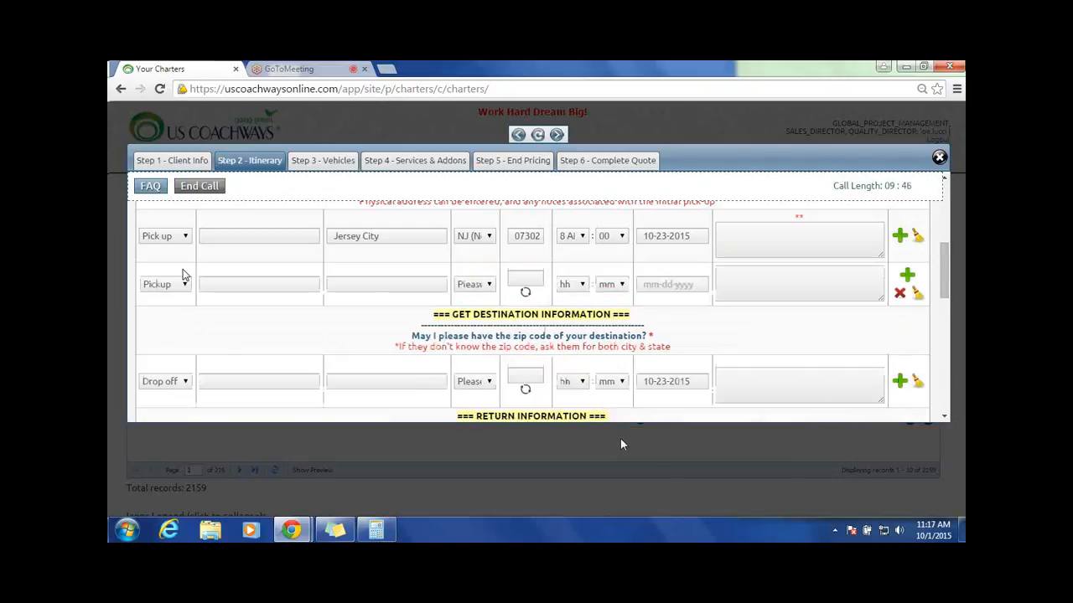
{"action": "left_click", "coordinate": [184, 285]}
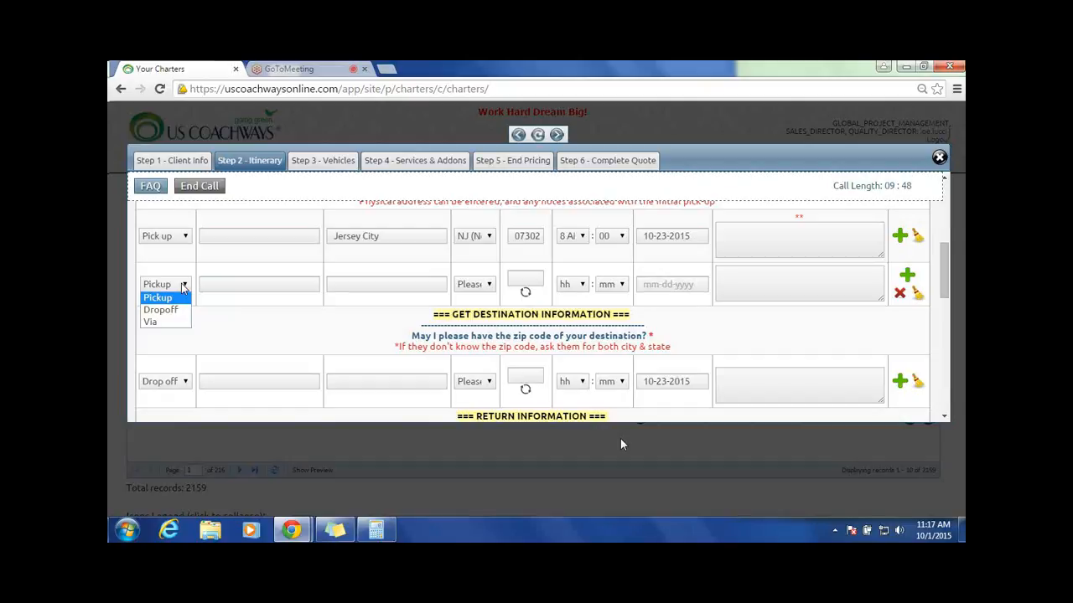
{"action": "left_click", "coordinate": [160, 309]}
{"action": "left_click", "coordinate": [369, 284]}
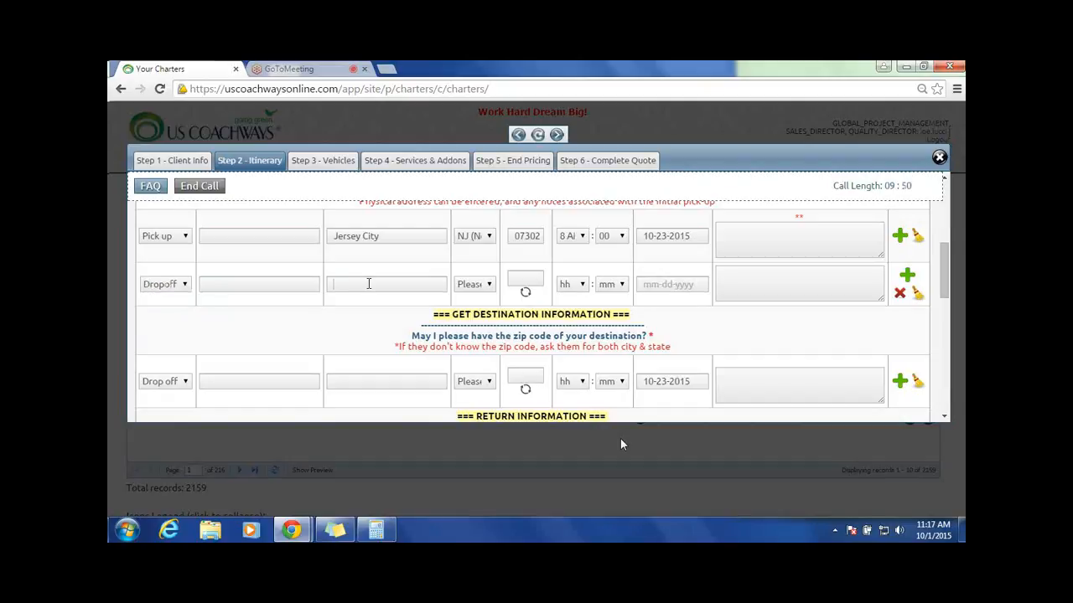
{"action": "type", "text": "Baltimore"}
{"action": "left_click", "coordinate": [693, 283]}
{"action": "left_click", "coordinate": [742, 429]}
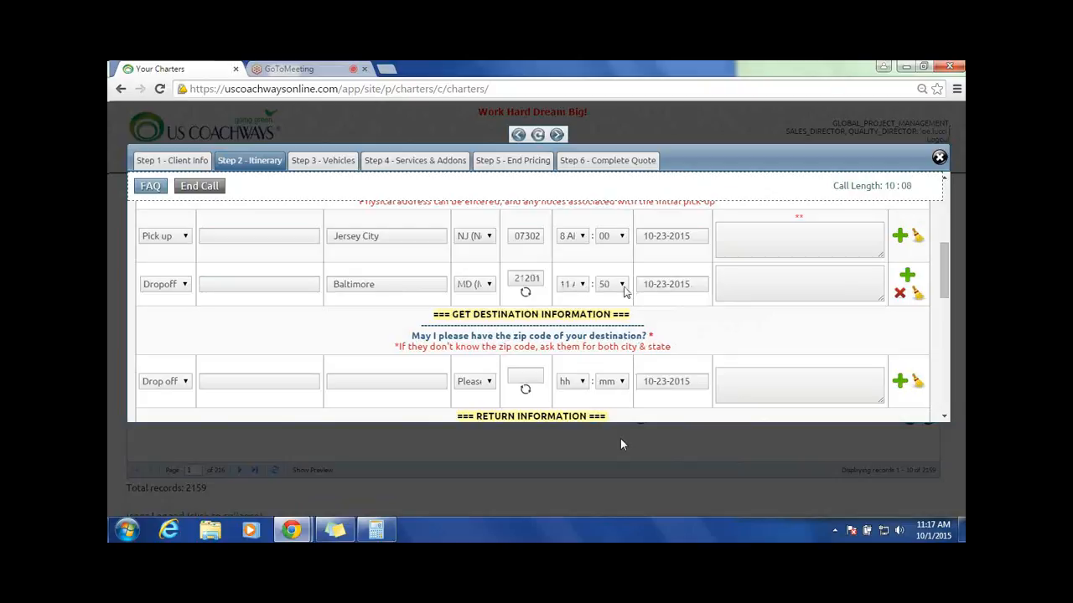
Step: Add a Pickup stop after the Baltimore drop-off, copying Baltimore as its city and setting the state to MD
{"action": "left_click", "coordinate": [907, 276]}
{"action": "left_click", "coordinate": [174, 328]}
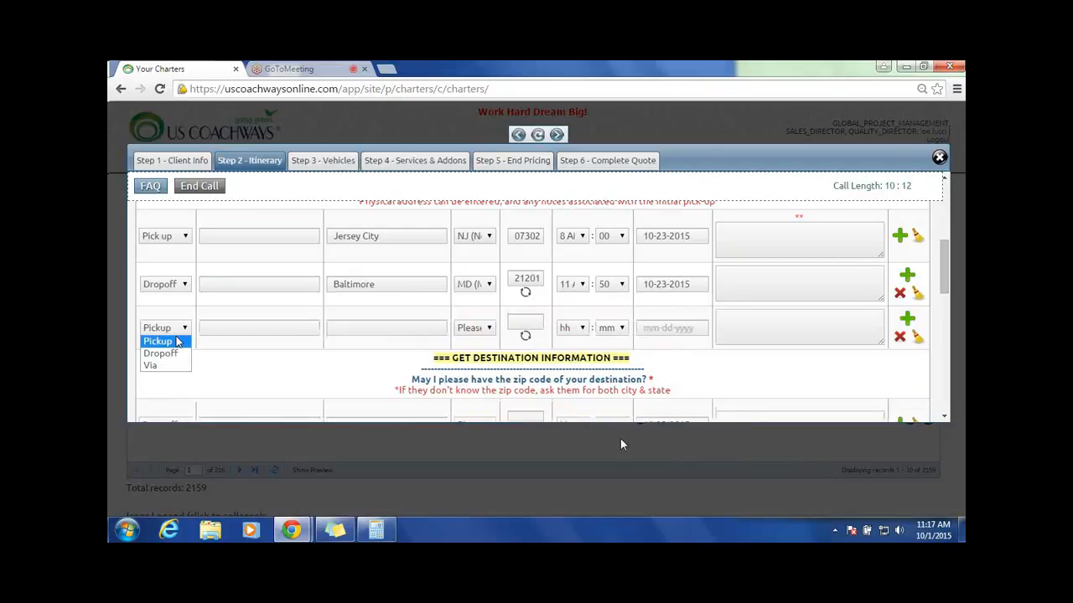
{"action": "left_click", "coordinate": [159, 342]}
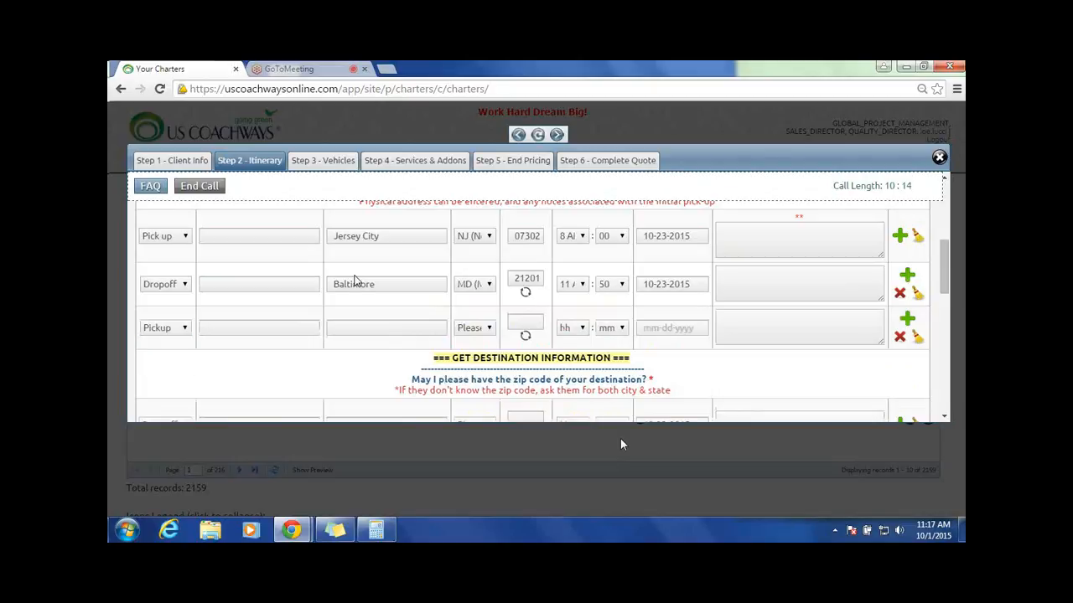
{"action": "double_click", "coordinate": [349, 287]}
{"action": "key", "text": "ctrl+c"}
{"action": "right_click", "coordinate": [352, 278]}
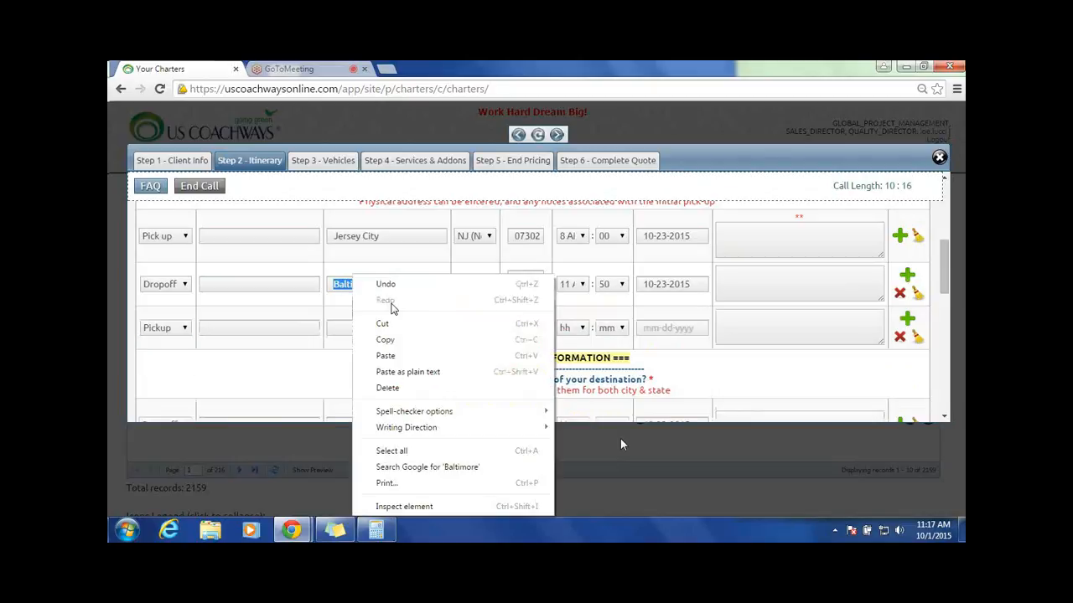
{"action": "left_click", "coordinate": [373, 337]}
{"action": "right_click", "coordinate": [363, 333]}
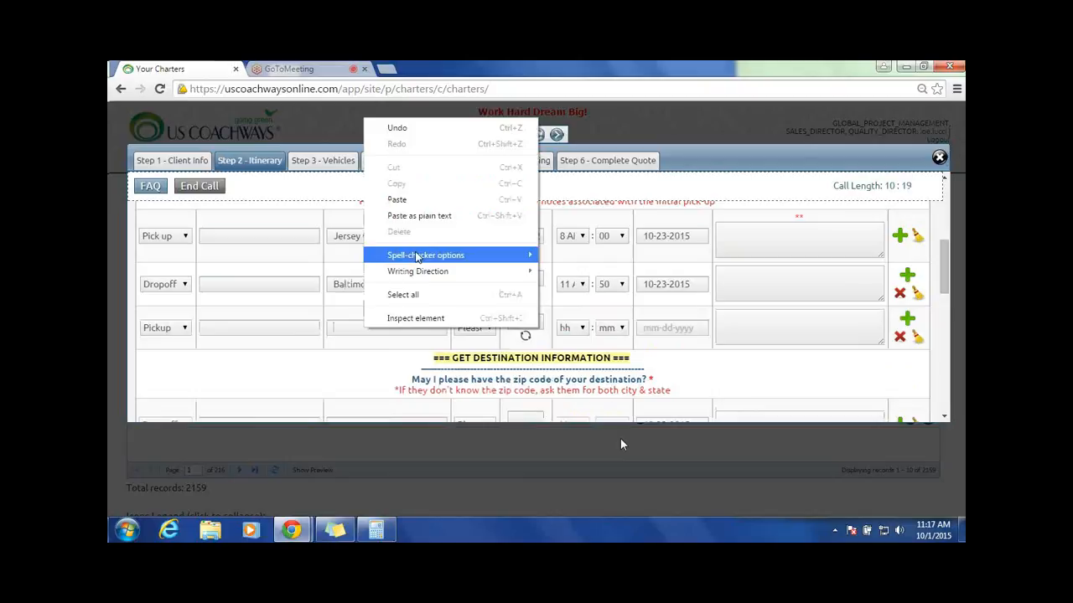
{"action": "left_click", "coordinate": [394, 199]}
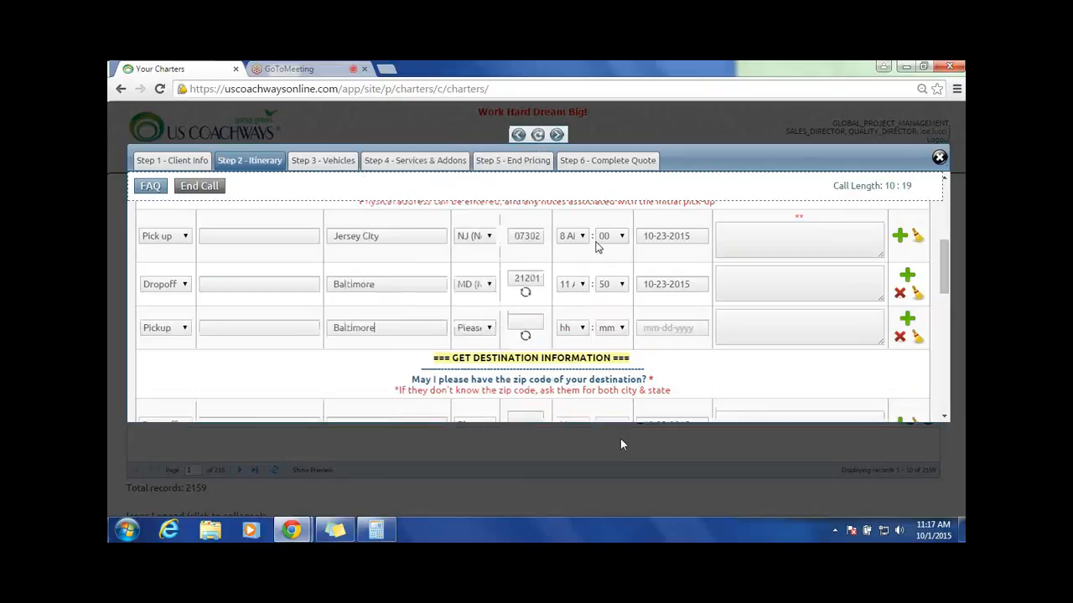
{"action": "left_click", "coordinate": [484, 329]}
{"action": "type", "text": "md"}
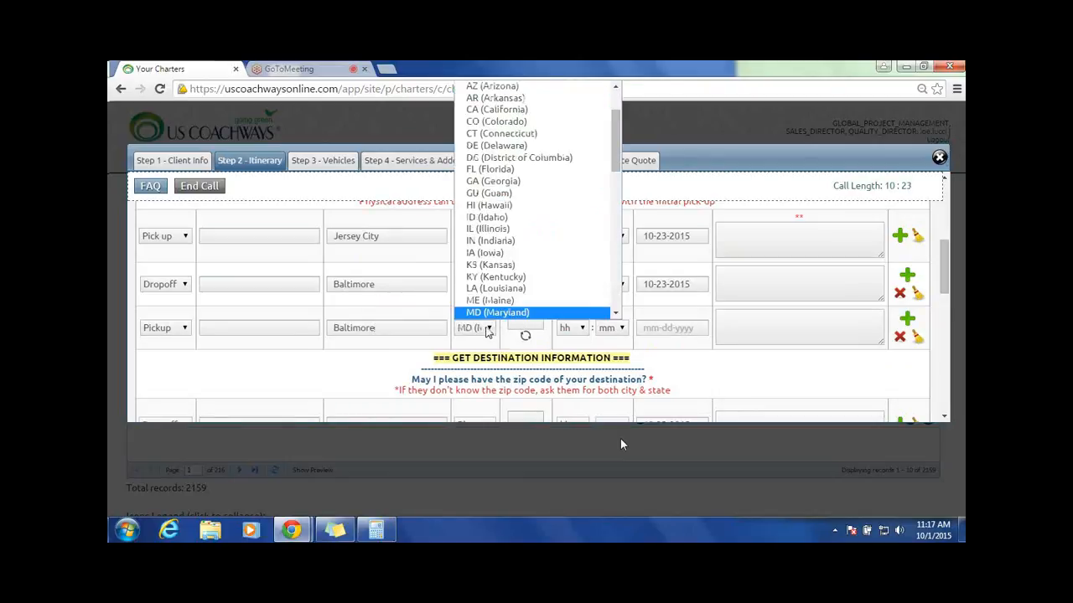
{"action": "left_click", "coordinate": [497, 313]}
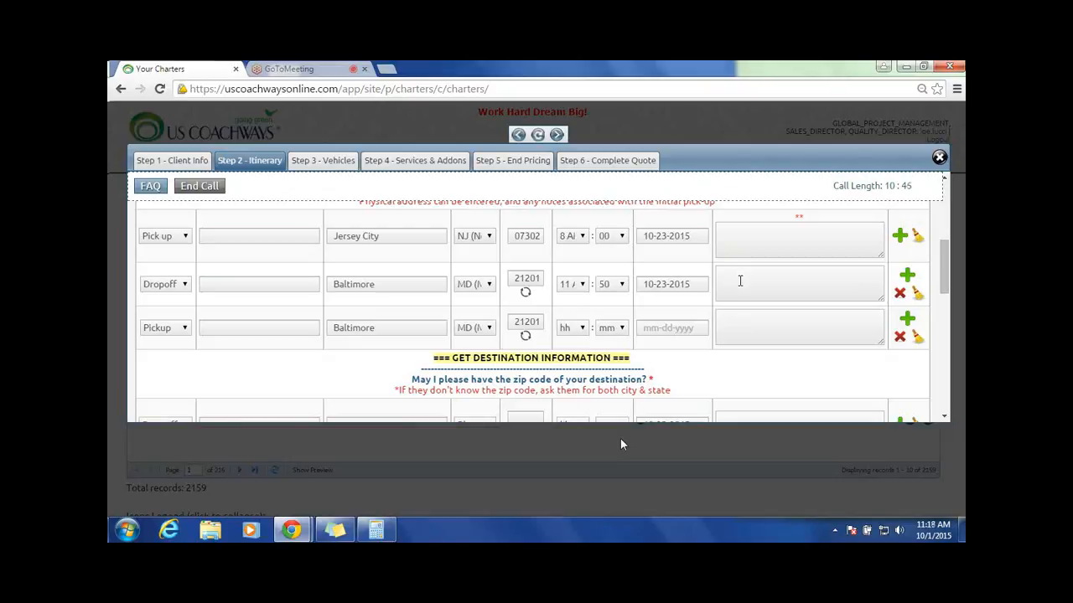
Step: Enter the note Camden Yards Stadium for the Baltimore drop-off
{"action": "type", "text": "Cam"}
{"action": "type", "text": "den Ya"}
{"action": "type", "text": "rds"}
{"action": "type", "text": " Bas"}
{"action": "key", "text": "BackSpace"}
{"action": "key", "text": "BackSpace"}
{"action": "key", "text": "BackSpace"}
{"action": "type", "text": "Stadium"}
Step: Fill in the stadium's street address for the Baltimore drop-off
{"action": "left_click", "coordinate": [221, 285]}
{"action": "type", "text": "1"}
{"action": "type", "text": " car"}
{"action": "type", "text": "den"}
{"action": "type", "text": " yard "}
{"action": "type", "text": "way"}
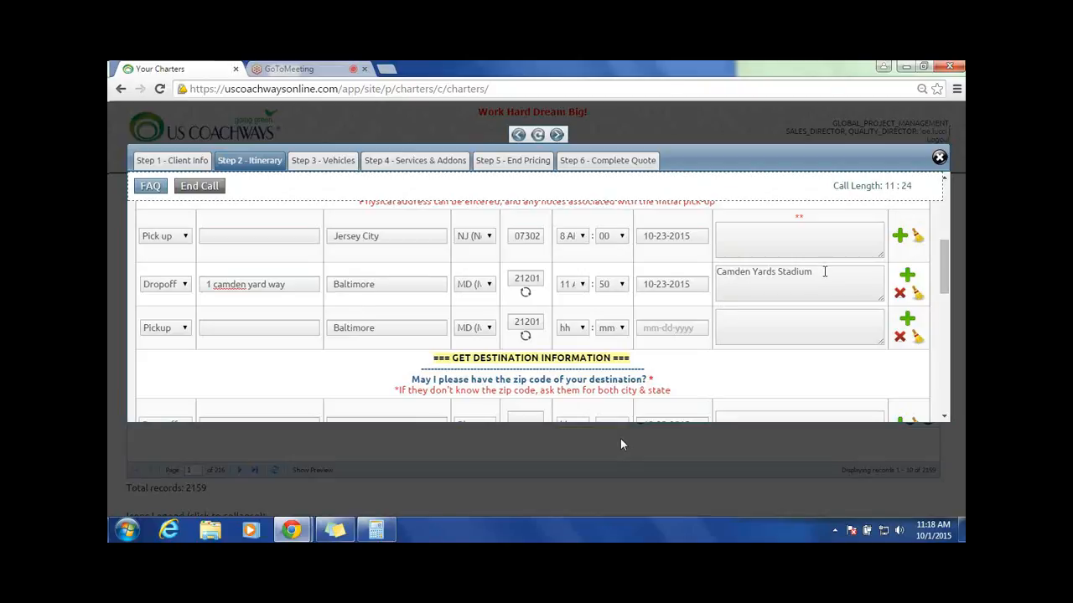
Step: Set the Baltimore pickup's date to 10-24-2015 and its departure time to 10:00 AM
{"action": "left_click", "coordinate": [706, 334]}
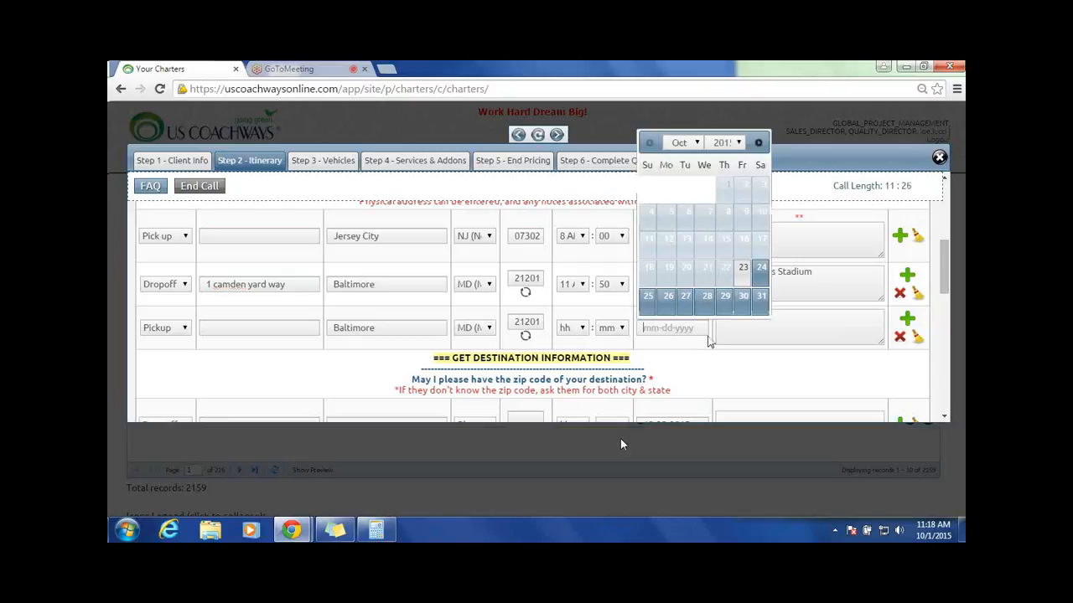
{"action": "left_click", "coordinate": [759, 268]}
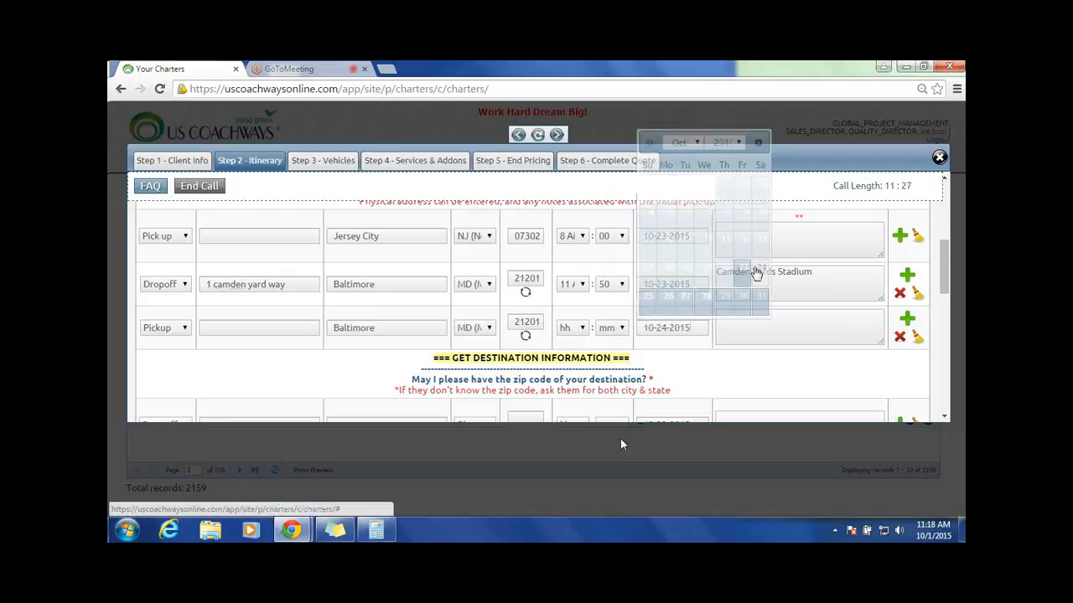
{"action": "left_click", "coordinate": [586, 331]}
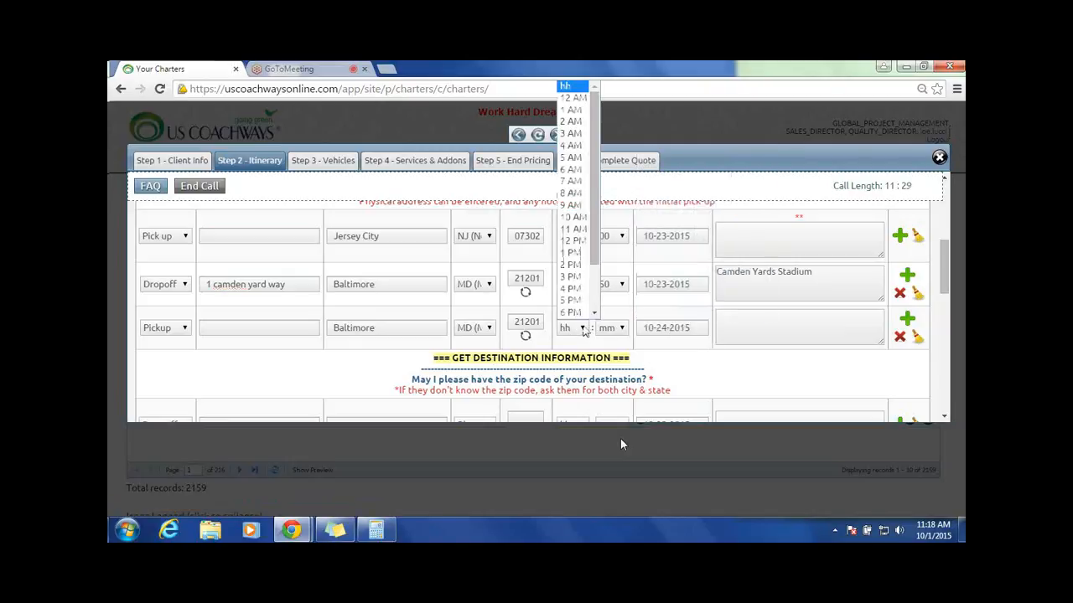
{"action": "left_click", "coordinate": [571, 218]}
{"action": "left_click", "coordinate": [610, 328]}
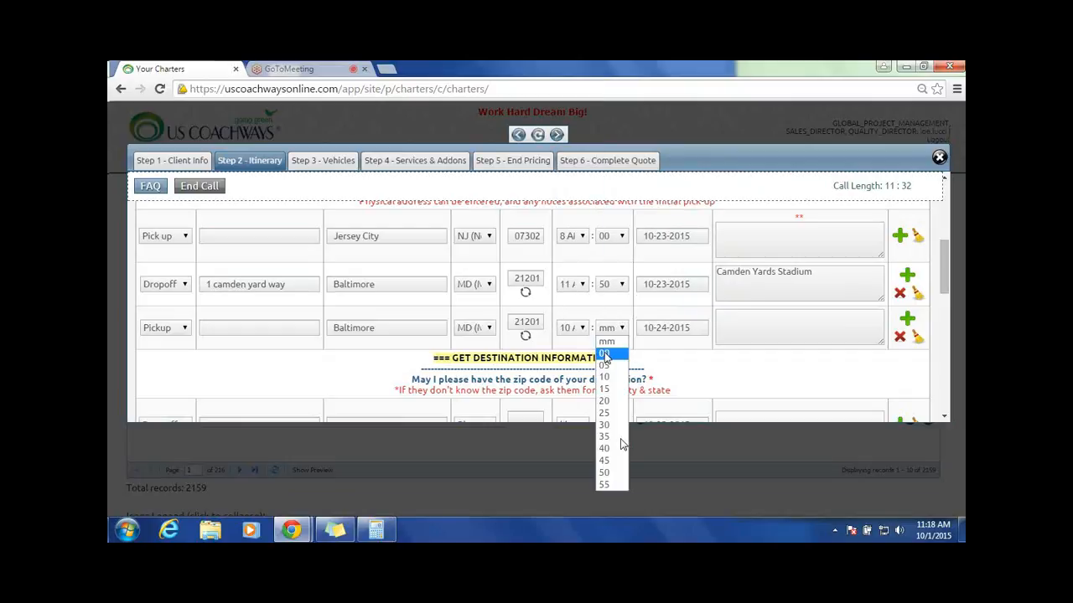
{"action": "left_click", "coordinate": [604, 353]}
{"action": "left_click", "coordinate": [784, 314]}
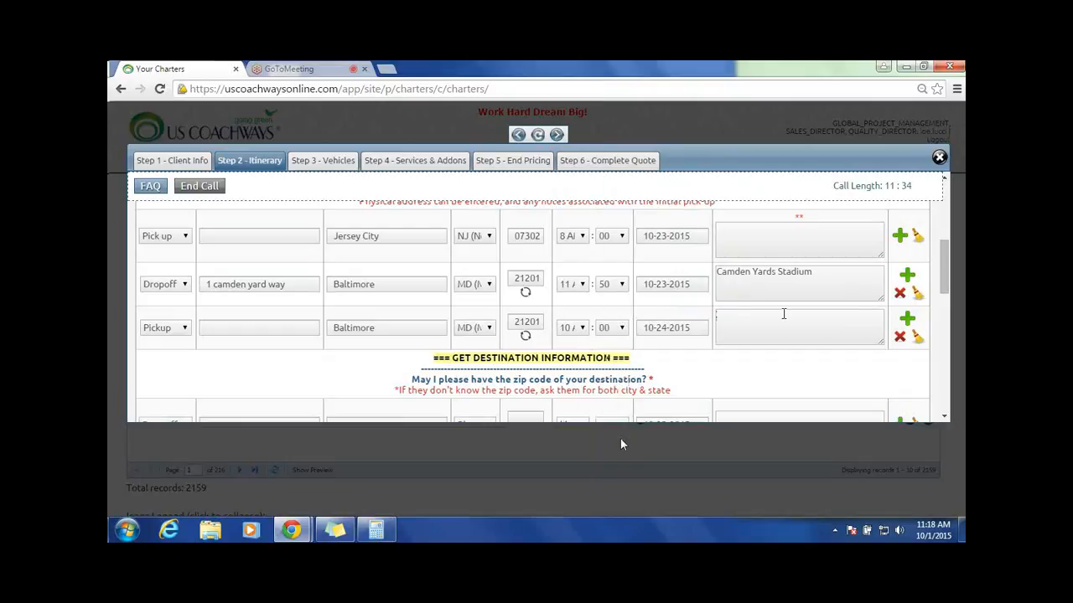
Step: Add another stop after the Baltimore pickup and make it a Dropoff
{"action": "scroll", "coordinate": [783, 313], "scroll_direction": "down", "scroll_amount": 1}
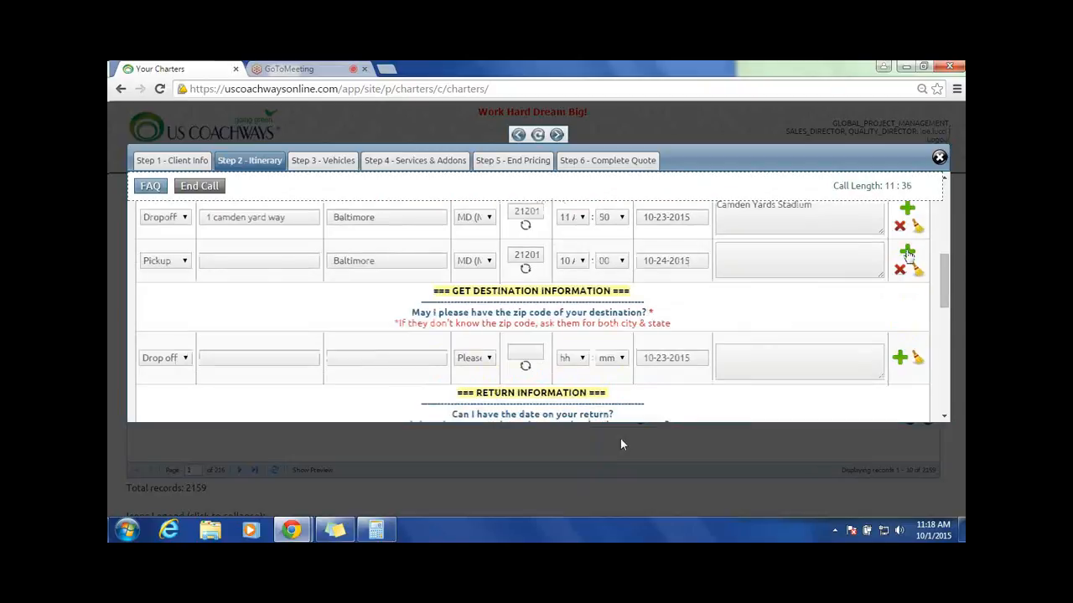
{"action": "left_click", "coordinate": [907, 254]}
{"action": "left_click", "coordinate": [185, 305]}
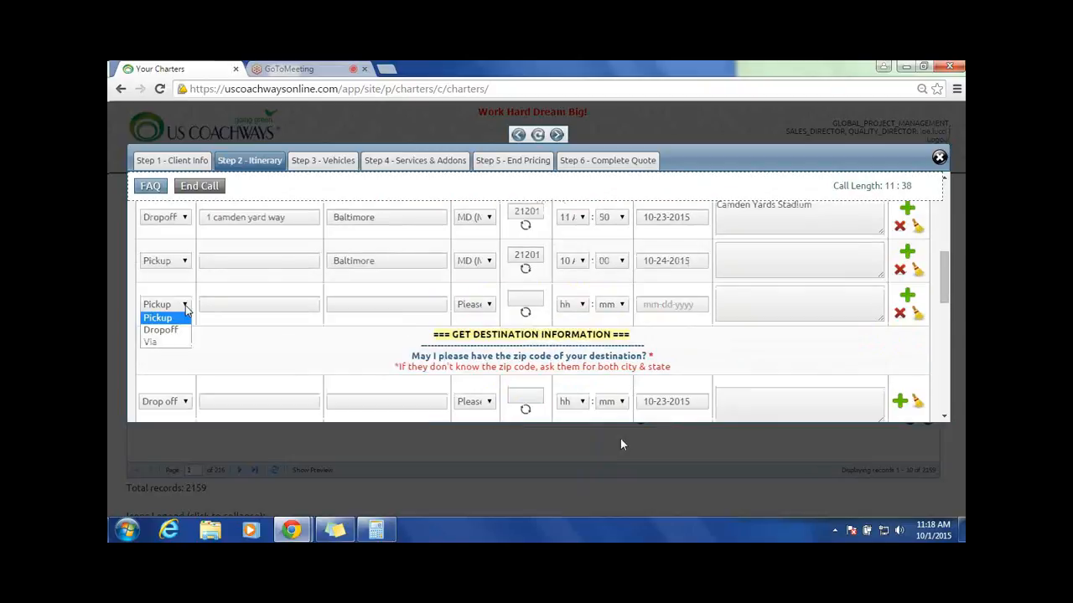
{"action": "left_click", "coordinate": [172, 328]}
Step: Enter washington as the new drop-off's city and set its state to DC (District of Columbia)
{"action": "left_click", "coordinate": [387, 312]}
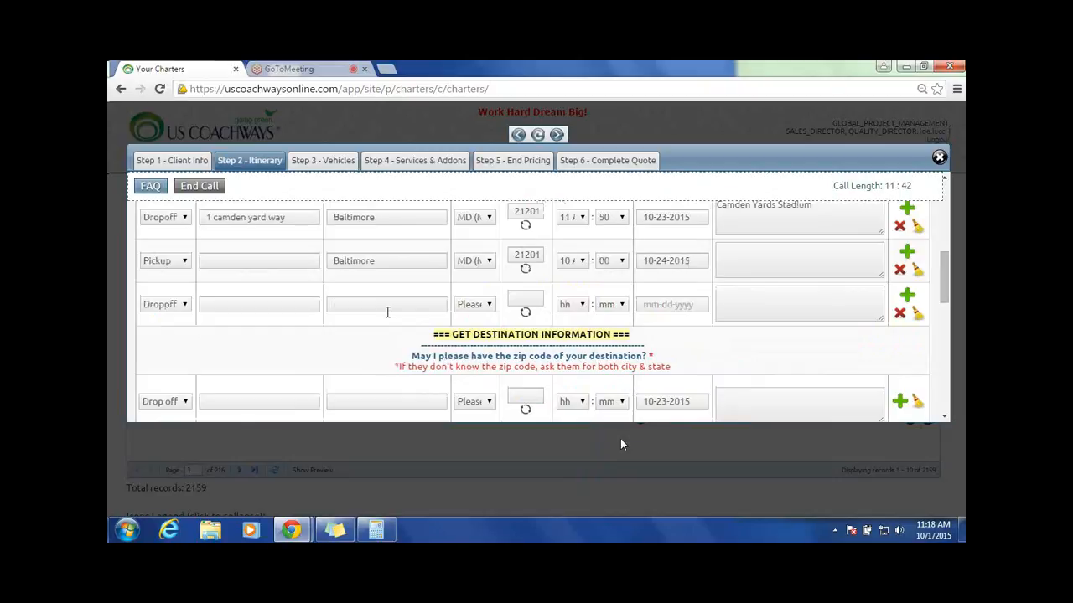
{"action": "type", "text": "washington"}
{"action": "left_click", "coordinate": [489, 305]}
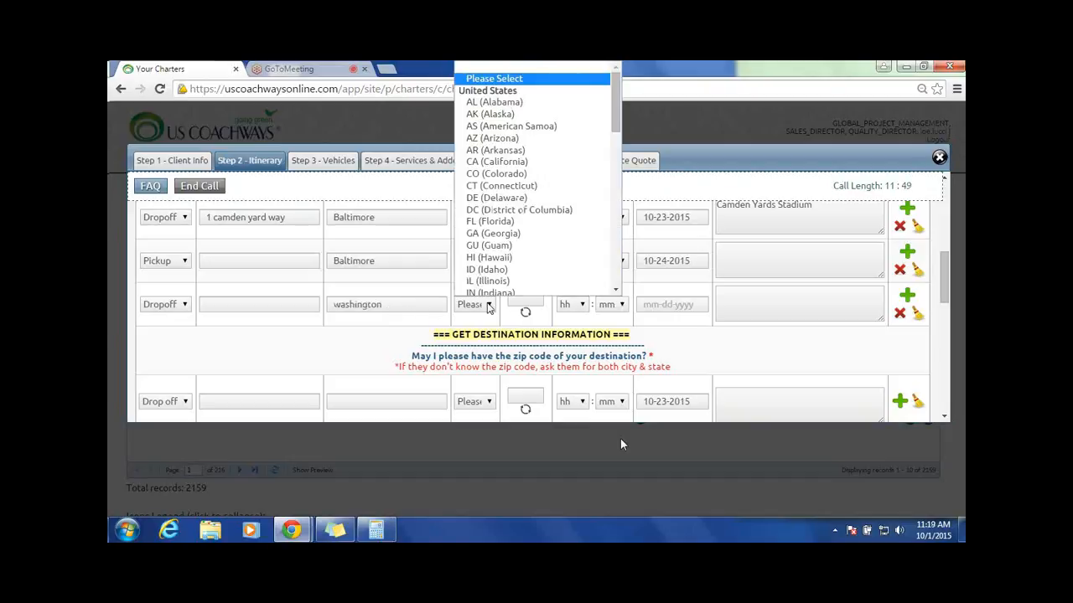
{"action": "left_click", "coordinate": [523, 209]}
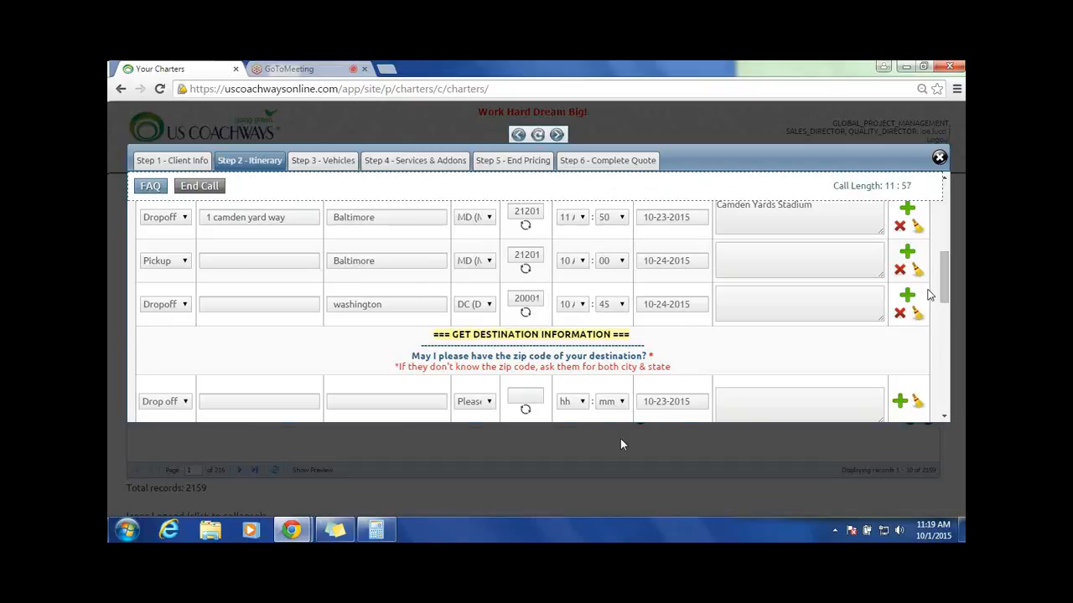
{"action": "scroll", "coordinate": [815, 299], "scroll_direction": "up", "scroll_amount": 3}
{"action": "scroll", "coordinate": [815, 299], "scroll_direction": "up", "scroll_amount": 1}
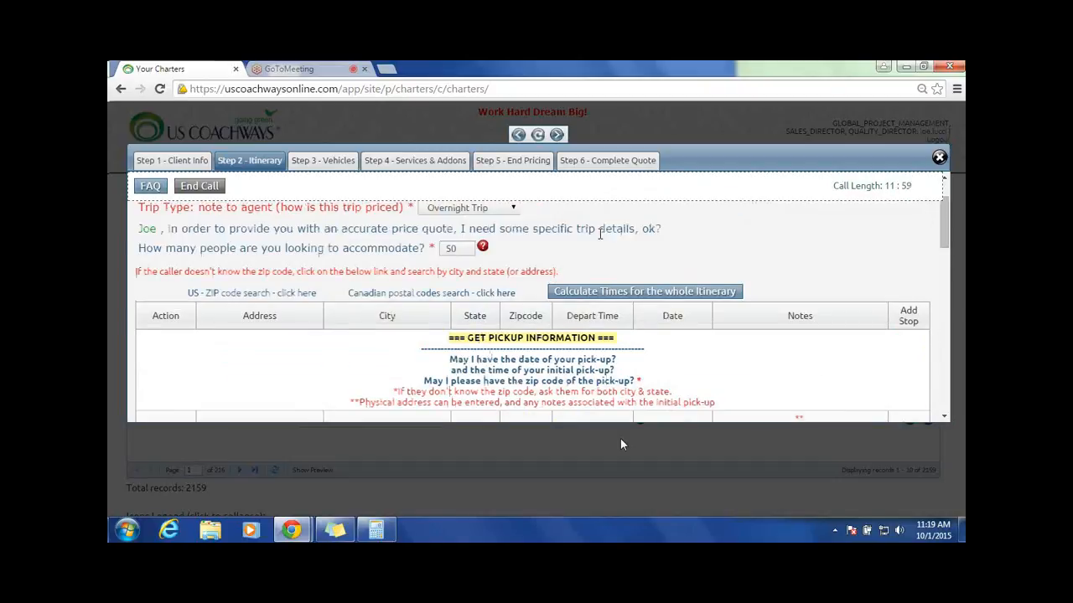
{"action": "scroll", "coordinate": [600, 235], "scroll_direction": "up", "scroll_amount": 1}
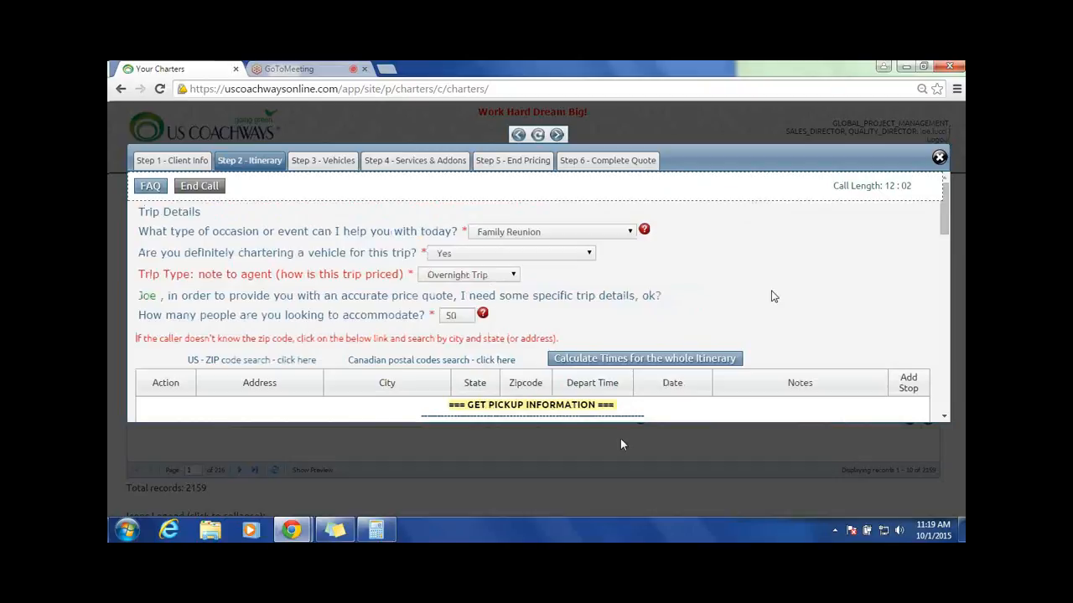
{"action": "scroll", "coordinate": [771, 293], "scroll_direction": "down", "scroll_amount": 5}
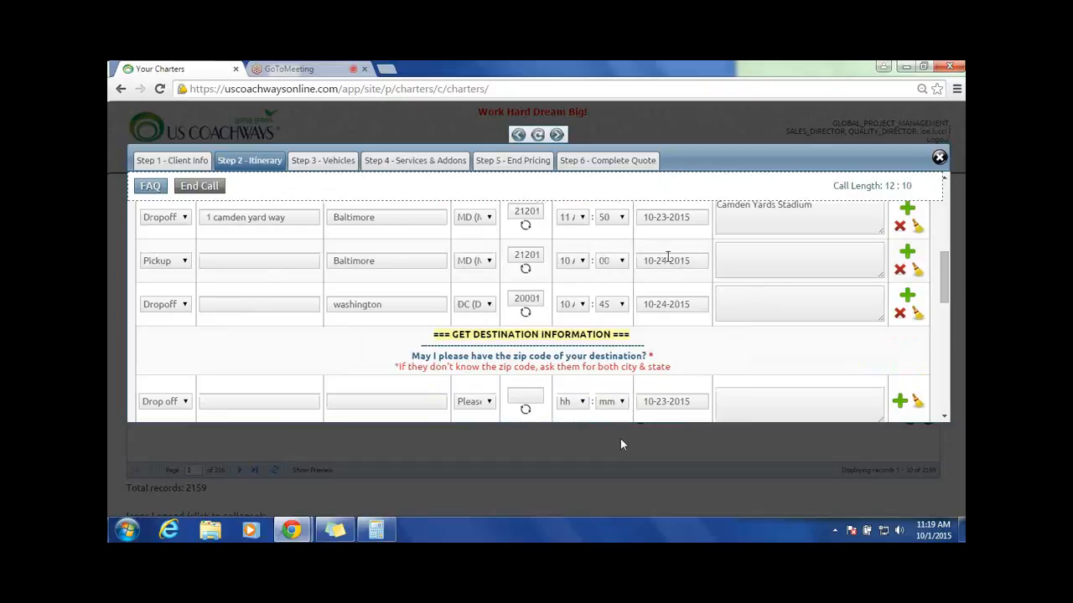
{"action": "scroll", "coordinate": [390, 225], "scroll_direction": "up", "scroll_amount": 2}
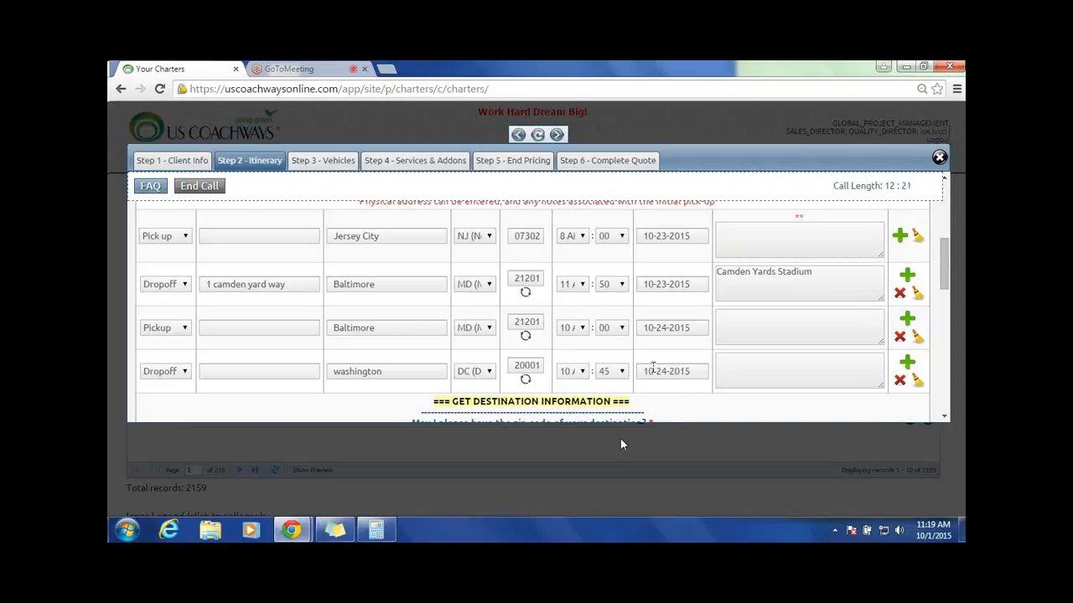
Step: Add a Pickup stop after the Washington drop-off, copying washington as its city
{"action": "scroll", "coordinate": [652, 369], "scroll_direction": "down", "scroll_amount": 2}
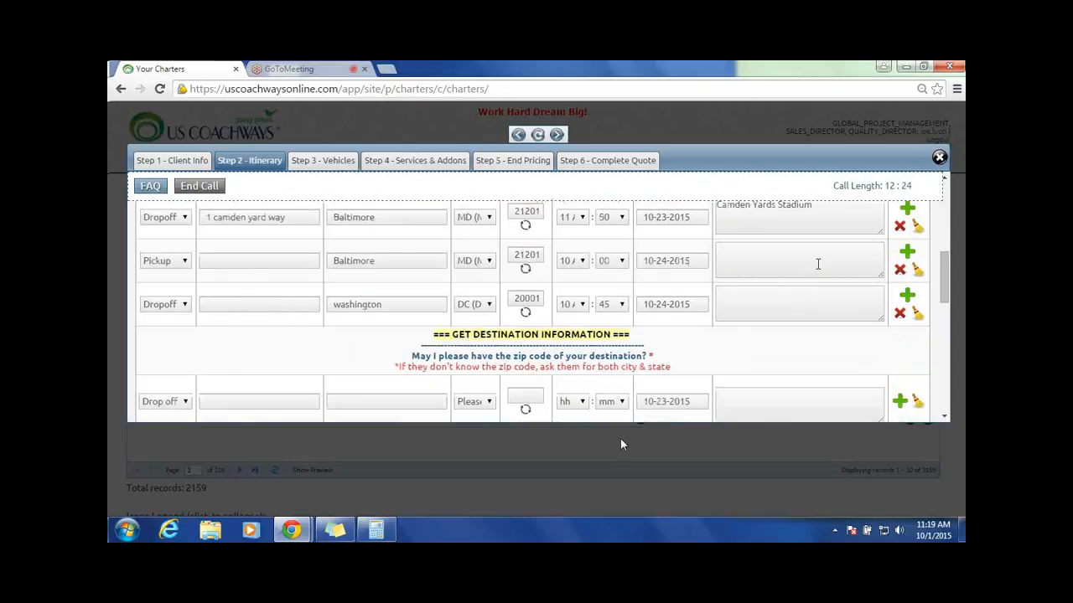
{"action": "left_click", "coordinate": [905, 296]}
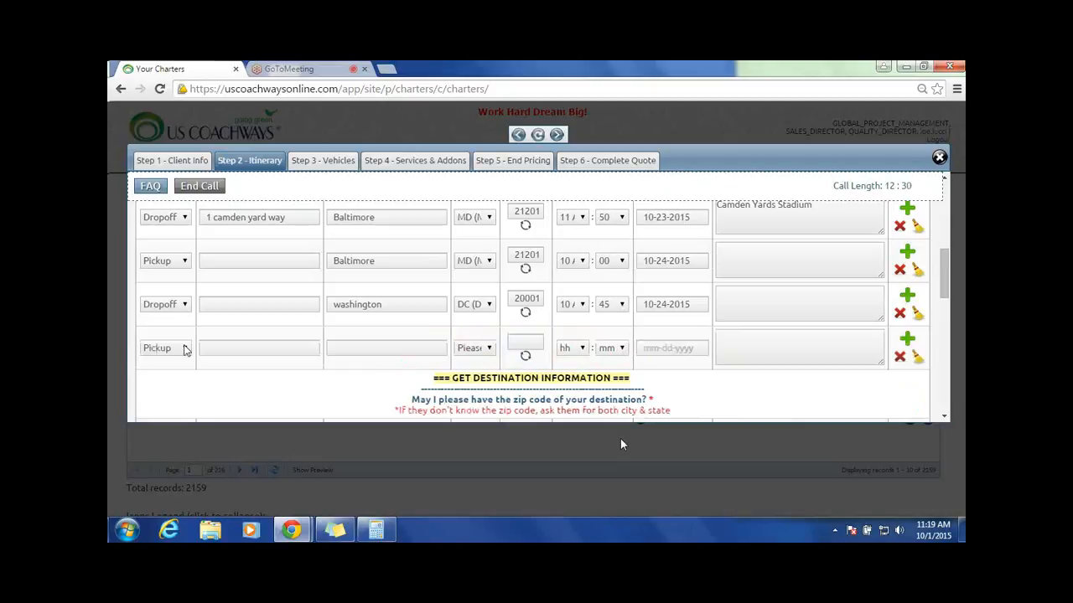
{"action": "right_click", "coordinate": [356, 305]}
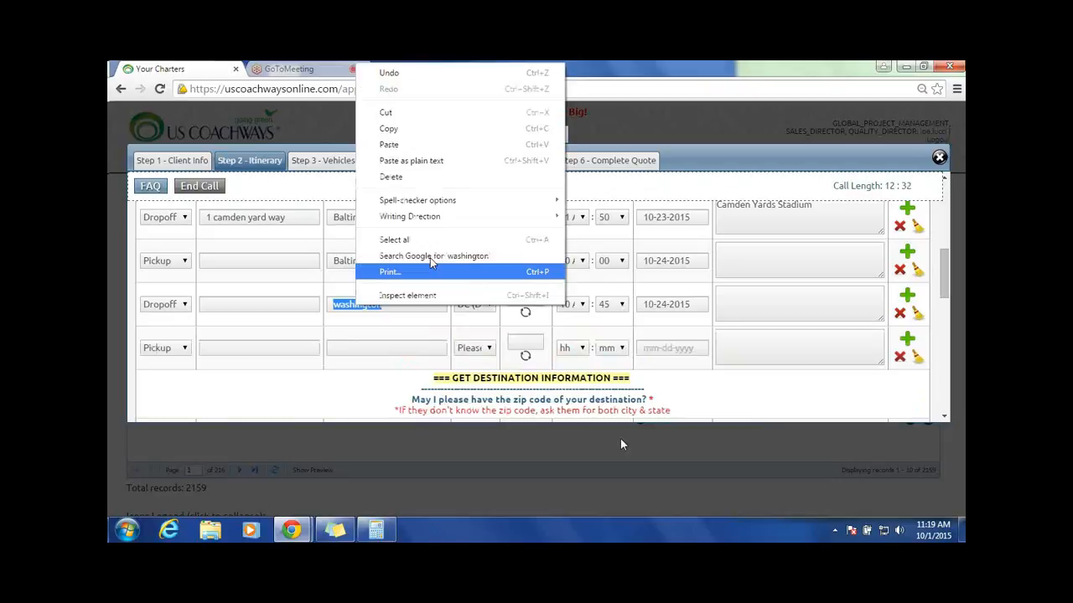
{"action": "left_click", "coordinate": [389, 128]}
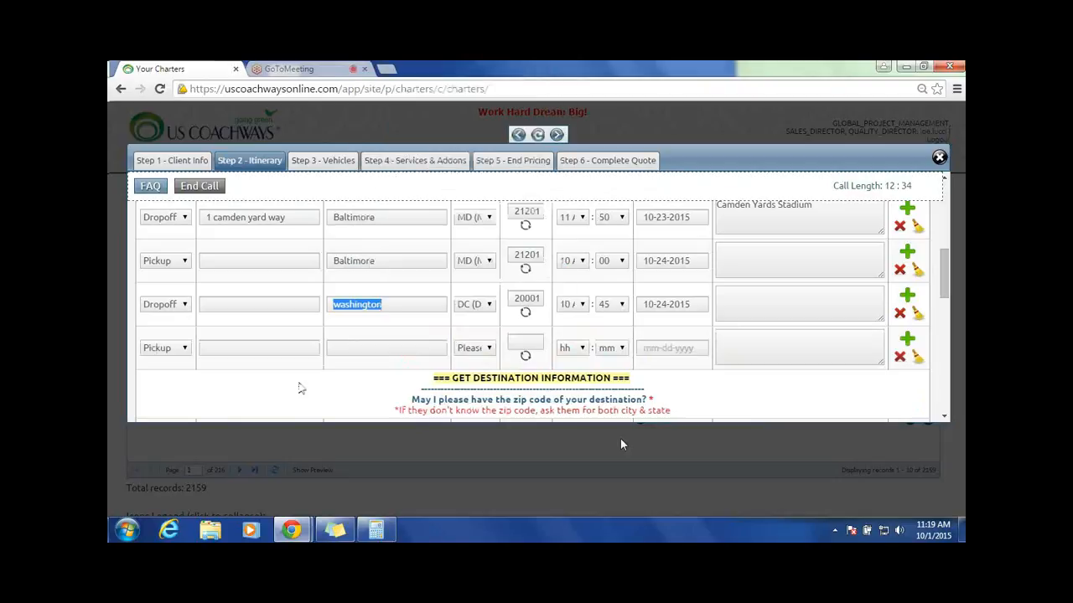
{"action": "right_click", "coordinate": [344, 349]}
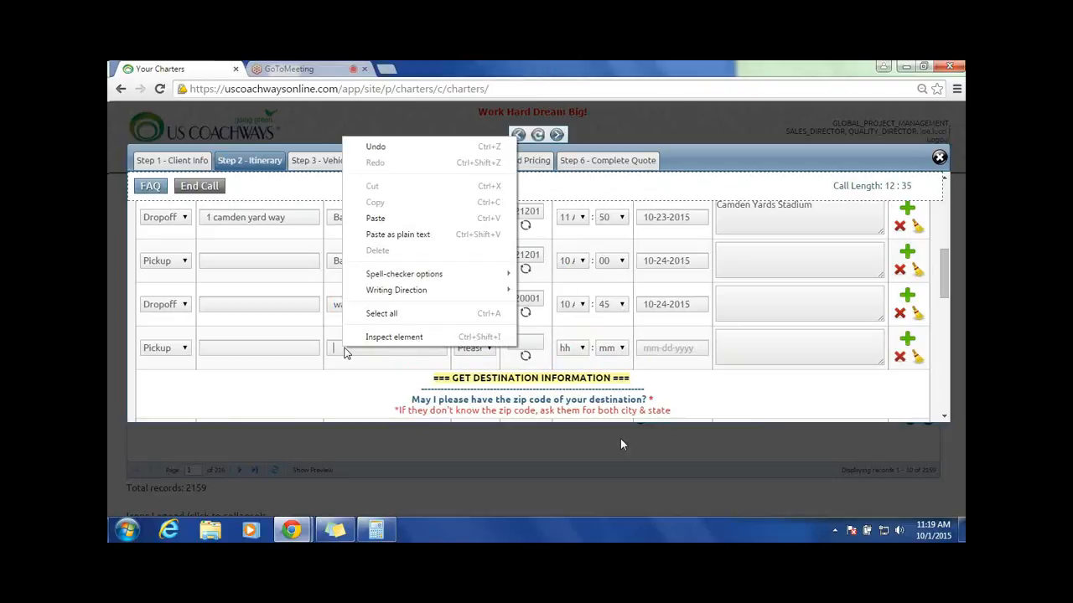
{"action": "left_click", "coordinate": [388, 219]}
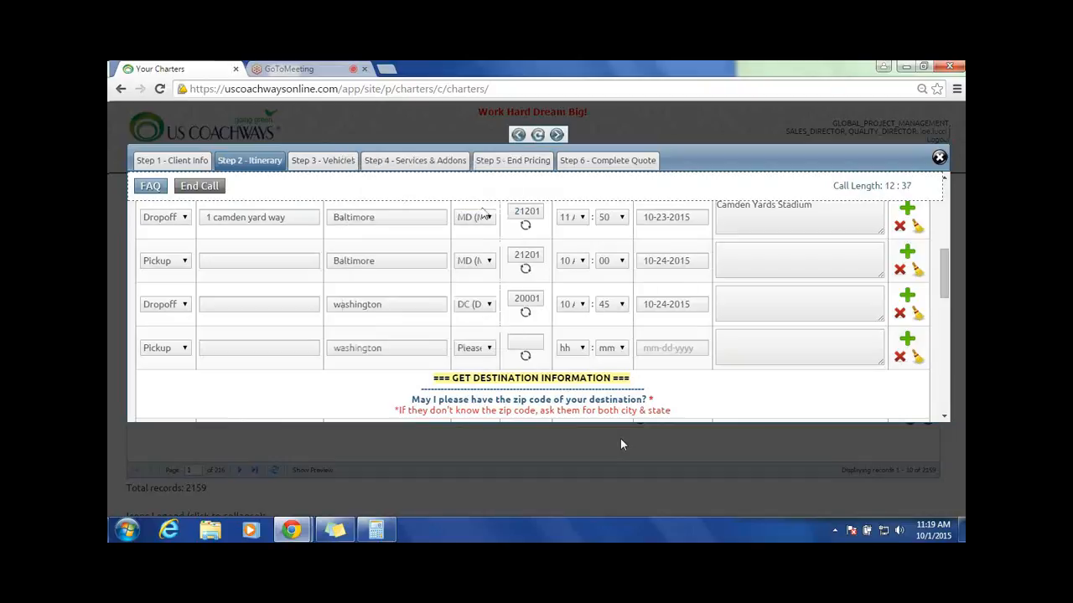
Step: Set the Washington pickup's state to DC (District of Columbia) and its date to 10-25-2015
{"action": "left_click", "coordinate": [490, 351]}
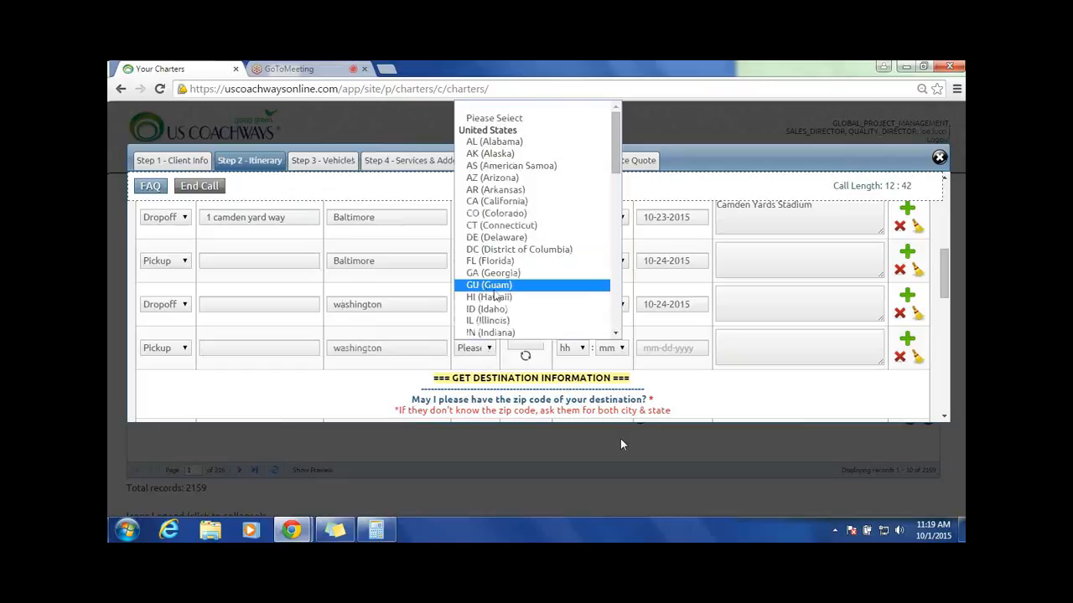
{"action": "scroll", "coordinate": [497, 295], "scroll_direction": "down", "scroll_amount": 4}
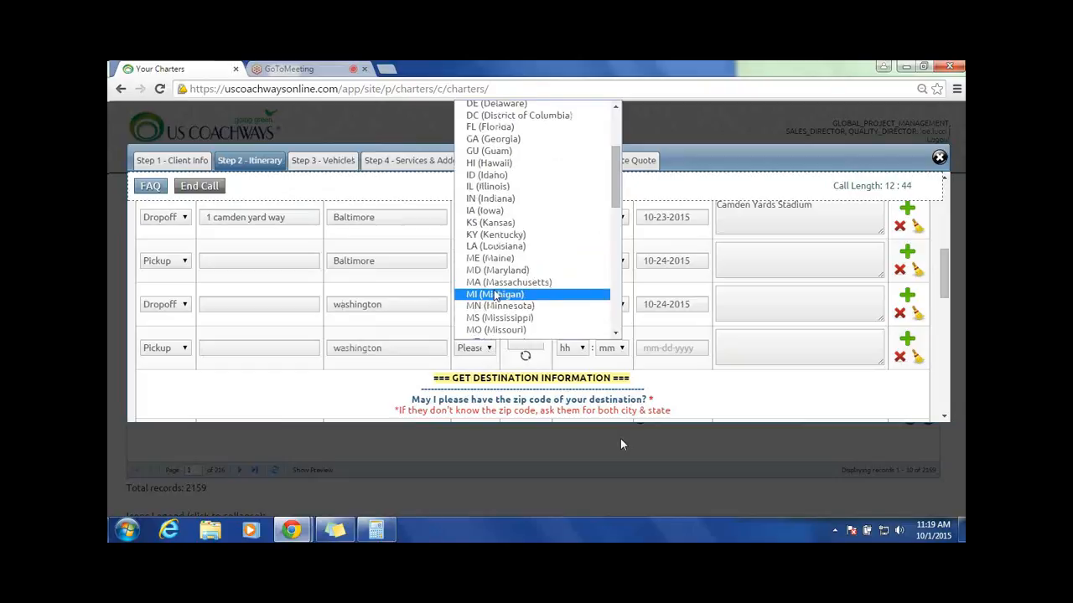
{"action": "left_click", "coordinate": [403, 348]}
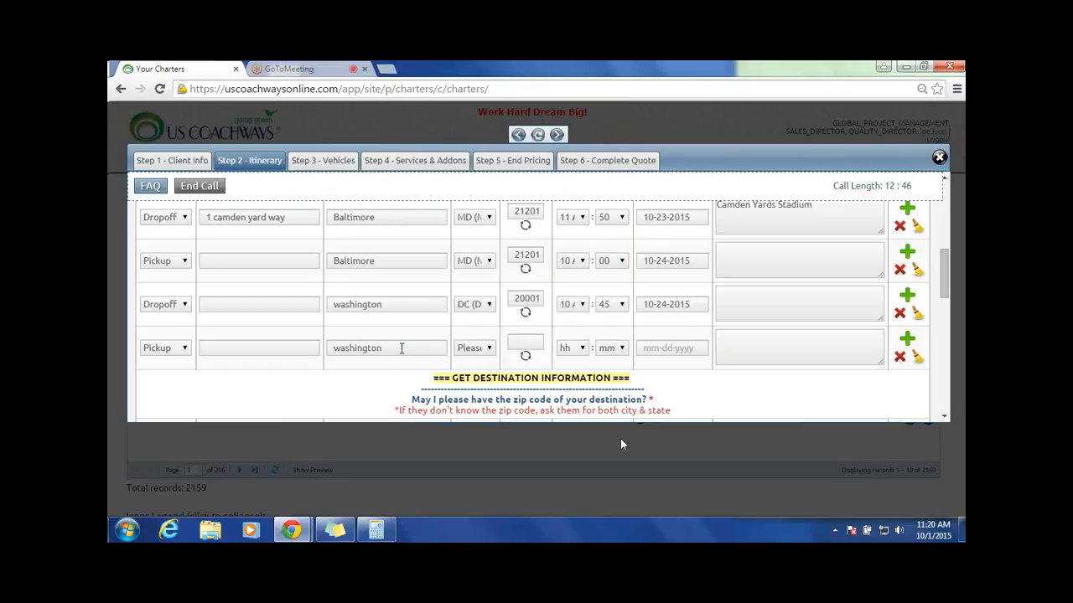
{"action": "left_click", "coordinate": [496, 344]}
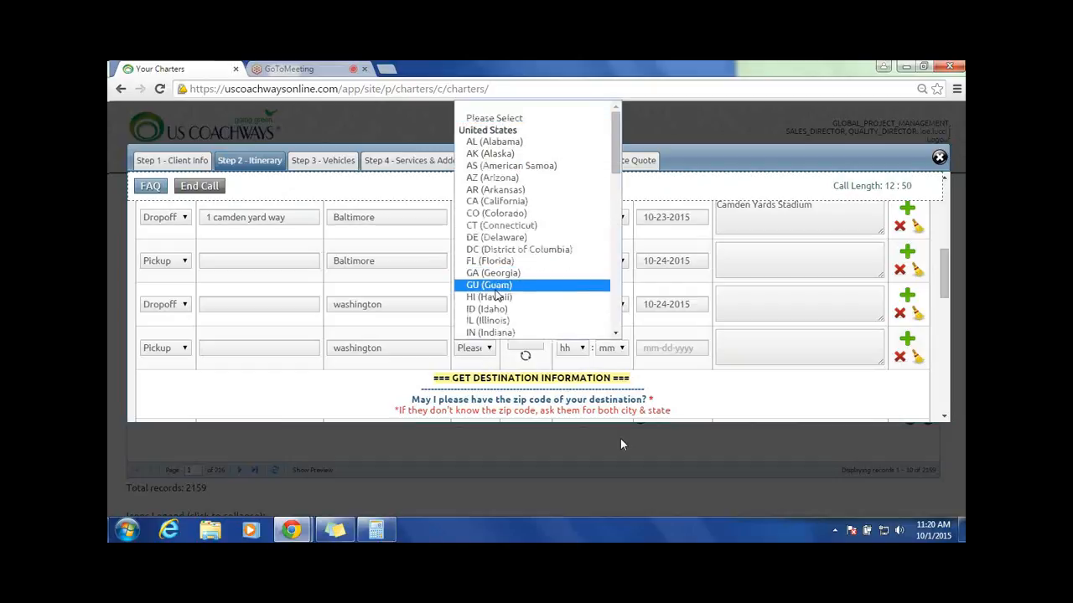
{"action": "left_click", "coordinate": [503, 249]}
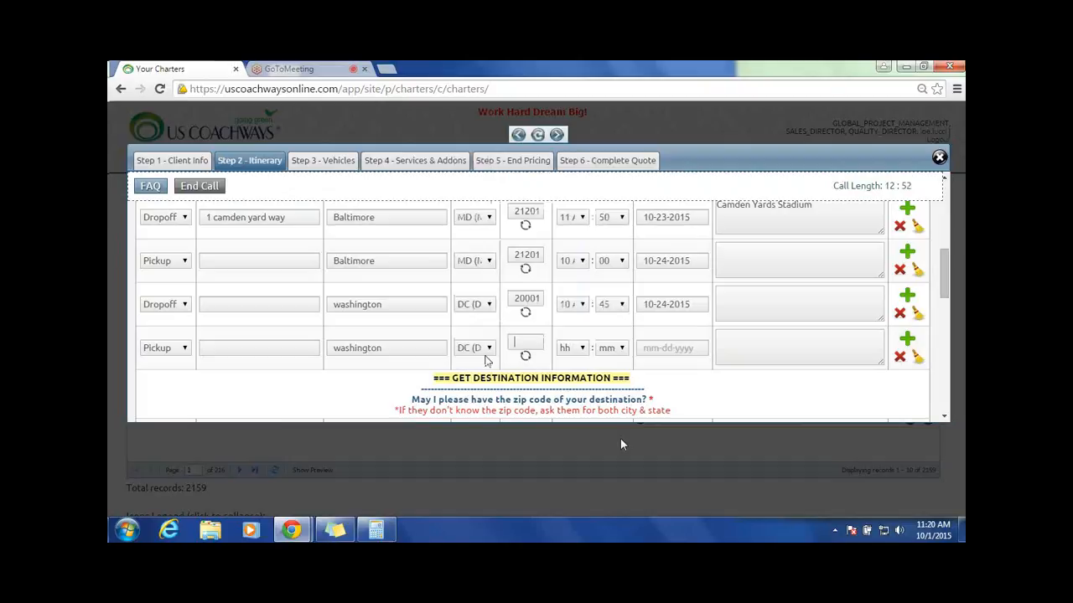
{"action": "left_click", "coordinate": [684, 346]}
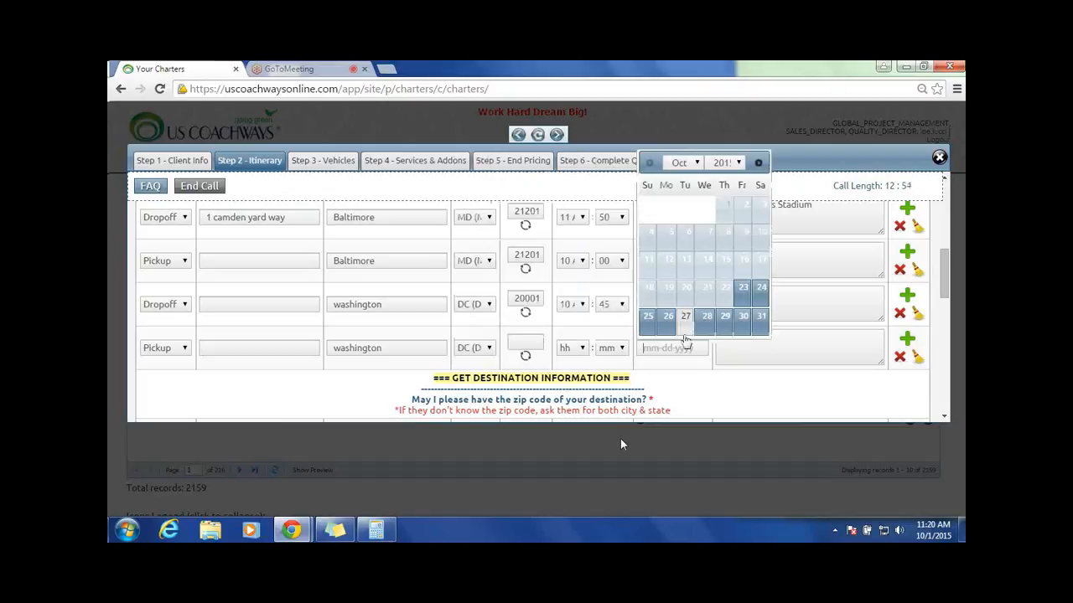
{"action": "left_click", "coordinate": [649, 324]}
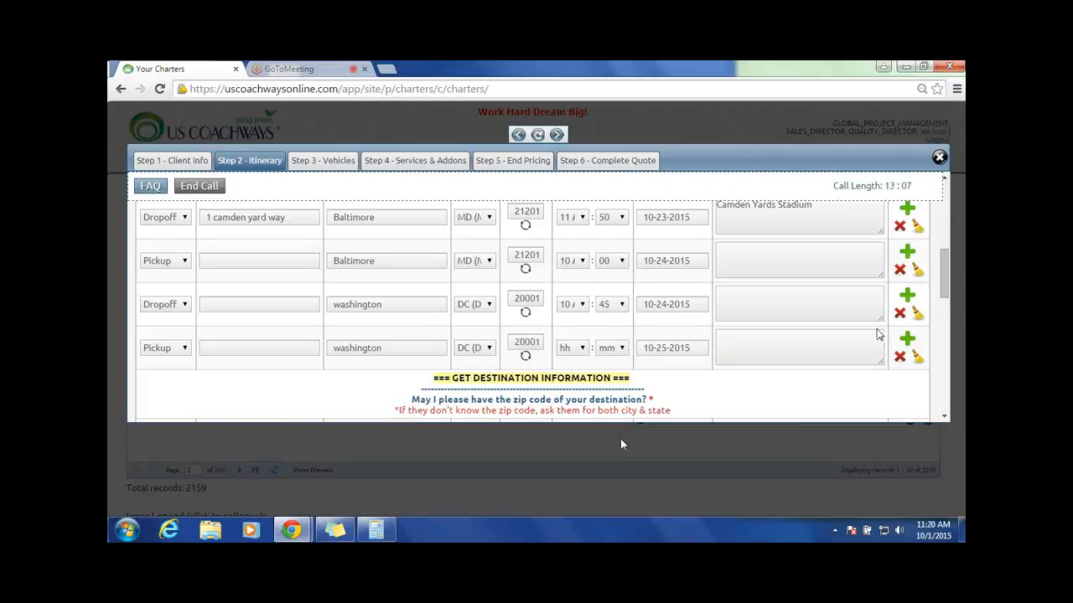
Step: Enter sterling as the city of the destination drop-off and set its state to VA
{"action": "scroll", "coordinate": [879, 334], "scroll_direction": "down", "scroll_amount": 1}
{"action": "left_click", "coordinate": [362, 380]}
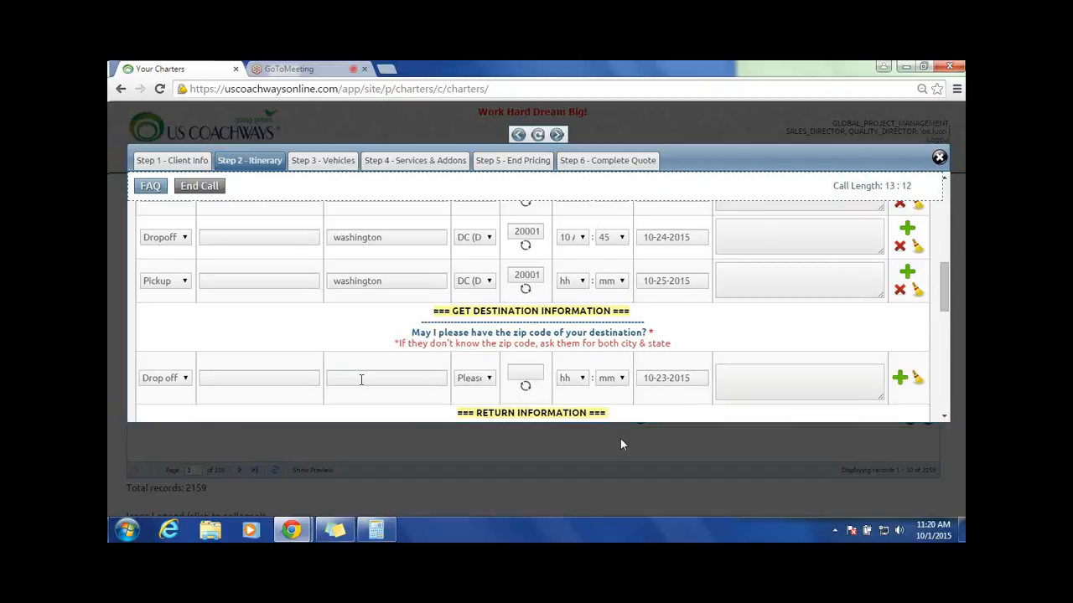
{"action": "type", "text": "sterling"}
Step: Review the itinerary's stops and dates from the initial pick-up through the destination section
{"action": "scroll", "coordinate": [420, 222], "scroll_direction": "up", "scroll_amount": 5}
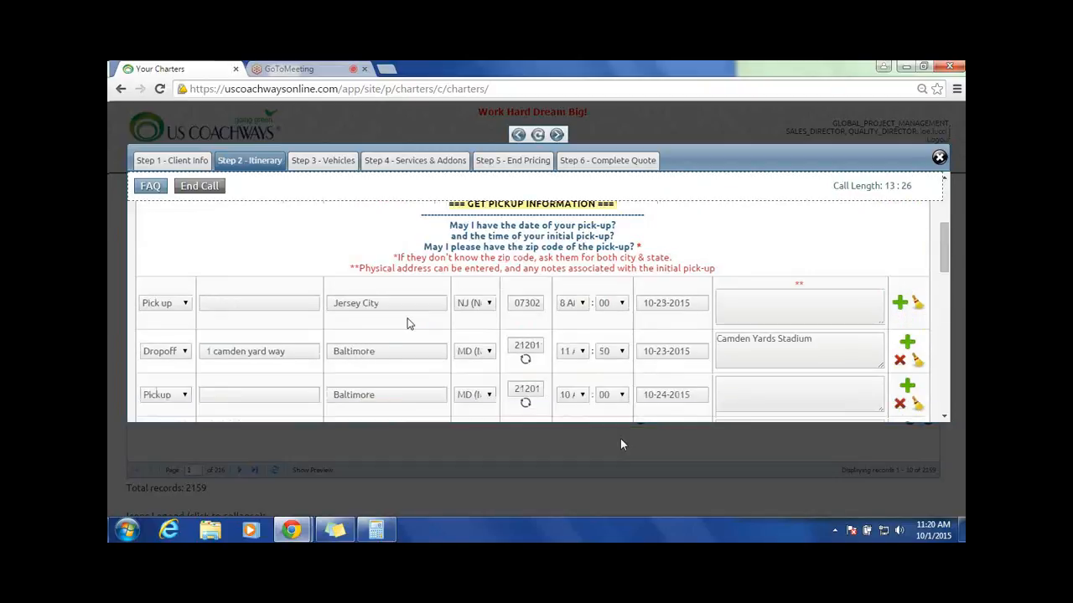
{"action": "scroll", "coordinate": [408, 324], "scroll_direction": "down", "scroll_amount": 4}
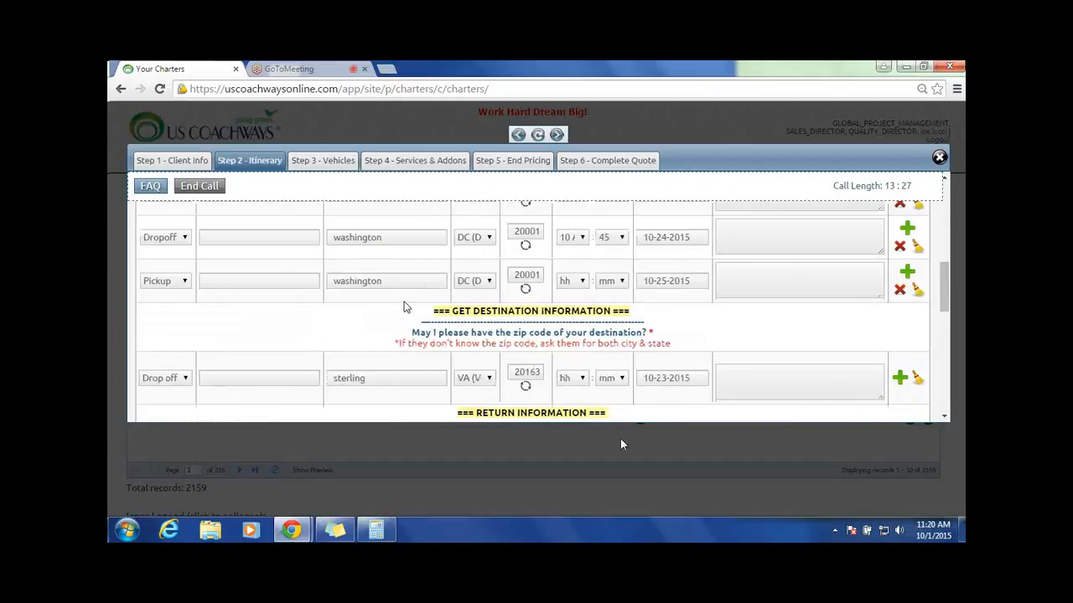
{"action": "scroll", "coordinate": [403, 307], "scroll_direction": "down", "scroll_amount": 2}
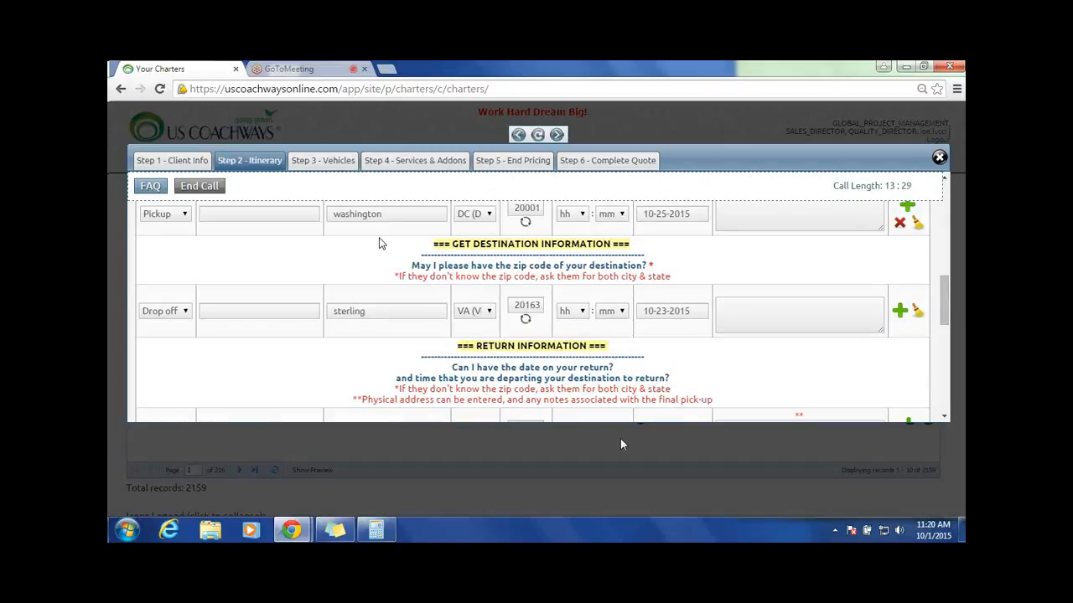
{"action": "scroll", "coordinate": [394, 255], "scroll_direction": "up", "scroll_amount": 4}
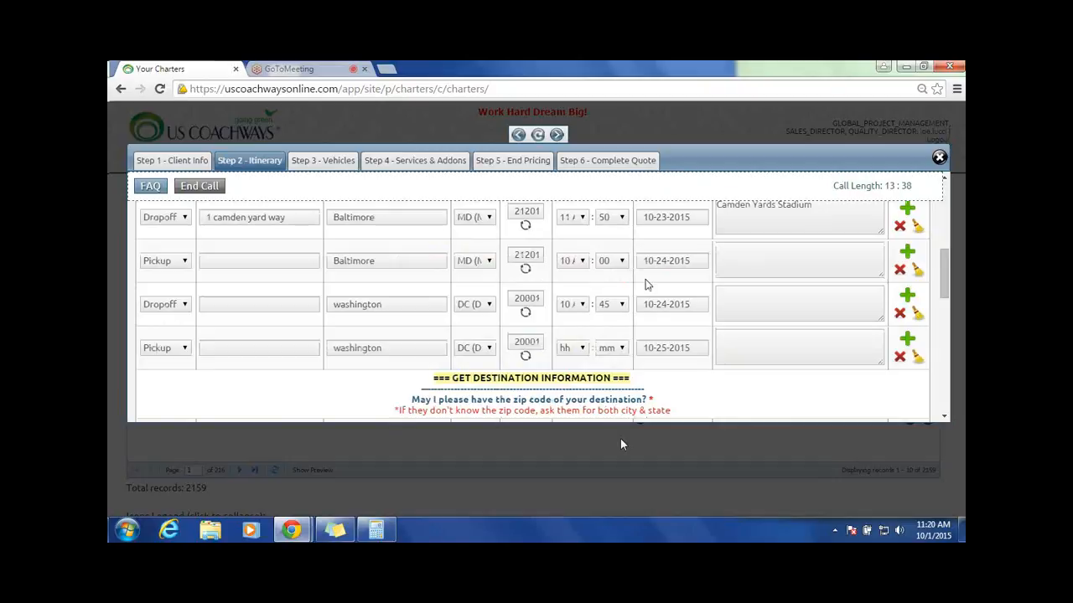
{"action": "scroll", "coordinate": [645, 284], "scroll_direction": "down", "scroll_amount": 1}
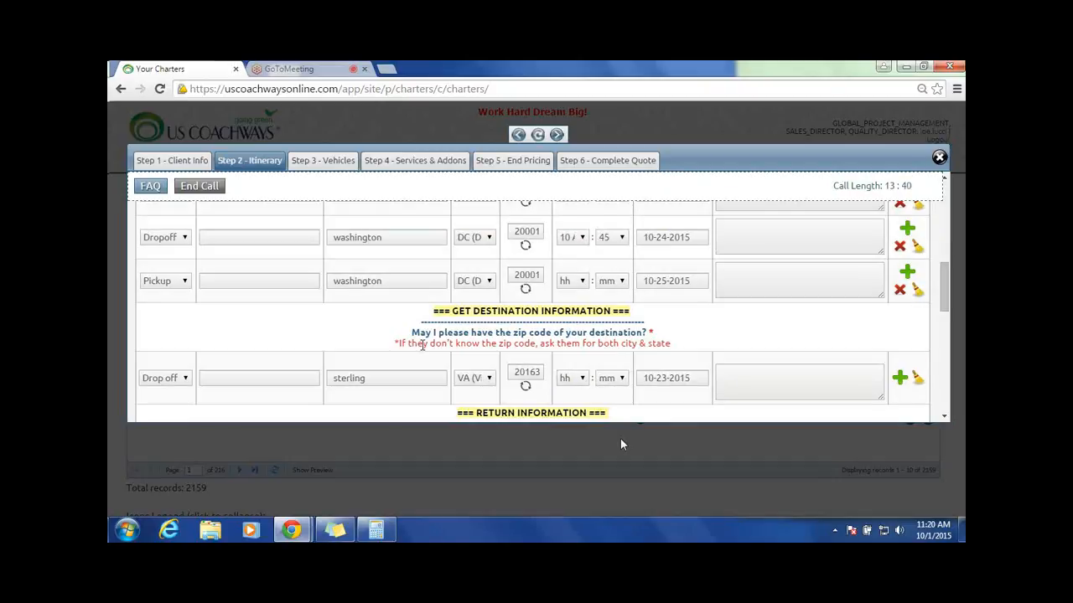
{"action": "triple_click", "coordinate": [513, 312]}
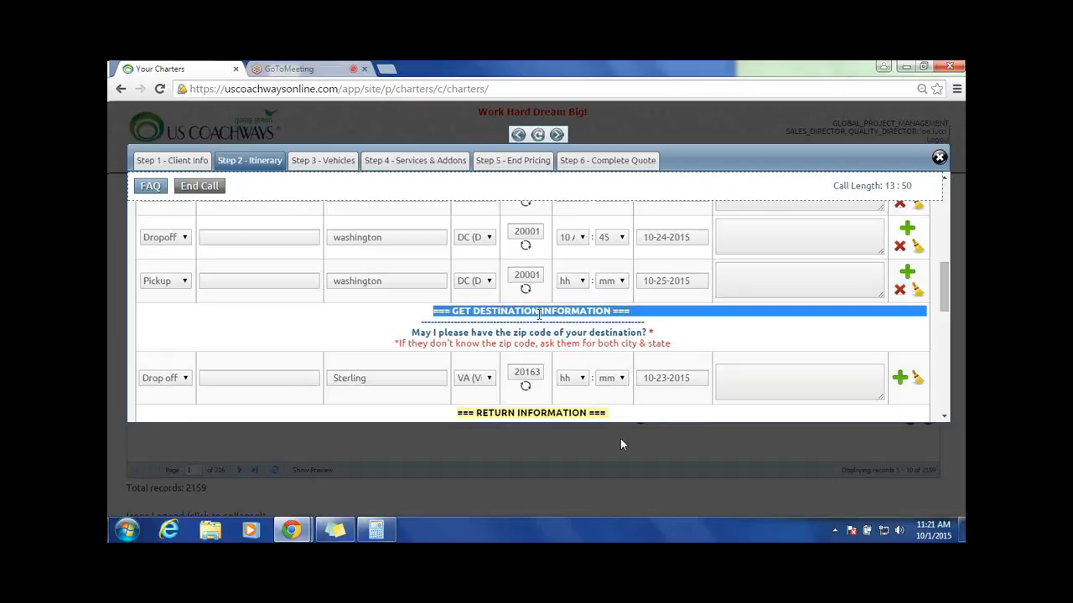
{"action": "scroll", "coordinate": [538, 313], "scroll_direction": "up", "scroll_amount": 1}
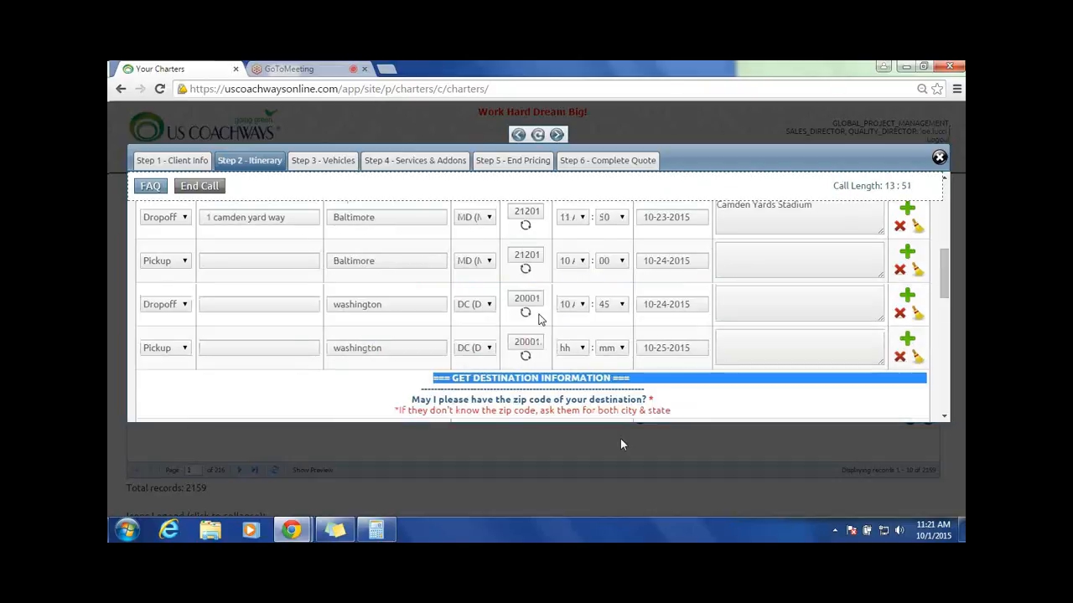
Step: Compare the Jersey City, Baltimore and Washington stops with the Sterling drop-off in the itinerary's destination section
{"action": "scroll", "coordinate": [539, 317], "scroll_direction": "up", "scroll_amount": 1}
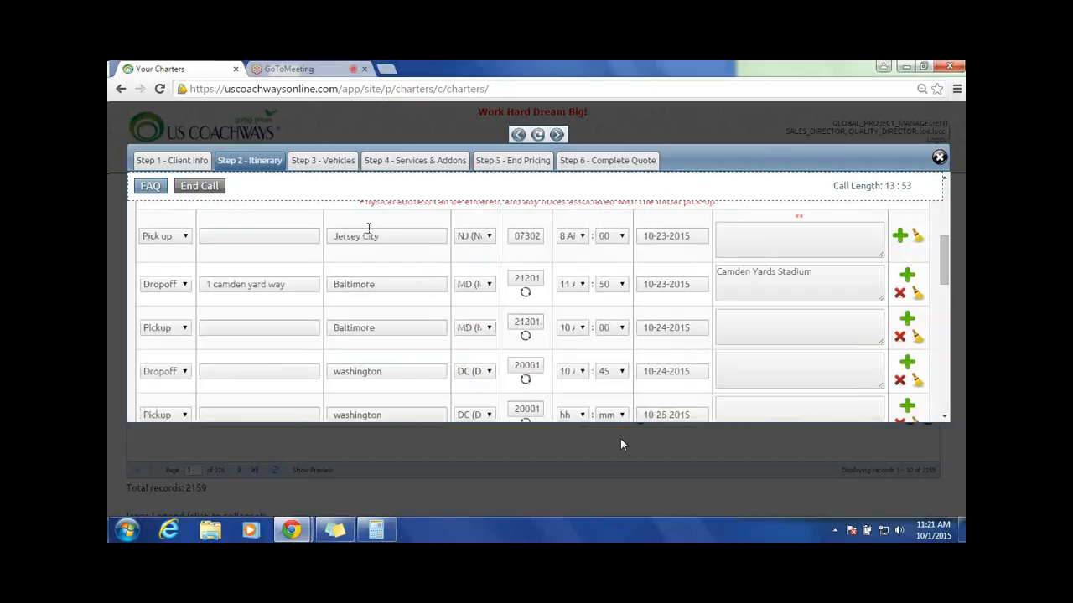
{"action": "scroll", "coordinate": [453, 351], "scroll_direction": "down", "scroll_amount": 1}
{"action": "scroll", "coordinate": [453, 351], "scroll_direction": "down", "scroll_amount": 1}
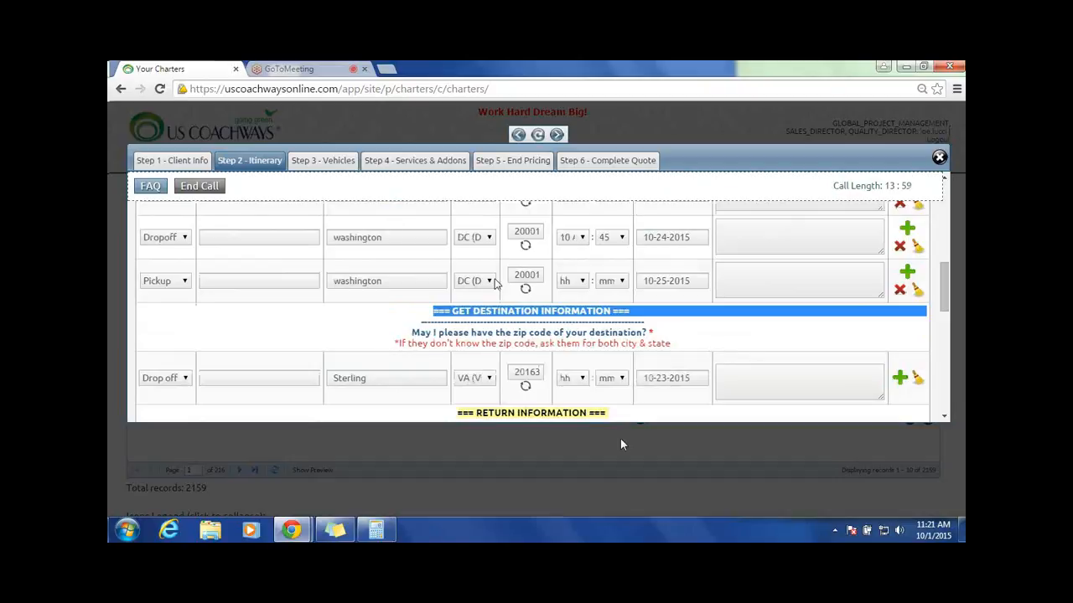
{"action": "scroll", "coordinate": [494, 283], "scroll_direction": "down", "scroll_amount": 2}
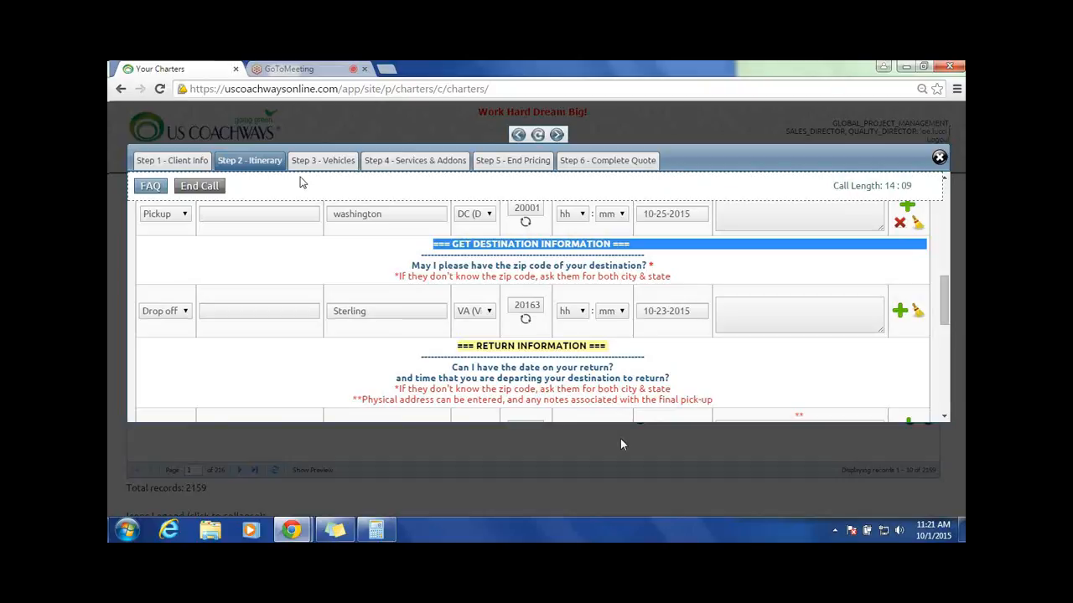
{"action": "scroll", "coordinate": [799, 349], "scroll_direction": "up", "scroll_amount": 2}
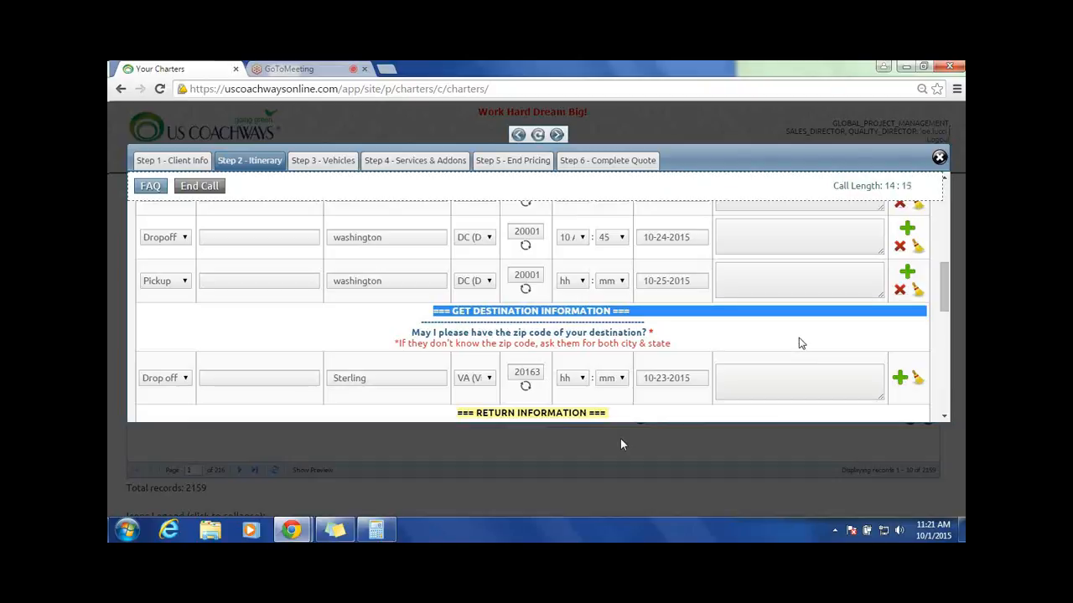
{"action": "scroll", "coordinate": [799, 344], "scroll_direction": "up", "scroll_amount": 4}
{"action": "scroll", "coordinate": [426, 248], "scroll_direction": "down", "scroll_amount": 4}
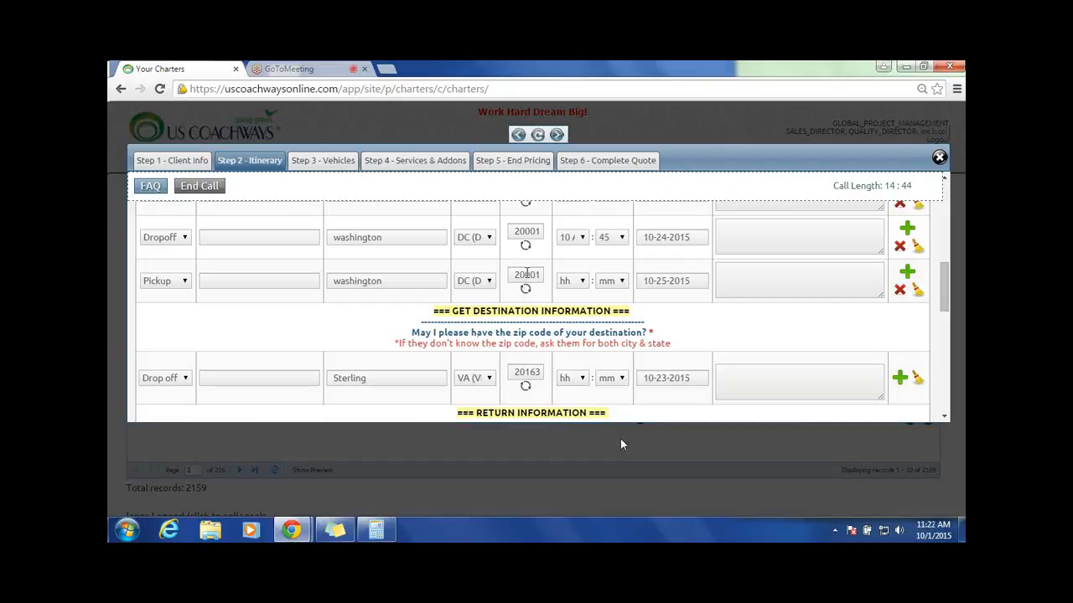
{"action": "scroll", "coordinate": [388, 237], "scroll_direction": "up", "scroll_amount": 1}
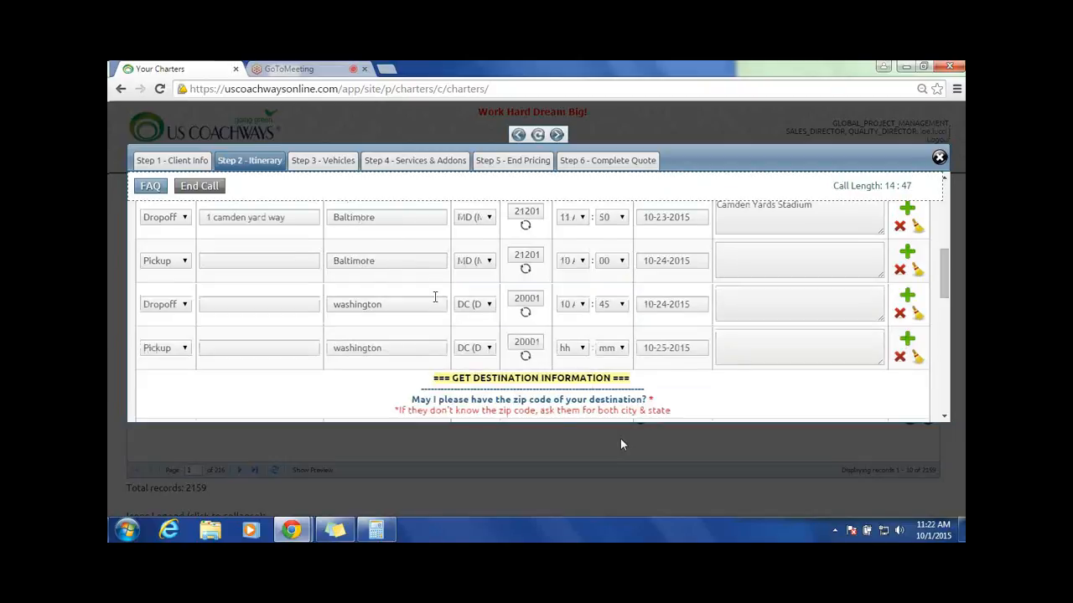
{"action": "scroll", "coordinate": [487, 311], "scroll_direction": "down", "scroll_amount": 1}
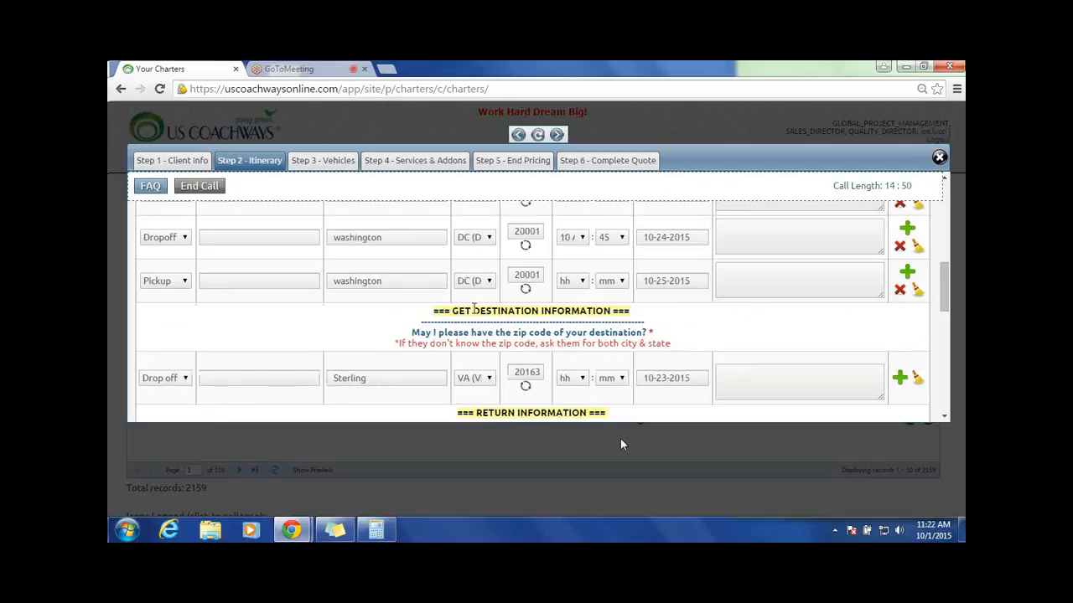
{"action": "double_click", "coordinate": [475, 309]}
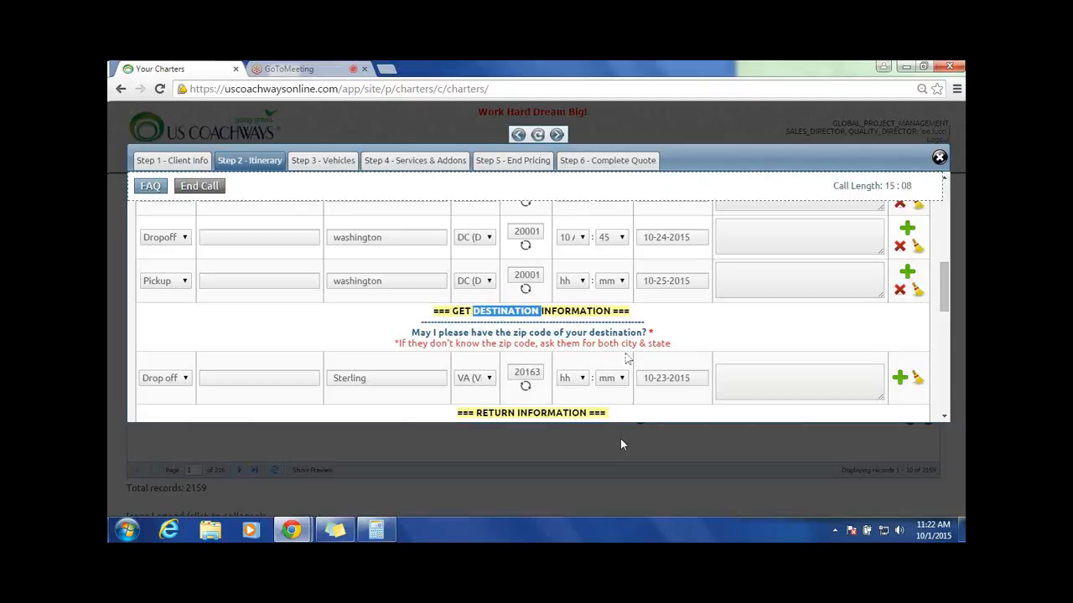
Step: Examine the return section's pick-up and drop-off cities against the destination and the initial pick-up
{"action": "scroll", "coordinate": [629, 359], "scroll_direction": "down", "scroll_amount": 1}
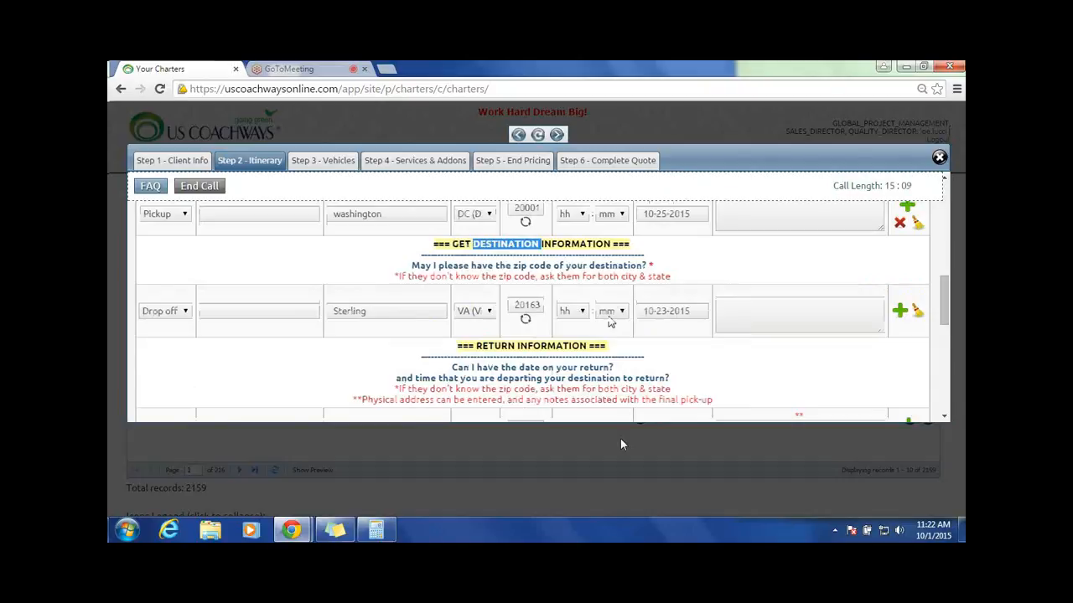
{"action": "scroll", "coordinate": [536, 335], "scroll_direction": "down", "scroll_amount": 1}
{"action": "scroll", "coordinate": [466, 347], "scroll_direction": "down", "scroll_amount": 1}
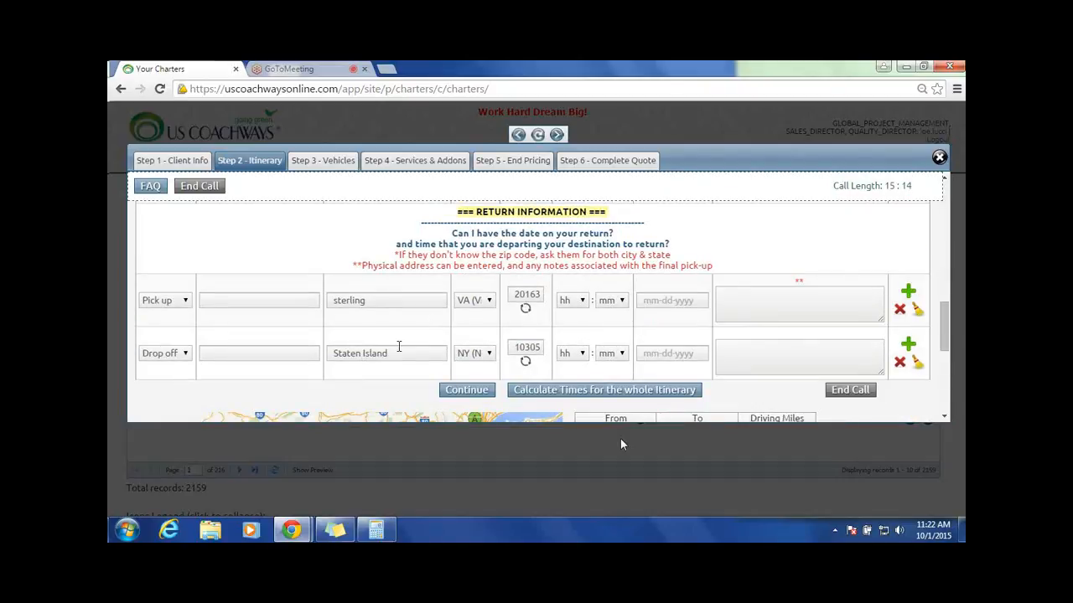
{"action": "scroll", "coordinate": [399, 346], "scroll_direction": "up", "scroll_amount": 3}
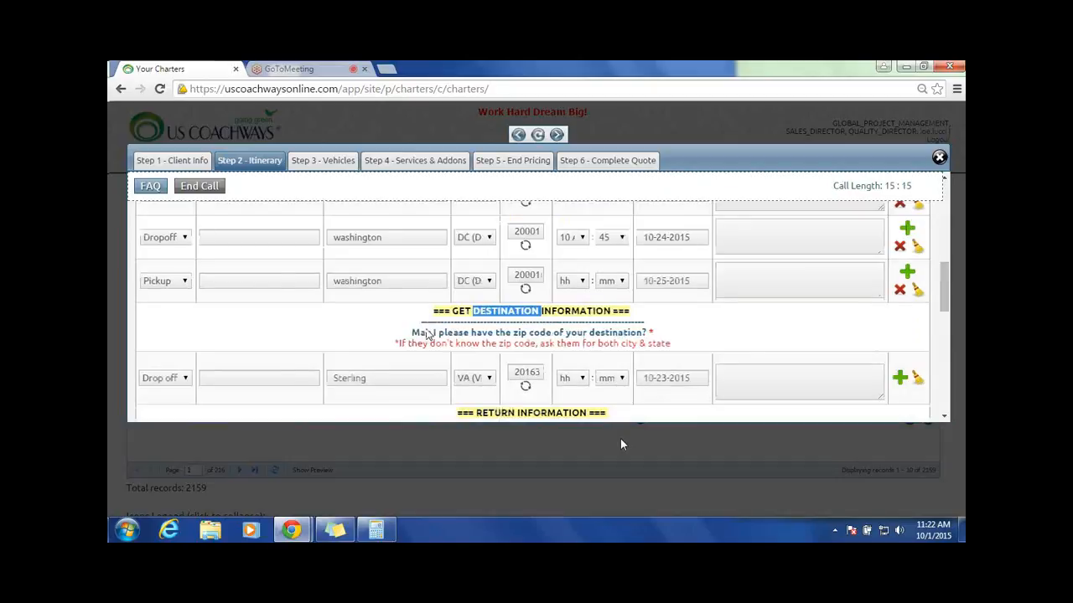
{"action": "scroll", "coordinate": [427, 334], "scroll_direction": "up", "scroll_amount": 2}
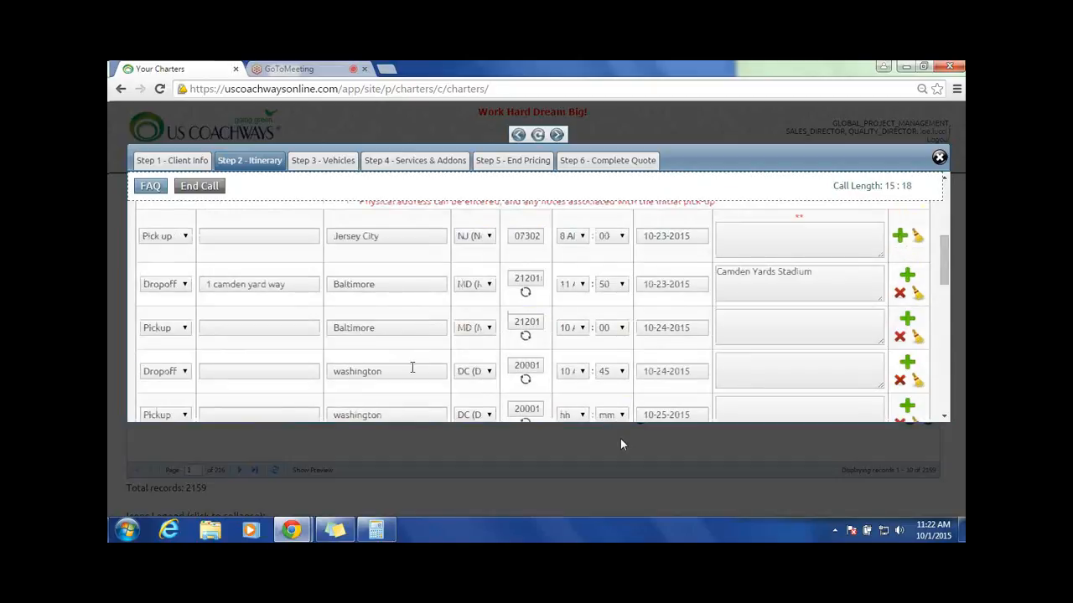
{"action": "scroll", "coordinate": [414, 365], "scroll_direction": "down", "scroll_amount": 3}
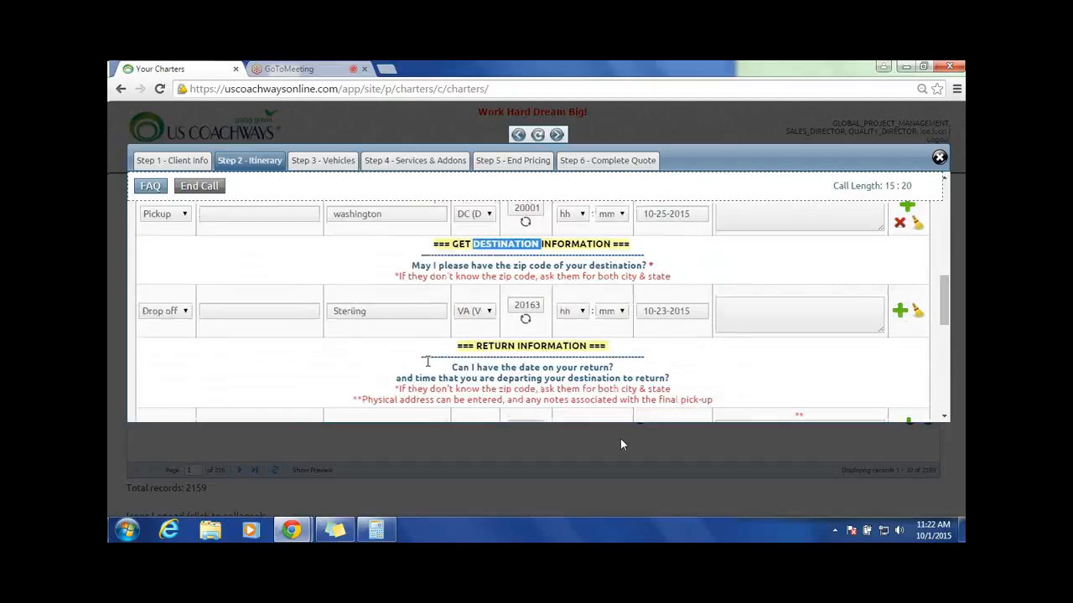
{"action": "scroll", "coordinate": [427, 361], "scroll_direction": "down", "scroll_amount": 1}
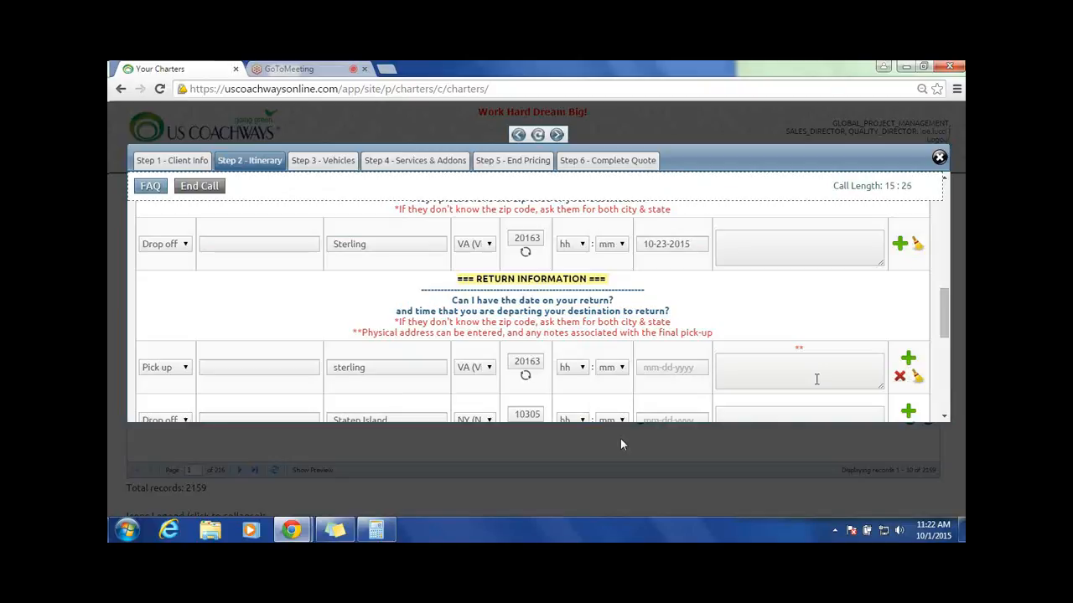
{"action": "scroll", "coordinate": [863, 360], "scroll_direction": "down", "scroll_amount": 2}
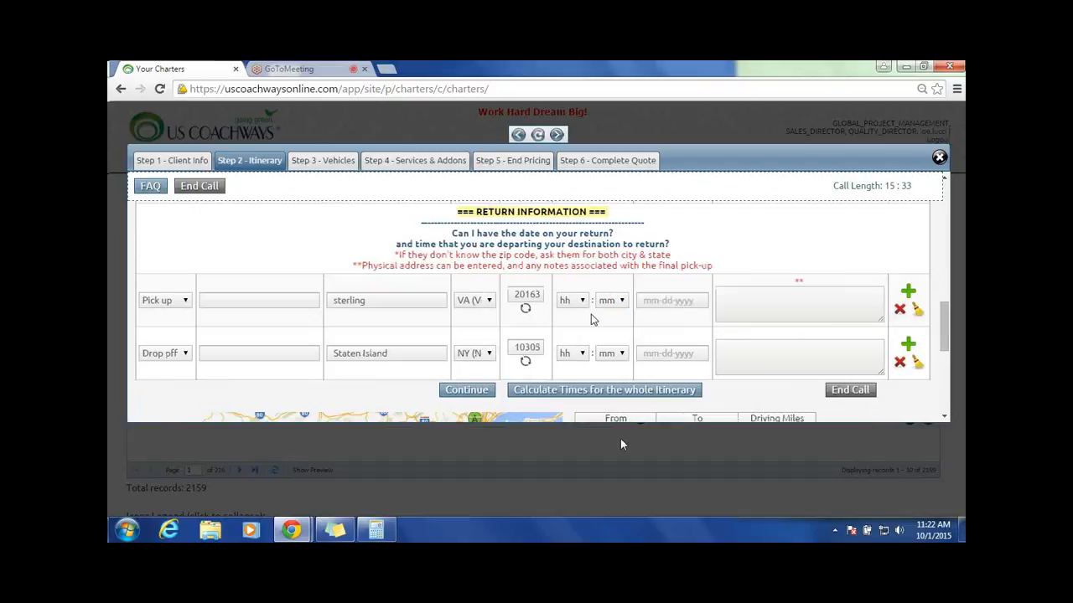
Step: Replace the city of the return section's drop-off with Jersey City, copied from the initial pick-up
{"action": "scroll", "coordinate": [379, 335], "scroll_direction": "up", "scroll_amount": 2}
{"action": "scroll", "coordinate": [379, 335], "scroll_direction": "up", "scroll_amount": 3}
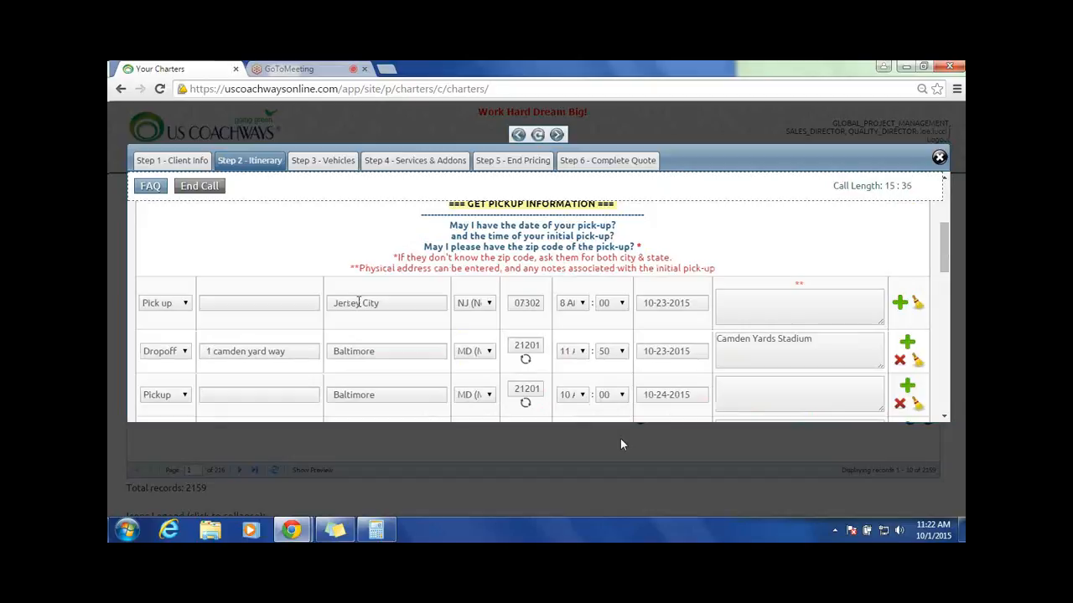
{"action": "triple_click", "coordinate": [360, 301]}
{"action": "right_click", "coordinate": [362, 300]}
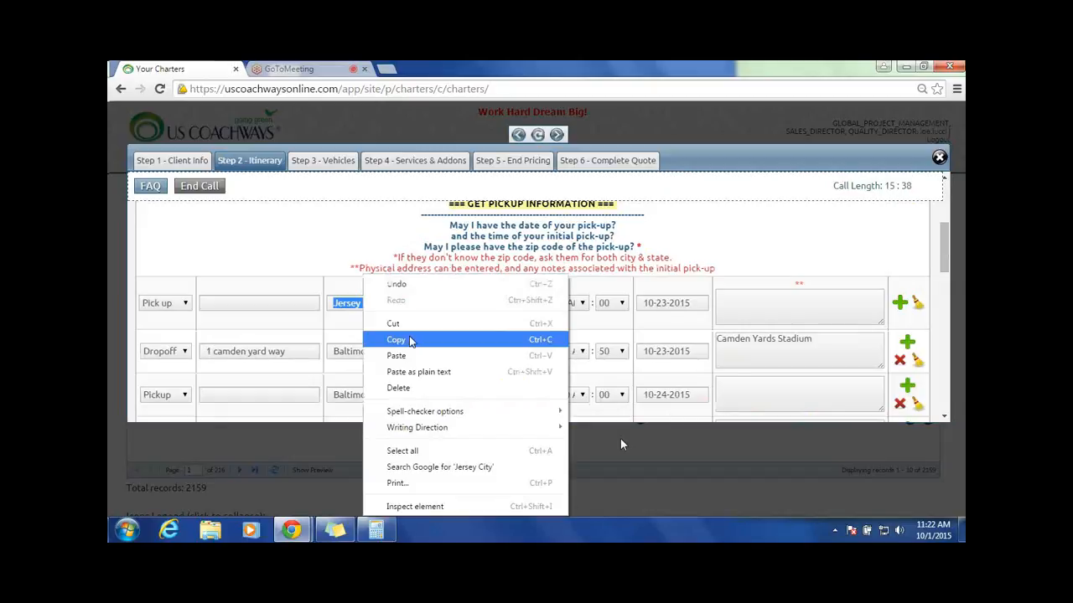
{"action": "left_click", "coordinate": [396, 339]}
{"action": "scroll", "coordinate": [411, 339], "scroll_direction": "down", "scroll_amount": 5}
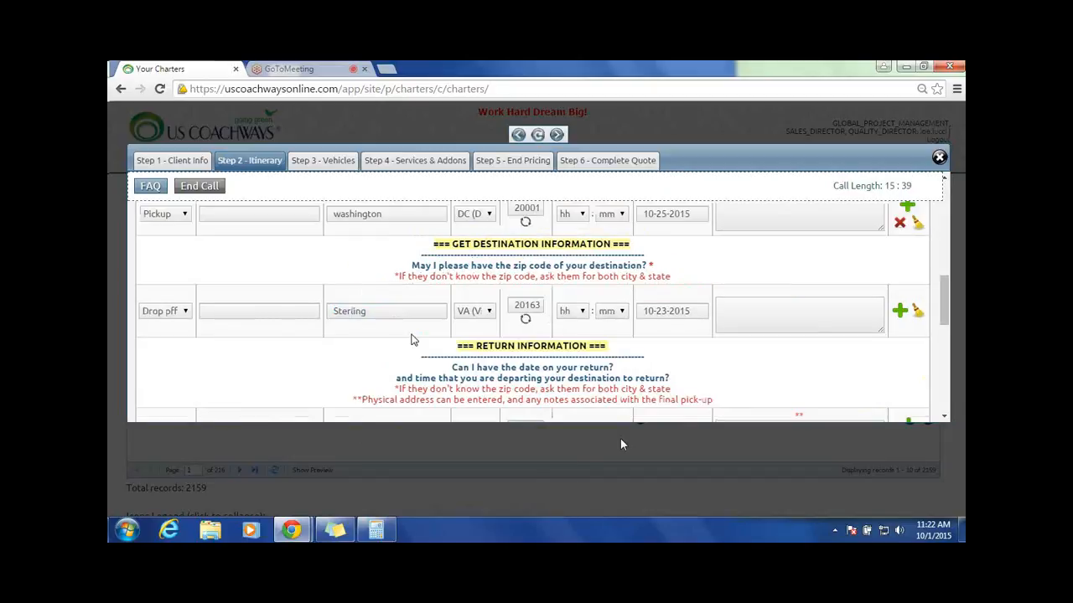
{"action": "scroll", "coordinate": [412, 339], "scroll_direction": "down", "scroll_amount": 3}
{"action": "triple_click", "coordinate": [339, 282]}
{"action": "key", "text": "BackSpace"}
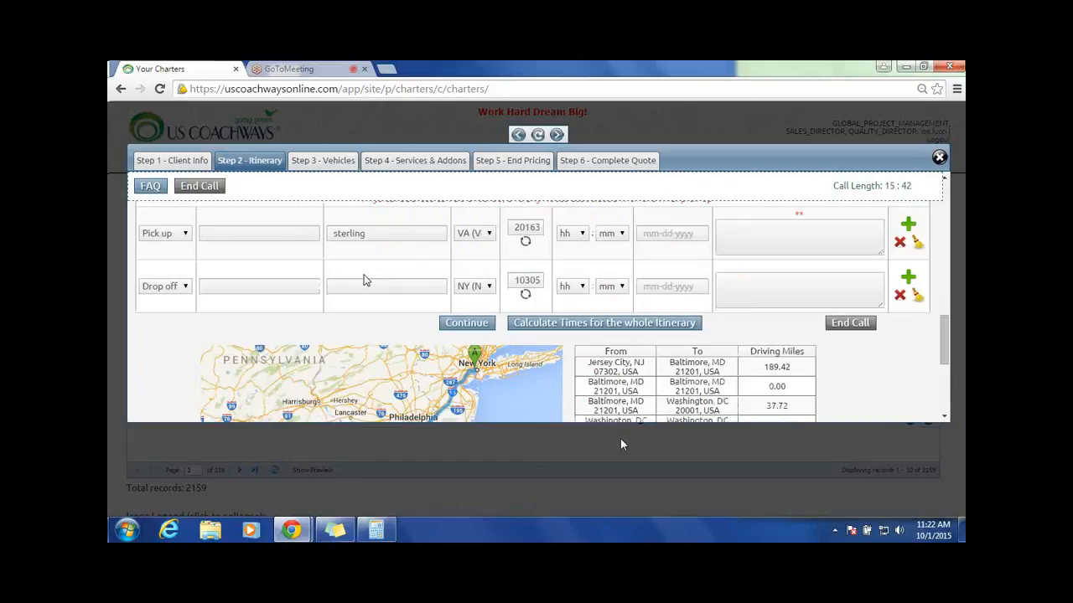
{"action": "right_click", "coordinate": [353, 289]}
{"action": "left_click", "coordinate": [403, 370]}
Step: Set the return drop-off's state to NJ (New Jersey) and its zip code to 07097
{"action": "double_click", "coordinate": [511, 281]}
{"action": "scroll", "coordinate": [513, 281], "scroll_direction": "up", "scroll_amount": 3}
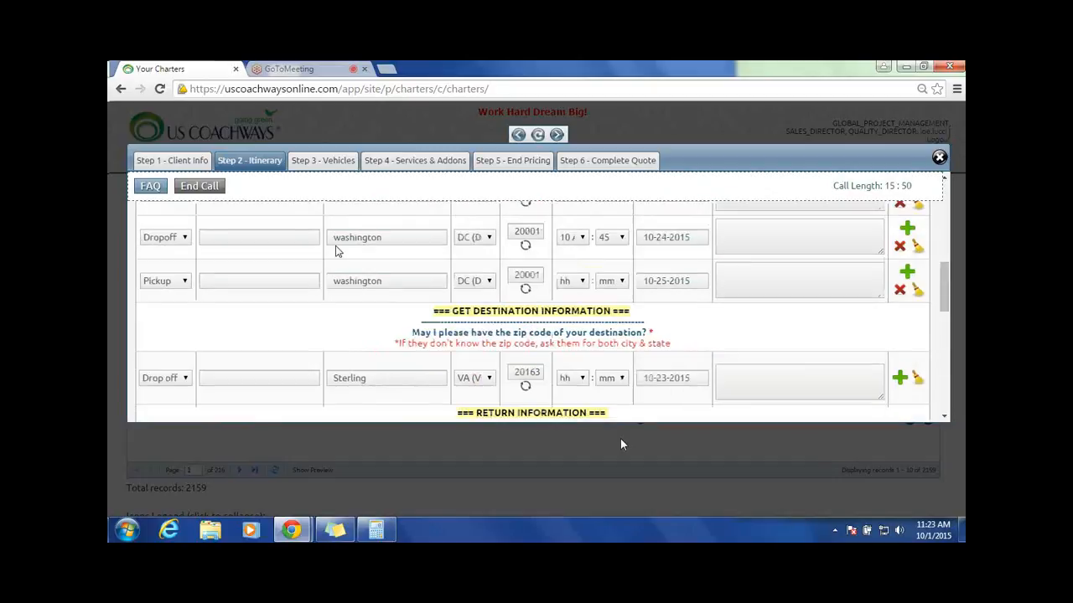
{"action": "scroll", "coordinate": [335, 250], "scroll_direction": "up", "scroll_amount": 3}
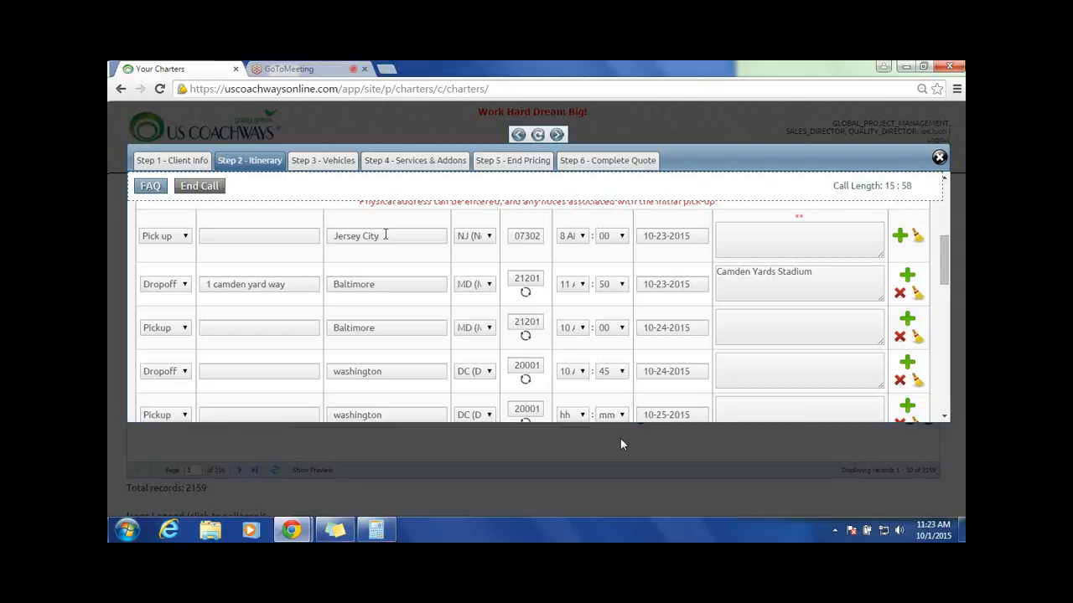
{"action": "scroll", "coordinate": [385, 234], "scroll_direction": "down", "scroll_amount": 4}
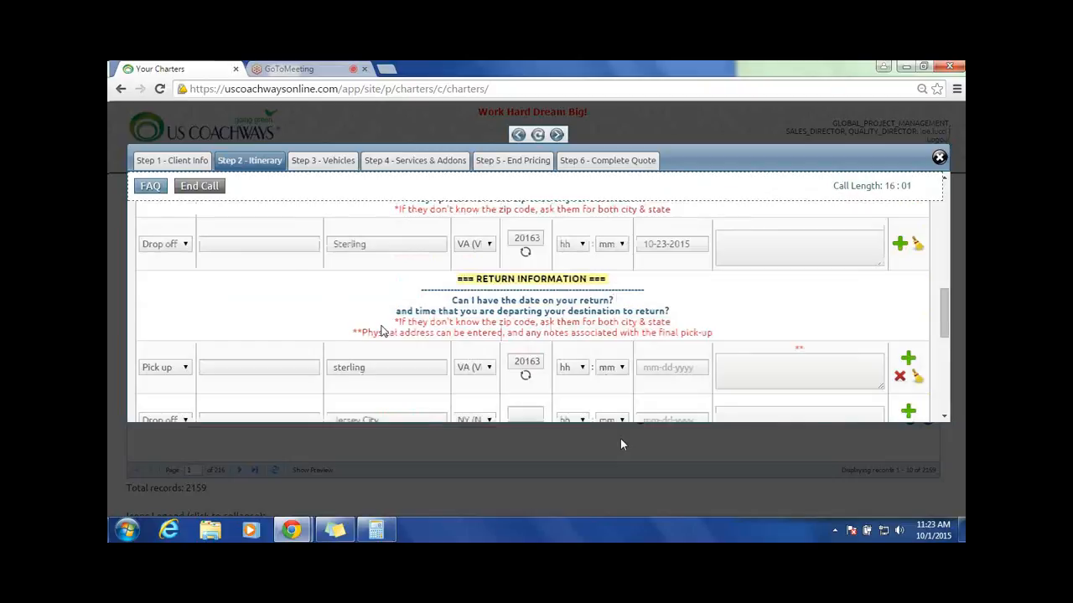
{"action": "scroll", "coordinate": [415, 350], "scroll_direction": "down", "scroll_amount": 1}
{"action": "left_click", "coordinate": [474, 353]}
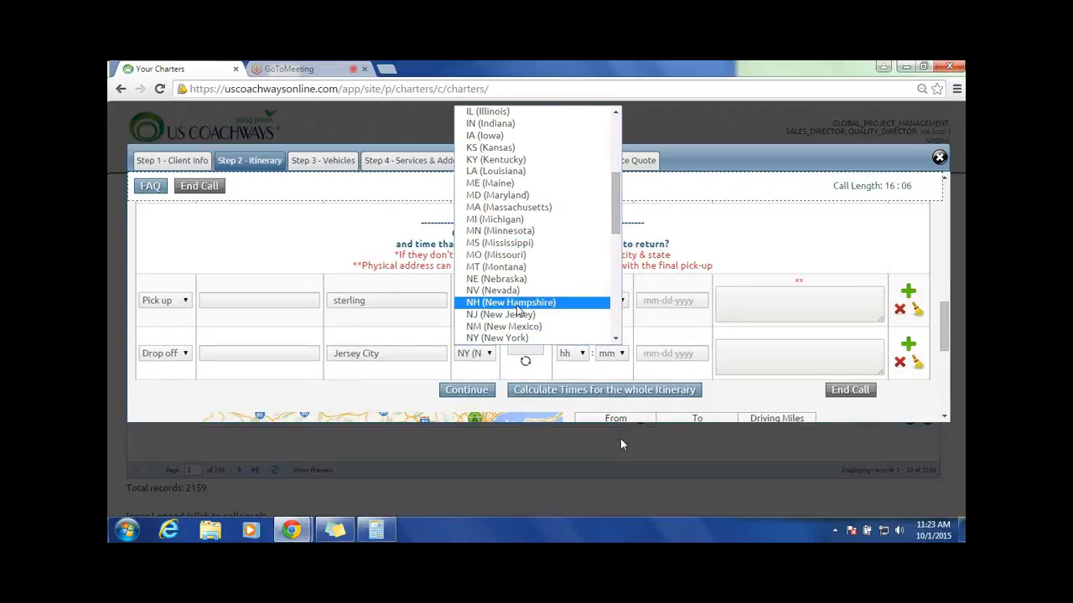
{"action": "left_click", "coordinate": [507, 314]}
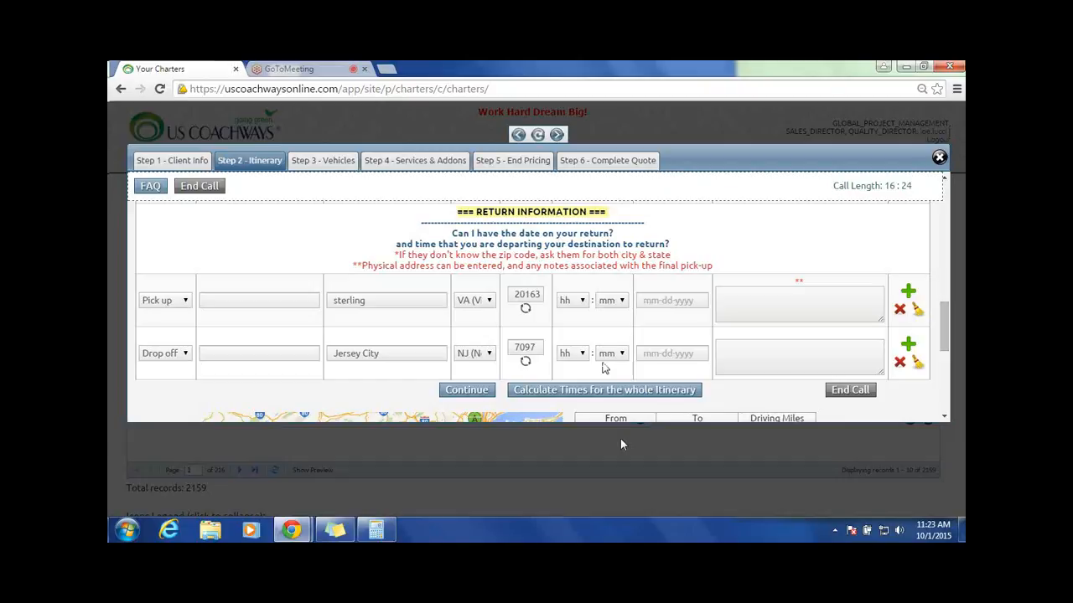
{"action": "type", "text": "0"}
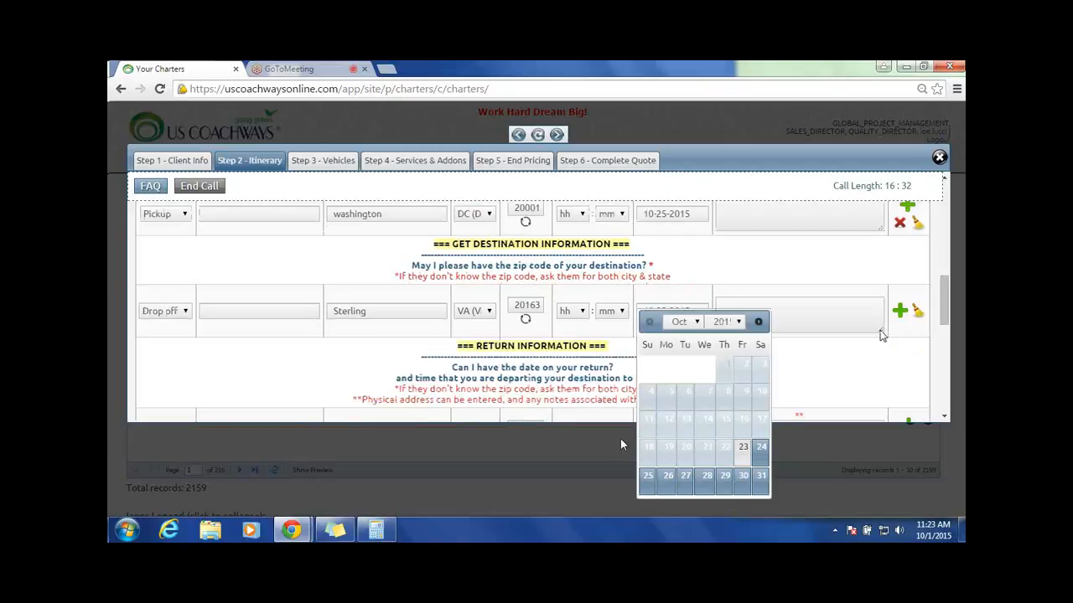
Step: Set the date of the destination drop-off in Sterling to 10-25-2015
{"action": "left_click", "coordinate": [798, 333]}
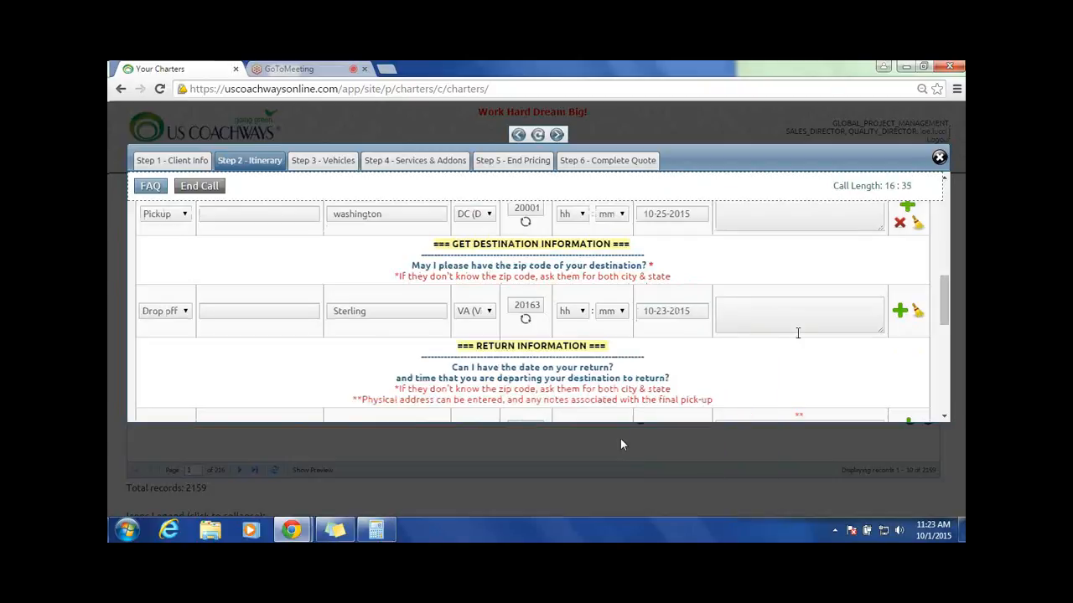
{"action": "left_click", "coordinate": [682, 308]}
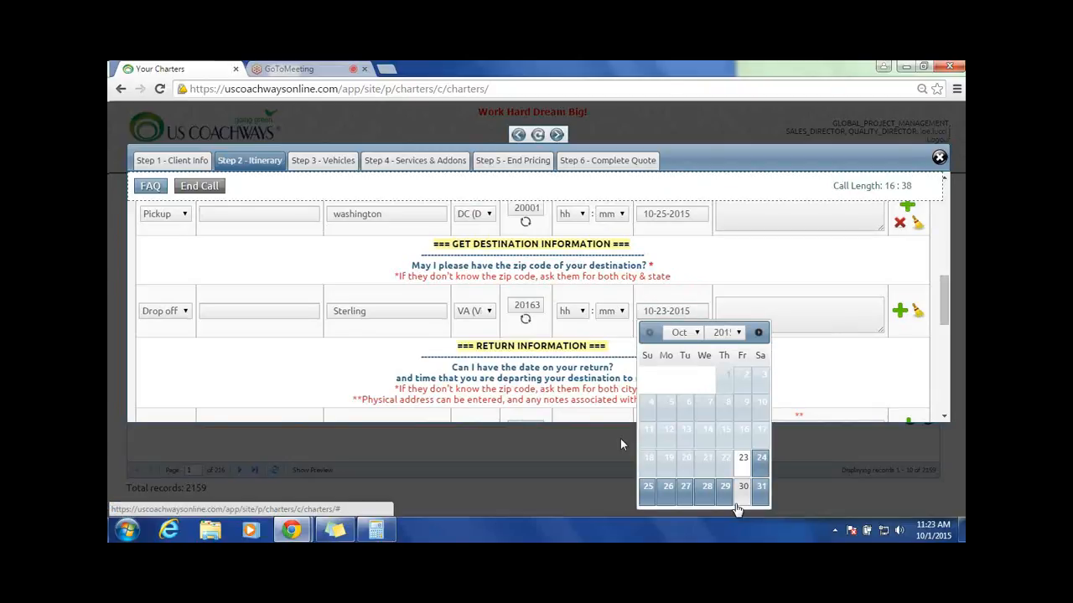
{"action": "left_click", "coordinate": [648, 490]}
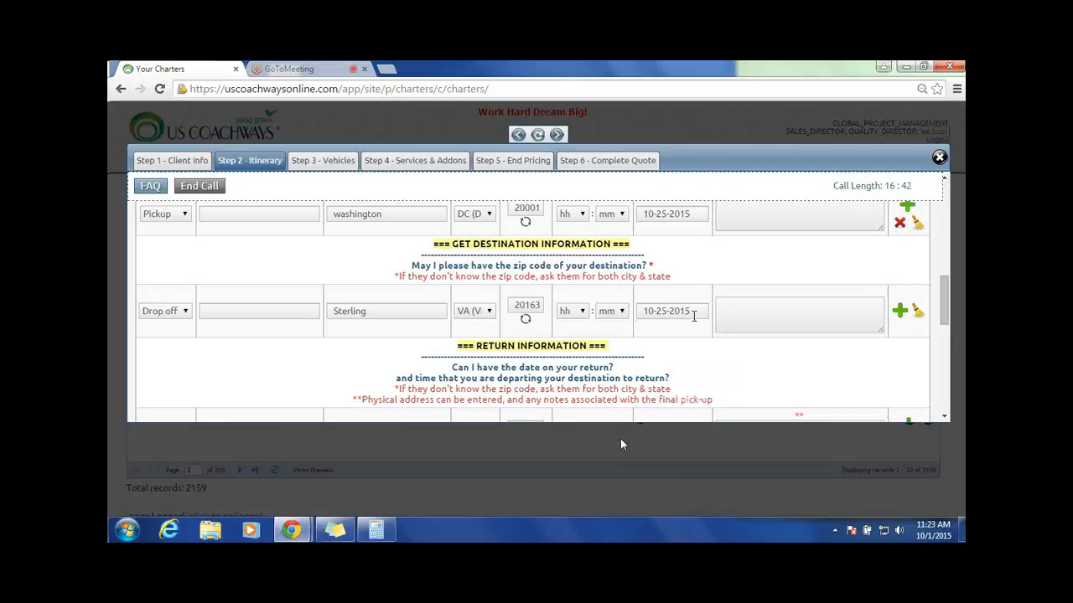
Step: Set the return pick-up in Sterling to 10-26-2015 at 8:00 AM
{"action": "scroll", "coordinate": [778, 326], "scroll_direction": "down", "scroll_amount": 2}
{"action": "scroll", "coordinate": [779, 326], "scroll_direction": "down", "scroll_amount": 2}
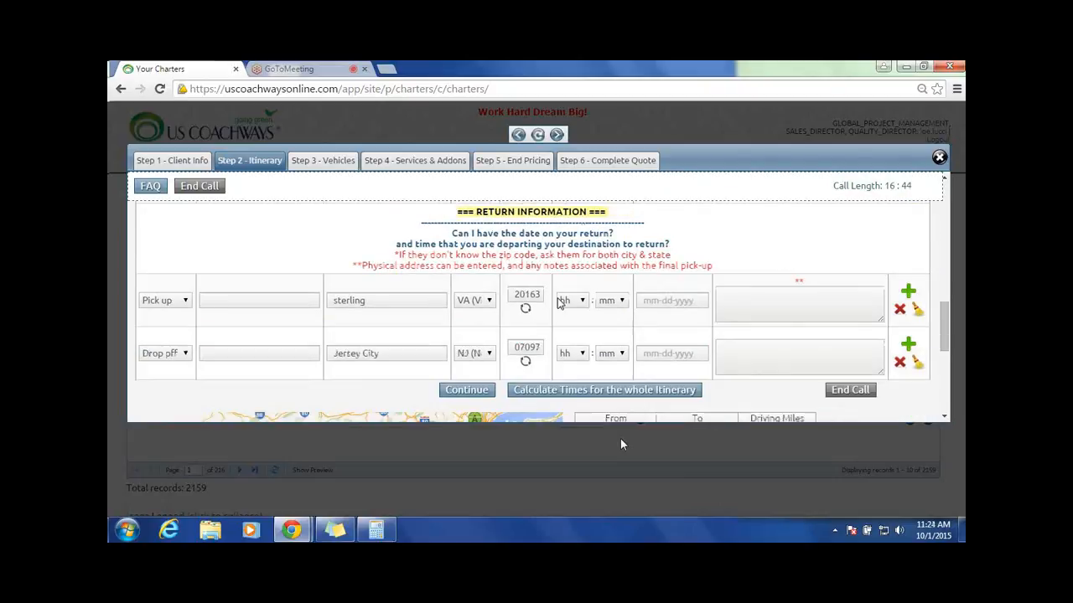
{"action": "left_click", "coordinate": [666, 300]}
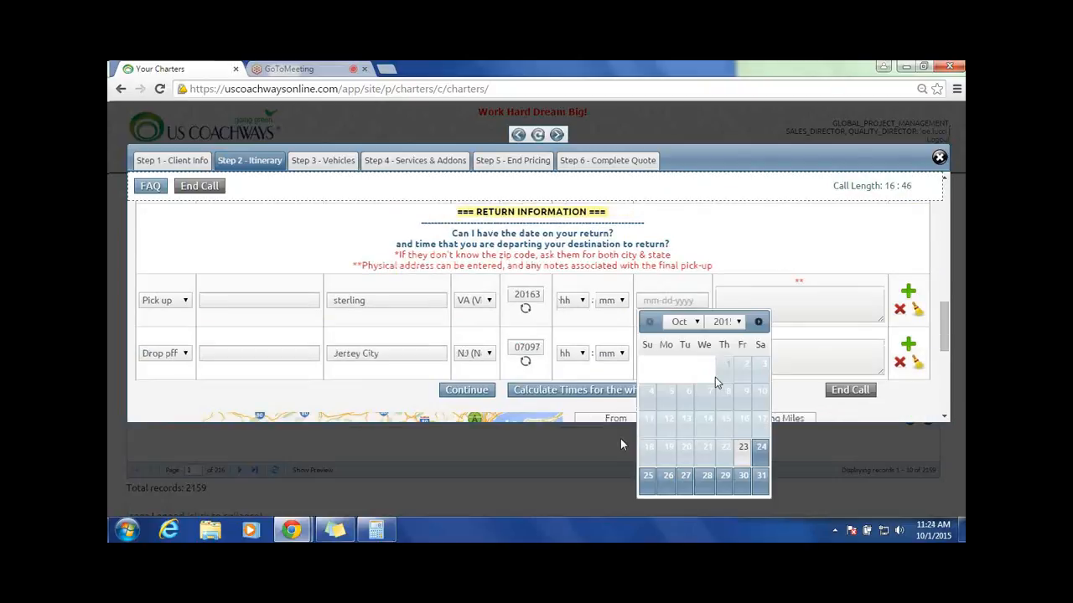
{"action": "left_click", "coordinate": [668, 475]}
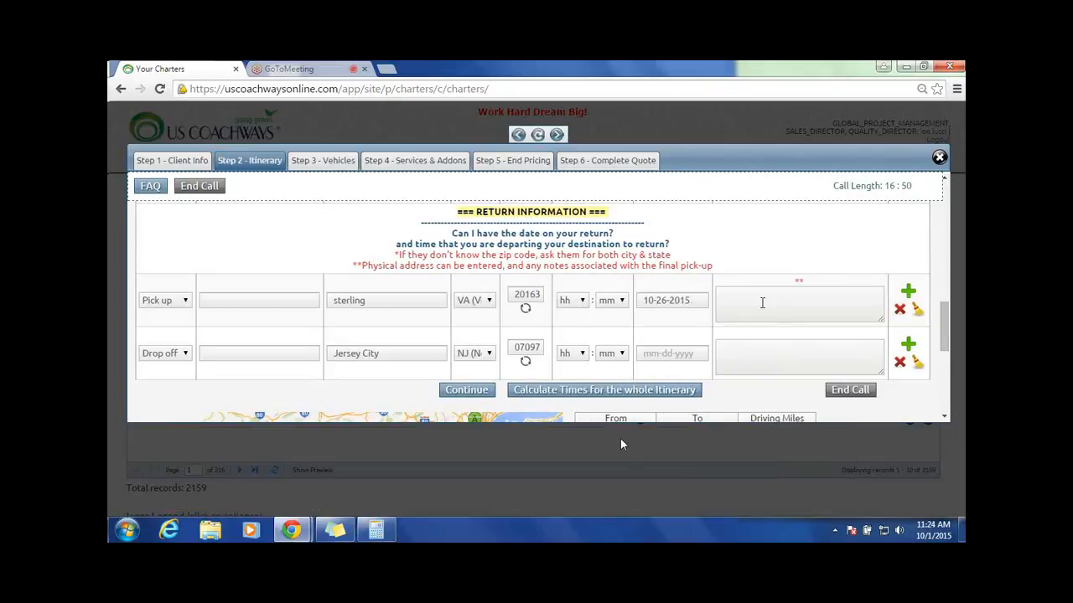
{"action": "scroll", "coordinate": [402, 251], "scroll_direction": "up", "scroll_amount": 1}
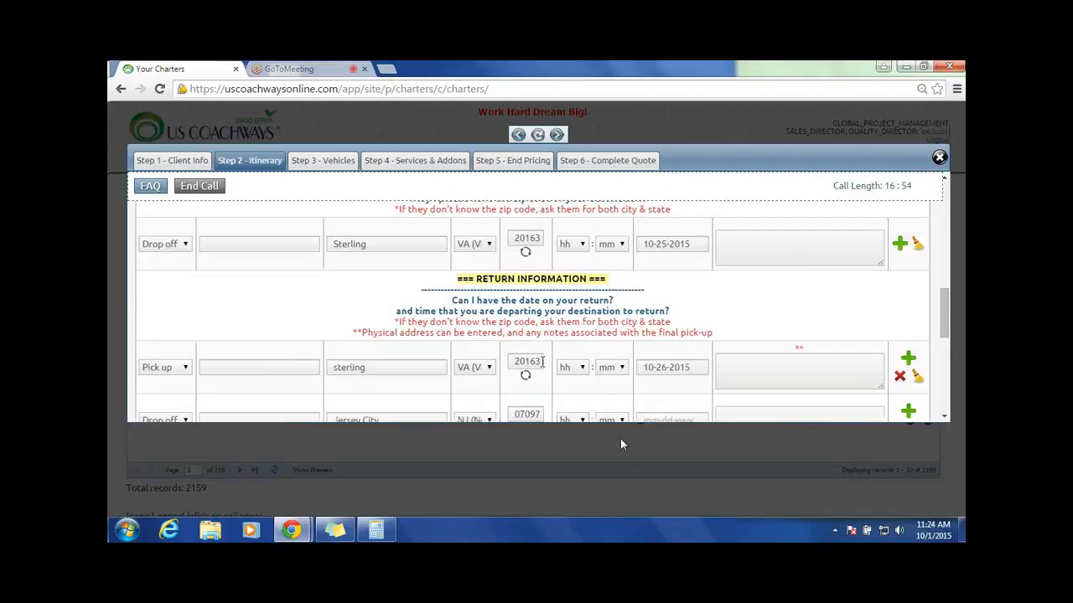
{"action": "left_click", "coordinate": [587, 367]}
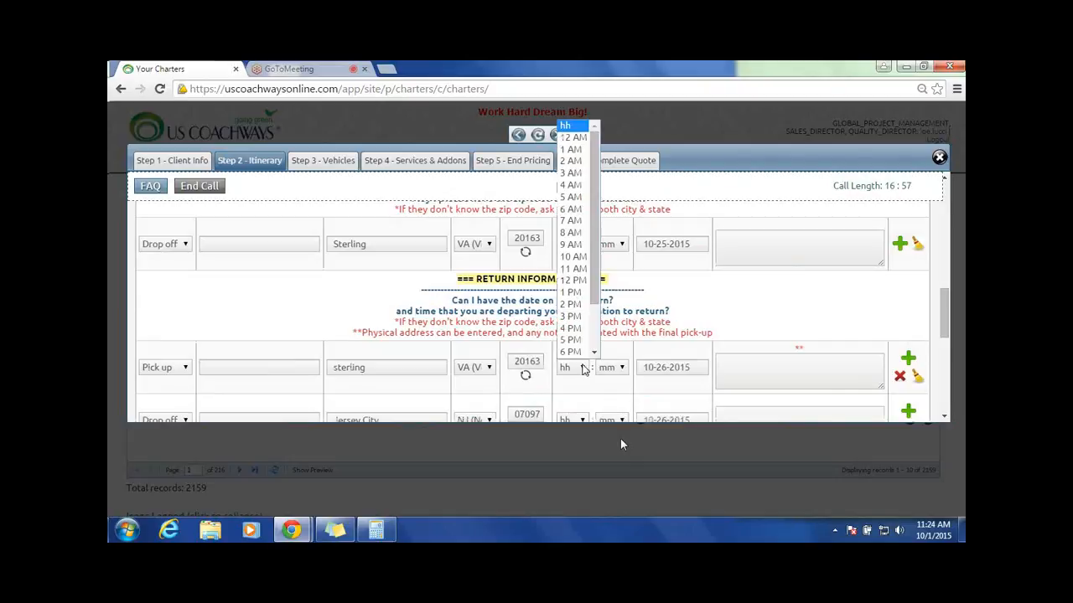
{"action": "left_click", "coordinate": [575, 235]}
{"action": "left_click", "coordinate": [618, 368]}
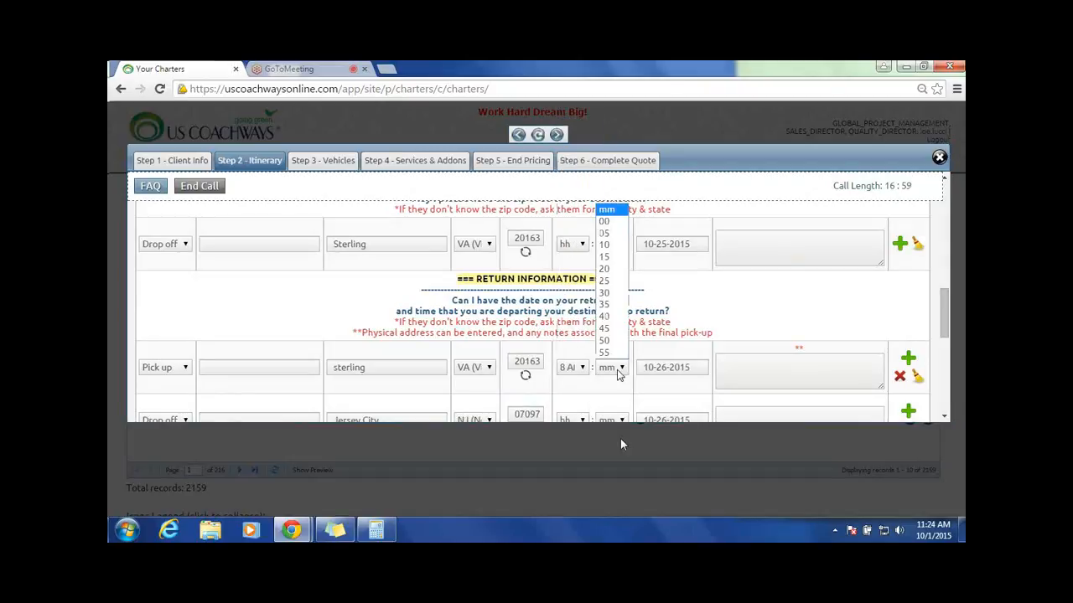
{"action": "left_click", "coordinate": [603, 220]}
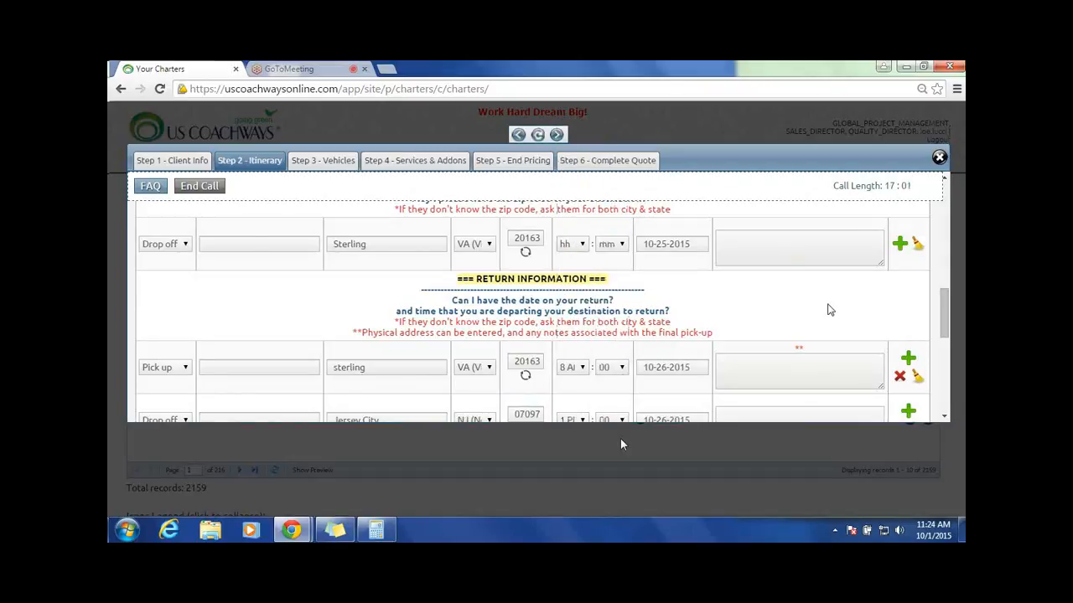
Step: Set the time of the Washington pick-up on 10-25-2015 to 8:00 AM
{"action": "scroll", "coordinate": [827, 310], "scroll_direction": "up", "scroll_amount": 1}
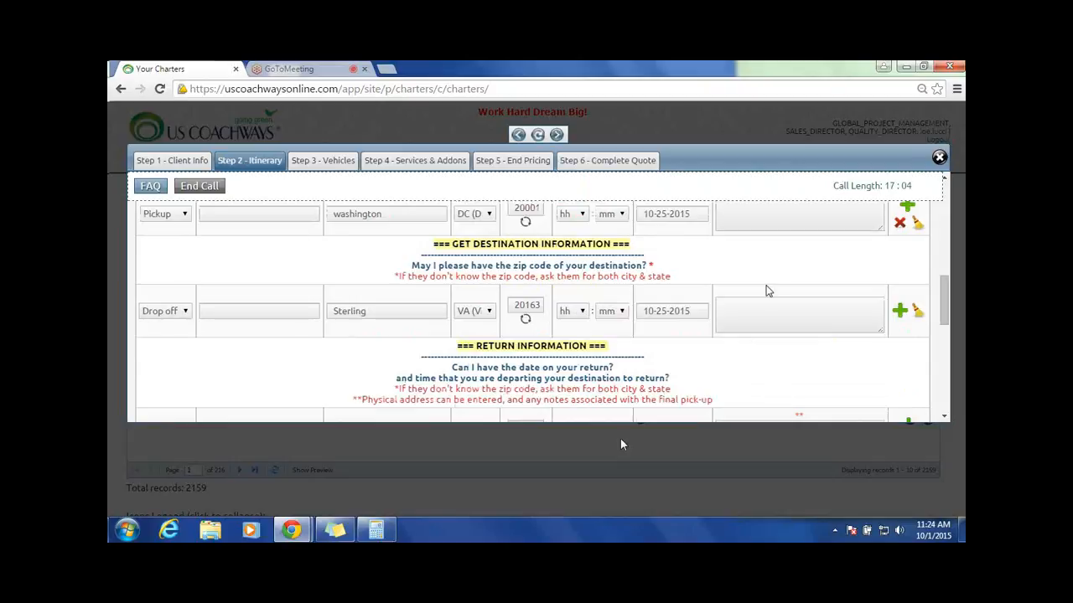
{"action": "scroll", "coordinate": [580, 282], "scroll_direction": "up", "scroll_amount": 1}
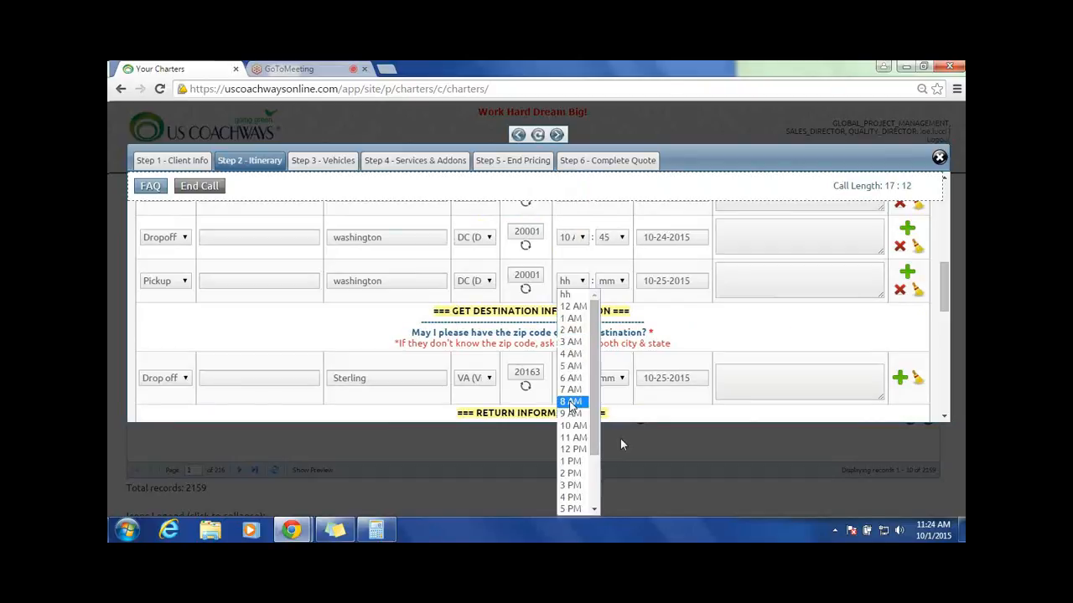
{"action": "left_click", "coordinate": [570, 403]}
{"action": "left_click", "coordinate": [614, 282]}
{"action": "left_click", "coordinate": [613, 306]}
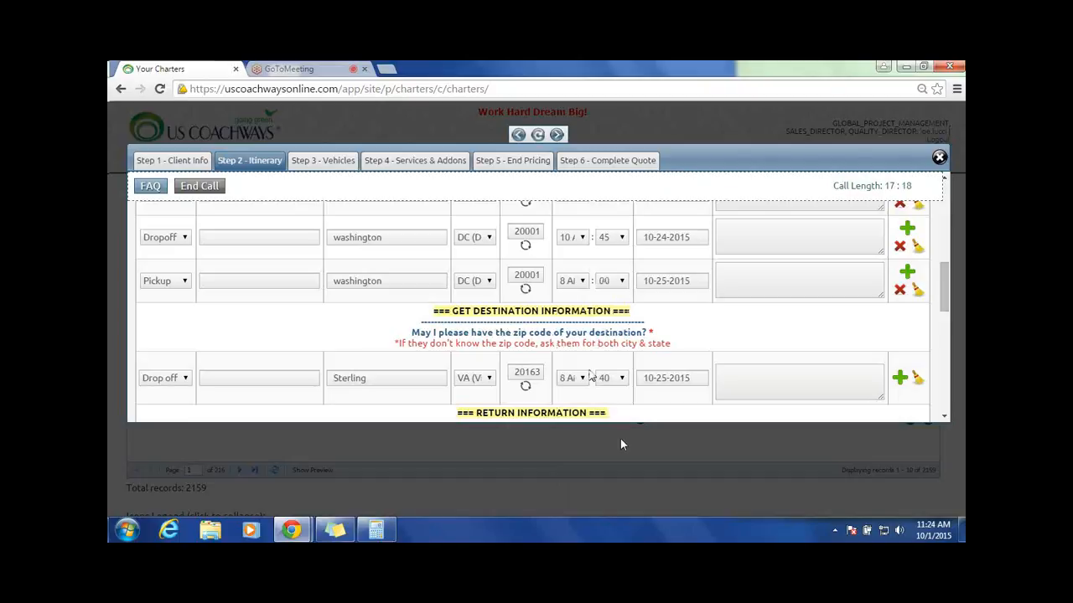
Step: Examine the route map and the driving miles table below the return stops
{"action": "scroll", "coordinate": [677, 366], "scroll_direction": "down", "scroll_amount": 3}
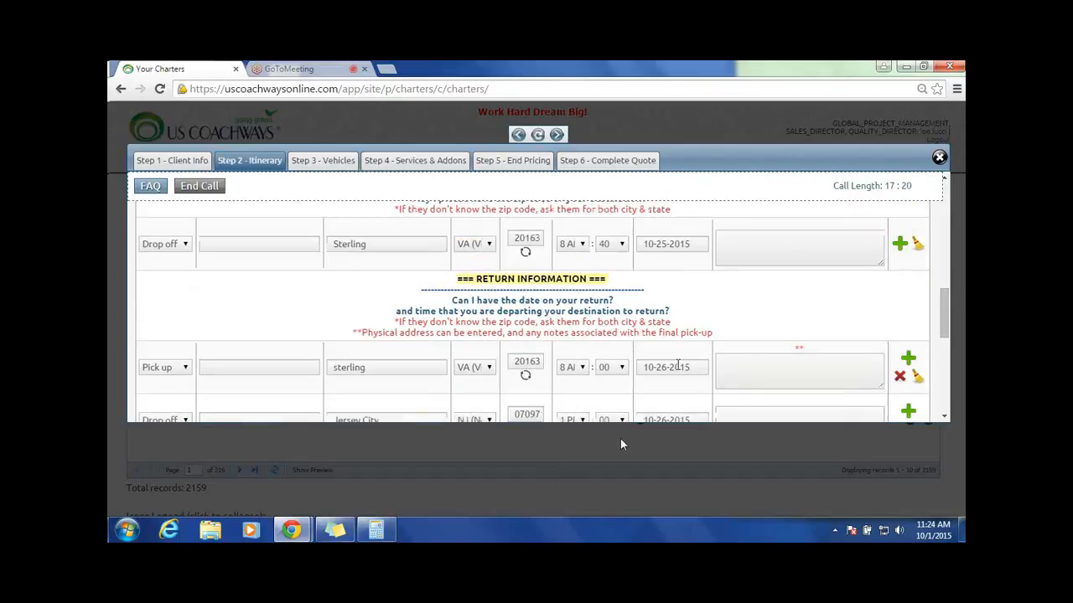
{"action": "scroll", "coordinate": [683, 352], "scroll_direction": "down", "scroll_amount": 2}
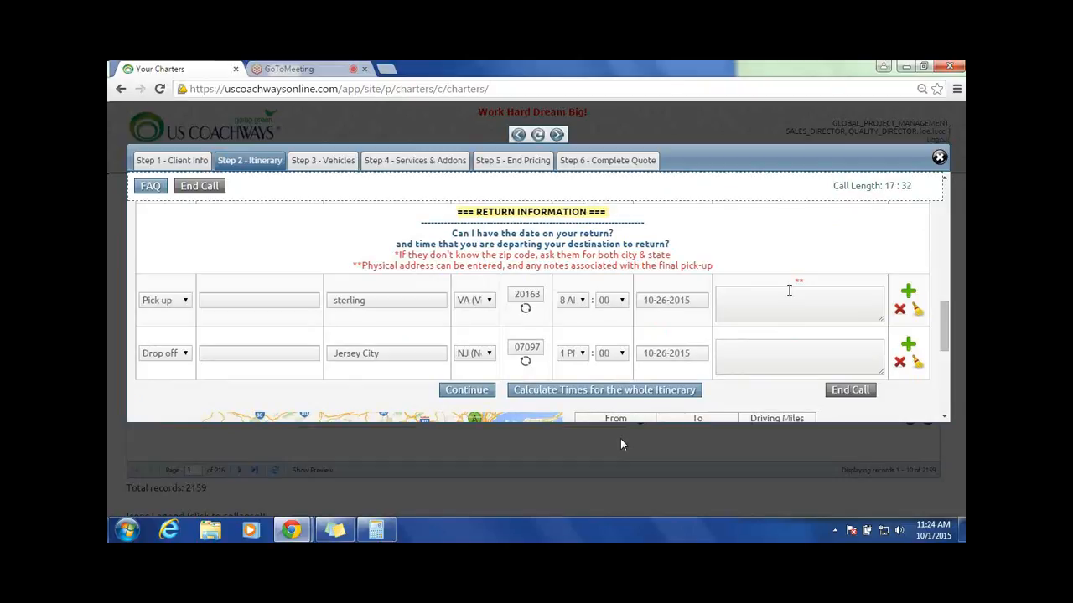
{"action": "scroll", "coordinate": [789, 290], "scroll_direction": "down", "scroll_amount": 1}
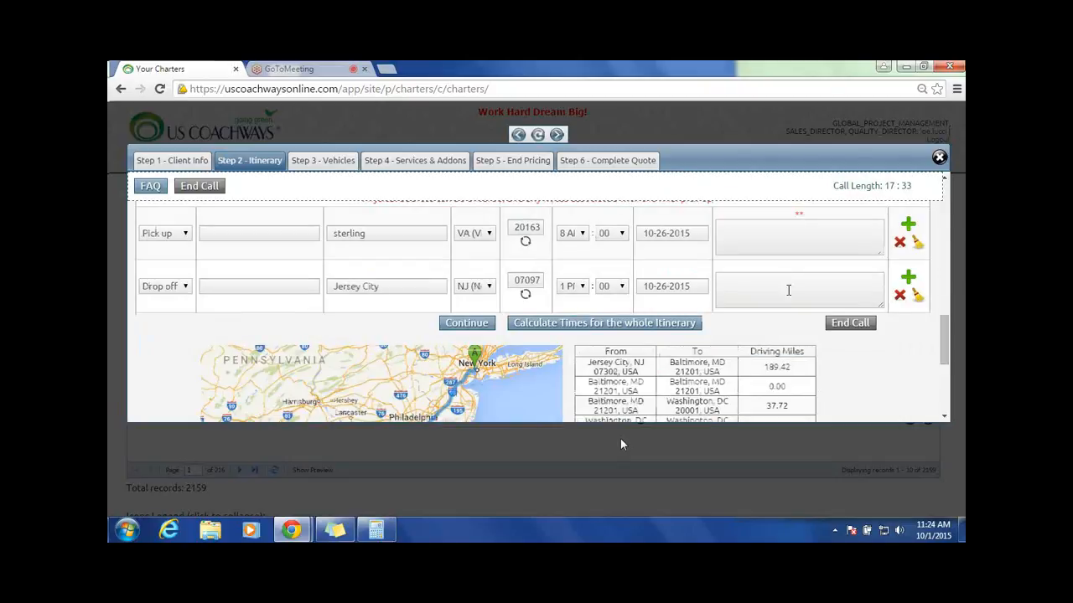
{"action": "scroll", "coordinate": [621, 444], "scroll_direction": "down", "scroll_amount": 1}
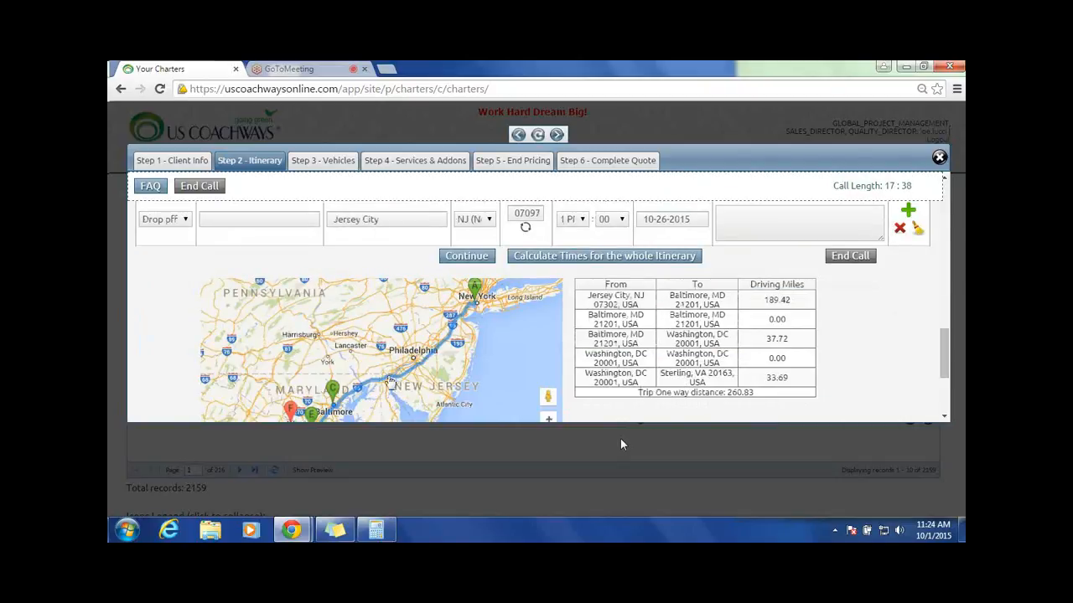
{"action": "left_click_drag", "start_coordinate": [705, 392], "coordinate": [667, 409]}
{"action": "left_click", "coordinate": [868, 362]}
{"action": "scroll", "coordinate": [387, 334], "scroll_direction": "down", "scroll_amount": 1}
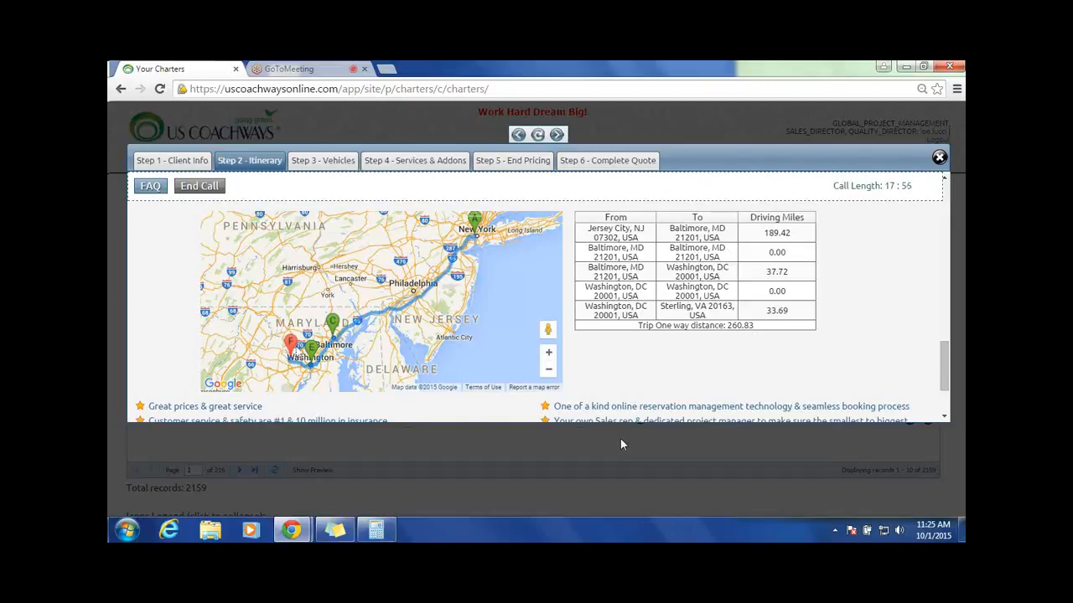
Step: Review the dates, times and locations of the itinerary stops from the Jersey City pick-up to the Sterling drop-off
{"action": "scroll", "coordinate": [551, 299], "scroll_direction": "up", "scroll_amount": 1}
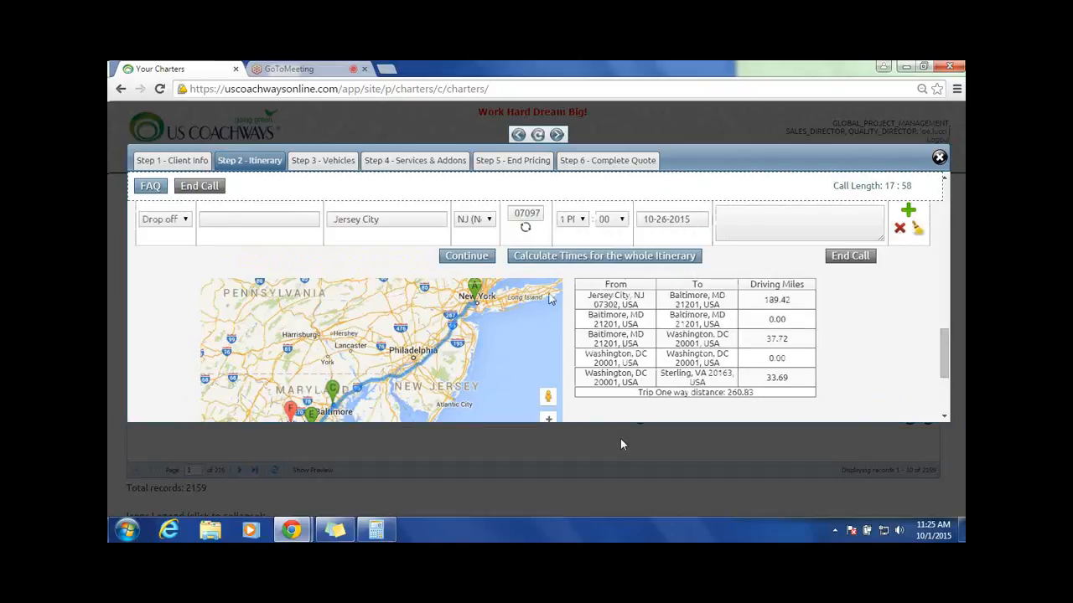
{"action": "scroll", "coordinate": [769, 258], "scroll_direction": "up", "scroll_amount": 3}
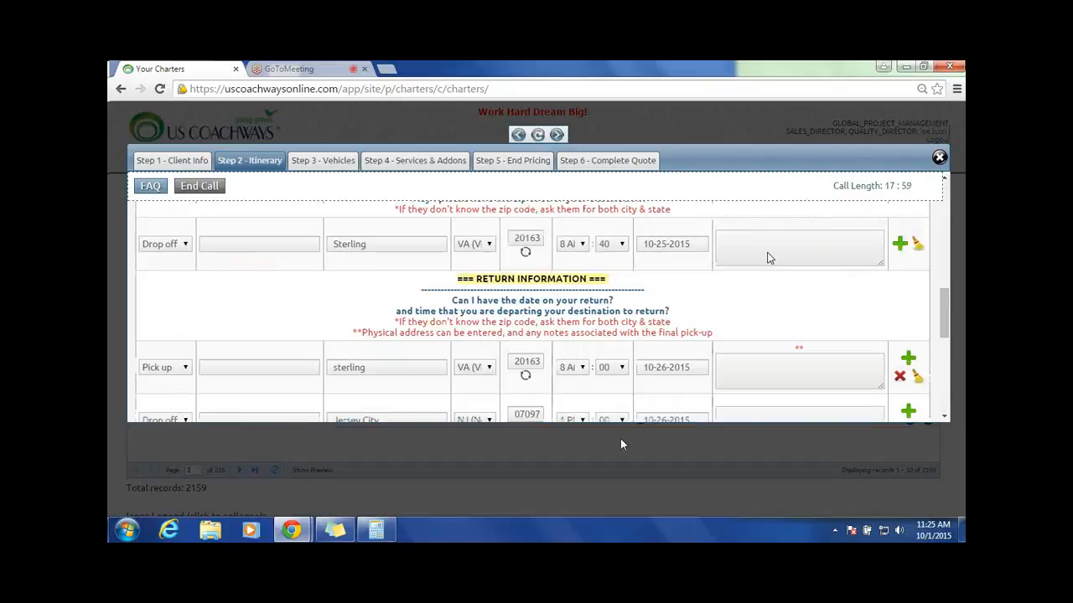
{"action": "scroll", "coordinate": [769, 258], "scroll_direction": "up", "scroll_amount": 2}
{"action": "scroll", "coordinate": [754, 281], "scroll_direction": "up", "scroll_amount": 2}
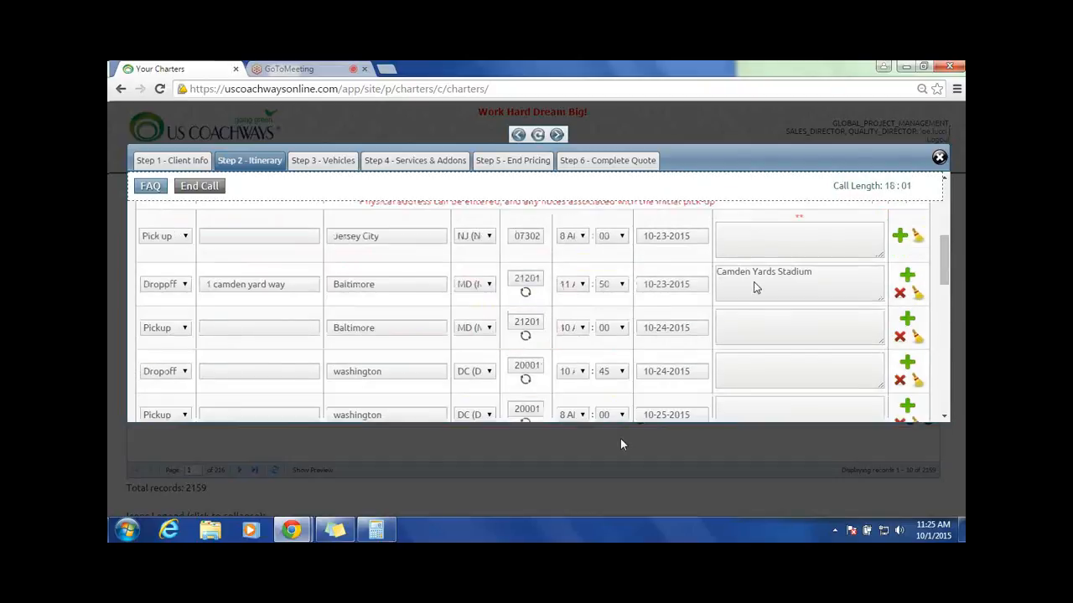
{"action": "scroll", "coordinate": [754, 287], "scroll_direction": "up", "scroll_amount": 1}
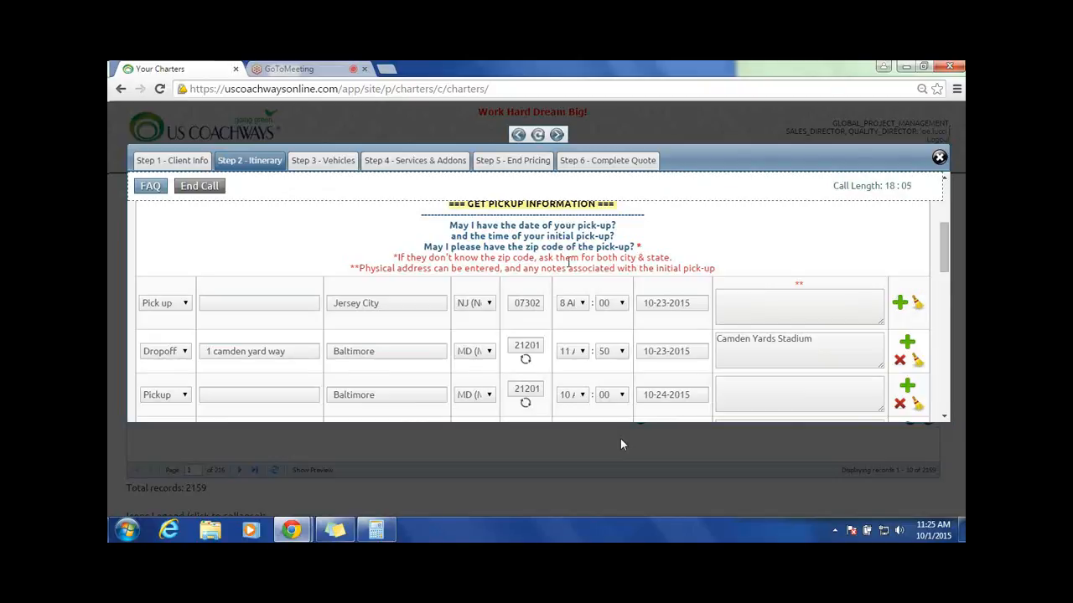
{"action": "scroll", "coordinate": [623, 378], "scroll_direction": "down", "scroll_amount": 2}
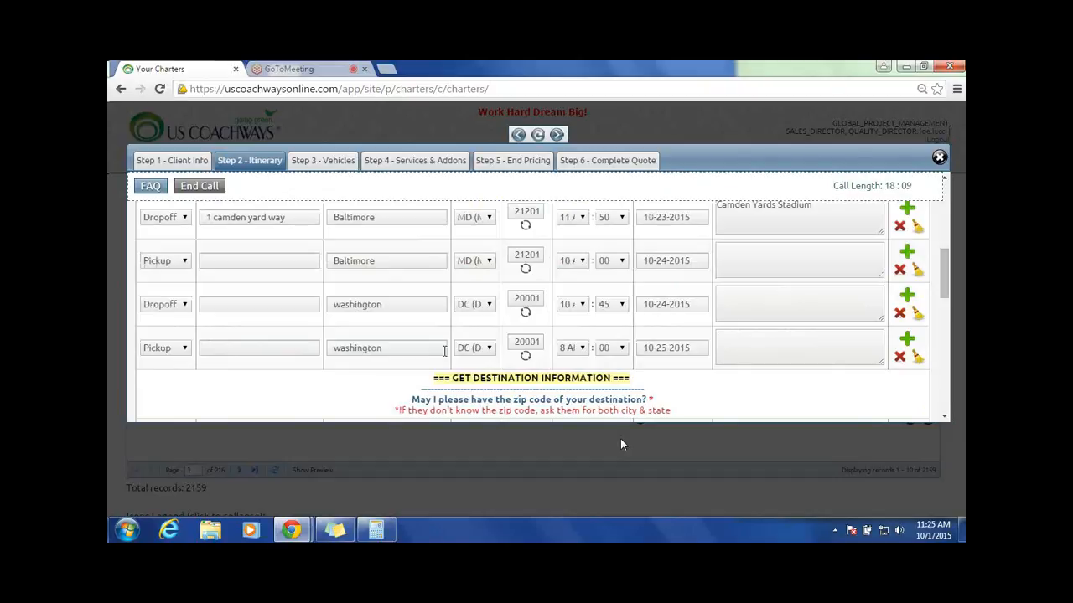
{"action": "scroll", "coordinate": [445, 350], "scroll_direction": "up", "scroll_amount": 1}
{"action": "scroll", "coordinate": [503, 309], "scroll_direction": "down", "scroll_amount": 1}
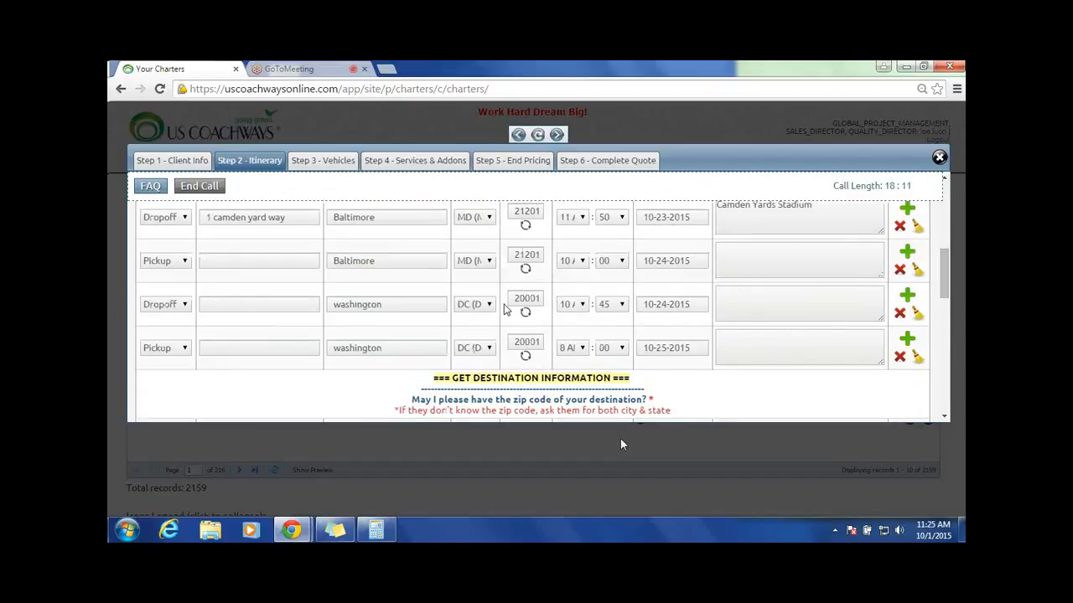
{"action": "scroll", "coordinate": [432, 288], "scroll_direction": "up", "scroll_amount": 2}
{"action": "scroll", "coordinate": [433, 288], "scroll_direction": "down", "scroll_amount": 4}
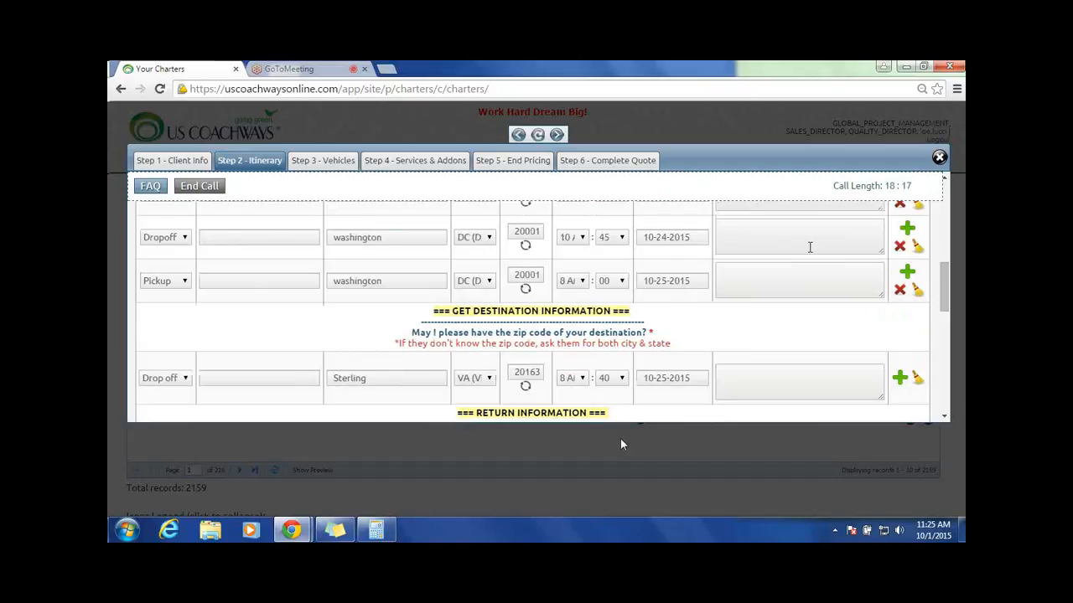
{"action": "scroll", "coordinate": [720, 260], "scroll_direction": "up", "scroll_amount": 2}
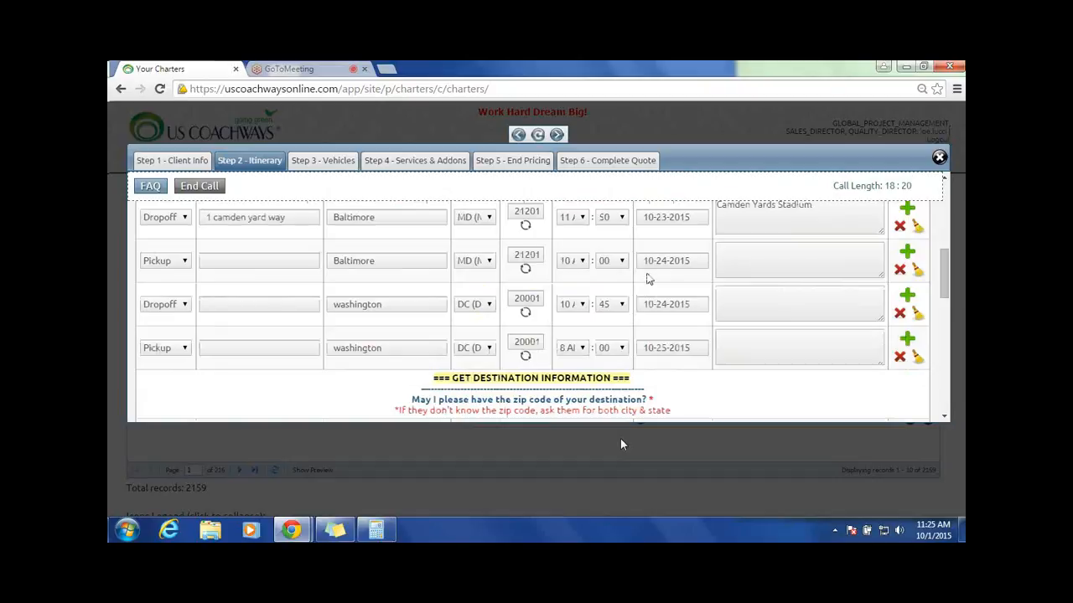
Step: Submit the completed itinerary and continue to the Vehicles step of the quote
{"action": "scroll", "coordinate": [706, 316], "scroll_direction": "down", "scroll_amount": 4}
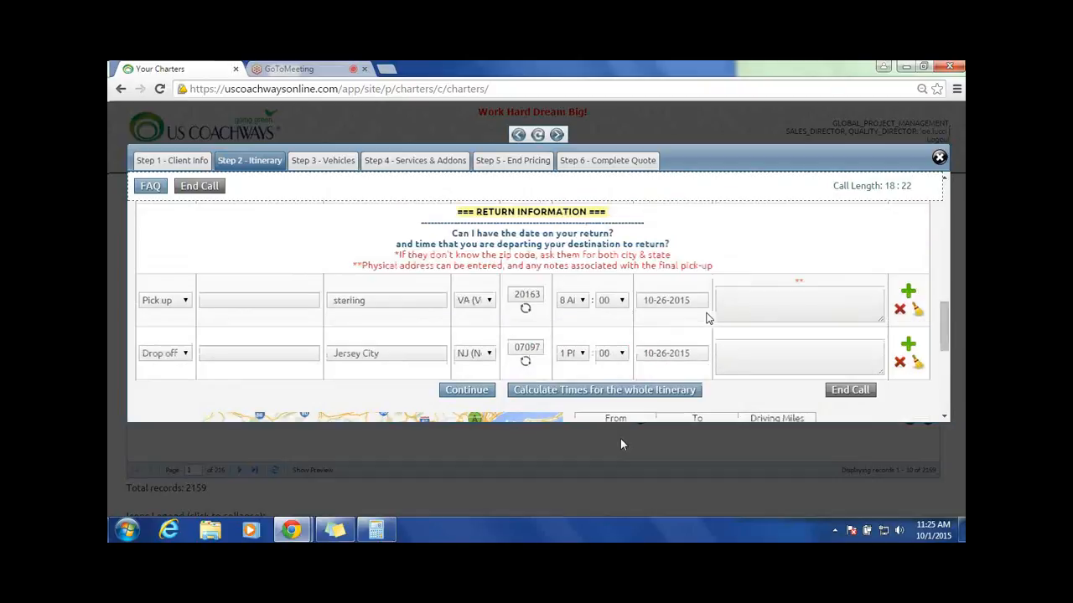
{"action": "scroll", "coordinate": [467, 262], "scroll_direction": "down", "scroll_amount": 3}
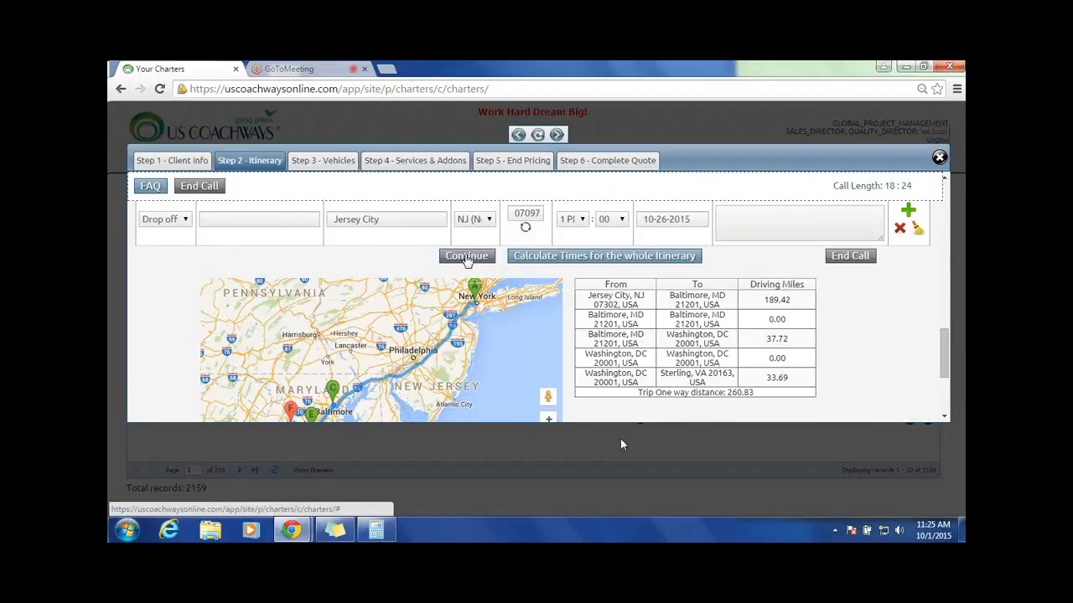
{"action": "left_click", "coordinate": [467, 256]}
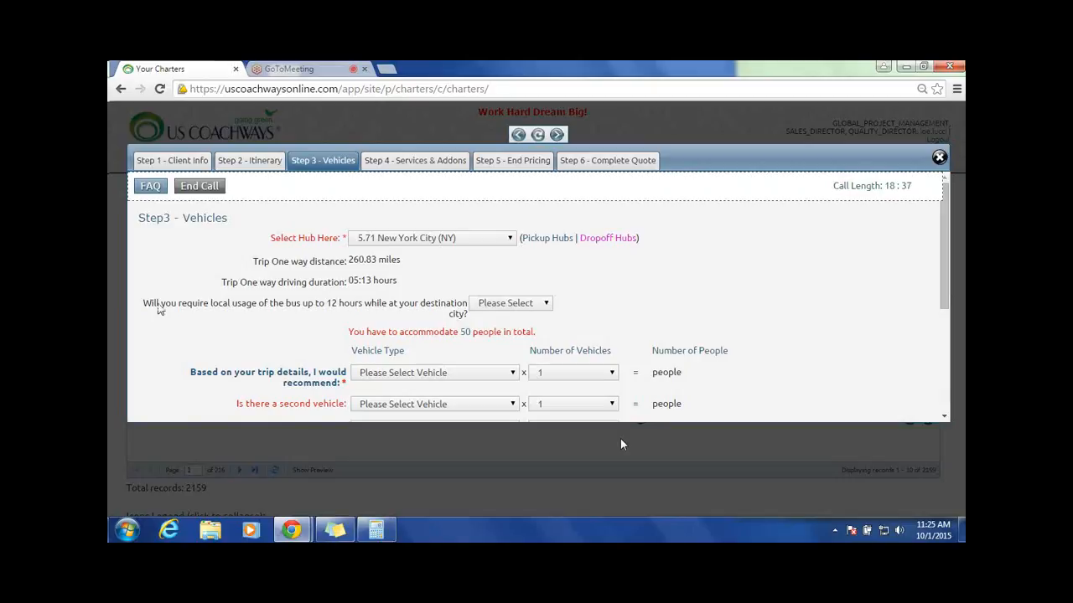
Step: Answer Yes to requiring local usage of the bus up to 12 hours at the destination city
{"action": "left_click_drag", "start_coordinate": [147, 305], "coordinate": [466, 307]}
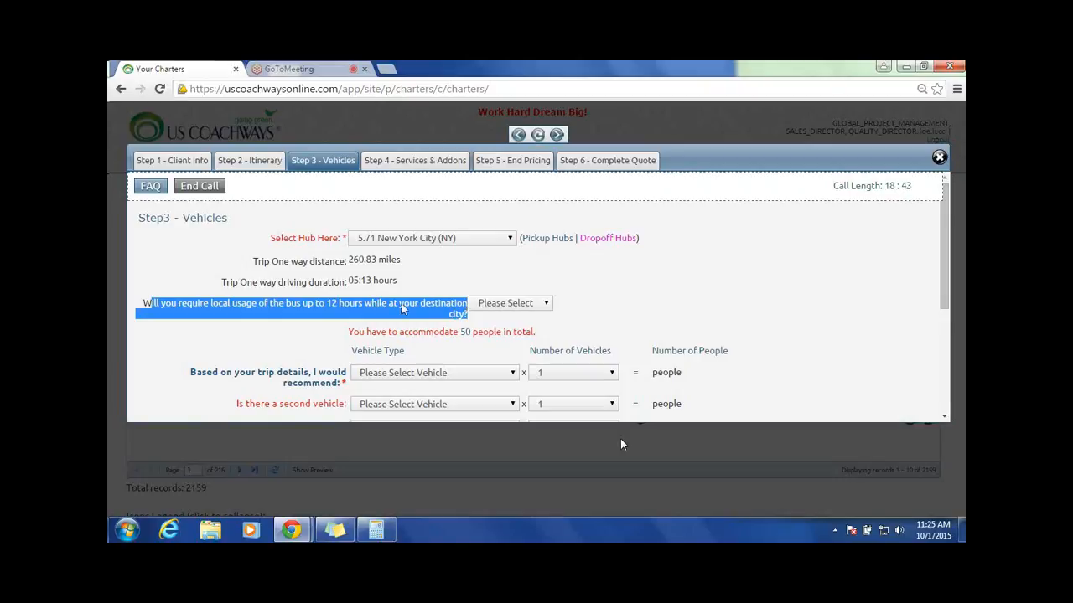
{"action": "left_click", "coordinate": [539, 305]}
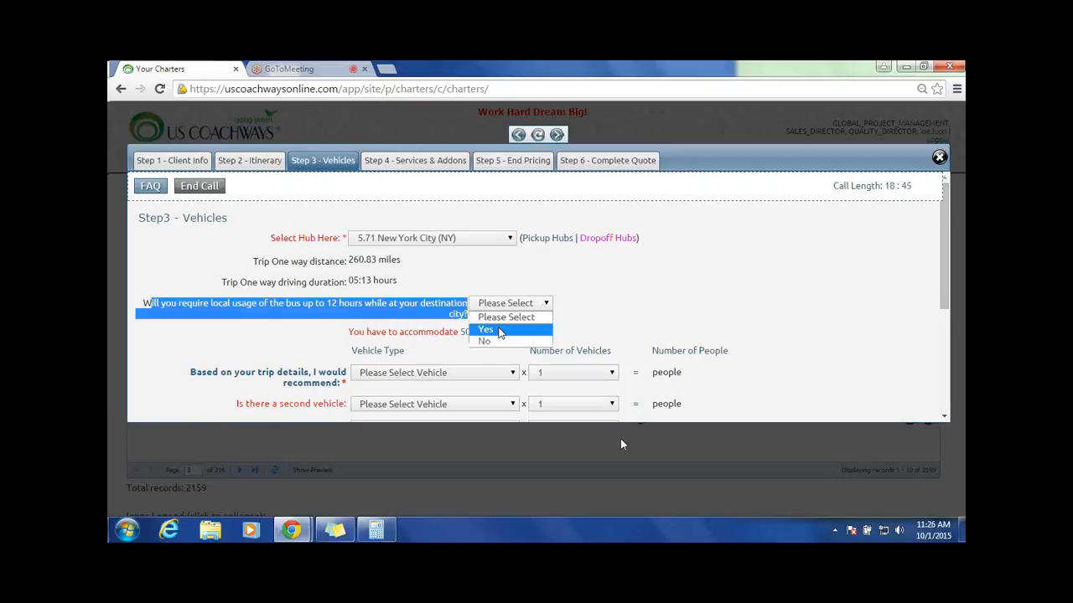
{"action": "left_click", "coordinate": [499, 333]}
{"action": "left_click", "coordinate": [633, 275]}
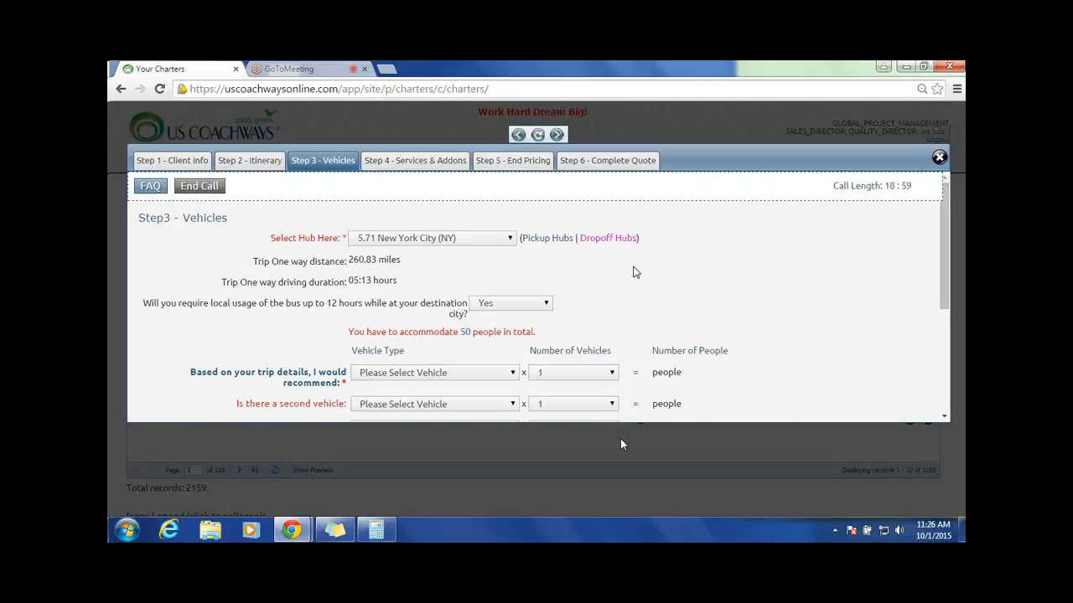
{"action": "left_click_drag", "start_coordinate": [133, 319], "coordinate": [466, 303]}
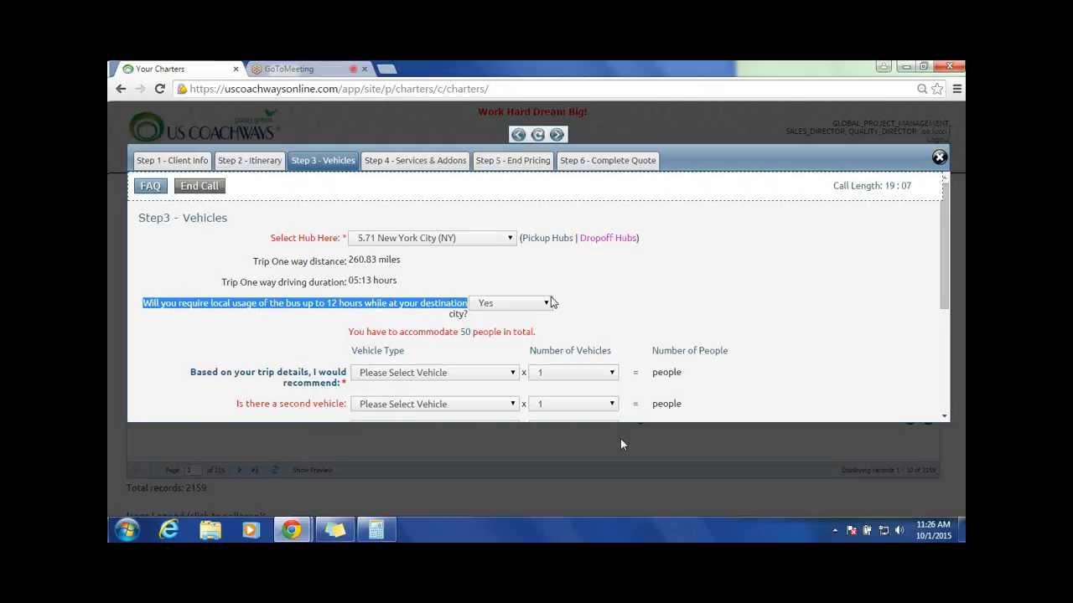
Step: Set the recommended vehicle to 49 Passenger Coach Bus (49) with 2 vehicles
{"action": "scroll", "coordinate": [503, 366], "scroll_direction": "down", "scroll_amount": 2}
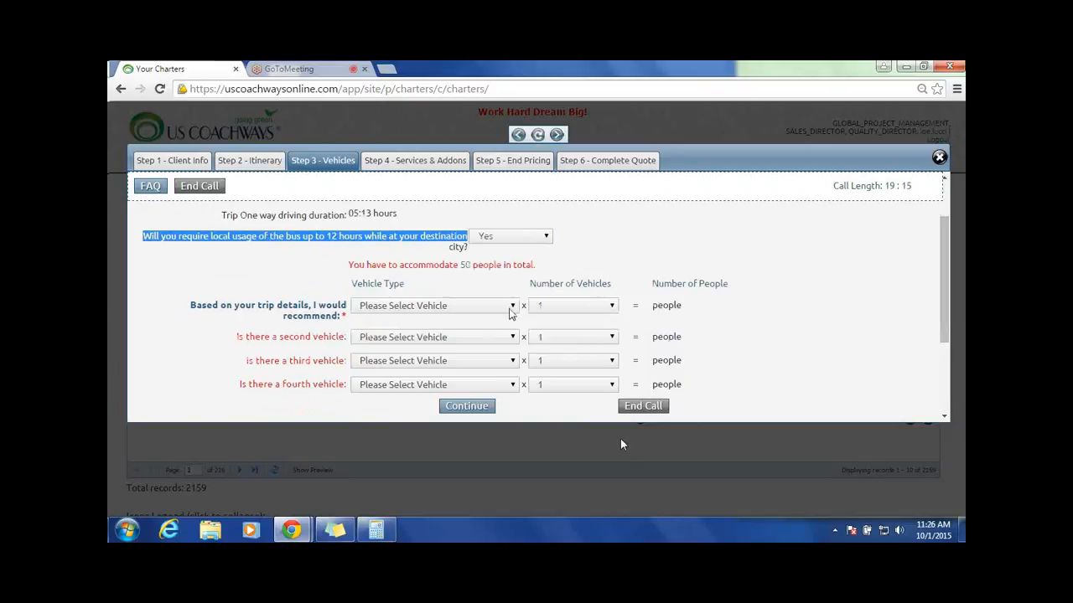
{"action": "left_click", "coordinate": [600, 305]}
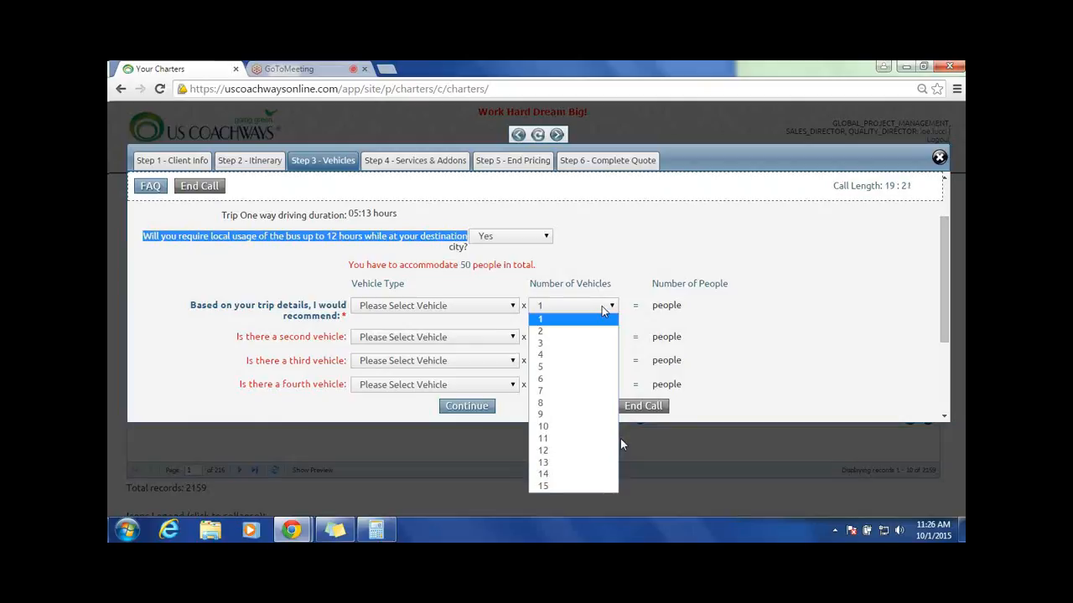
{"action": "left_click", "coordinate": [602, 332]}
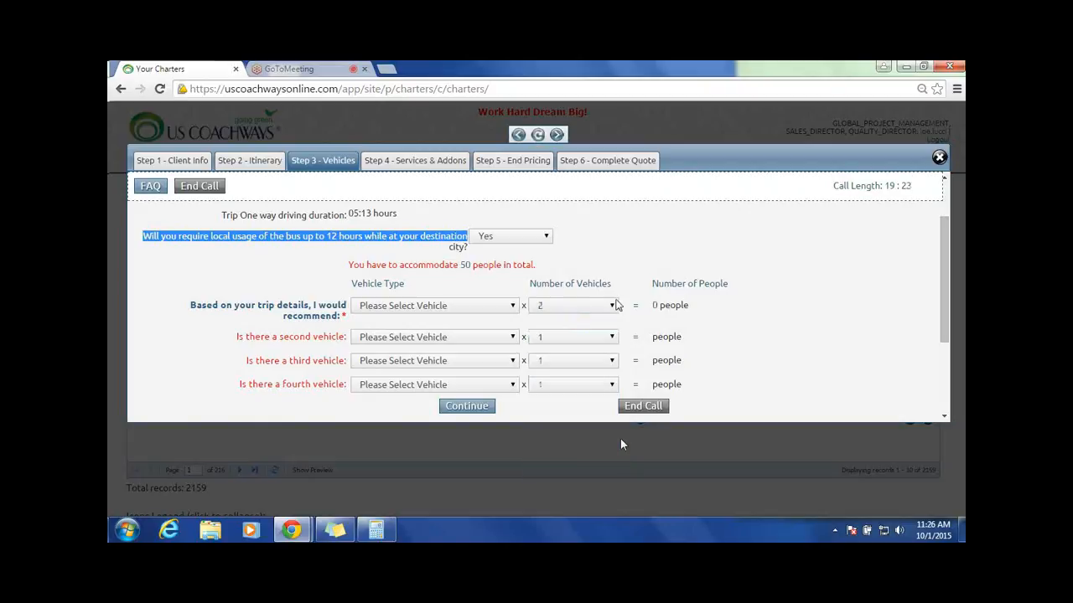
{"action": "left_click", "coordinate": [595, 307]}
{"action": "left_click", "coordinate": [592, 309]}
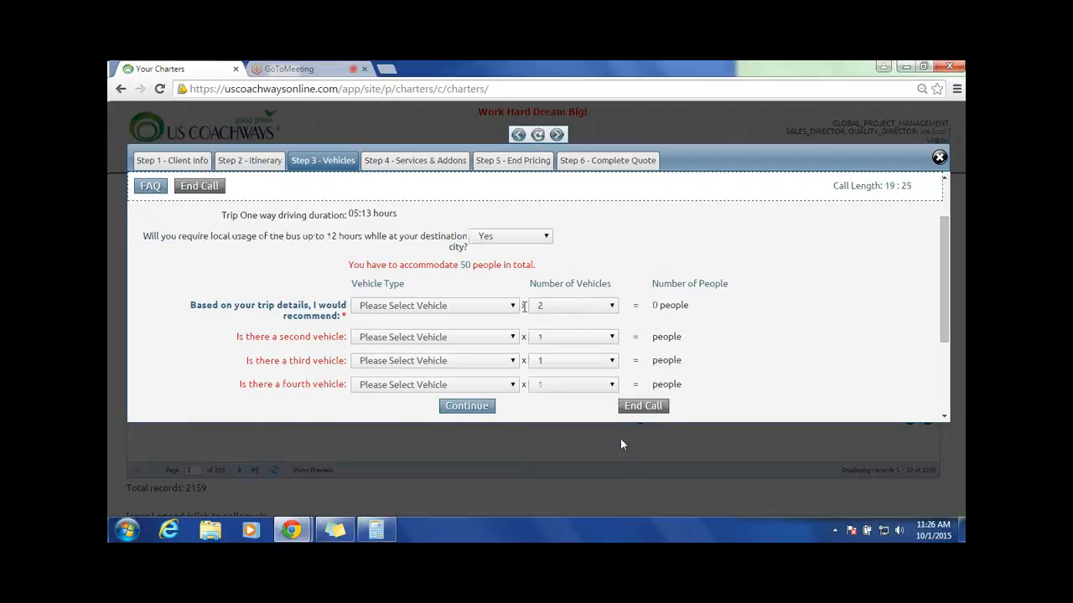
{"action": "left_click", "coordinate": [436, 305]}
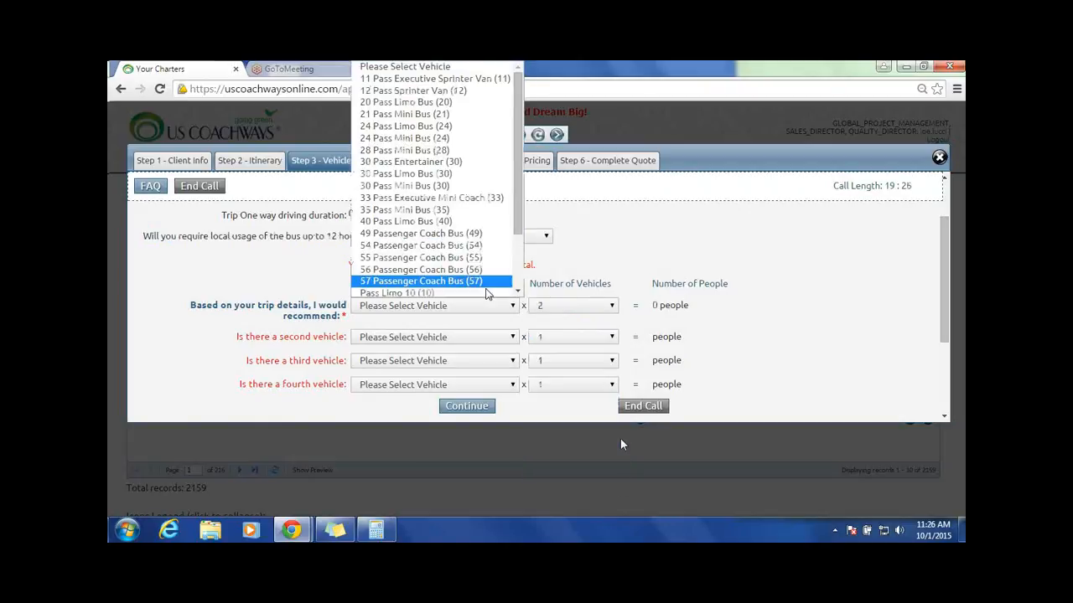
{"action": "left_click", "coordinate": [391, 233]}
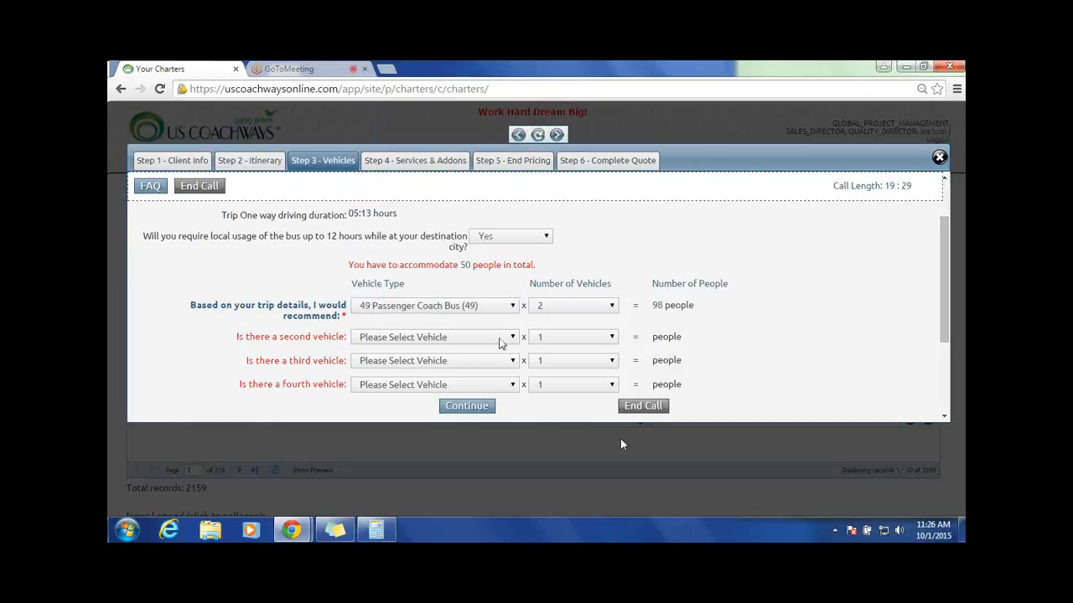
Step: Choose 55 Passenger Coach Bus (55) as the second vehicle with 2 vehicles
{"action": "left_click", "coordinate": [499, 338]}
{"action": "left_click", "coordinate": [419, 275]}
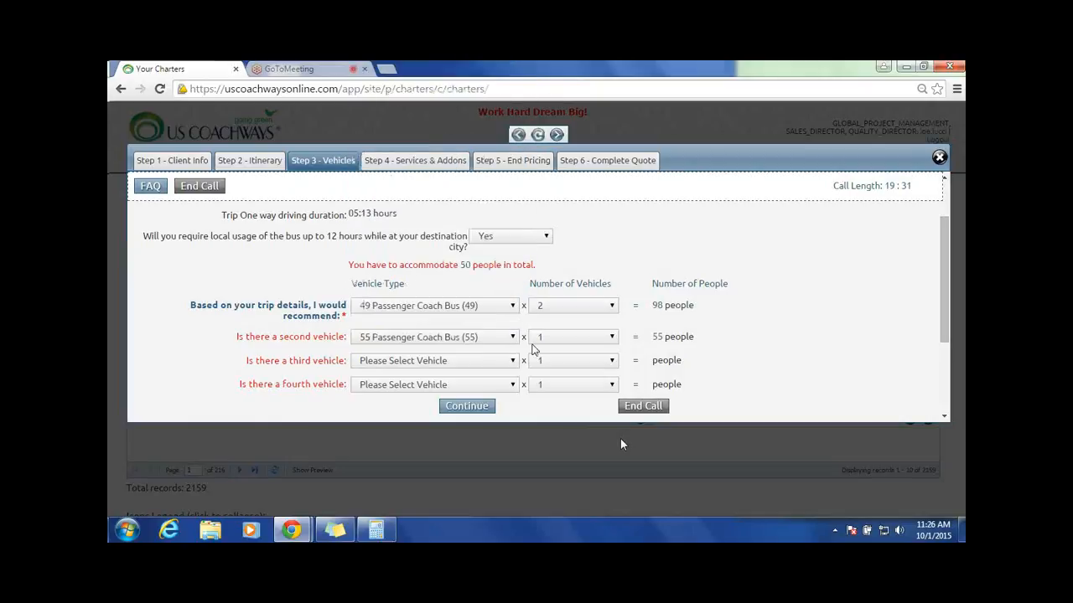
{"action": "left_click", "coordinate": [551, 336]}
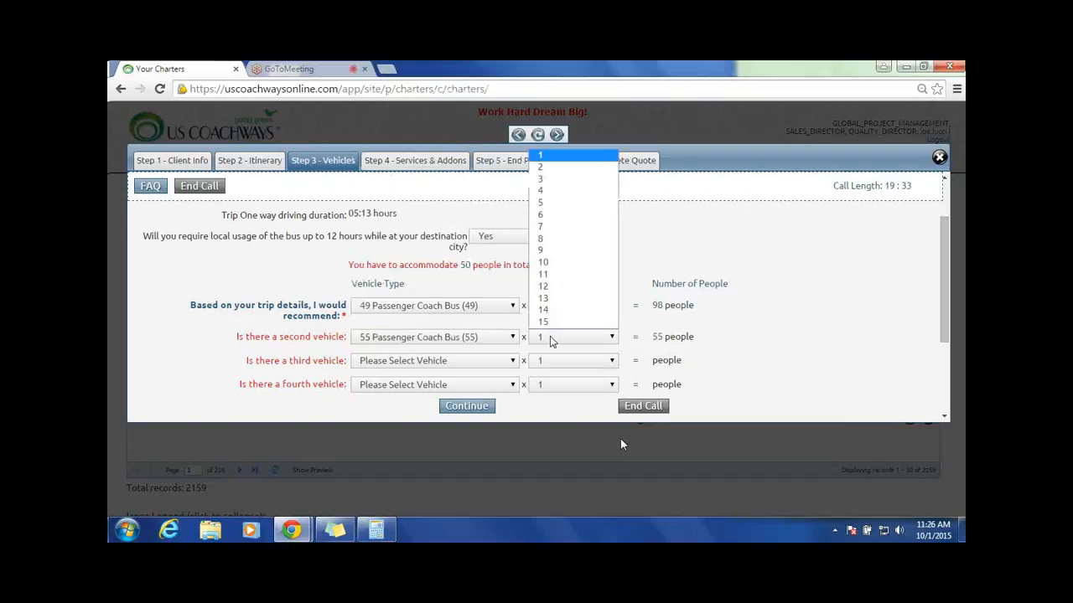
{"action": "left_click", "coordinate": [541, 168]}
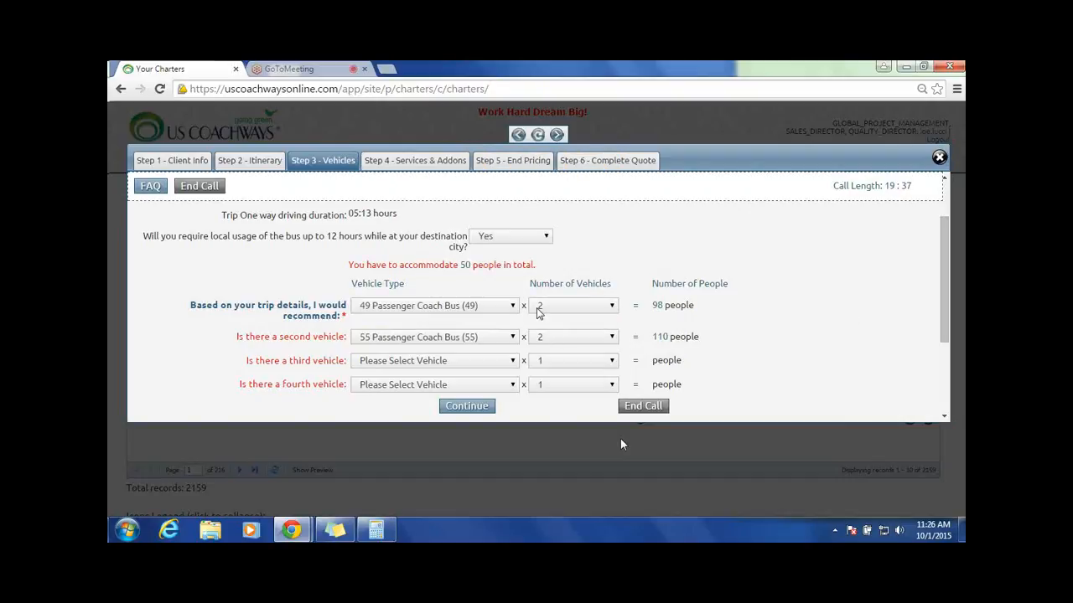
Step: Set the number of vehicles to 1 for both coach buses and continue to the Services & Addons step
{"action": "double_click", "coordinate": [657, 305]}
{"action": "left_click", "coordinate": [663, 332]}
{"action": "double_click", "coordinate": [663, 332]}
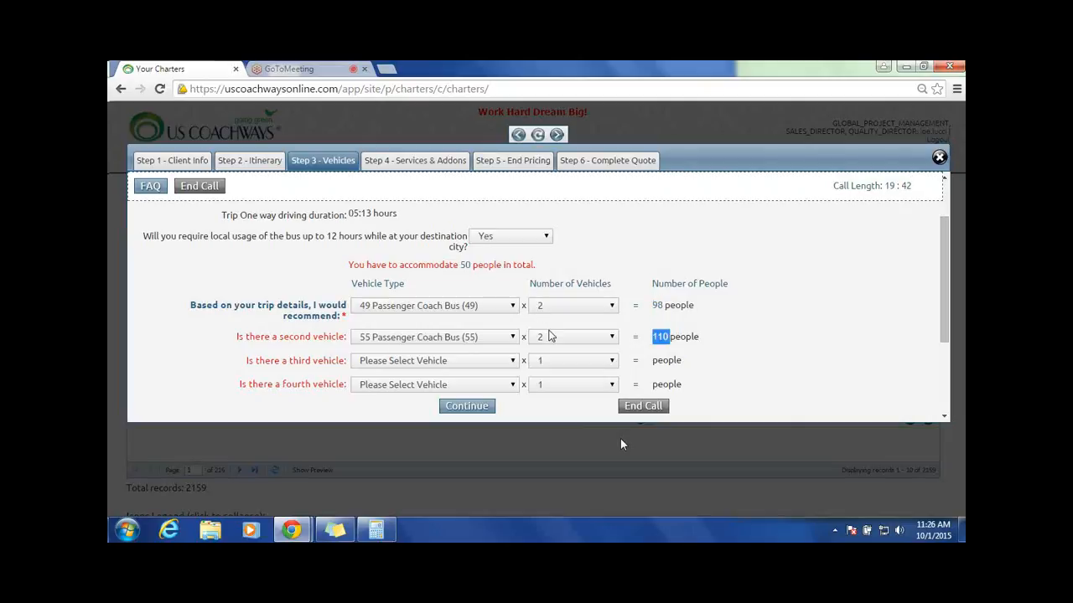
{"action": "left_click", "coordinate": [610, 307]}
{"action": "left_click", "coordinate": [587, 319]}
{"action": "left_click", "coordinate": [582, 338]}
{"action": "left_click", "coordinate": [562, 154]}
{"action": "left_click", "coordinate": [467, 407]}
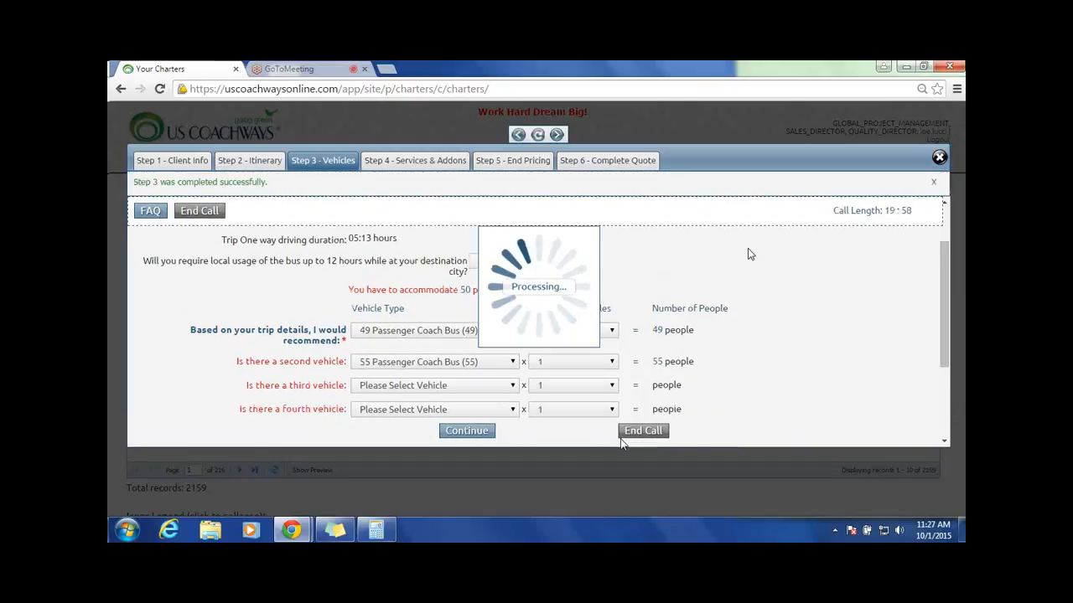
Step: Review the trip summary, vehicle cost breakdowns, price adjustments and list of percentage-based services for the quote
{"action": "scroll", "coordinate": [726, 290], "scroll_direction": "down", "scroll_amount": 2}
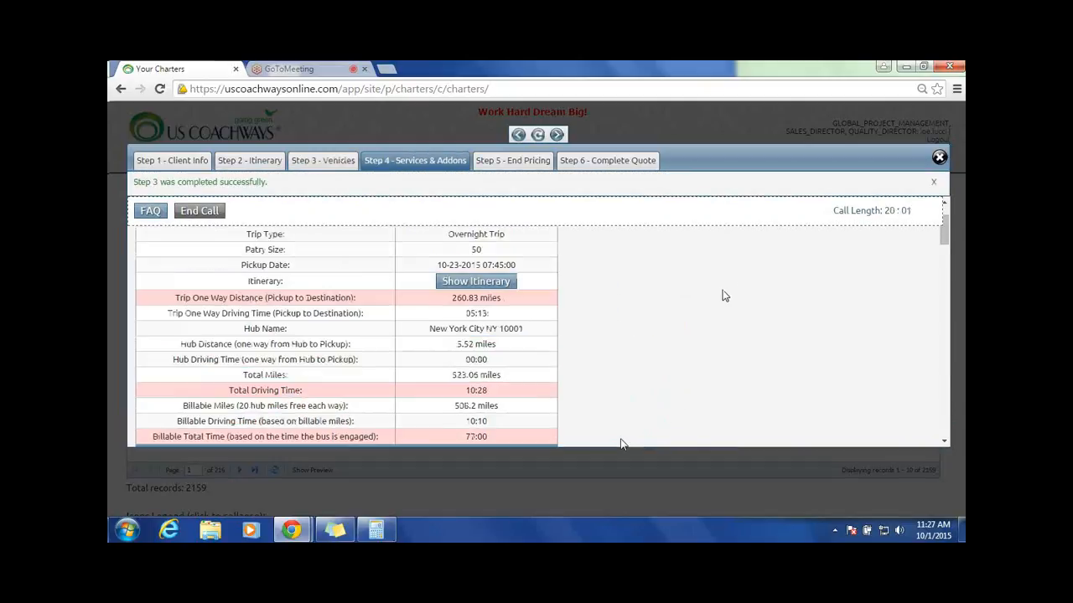
{"action": "scroll", "coordinate": [725, 296], "scroll_direction": "down", "scroll_amount": 5}
{"action": "scroll", "coordinate": [725, 297], "scroll_direction": "down", "scroll_amount": 5}
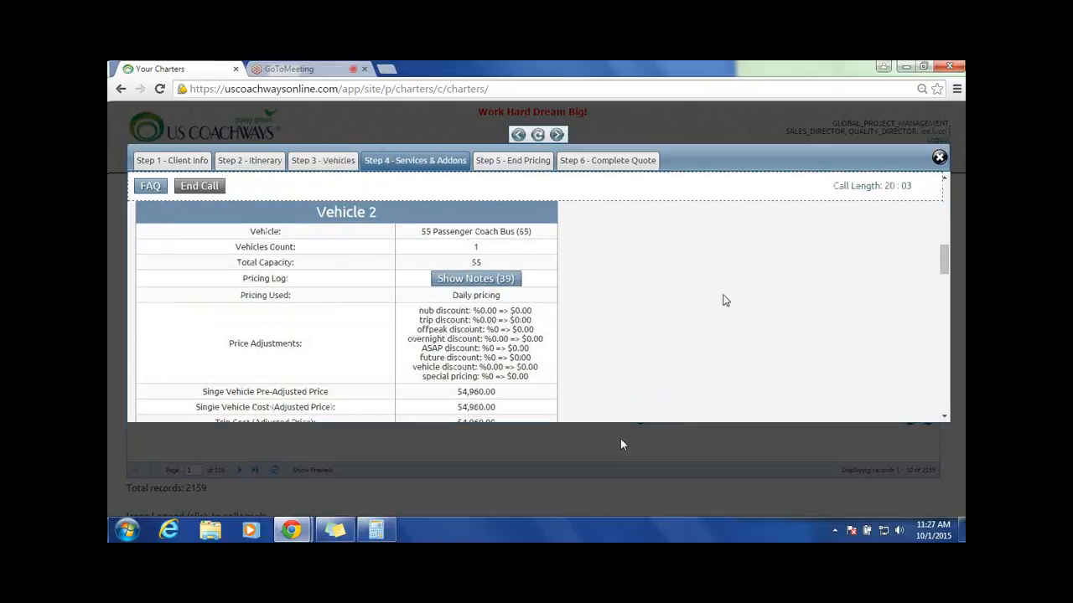
{"action": "scroll", "coordinate": [725, 300], "scroll_direction": "down", "scroll_amount": 5}
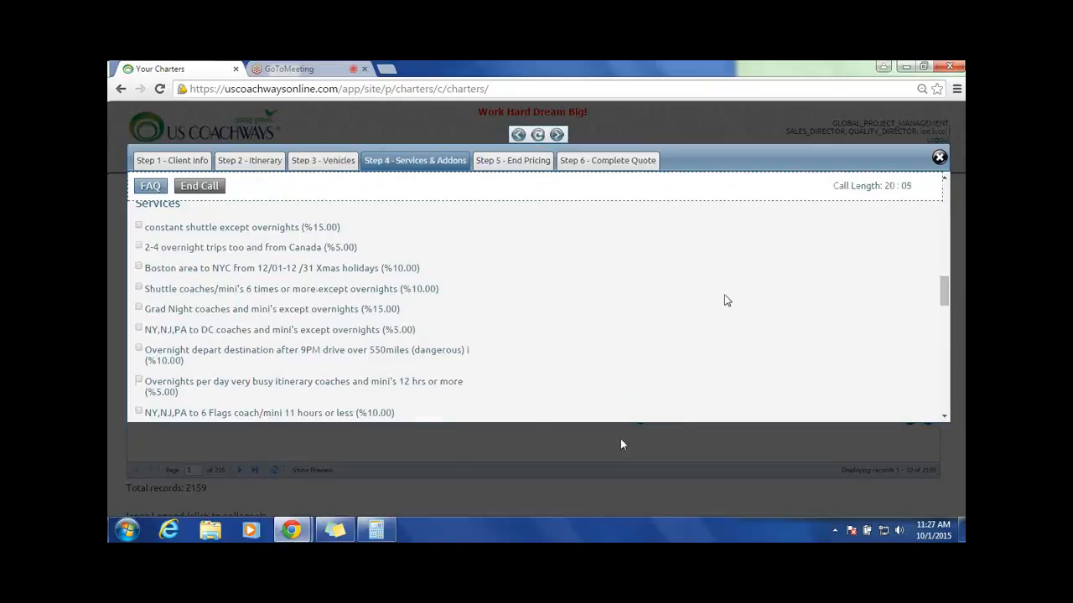
{"action": "scroll", "coordinate": [727, 300], "scroll_direction": "up", "scroll_amount": 2}
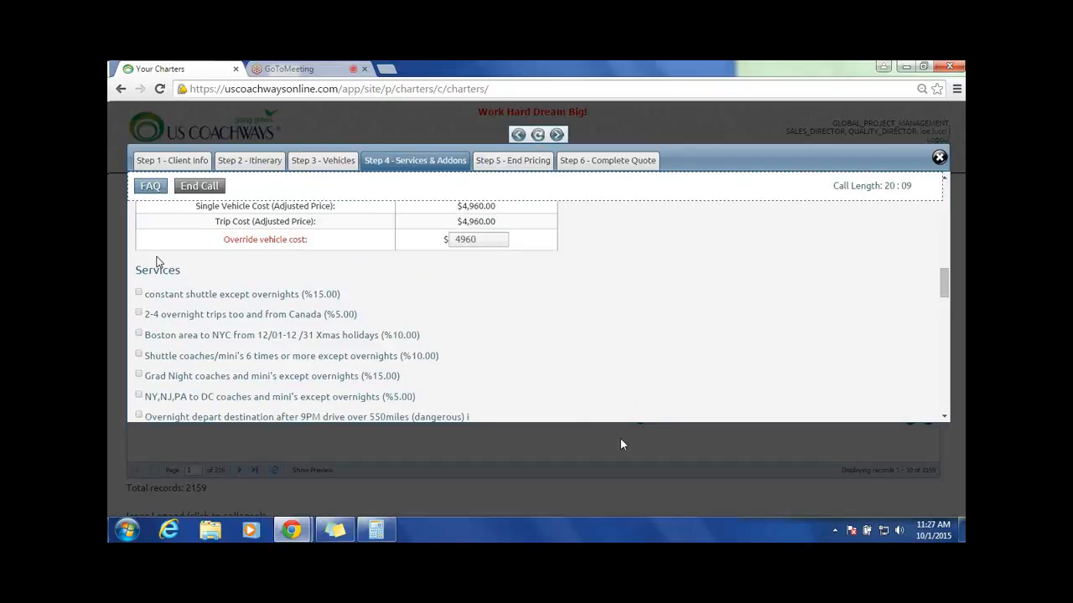
{"action": "left_click_drag", "start_coordinate": [156, 261], "coordinate": [694, 330]}
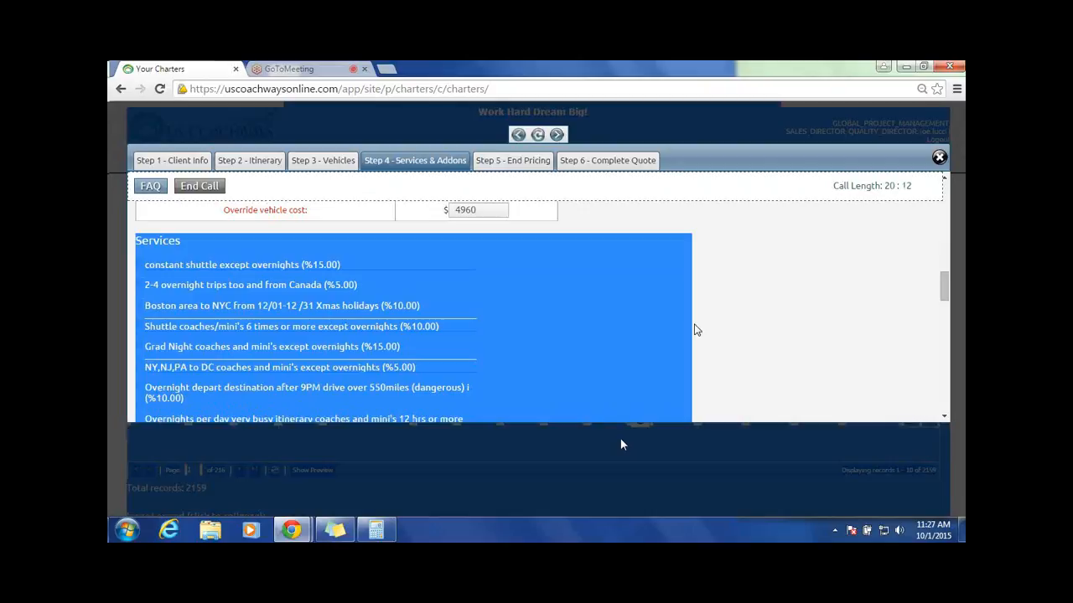
{"action": "left_click", "coordinate": [771, 234]}
{"action": "scroll", "coordinate": [658, 237], "scroll_direction": "up", "scroll_amount": 3}
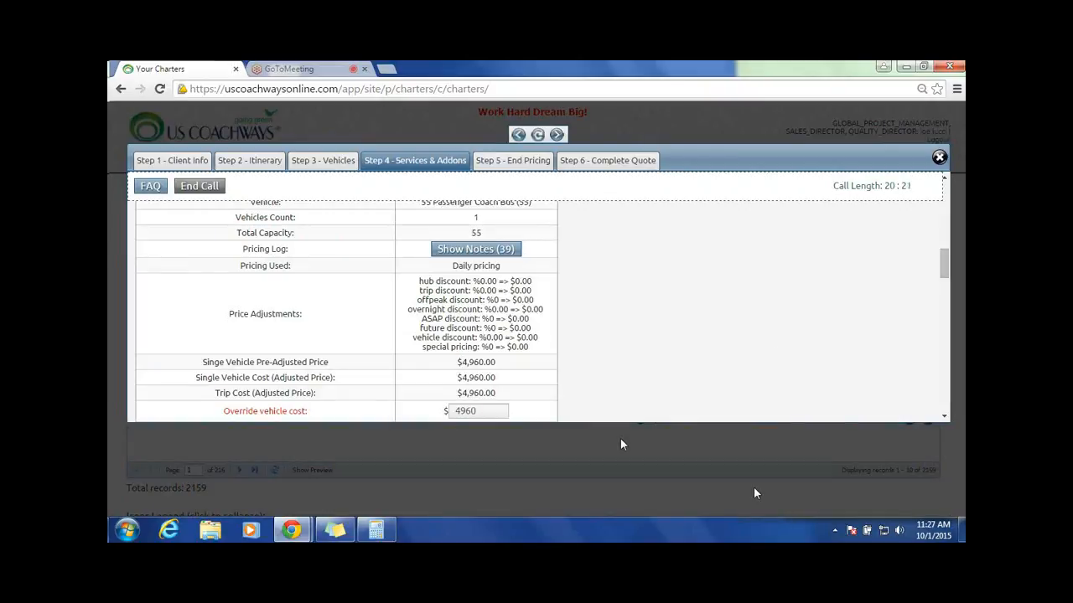
{"action": "scroll", "coordinate": [613, 387], "scroll_direction": "down", "scroll_amount": 3}
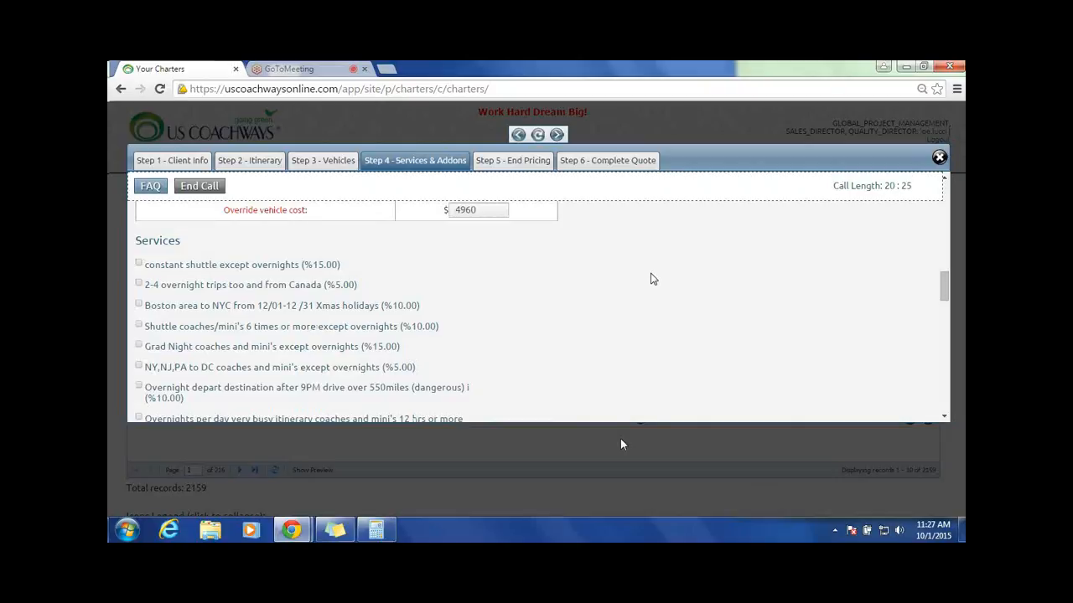
{"action": "scroll", "coordinate": [719, 243], "scroll_direction": "up", "scroll_amount": 3}
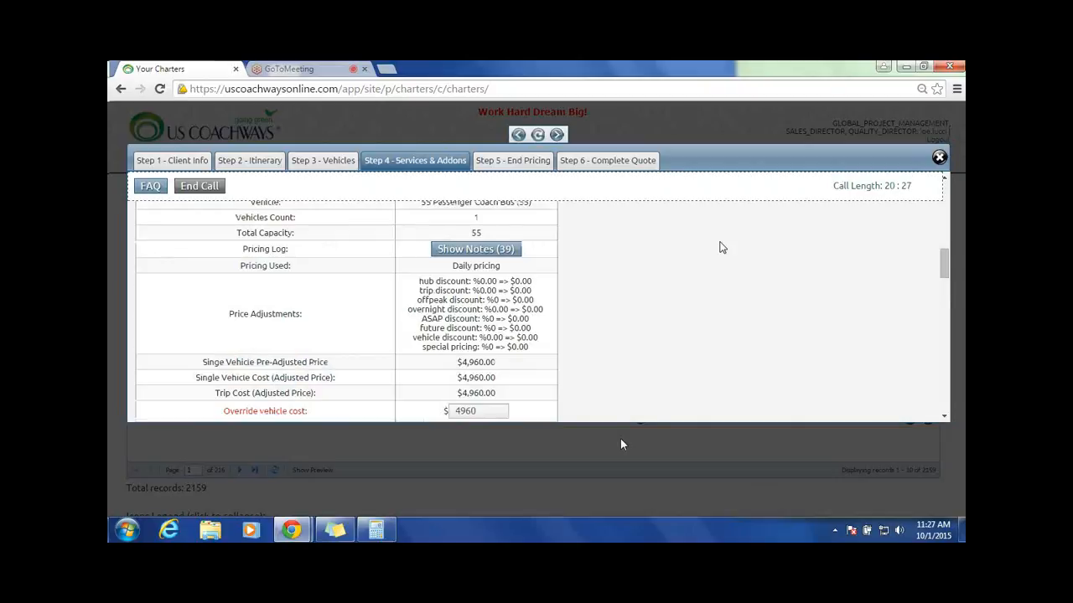
Step: Leave all services and addons unselected and continue to the End Pricing step
{"action": "scroll", "coordinate": [737, 251], "scroll_direction": "down", "scroll_amount": 3}
{"action": "scroll", "coordinate": [759, 257], "scroll_direction": "down", "scroll_amount": 6}
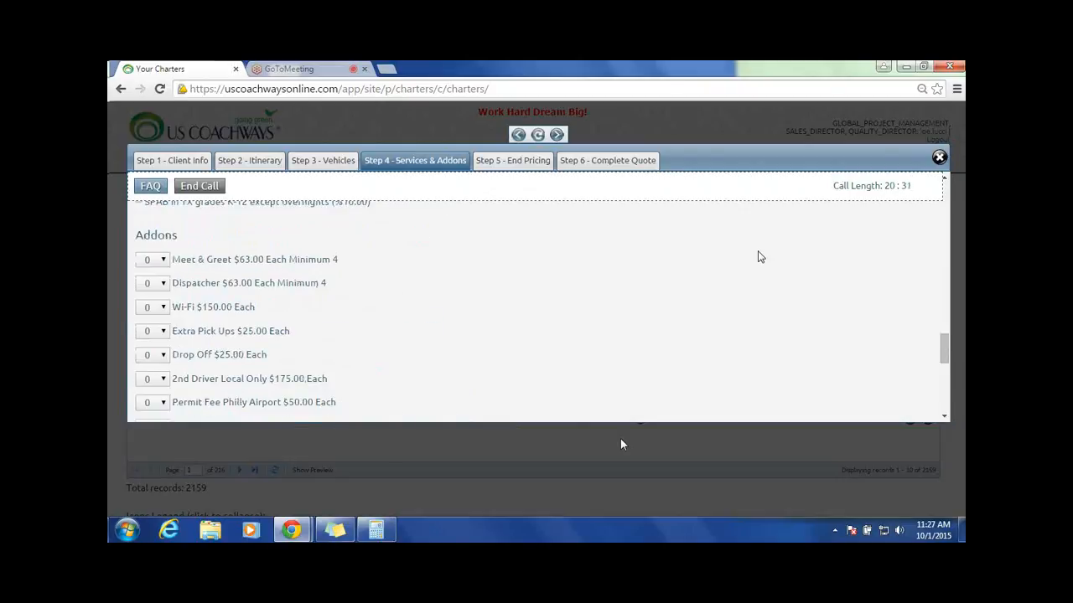
{"action": "scroll", "coordinate": [759, 256], "scroll_direction": "down", "scroll_amount": 5}
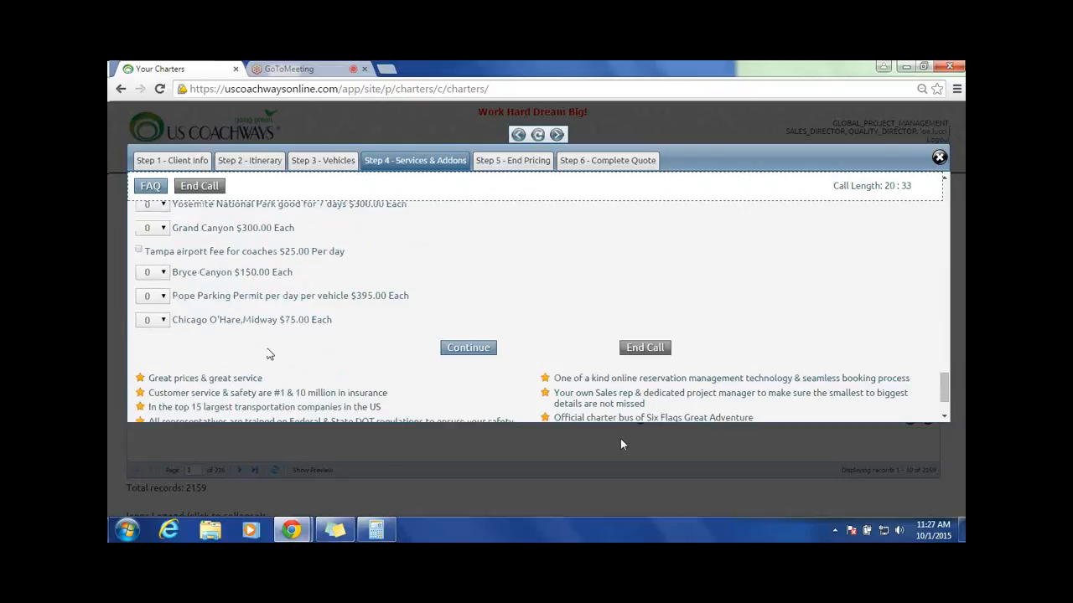
{"action": "left_click", "coordinate": [465, 349]}
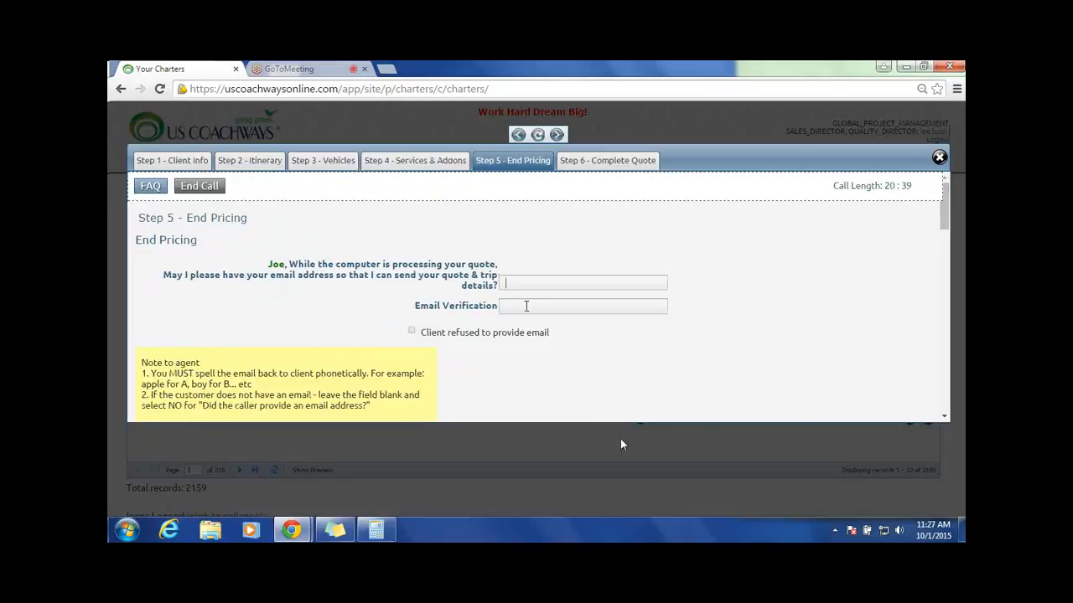
Step: Enter the client's e-mail address for sending the quote and trip details
{"action": "left_click", "coordinate": [526, 306]}
{"action": "triple_click", "coordinate": [551, 284]}
{"action": "right_click", "coordinate": [535, 281]}
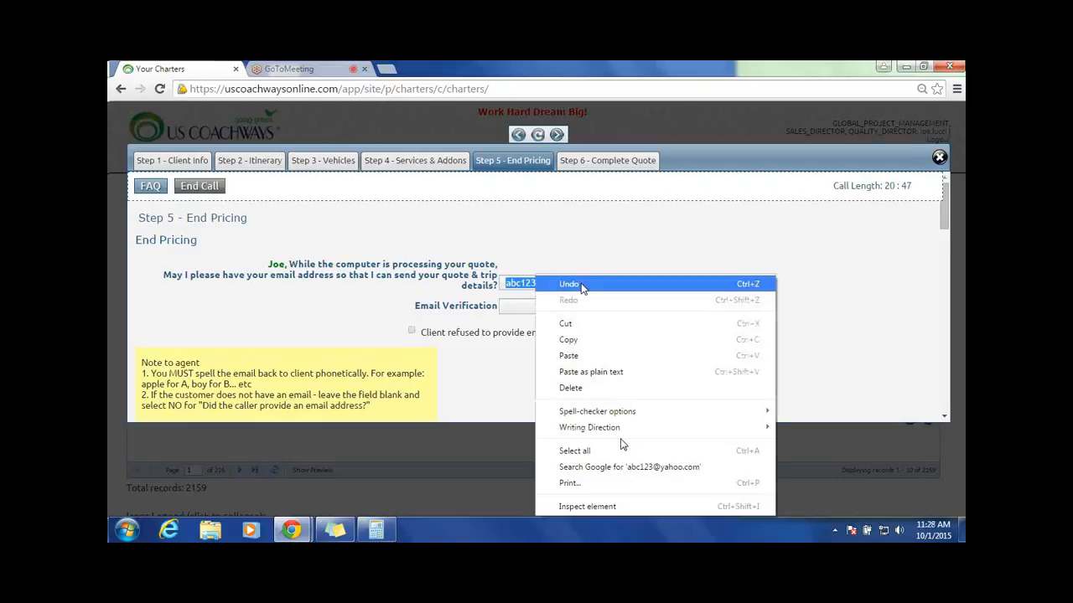
Step: Enter the client's e-mail address again as the Email Verification
{"action": "left_click", "coordinate": [553, 310]}
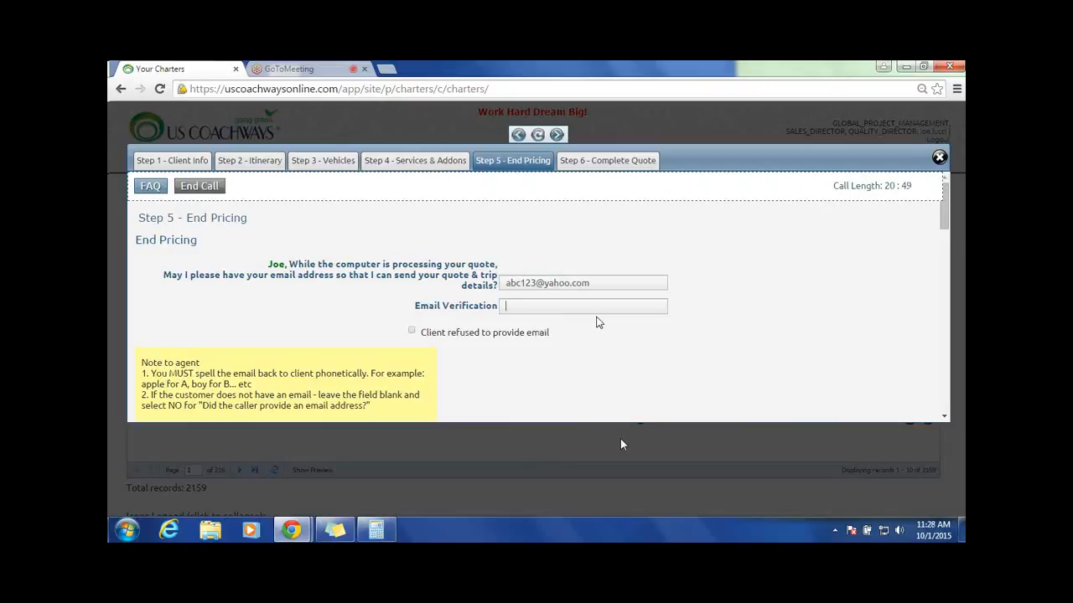
Step: Fill in the client's last name on the End Pricing form
{"action": "scroll", "coordinate": [630, 307], "scroll_direction": "down", "scroll_amount": 1}
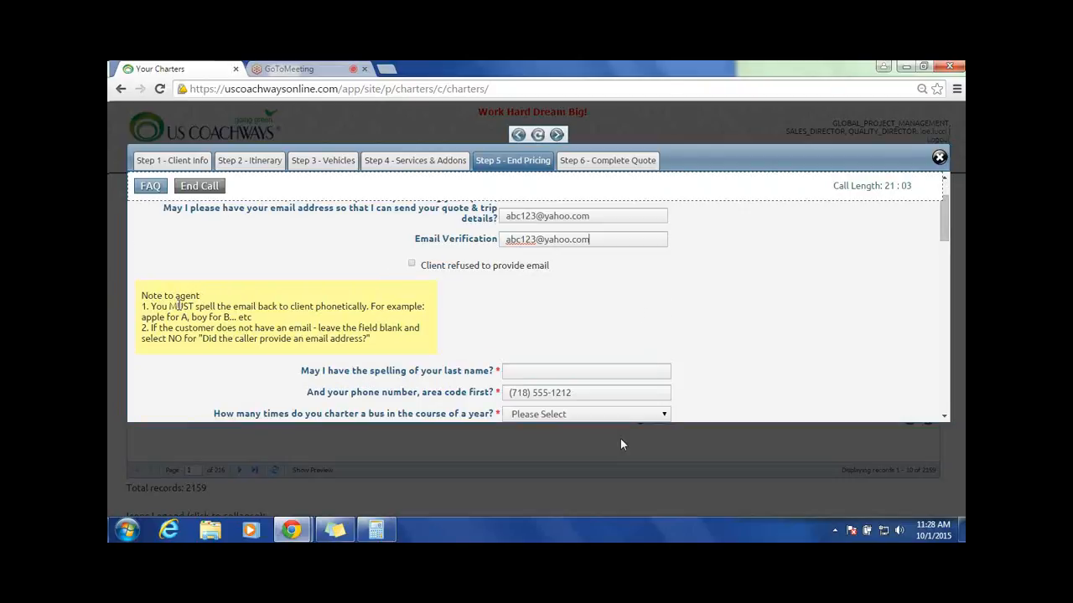
{"action": "scroll", "coordinate": [671, 287], "scroll_direction": "down", "scroll_amount": 1}
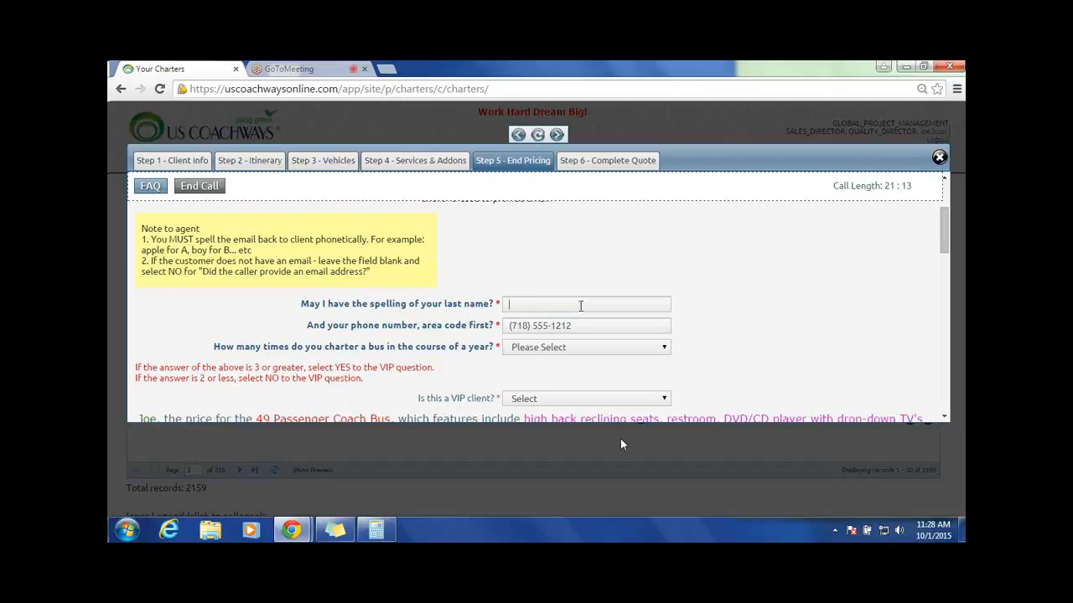
{"action": "type", "text": "Smith"}
Step: Set the number of times the client charters a bus per year to 1 and check the VIP answer
{"action": "left_click", "coordinate": [651, 347]}
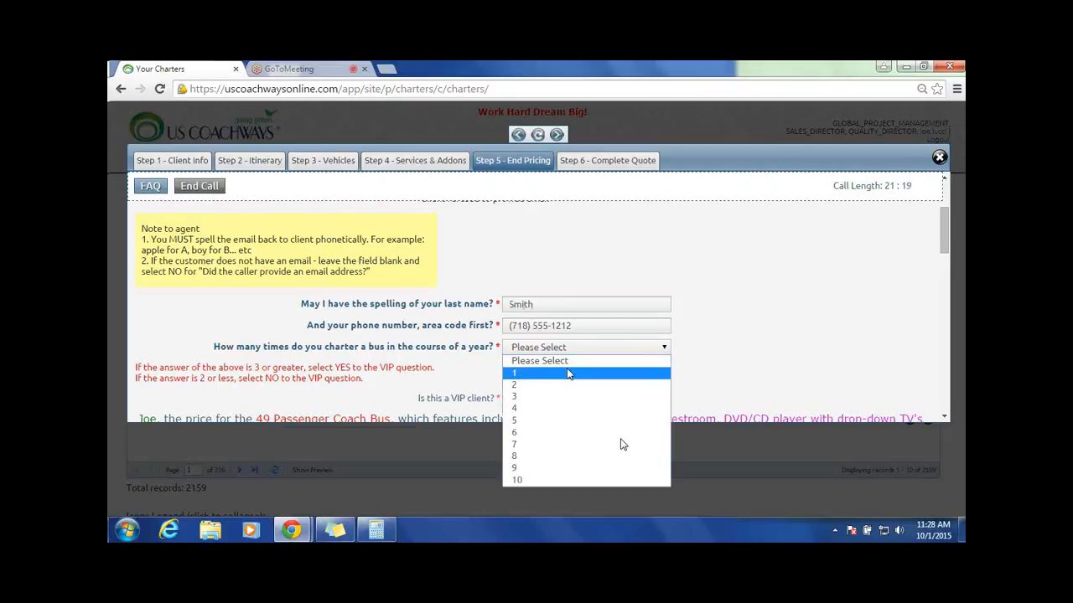
{"action": "left_click", "coordinate": [528, 379]}
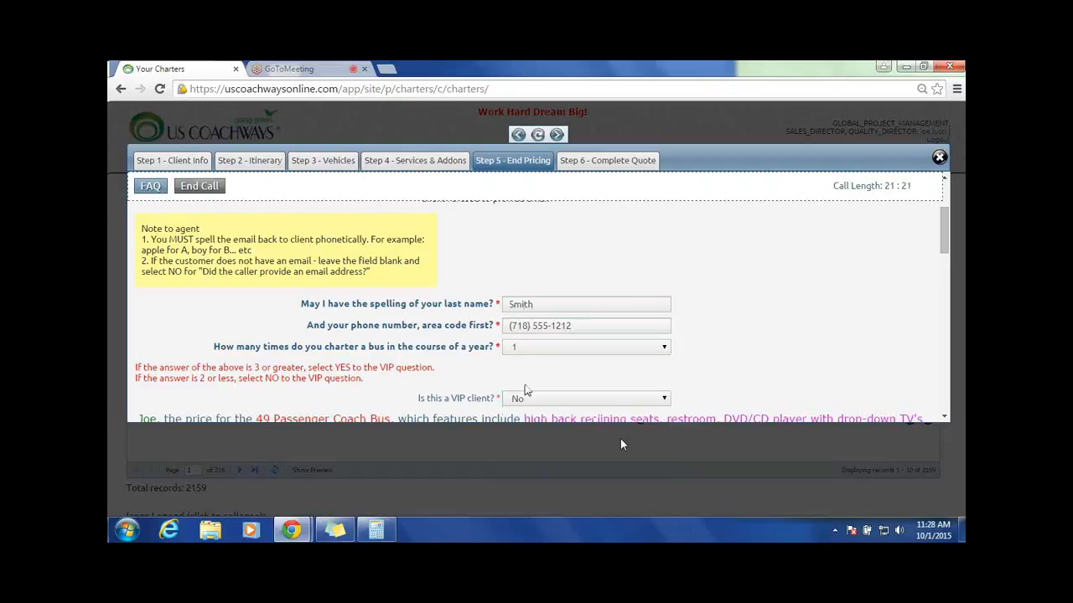
{"action": "triple_click", "coordinate": [442, 400]}
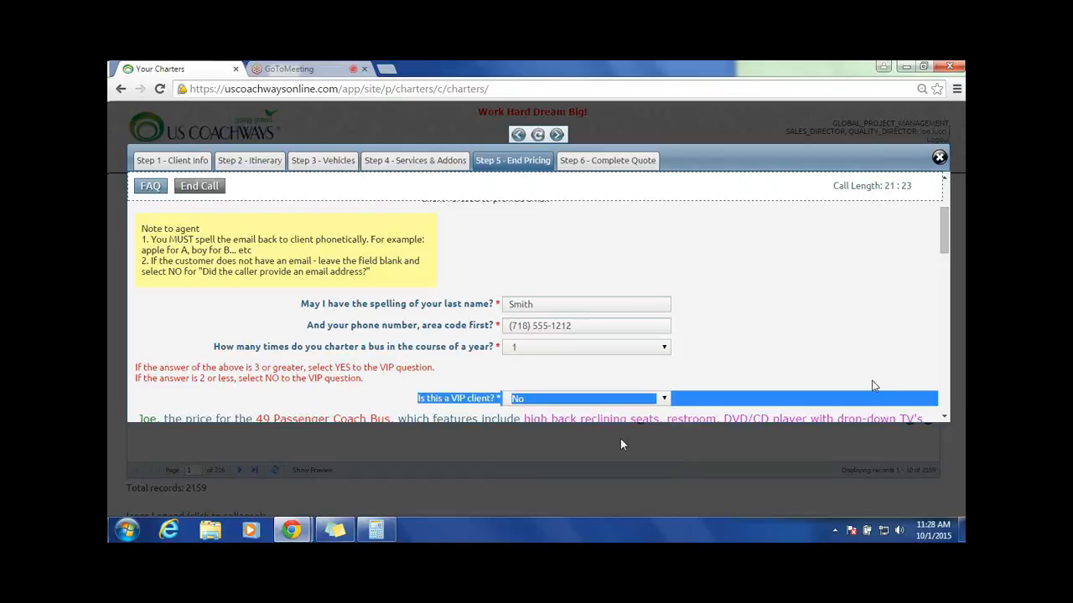
Step: Set the number of times the client charters a bus per year to 3
{"action": "left_click", "coordinate": [642, 352]}
{"action": "left_click", "coordinate": [573, 396]}
{"action": "left_click", "coordinate": [737, 320]}
Step: Review the quoted prices and amenities for the 49 and 55 Passenger Coach Buses
{"action": "scroll", "coordinate": [737, 320], "scroll_direction": "down", "scroll_amount": 1}
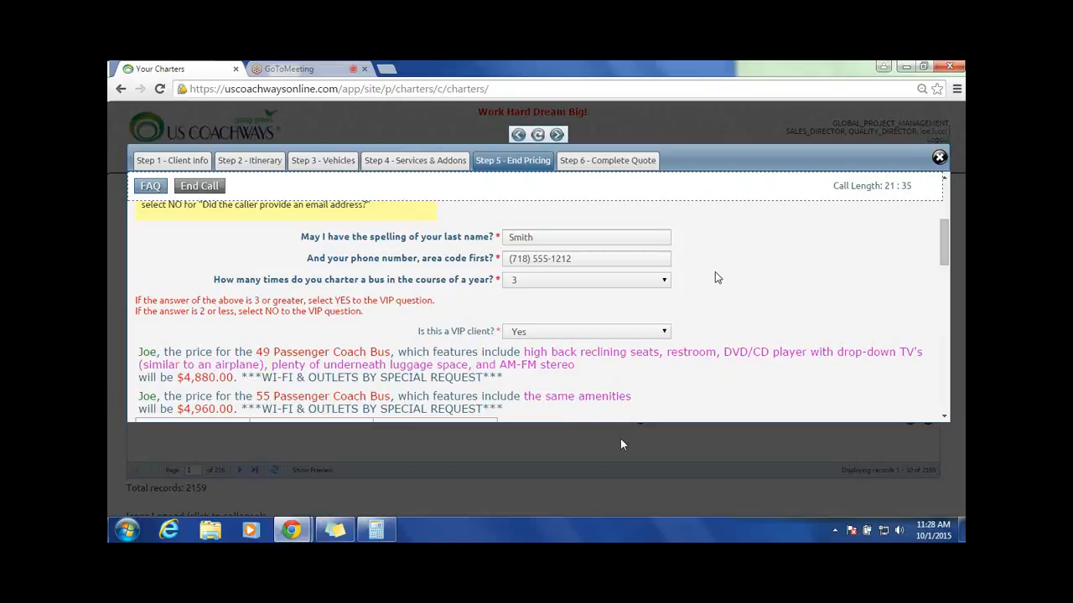
{"action": "scroll", "coordinate": [716, 273], "scroll_direction": "down", "scroll_amount": 2}
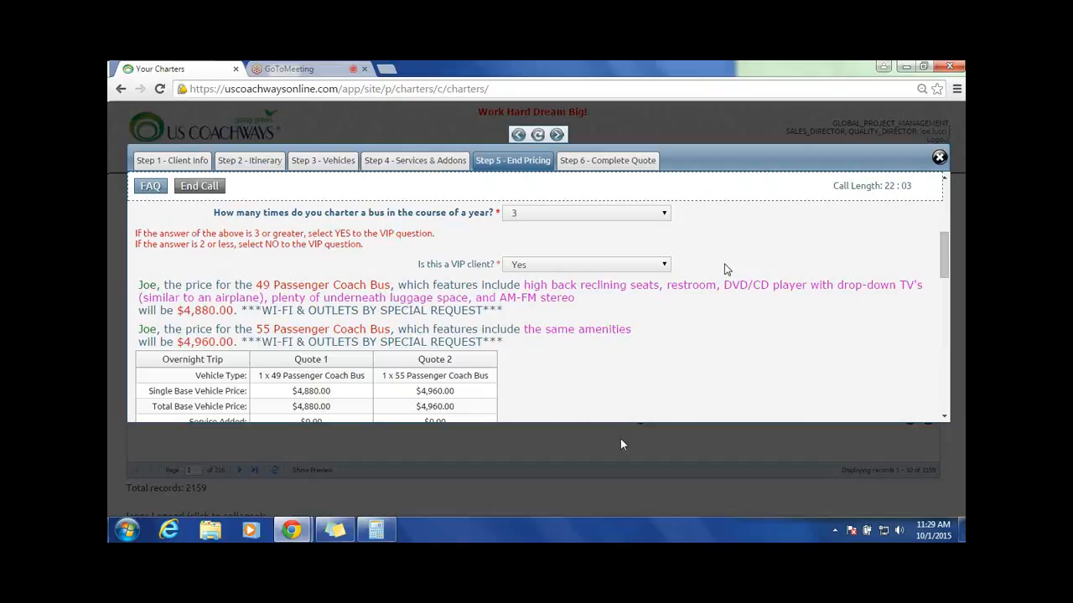
Step: Examine the overnight price table, the per-person breakdown and the Drop Off & Pick Up alternative for the single-bus quotes
{"action": "scroll", "coordinate": [726, 269], "scroll_direction": "down", "scroll_amount": 3}
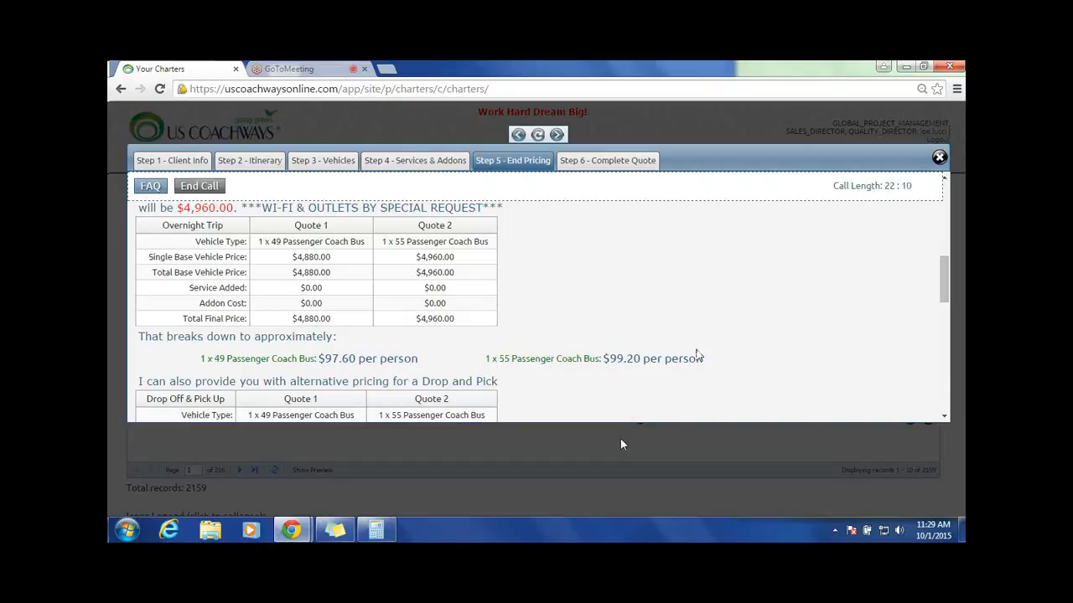
{"action": "scroll", "coordinate": [695, 354], "scroll_direction": "down", "scroll_amount": 10}
{"action": "scroll", "coordinate": [699, 355], "scroll_direction": "up", "scroll_amount": 8}
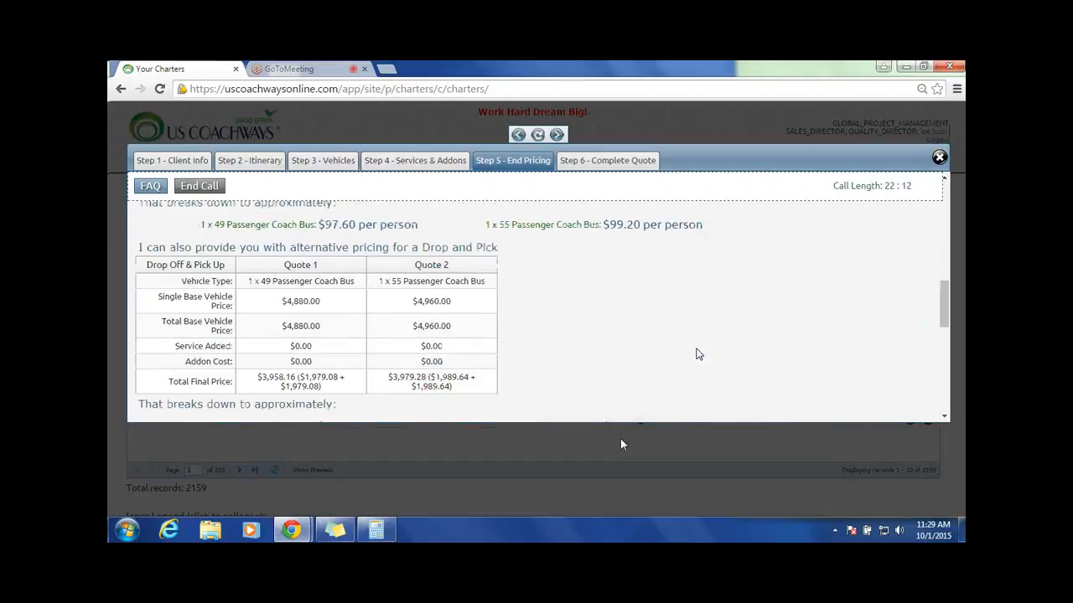
{"action": "scroll", "coordinate": [695, 354], "scroll_direction": "up", "scroll_amount": 3}
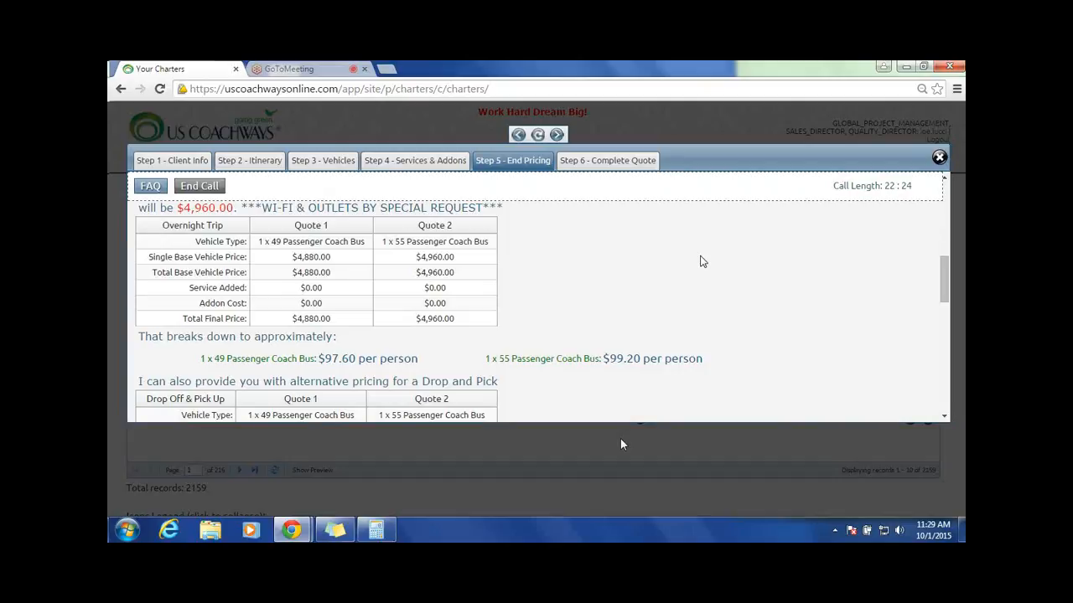
Step: Change the number of people to accommodate in the itinerary to 150 and continue to the vehicle selection
{"action": "left_click", "coordinate": [250, 161]}
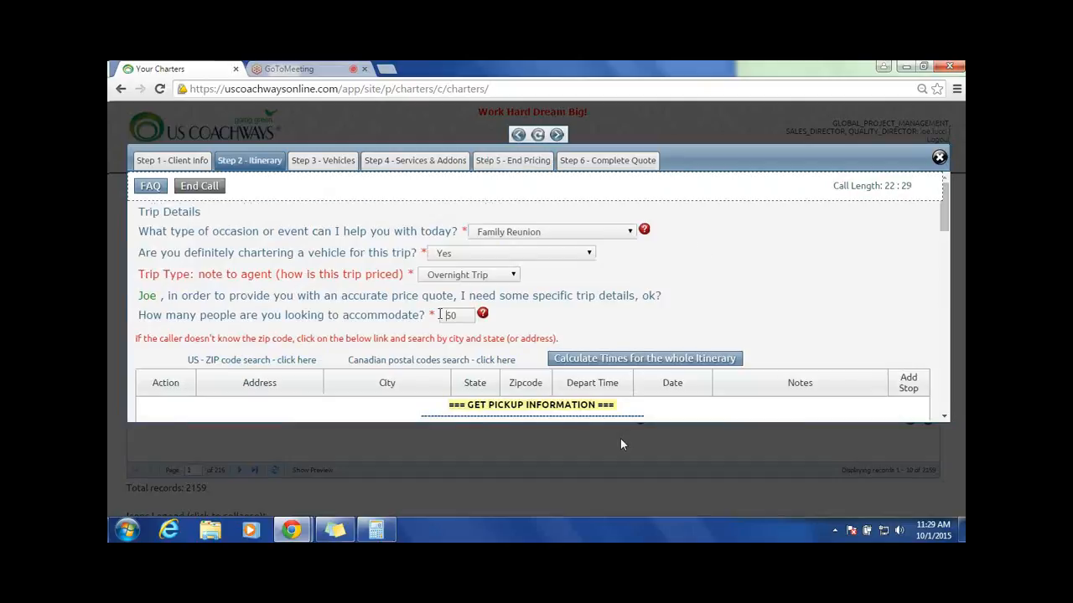
{"action": "double_click", "coordinate": [440, 314]}
{"action": "type", "text": "150"}
{"action": "scroll", "coordinate": [621, 336], "scroll_direction": "down", "scroll_amount": 10}
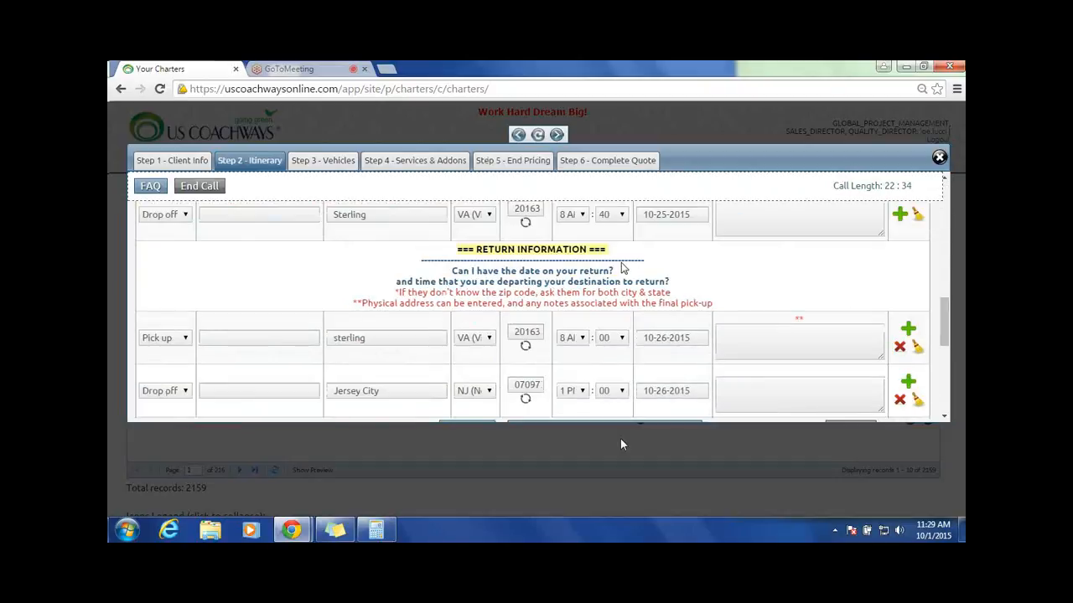
{"action": "scroll", "coordinate": [623, 268], "scroll_direction": "down", "scroll_amount": 3}
{"action": "left_click", "coordinate": [472, 295]}
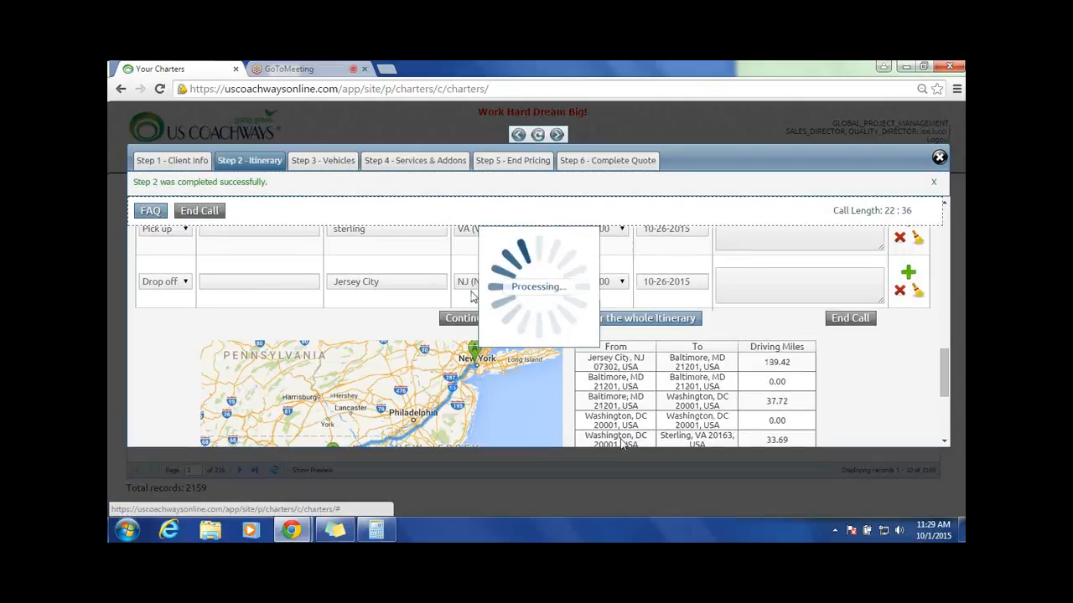
Step: Set the number of vehicles to 3 for both the 49 and 55 Passenger Coach Bus and continue to the services
{"action": "scroll", "coordinate": [483, 275], "scroll_direction": "down", "scroll_amount": 5}
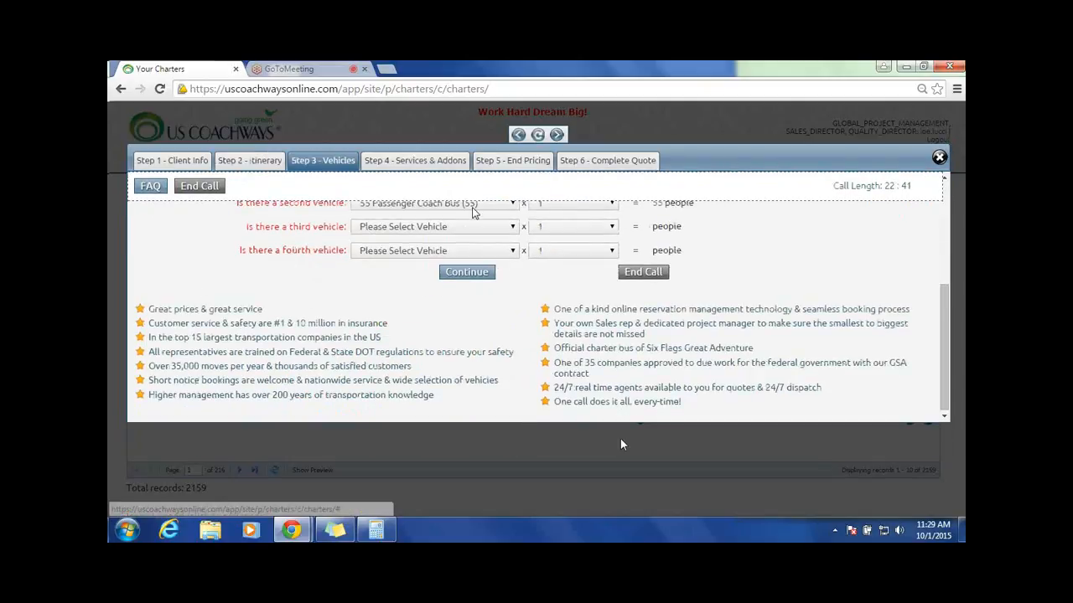
{"action": "scroll", "coordinate": [567, 308], "scroll_direction": "up", "scroll_amount": 3}
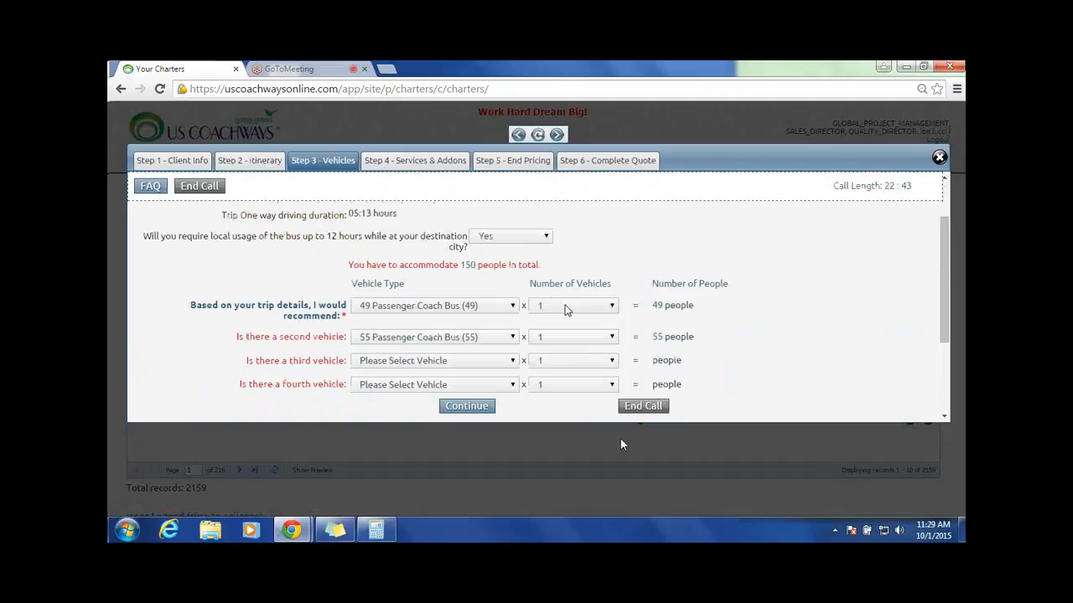
{"action": "left_click", "coordinate": [607, 306]}
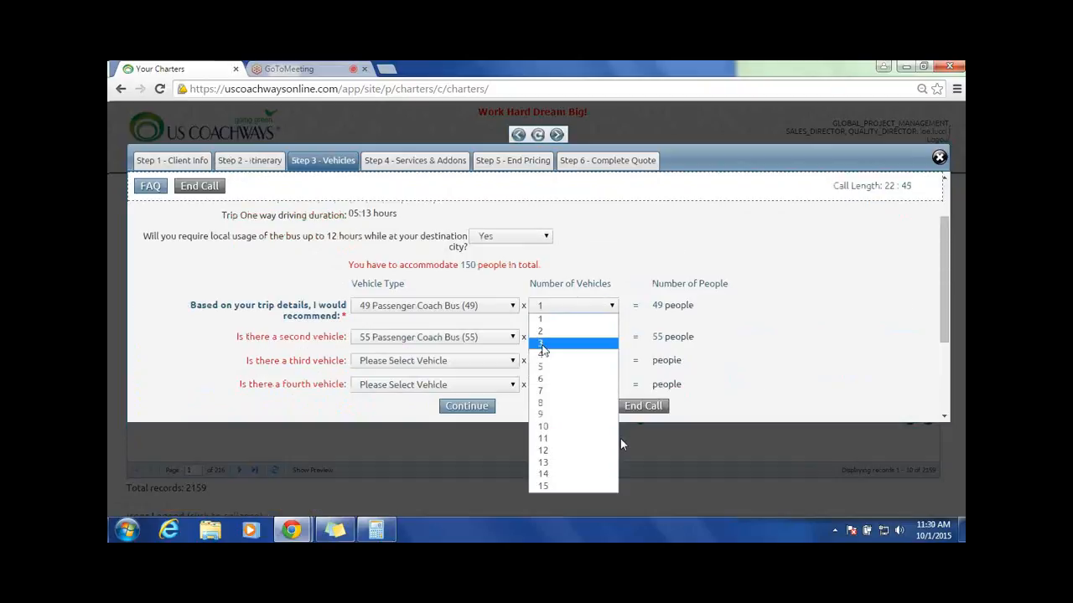
{"action": "left_click", "coordinate": [541, 344]}
{"action": "left_click", "coordinate": [612, 338]}
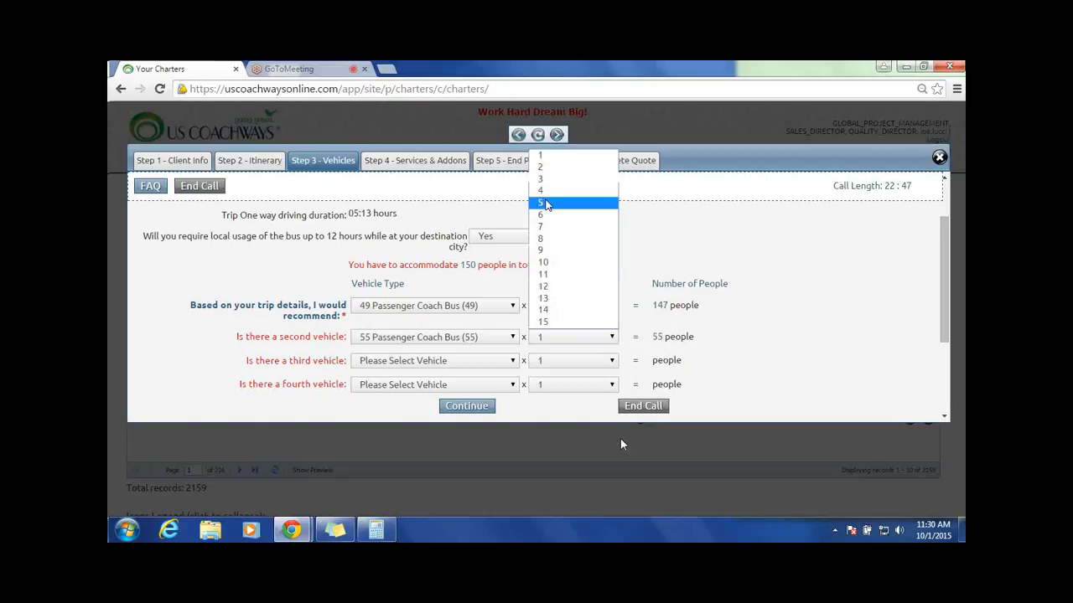
{"action": "left_click", "coordinate": [541, 178]}
{"action": "left_click", "coordinate": [467, 407]}
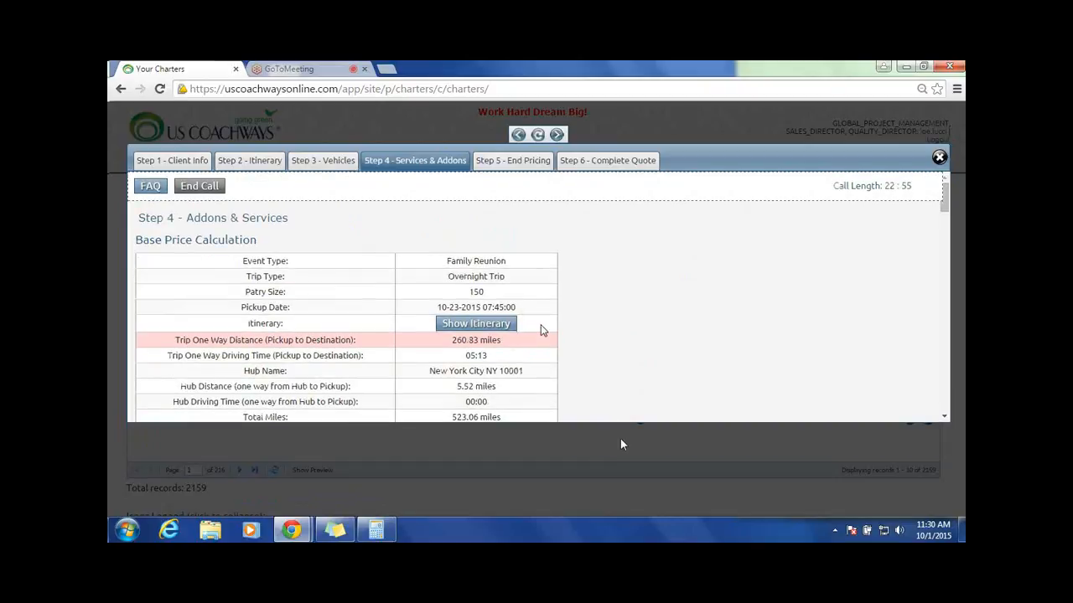
Step: Complete the Services & Addons step without selecting any extras and continue to End Pricing
{"action": "scroll", "coordinate": [589, 277], "scroll_direction": "down", "scroll_amount": 10}
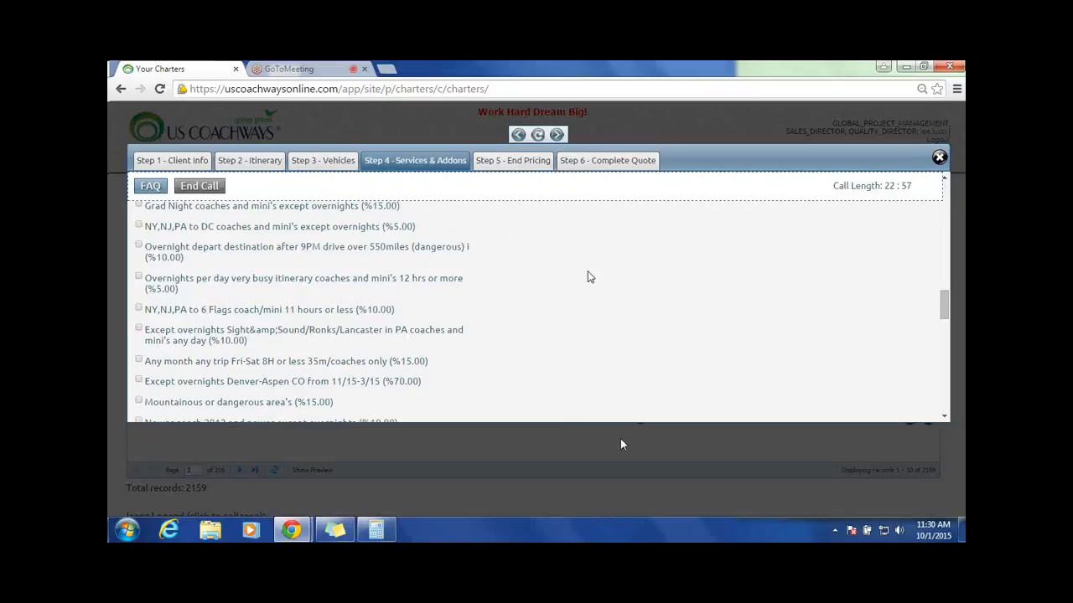
{"action": "scroll", "coordinate": [589, 276], "scroll_direction": "down", "scroll_amount": 10}
{"action": "left_click", "coordinate": [474, 278]}
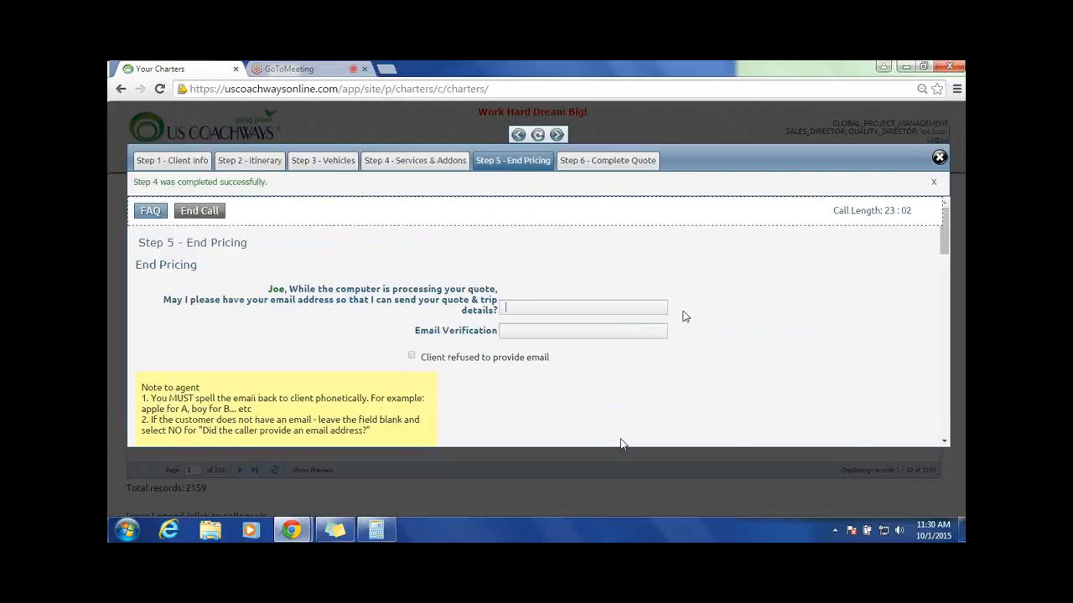
Step: Enter the client's email address and repeat it in the email verification on the End Pricing form
{"action": "scroll", "coordinate": [790, 319], "scroll_direction": "down", "scroll_amount": 10}
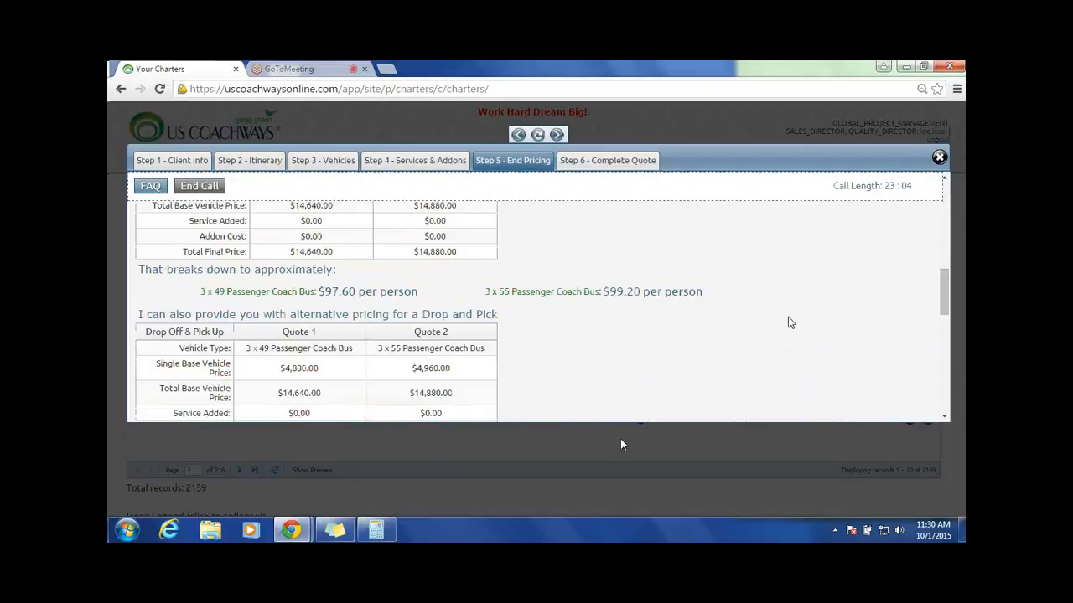
{"action": "scroll", "coordinate": [790, 323], "scroll_direction": "up", "scroll_amount": 2}
{"action": "scroll", "coordinate": [790, 323], "scroll_direction": "up", "scroll_amount": 6}
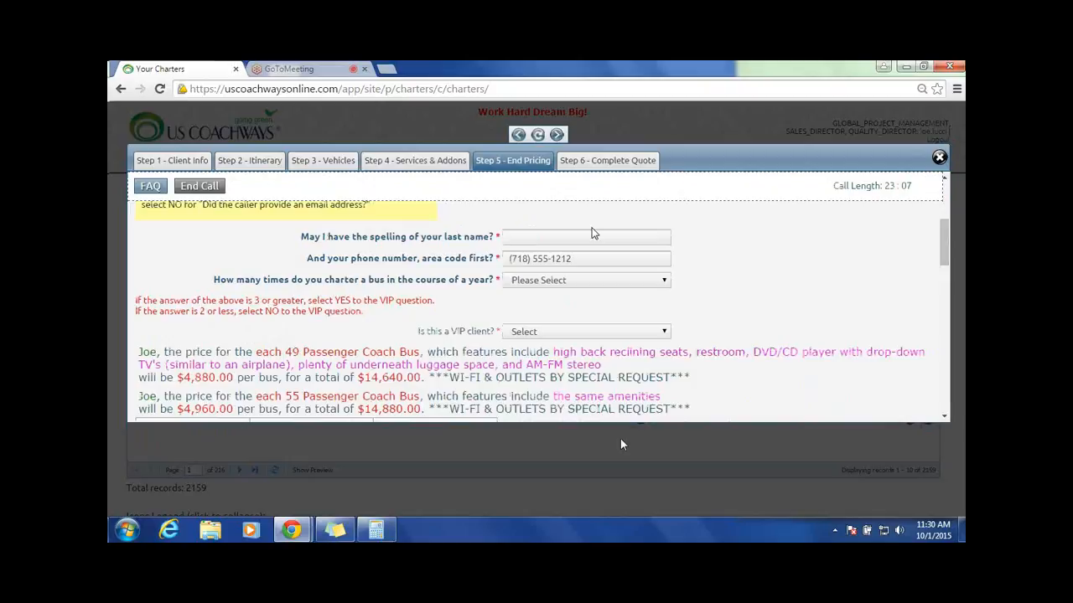
{"action": "scroll", "coordinate": [591, 233], "scroll_direction": "up", "scroll_amount": 5}
{"action": "left_click", "coordinate": [520, 282]}
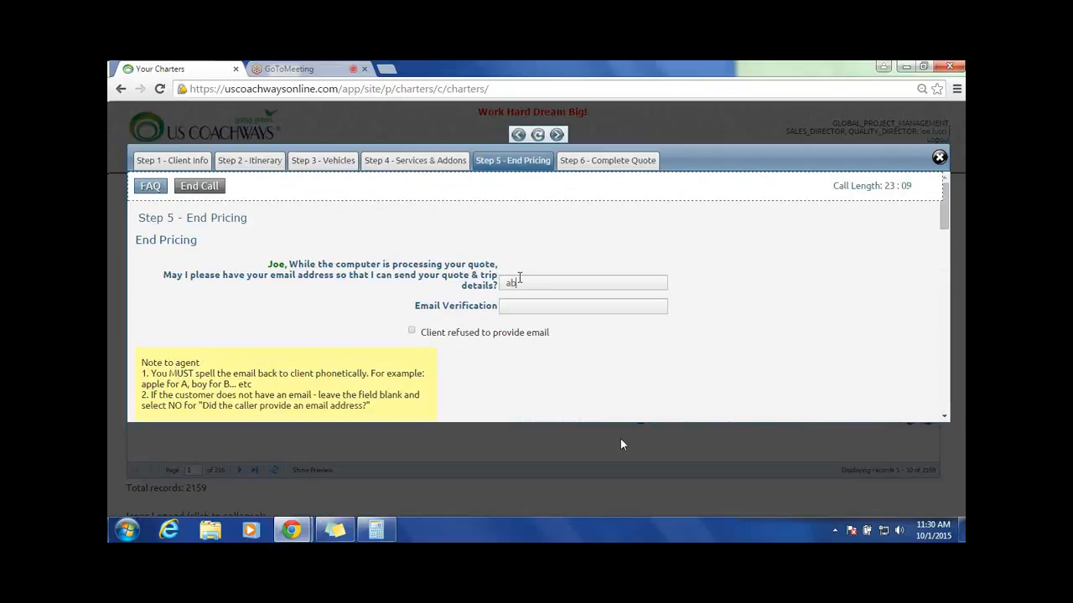
{"action": "key", "text": "Tab"}
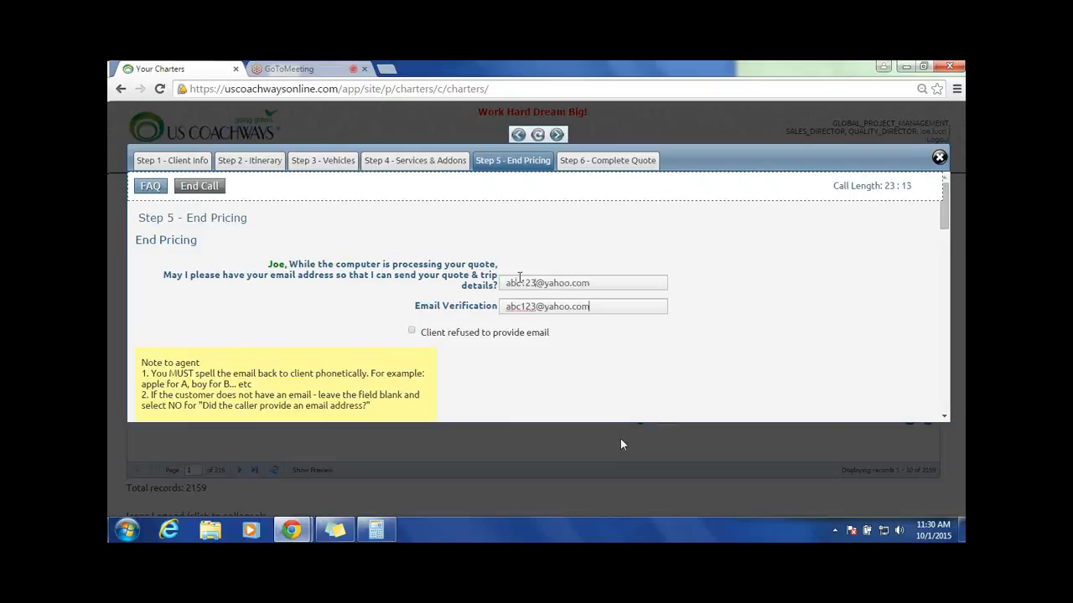
Step: Fill in the client's last name and set the number of bus charters per year to 3
{"action": "type", "text": "Sm"}
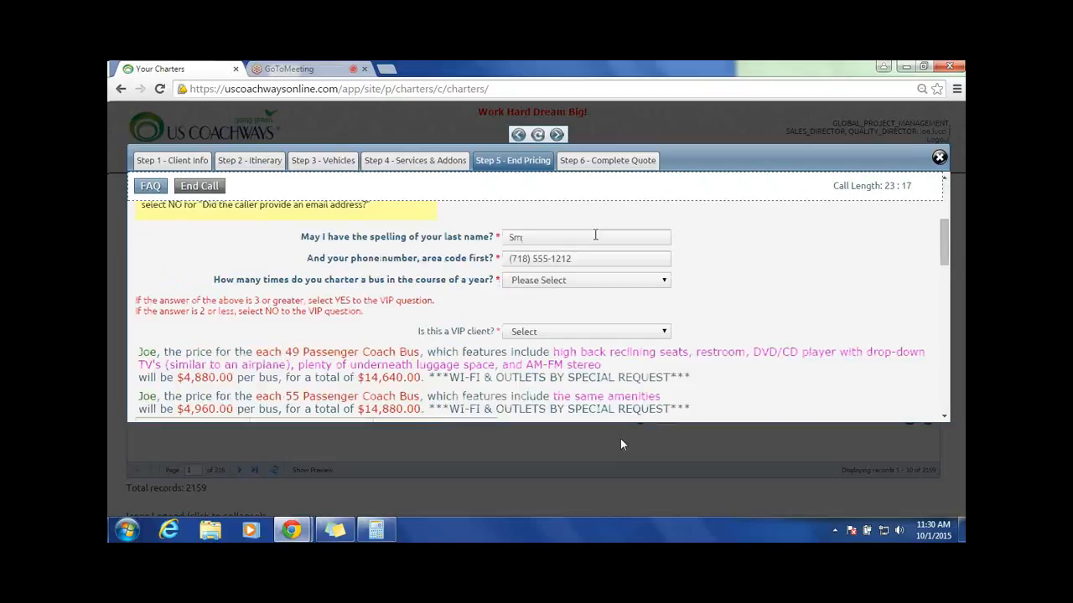
{"action": "type", "text": "iith"}
{"action": "key", "text": "BackSpace"}
{"action": "key", "text": "BackSpace"}
{"action": "type", "text": "h"}
{"action": "left_click", "coordinate": [600, 279]}
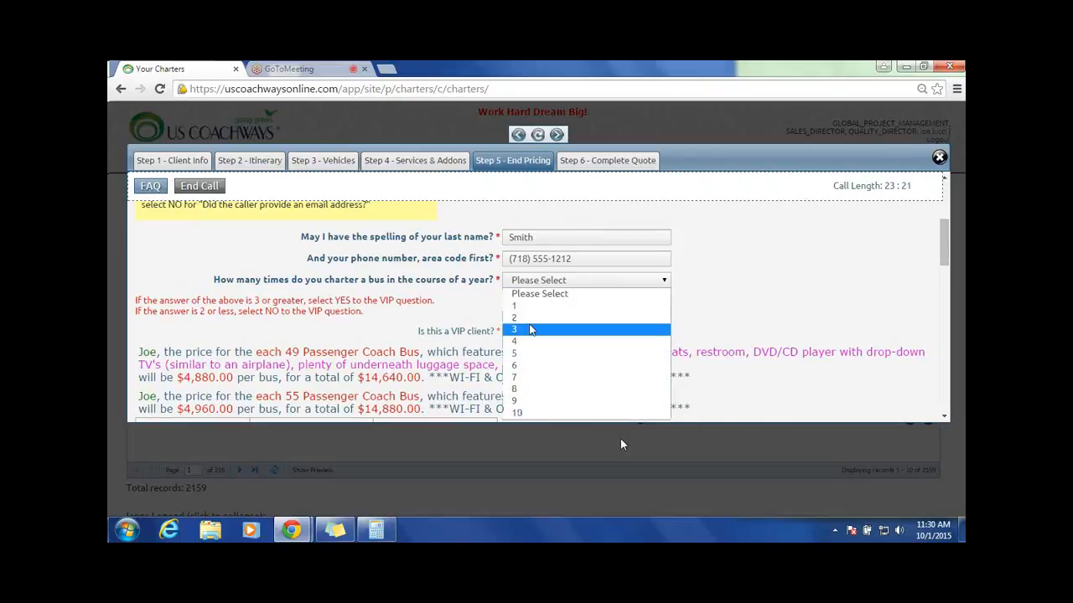
{"action": "left_click", "coordinate": [530, 330]}
Step: Examine the per-bus price, the total and the per-person cost of the three-bus overnight quotes
{"action": "scroll", "coordinate": [821, 287], "scroll_direction": "down", "scroll_amount": 3}
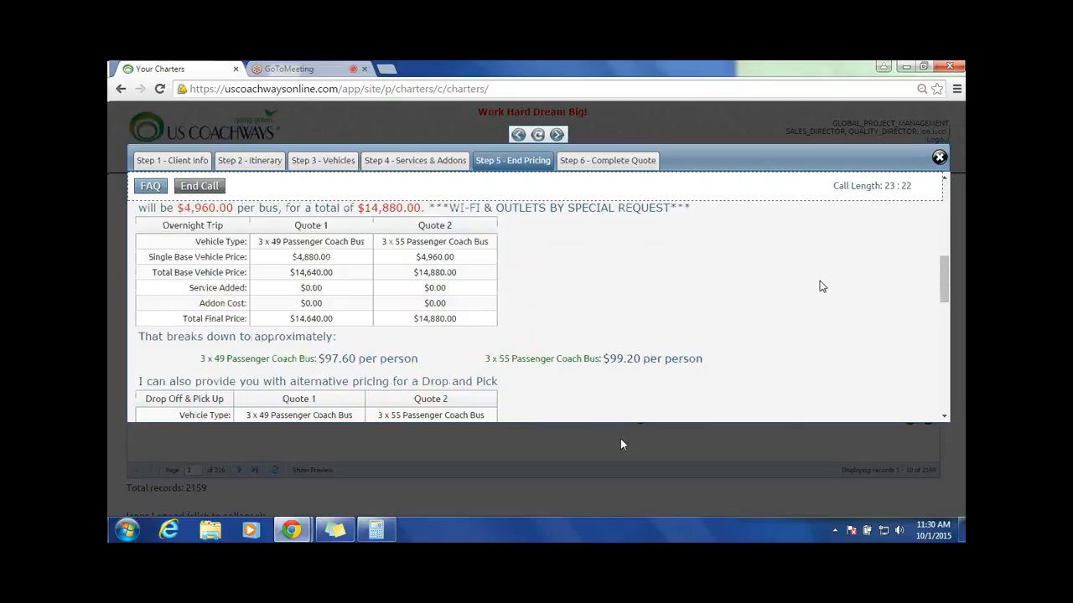
{"action": "scroll", "coordinate": [821, 287], "scroll_direction": "up", "scroll_amount": 2}
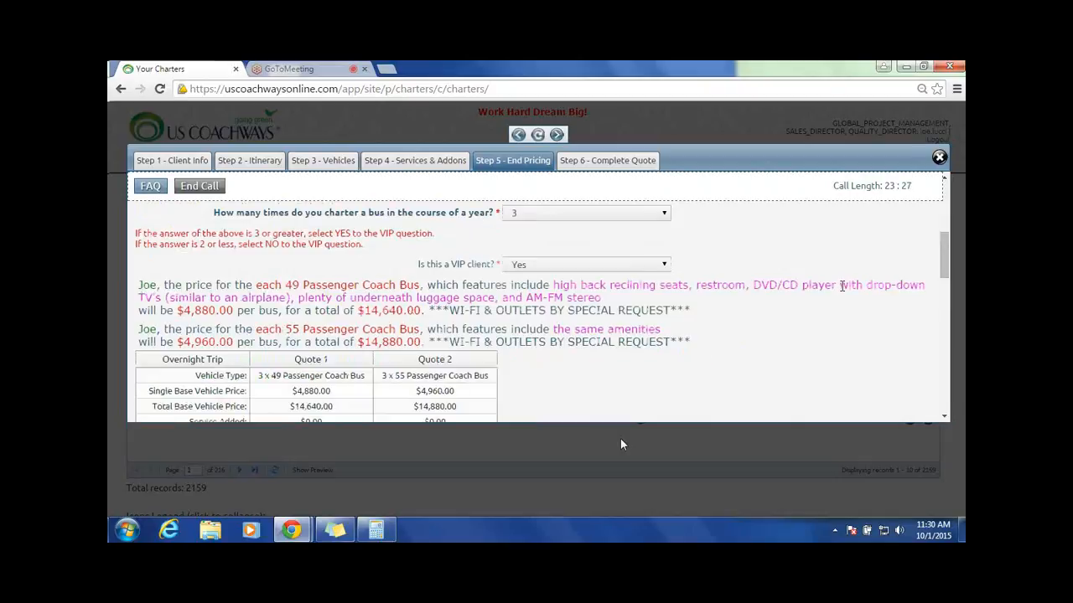
{"action": "triple_click", "coordinate": [193, 310]}
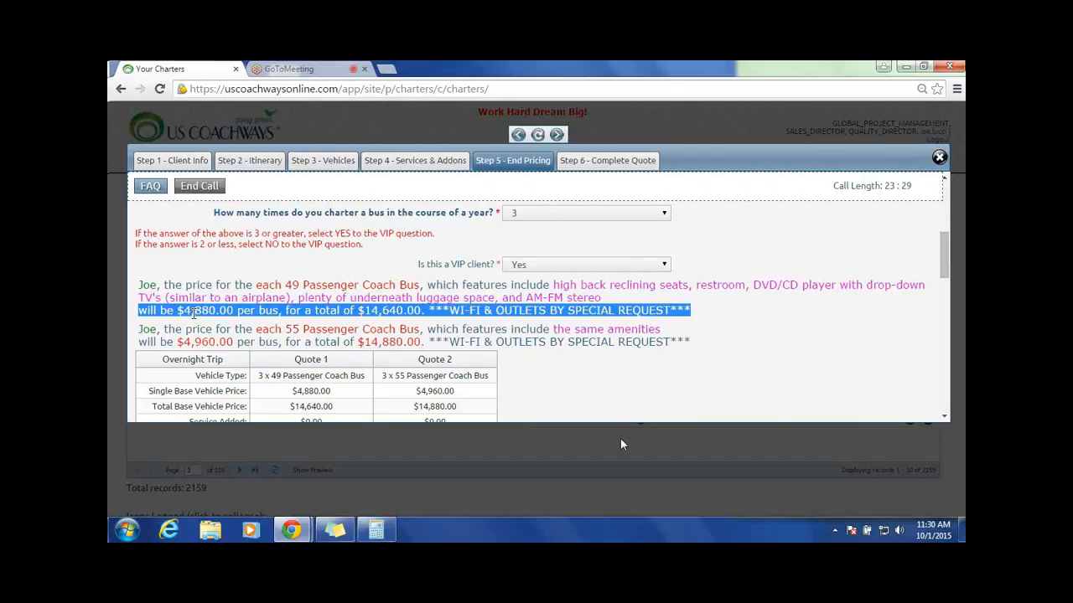
{"action": "double_click", "coordinate": [392, 308]}
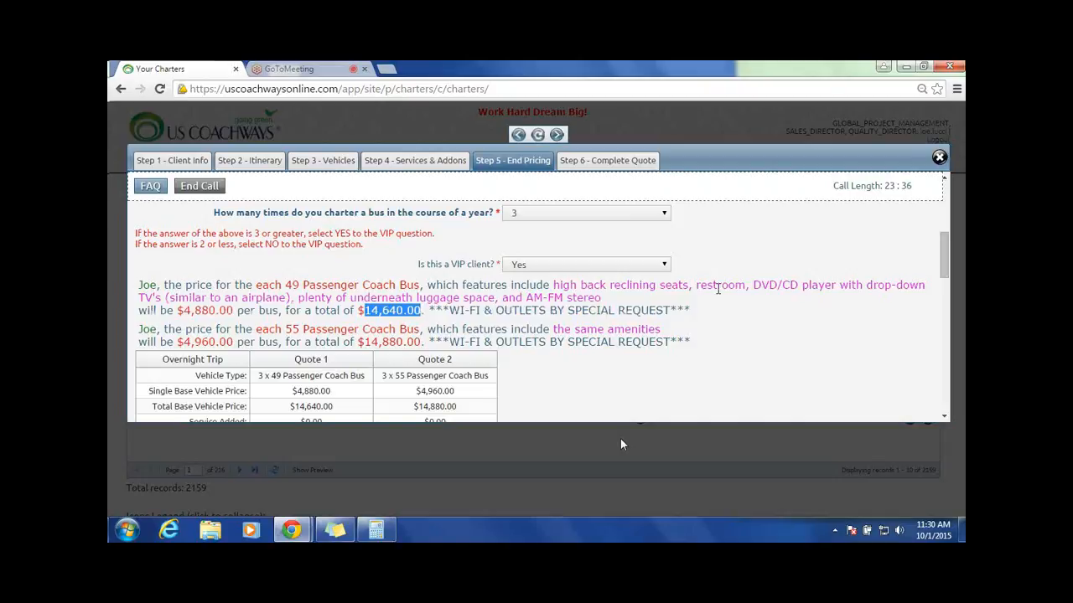
{"action": "scroll", "coordinate": [717, 289], "scroll_direction": "down", "scroll_amount": 5}
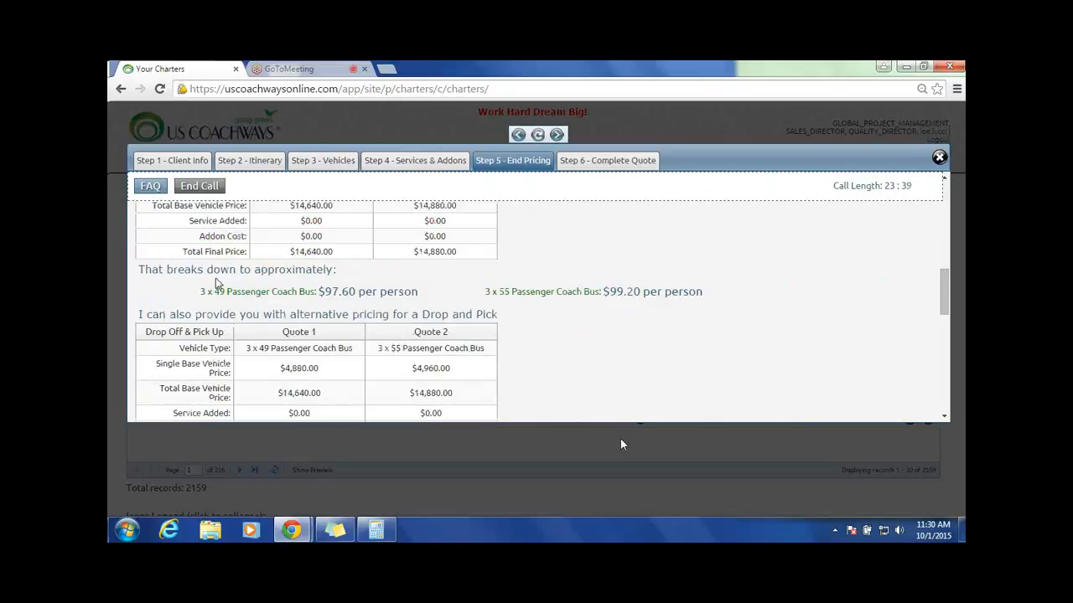
{"action": "triple_click", "coordinate": [378, 293]}
{"action": "left_click", "coordinate": [584, 272]}
{"action": "triple_click", "coordinate": [334, 292]}
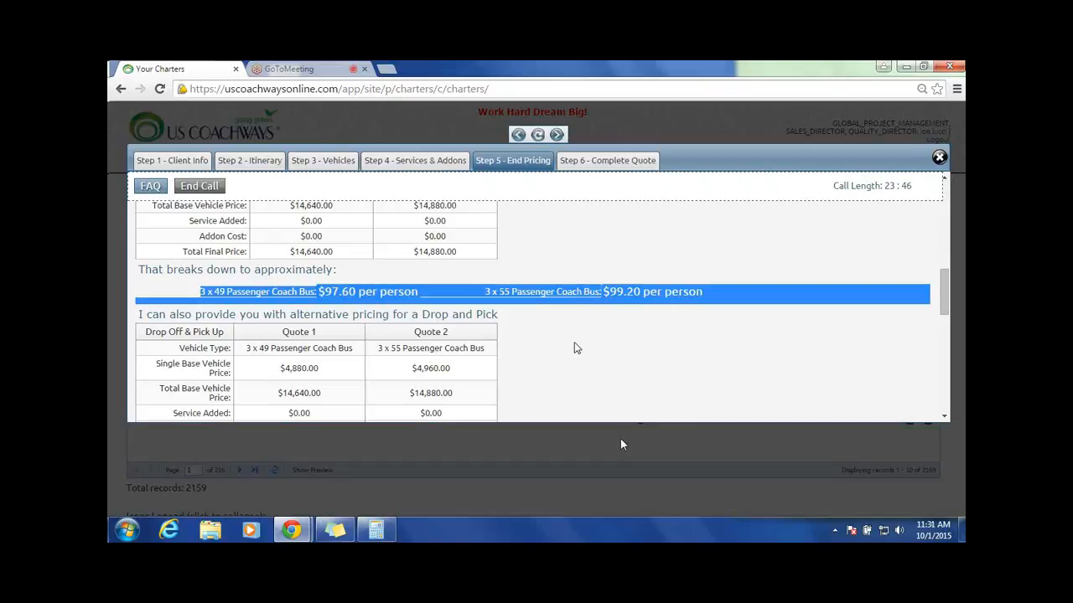
{"action": "scroll", "coordinate": [574, 344], "scroll_direction": "up", "scroll_amount": 2}
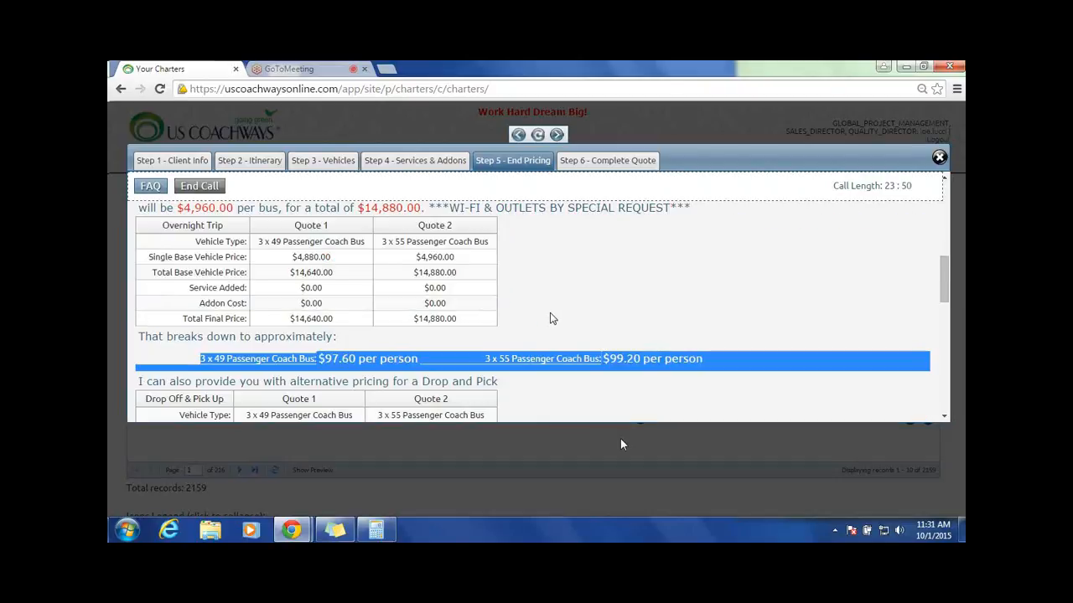
{"action": "scroll", "coordinate": [553, 319], "scroll_direction": "down", "scroll_amount": 2}
{"action": "left_click", "coordinate": [589, 275]}
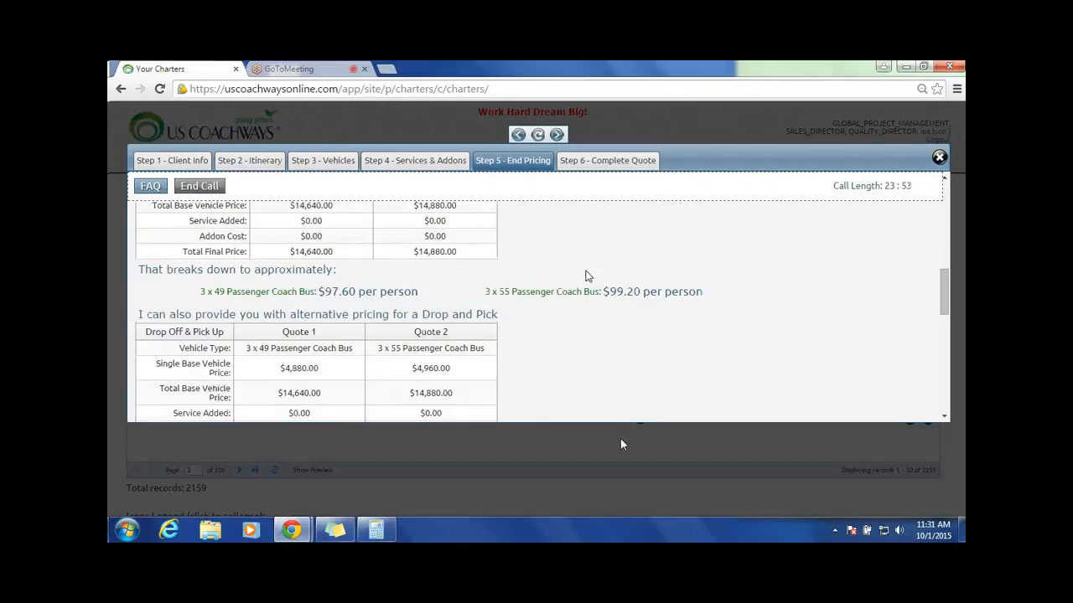
Step: Compare the overnight pricing with the Drop Off & Pick Up alternative and read on to the driver room and reservation questions
{"action": "scroll", "coordinate": [457, 300], "scroll_direction": "down", "scroll_amount": 4}
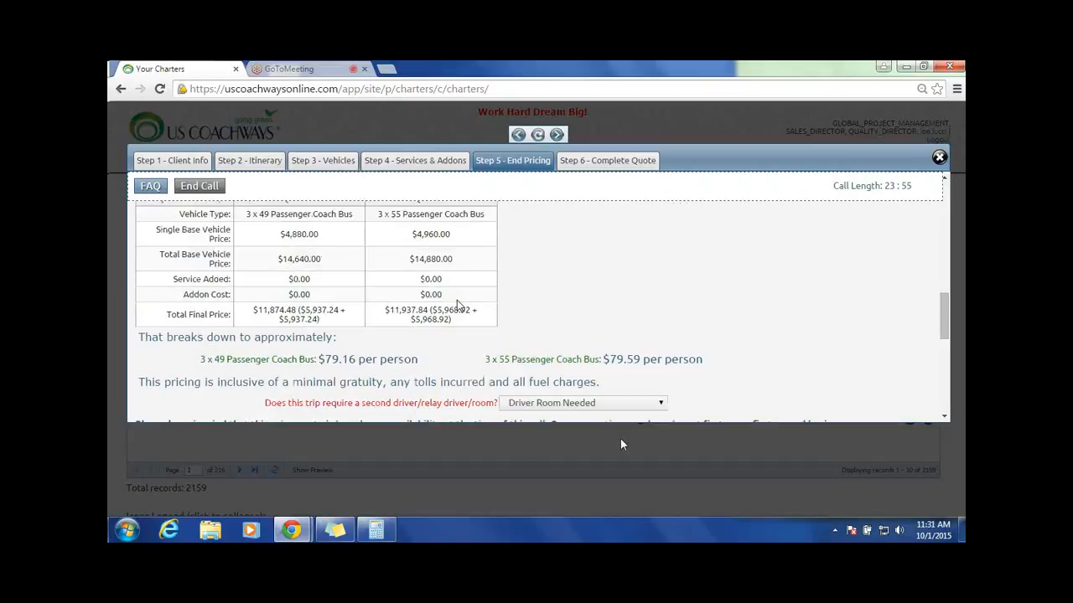
{"action": "scroll", "coordinate": [456, 304], "scroll_direction": "up", "scroll_amount": 4}
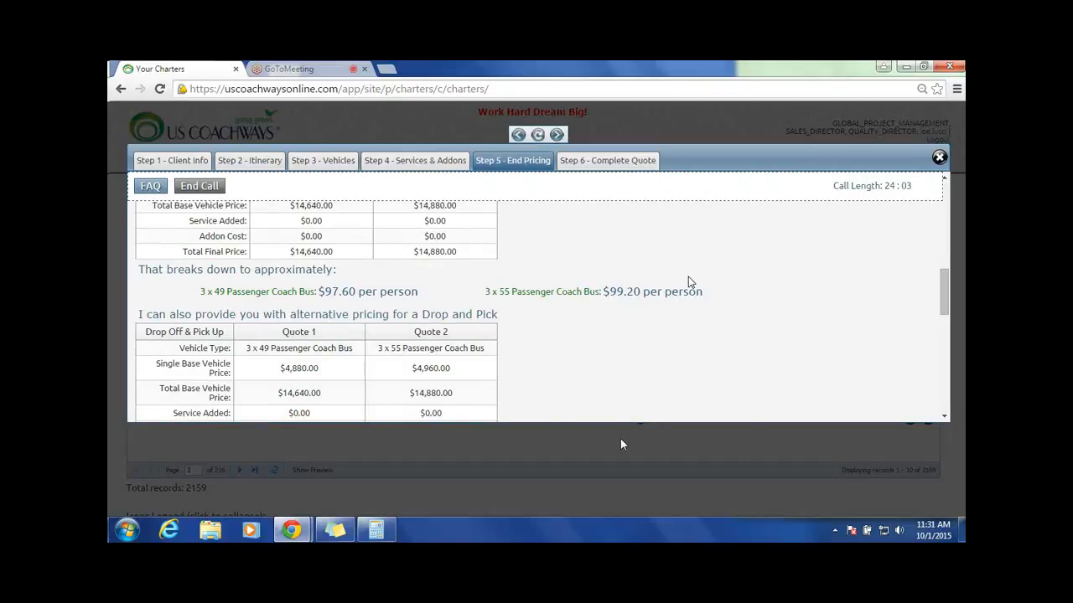
{"action": "scroll", "coordinate": [709, 243], "scroll_direction": "up", "scroll_amount": 3}
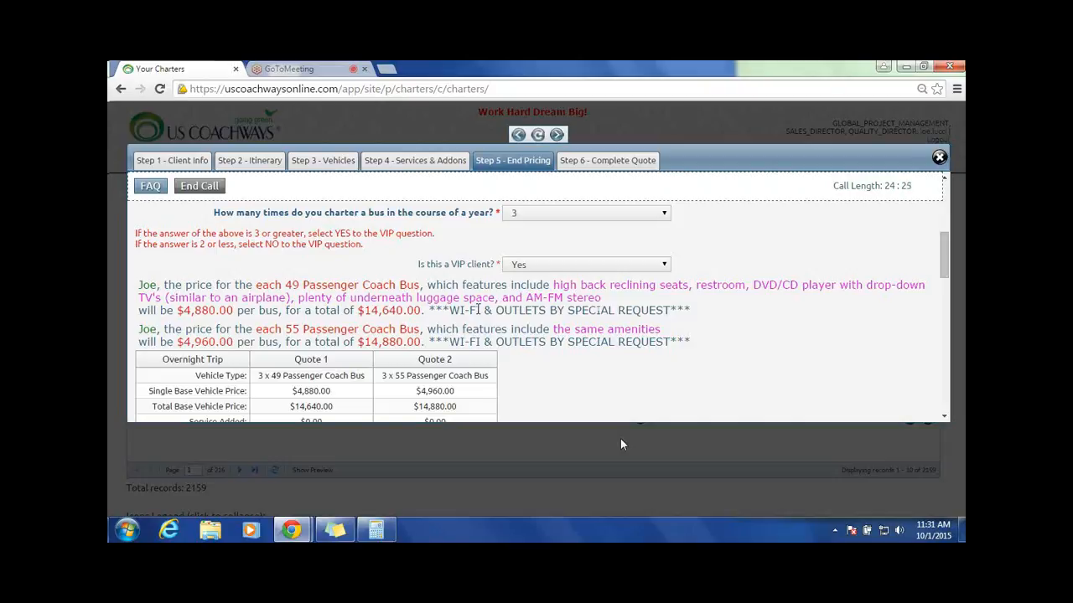
{"action": "scroll", "coordinate": [378, 356], "scroll_direction": "down", "scroll_amount": 3}
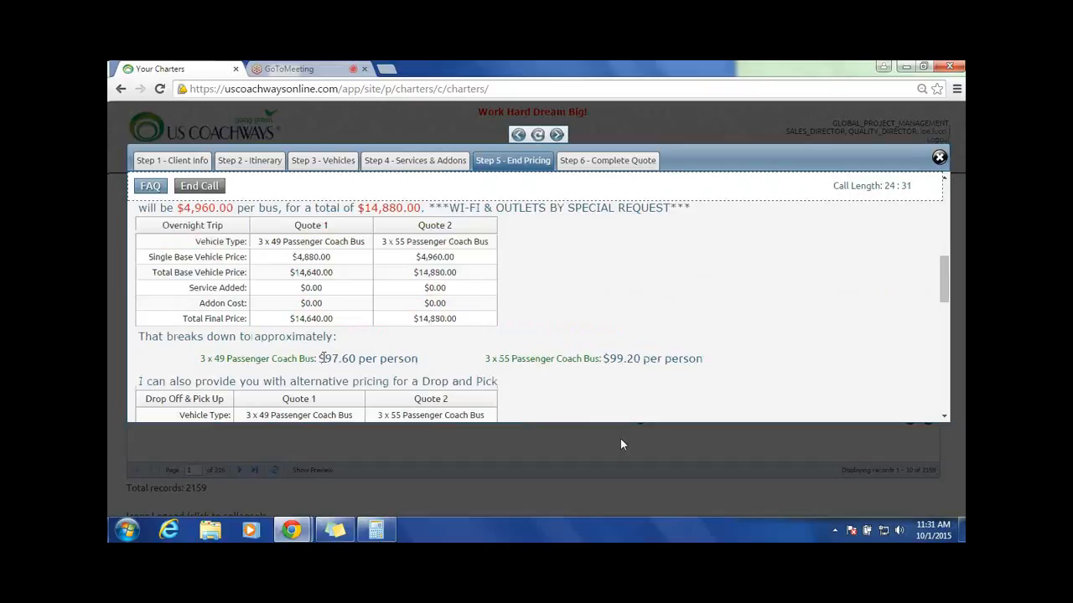
{"action": "left_click_drag", "start_coordinate": [321, 357], "coordinate": [359, 359]}
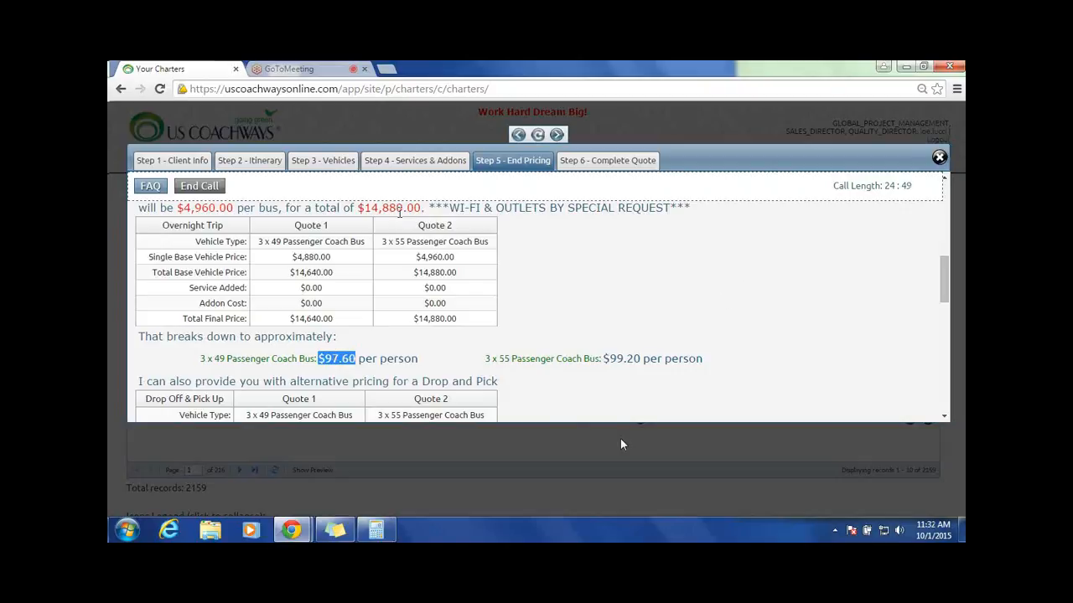
{"action": "scroll", "coordinate": [693, 352], "scroll_direction": "down", "scroll_amount": 1}
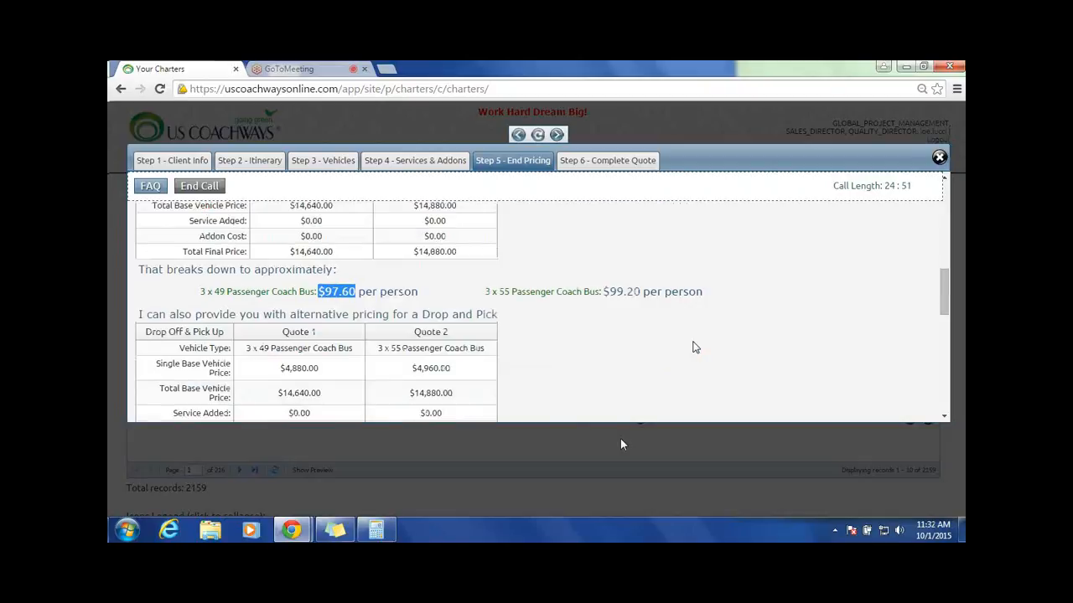
{"action": "left_click", "coordinate": [564, 343]}
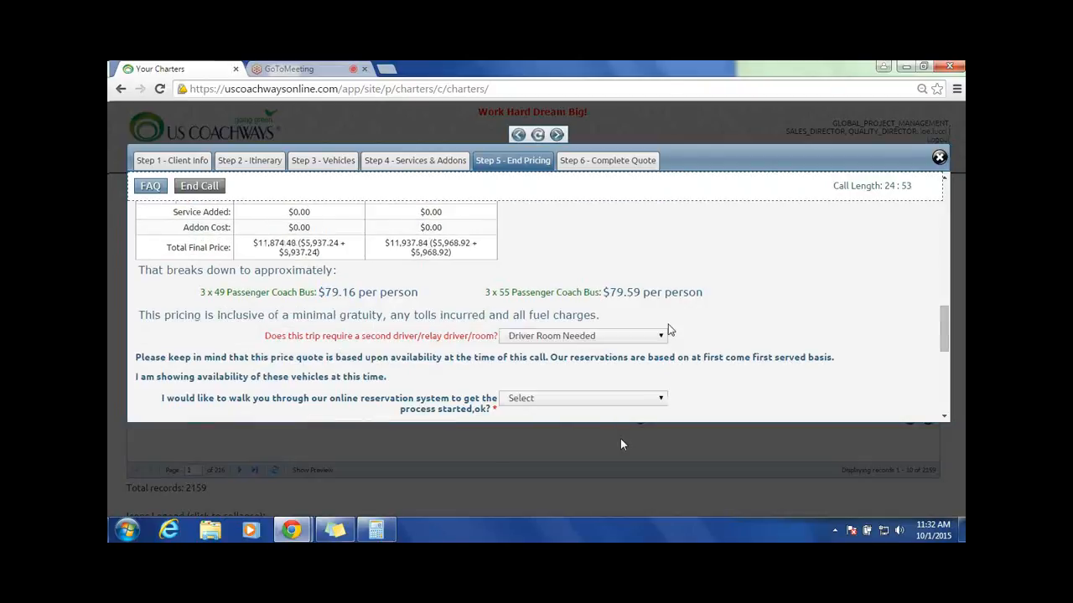
{"action": "scroll", "coordinate": [662, 318], "scroll_direction": "down", "scroll_amount": 1}
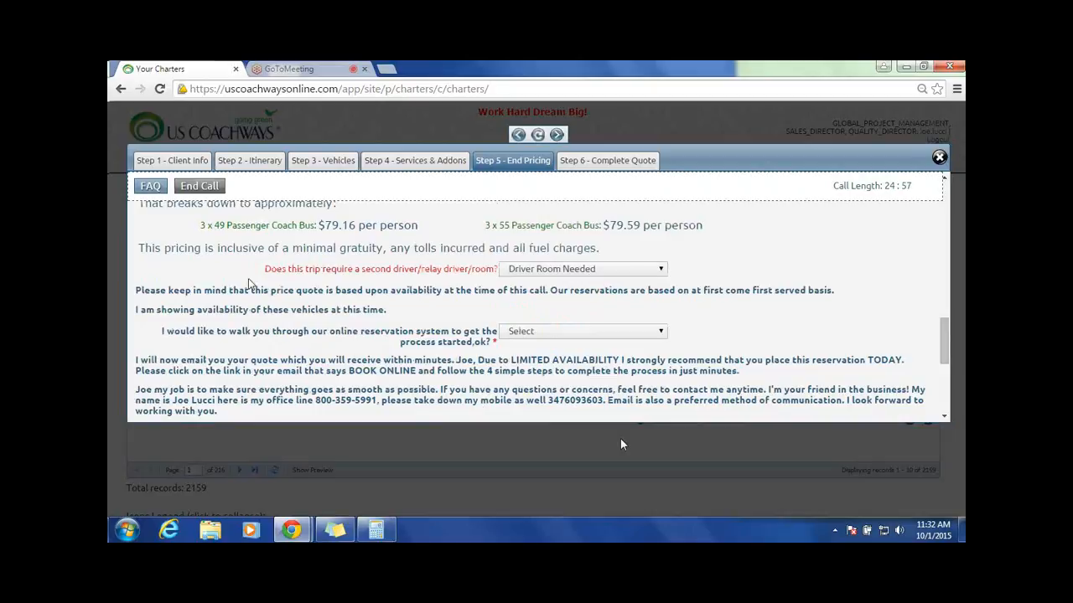
Step: Review the Drop Off & Pick Up alternative pricing, its per-person cost and the driver room question beneath it
{"action": "scroll", "coordinate": [350, 282], "scroll_direction": "up", "scroll_amount": 1}
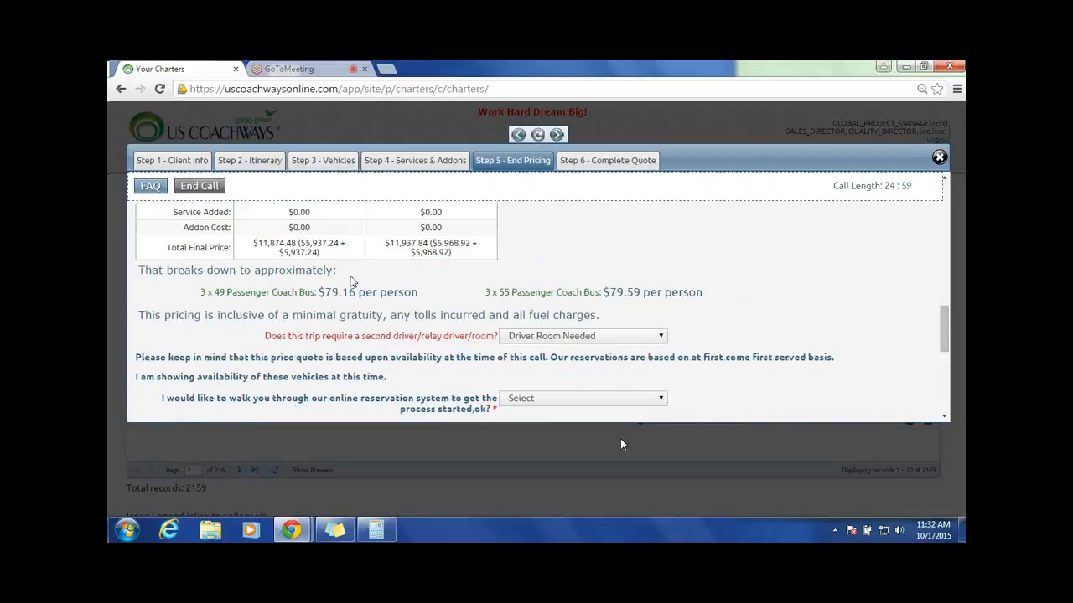
{"action": "scroll", "coordinate": [350, 281], "scroll_direction": "up", "scroll_amount": 2}
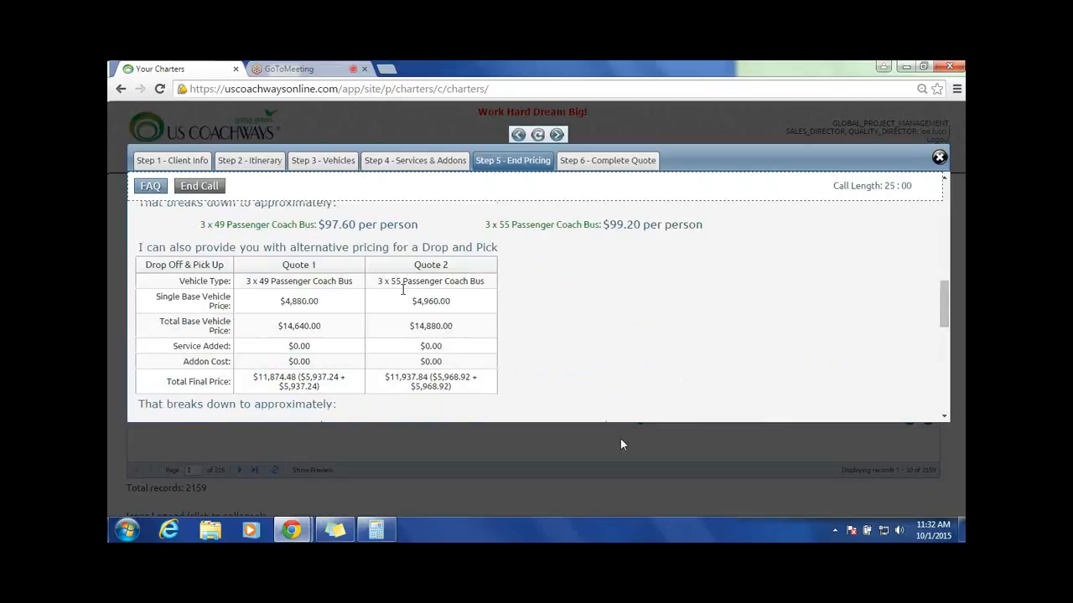
{"action": "scroll", "coordinate": [402, 289], "scroll_direction": "up", "scroll_amount": 2}
{"action": "scroll", "coordinate": [726, 346], "scroll_direction": "down", "scroll_amount": 1}
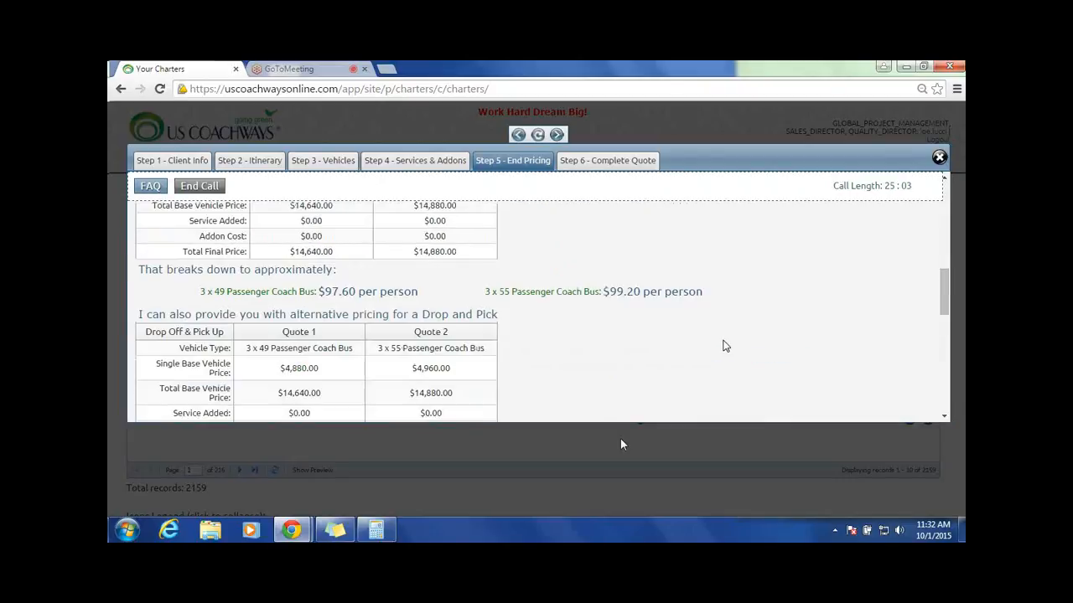
{"action": "left_click_drag", "start_coordinate": [131, 317], "coordinate": [530, 378]}
{"action": "scroll", "coordinate": [531, 378], "scroll_direction": "down", "scroll_amount": 1}
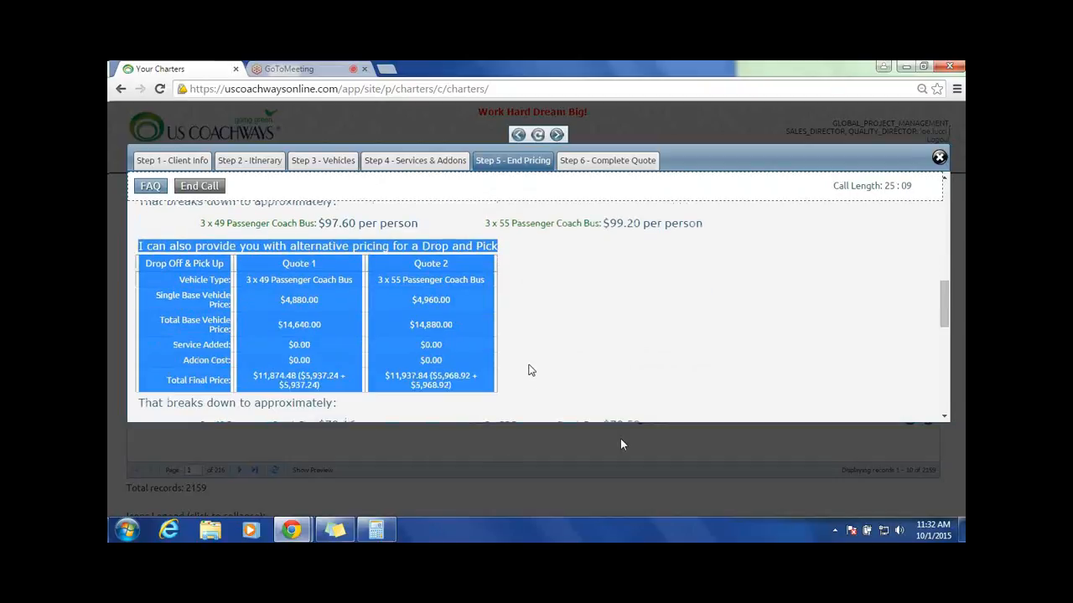
{"action": "left_click", "coordinate": [529, 370]}
{"action": "scroll", "coordinate": [562, 322], "scroll_direction": "down", "scroll_amount": 1}
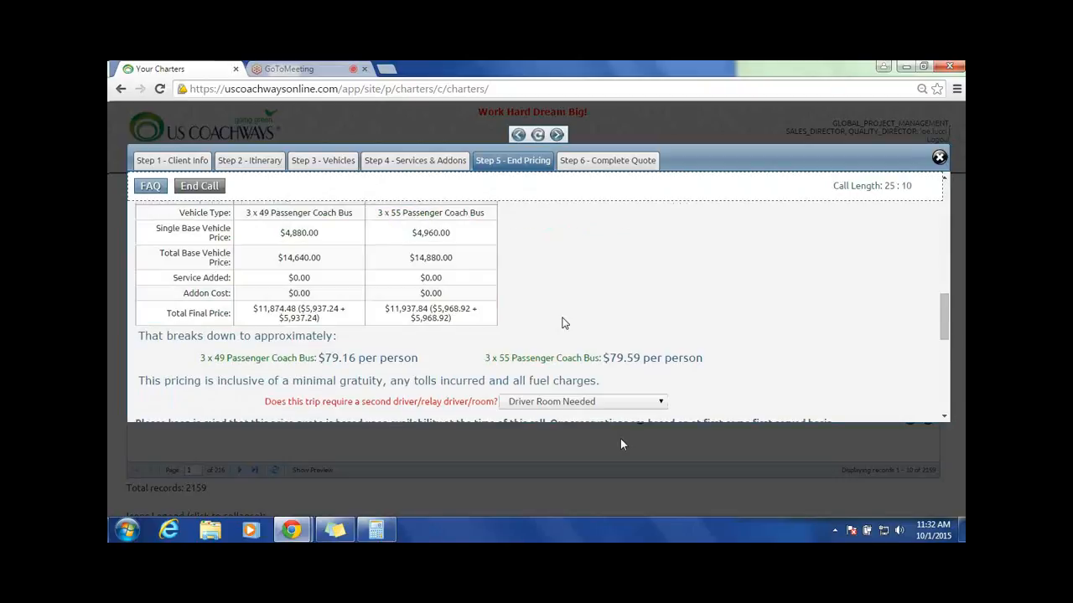
{"action": "scroll", "coordinate": [563, 323], "scroll_direction": "down", "scroll_amount": 1}
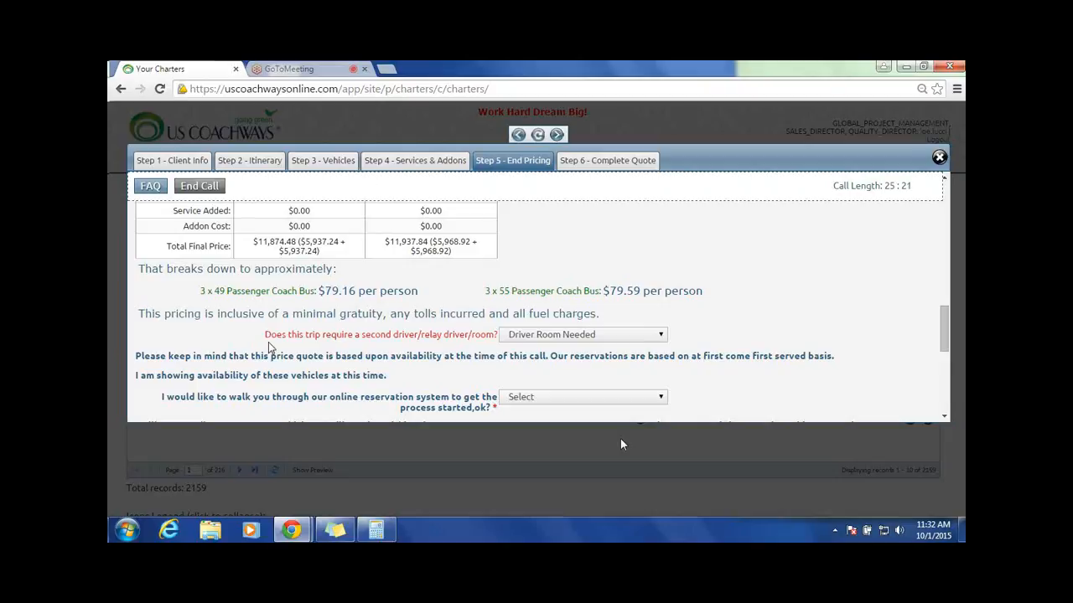
{"action": "scroll", "coordinate": [268, 346], "scroll_direction": "down", "scroll_amount": 2}
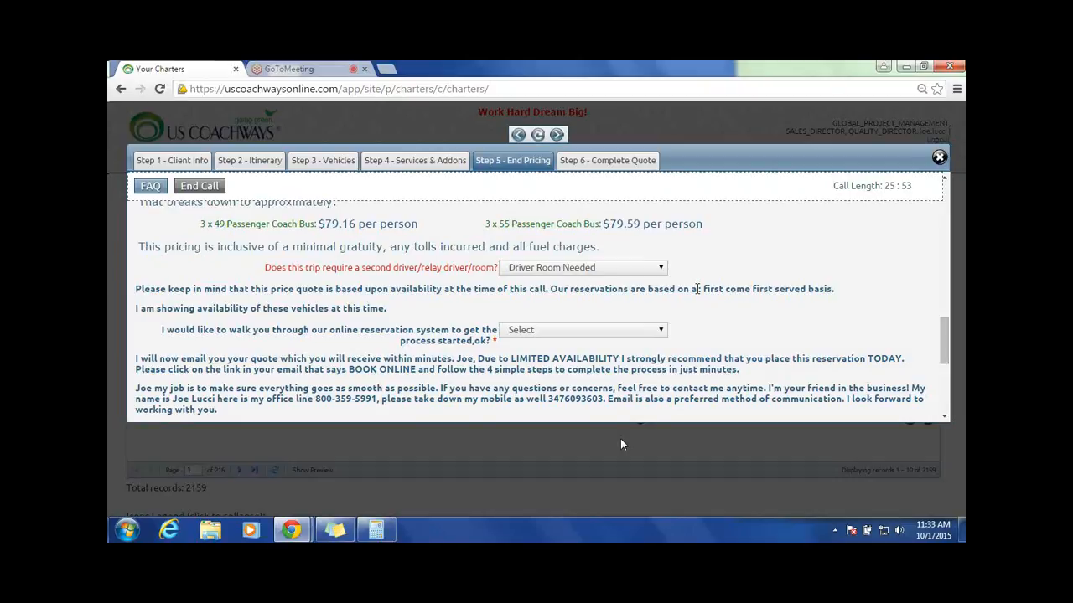
Step: Read the online reservation walk-through question with its answer options and the closing script about contacting the agent
{"action": "left_click_drag", "start_coordinate": [162, 330], "coordinate": [257, 361]}
{"action": "left_click_drag", "start_coordinate": [161, 330], "coordinate": [672, 335]}
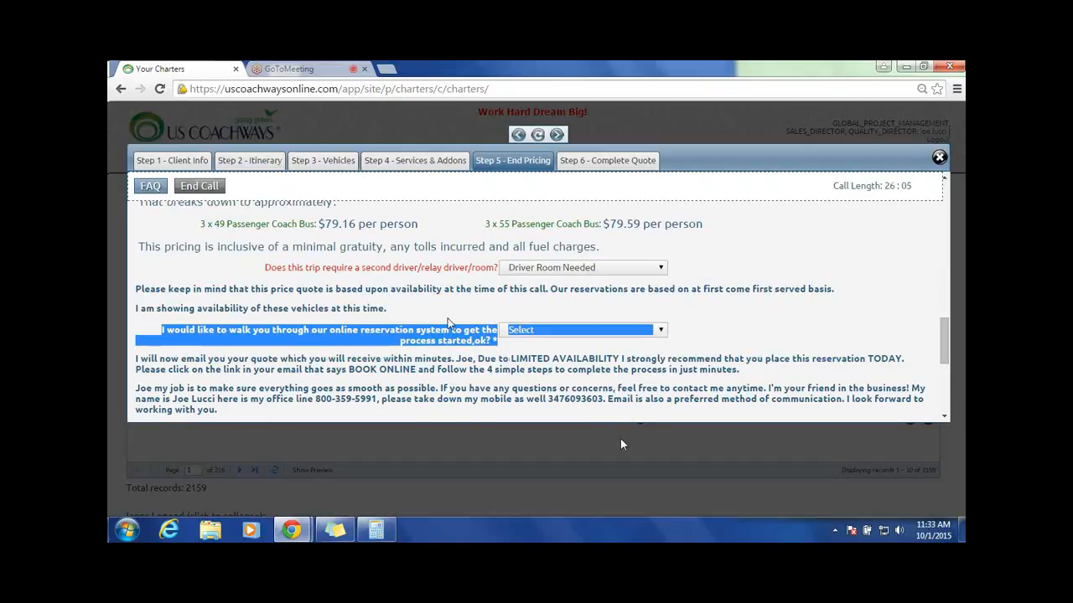
{"action": "left_click", "coordinate": [642, 330]}
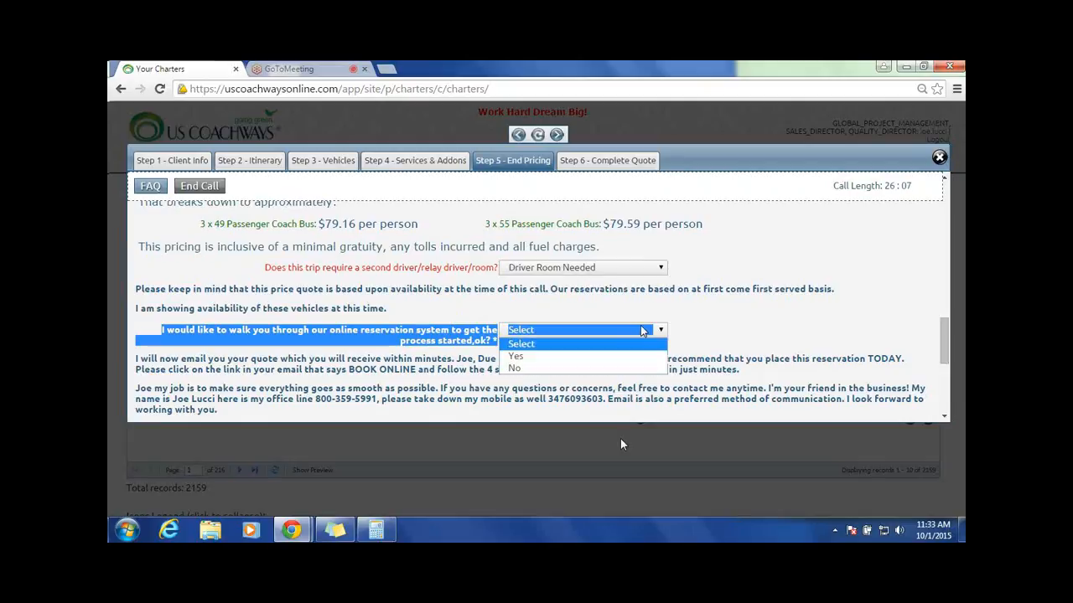
{"action": "left_click", "coordinate": [724, 321]}
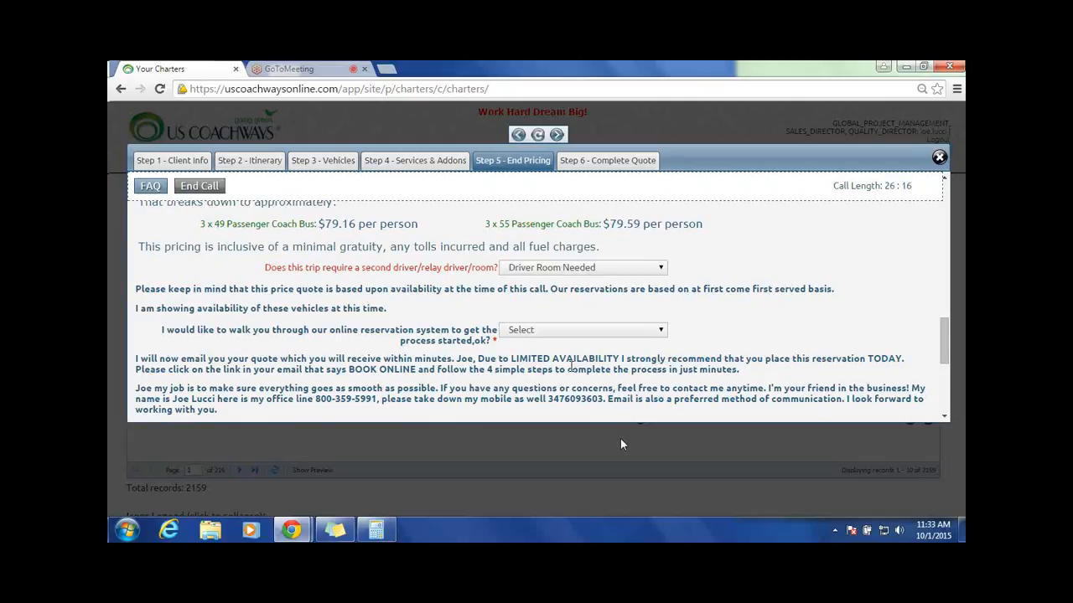
{"action": "scroll", "coordinate": [670, 352], "scroll_direction": "down", "scroll_amount": 2}
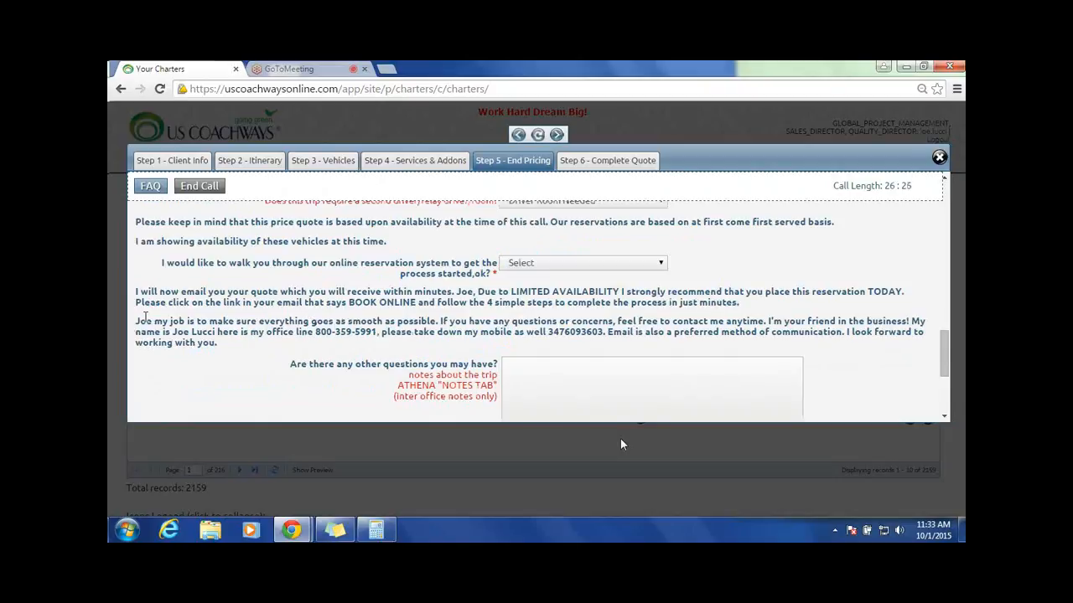
{"action": "left_click_drag", "start_coordinate": [136, 321], "coordinate": [214, 345]}
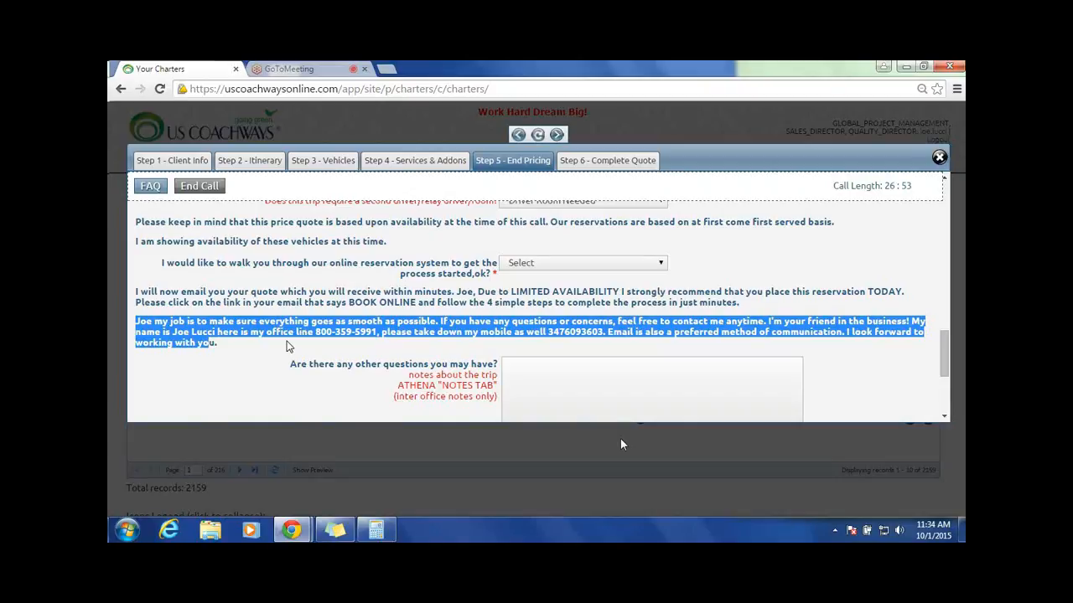
Step: Answer No to the online reservation walk-through and mark the price as not within the client's budget
{"action": "left_click", "coordinate": [660, 264]}
{"action": "left_click", "coordinate": [517, 302]}
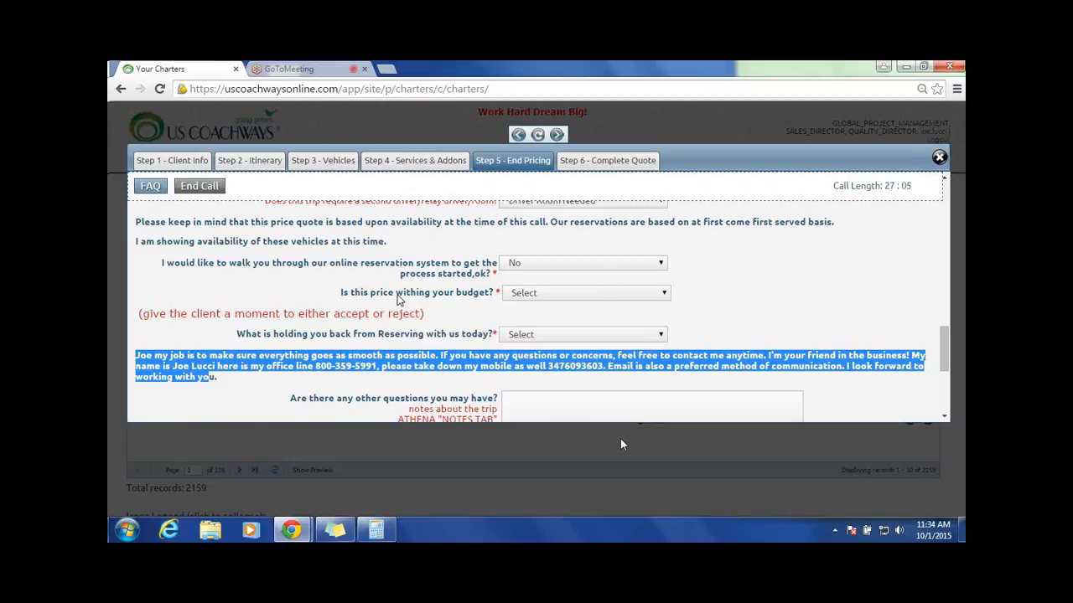
{"action": "left_click", "coordinate": [661, 297]}
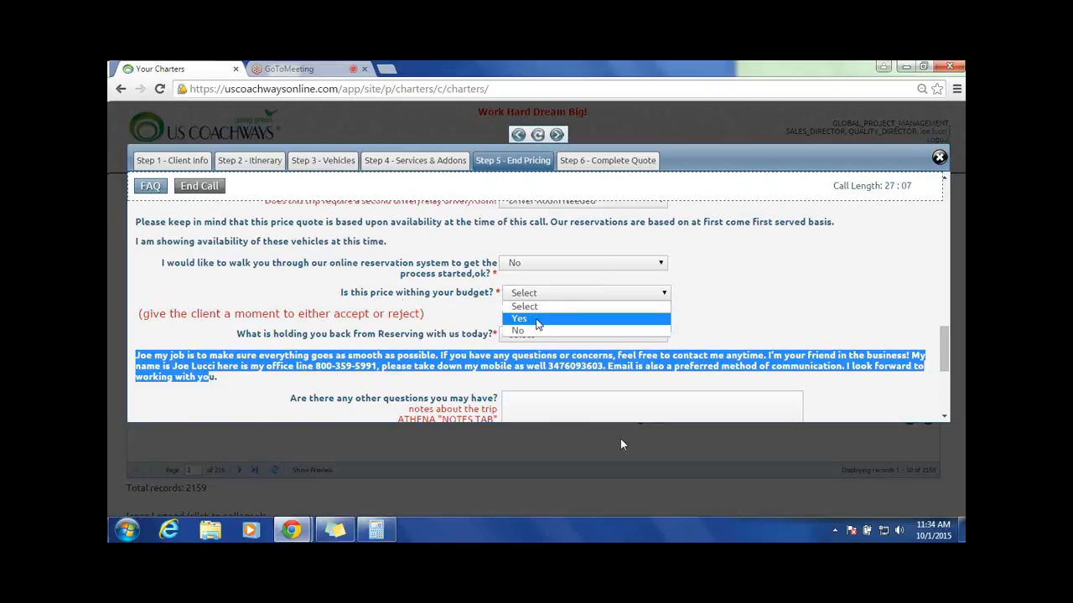
{"action": "left_click", "coordinate": [538, 321]}
{"action": "left_click", "coordinate": [665, 295]}
{"action": "left_click", "coordinate": [534, 333]}
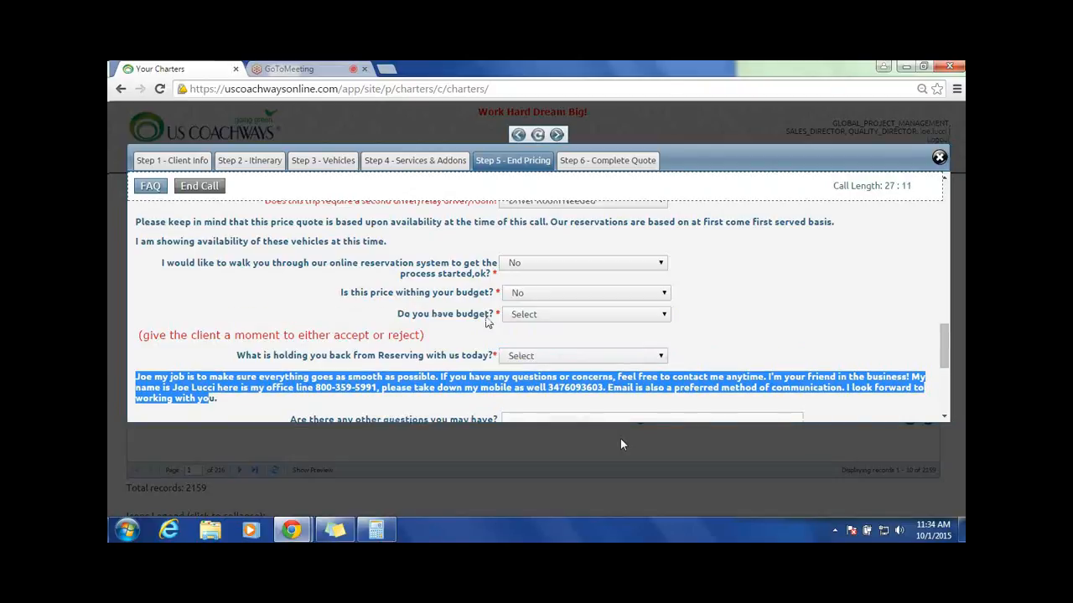
Step: Indicate that the client has a budget and enter 6000 as the amount
{"action": "left_click", "coordinate": [663, 316]}
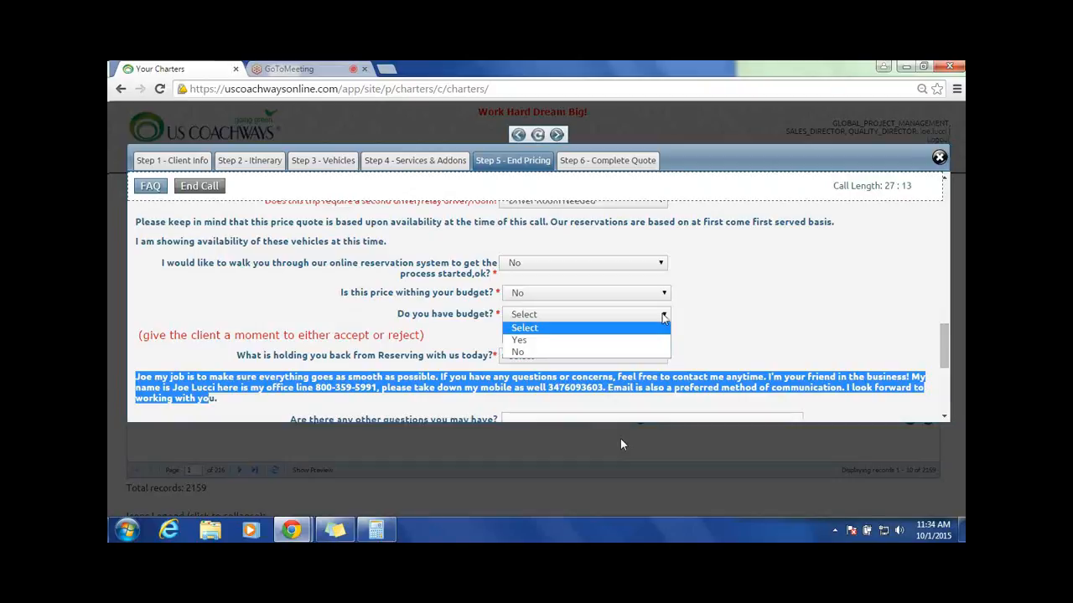
{"action": "left_click", "coordinate": [620, 340]}
{"action": "left_click", "coordinate": [585, 334]}
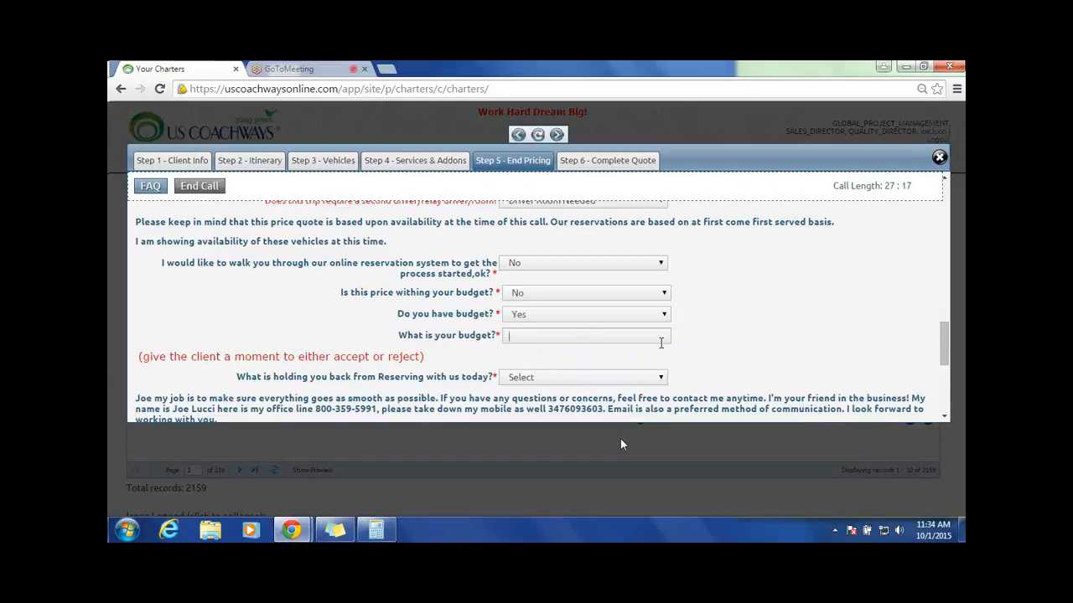
{"action": "type", "text": "$1000"}
{"action": "left_click_drag", "start_coordinate": [592, 336], "coordinate": [497, 342]}
{"action": "type", "text": "6000"}
Step: Give the need to meet with the group/decision maker as the holdback reason, with the meeting in 1 week
{"action": "scroll", "coordinate": [313, 310], "scroll_direction": "down", "scroll_amount": 2}
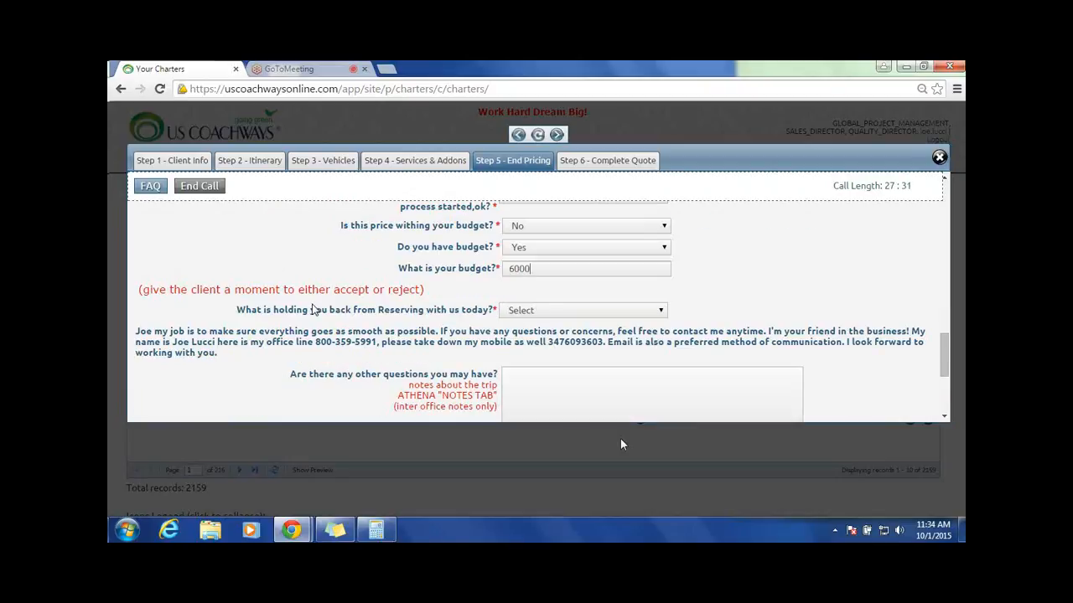
{"action": "left_click", "coordinate": [661, 311]}
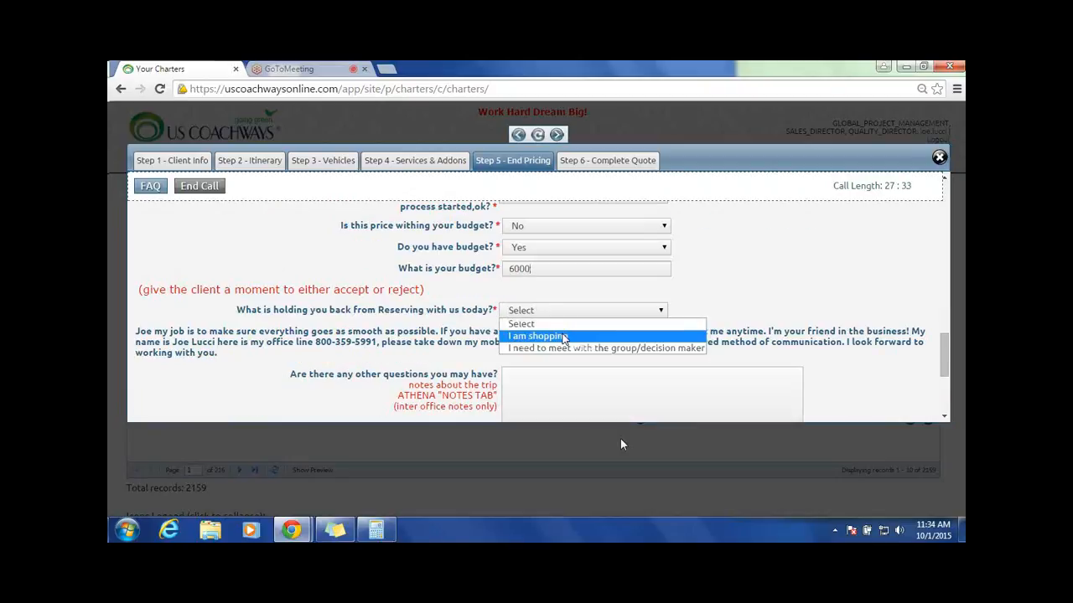
{"action": "left_click", "coordinate": [544, 348]}
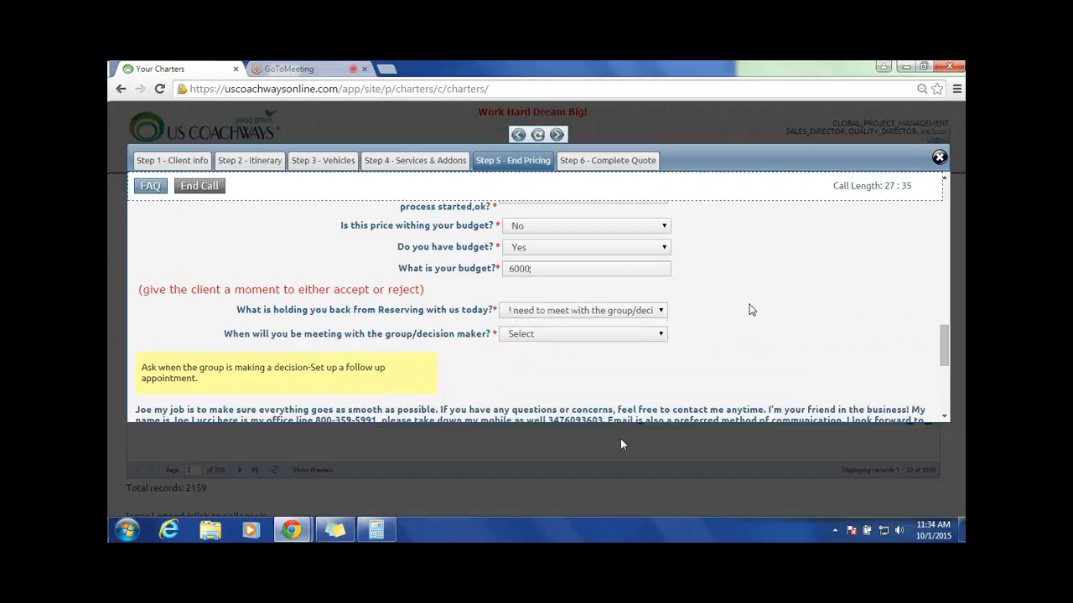
{"action": "left_click", "coordinate": [659, 334]}
{"action": "left_click", "coordinate": [537, 361]}
{"action": "scroll", "coordinate": [739, 309], "scroll_direction": "down", "scroll_amount": 2}
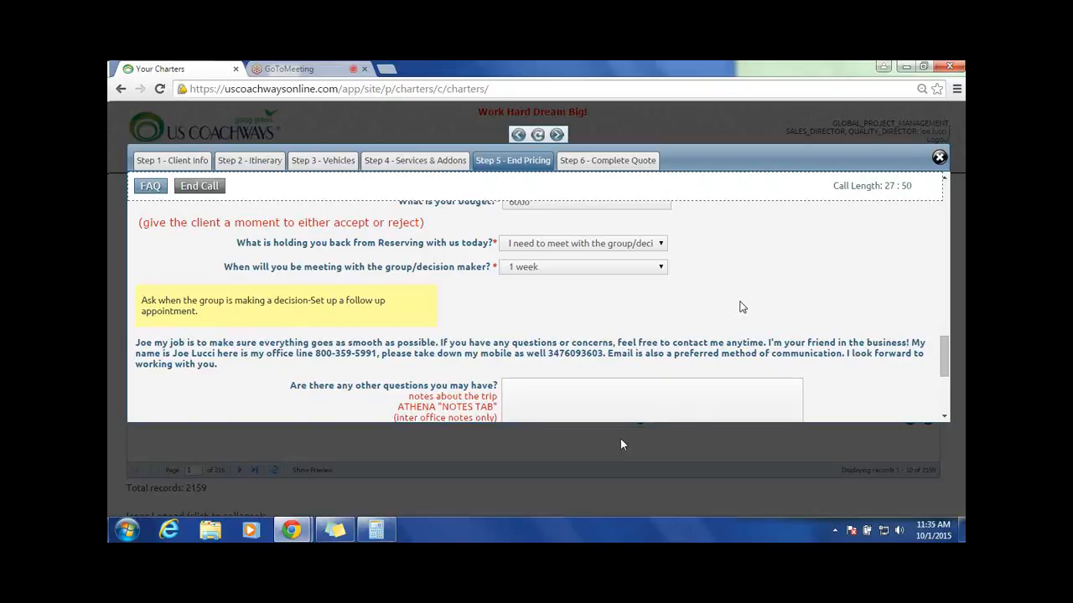
Step: Switch the online reservation walk-through answer to Yes and read the script that follows it
{"action": "scroll", "coordinate": [740, 308], "scroll_direction": "up", "scroll_amount": 2}
{"action": "scroll", "coordinate": [666, 314], "scroll_direction": "up", "scroll_amount": 1}
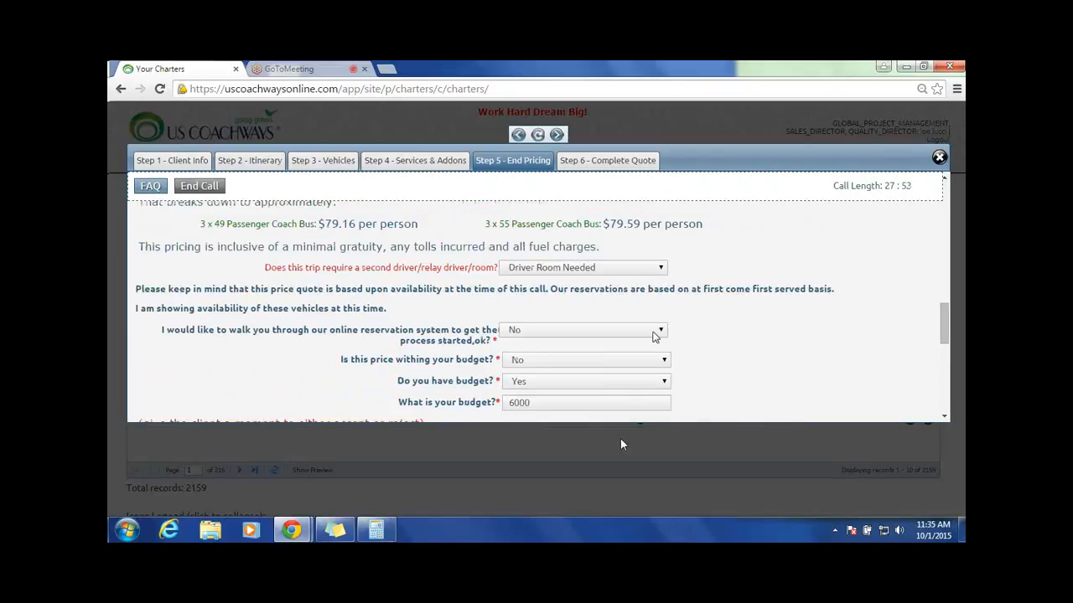
{"action": "left_click", "coordinate": [654, 332]}
{"action": "left_click", "coordinate": [611, 344]}
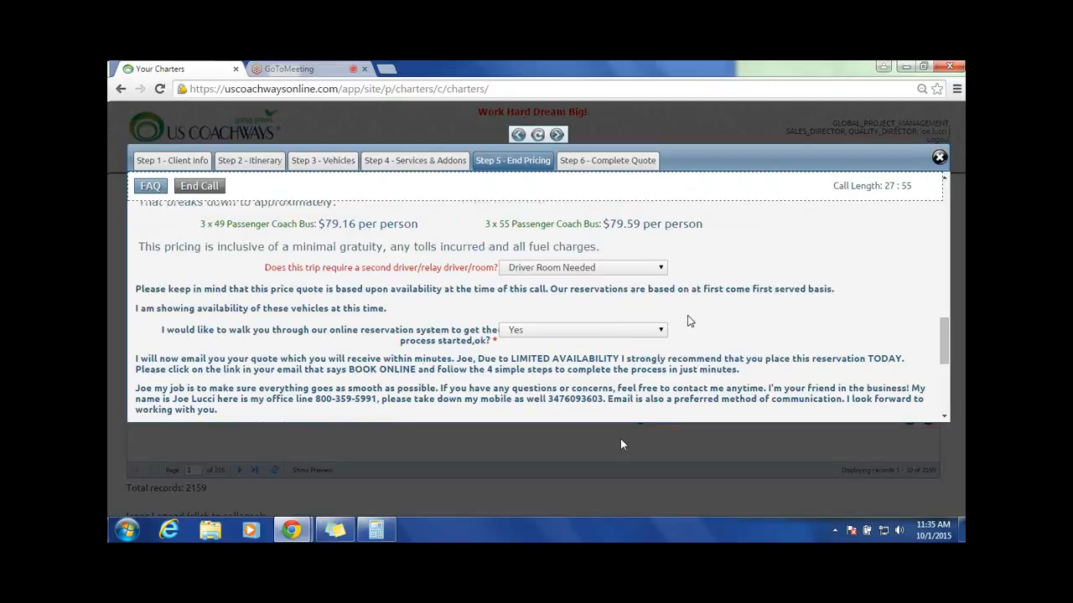
{"action": "scroll", "coordinate": [687, 318], "scroll_direction": "down", "scroll_amount": 1}
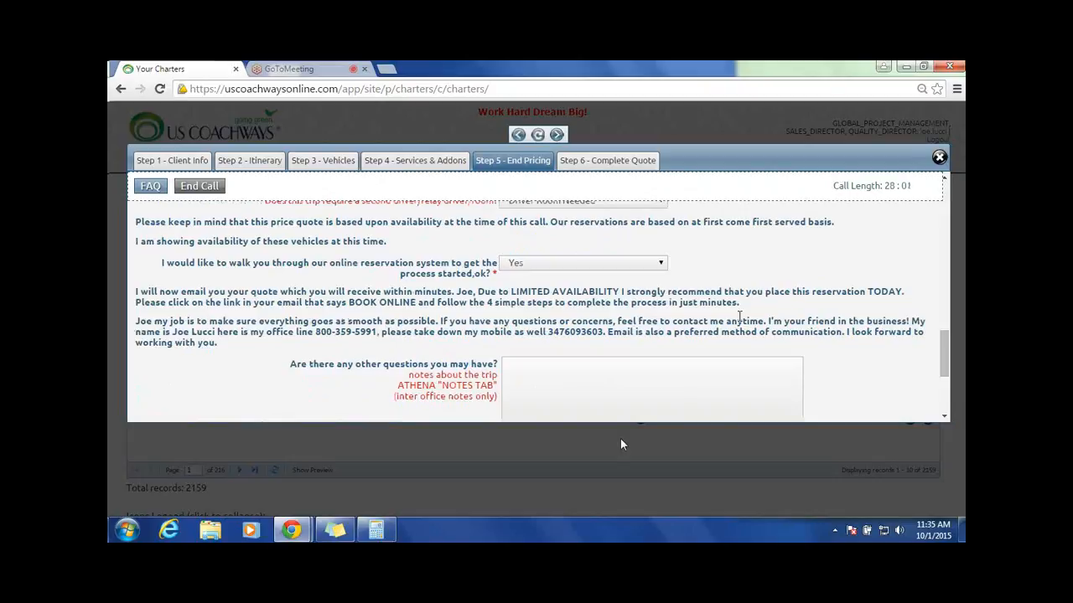
Step: Set both the online reservation walk-through and the price-within-budget question to No
{"action": "left_click", "coordinate": [659, 265]}
{"action": "left_click", "coordinate": [512, 300]}
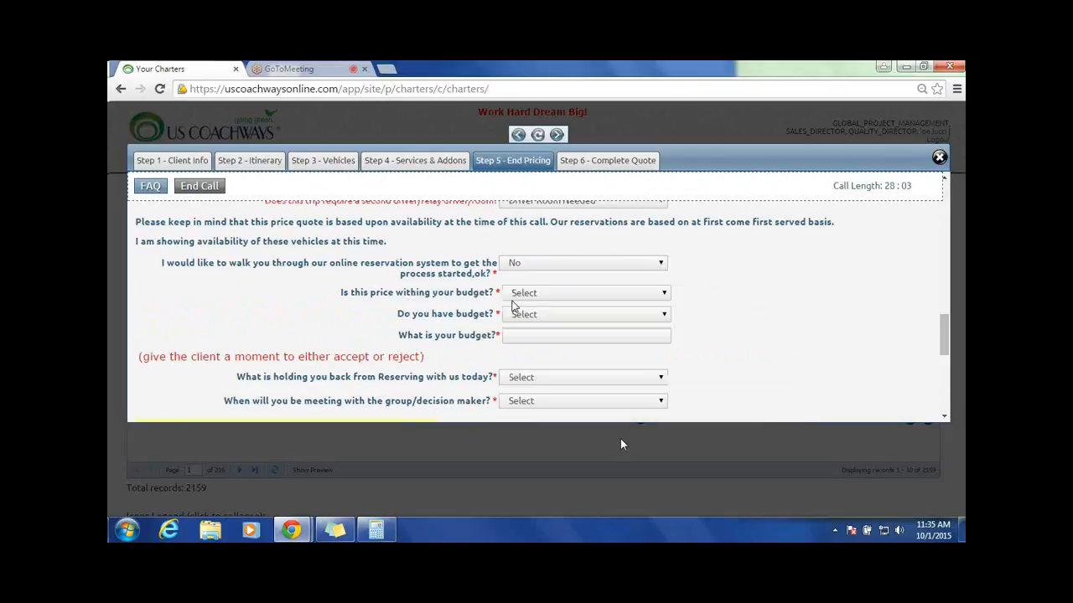
{"action": "left_click", "coordinate": [663, 294]}
{"action": "left_click", "coordinate": [541, 330]}
Step: Answer Yes to having a budget and fill in 6000 as the client's budget
{"action": "left_click", "coordinate": [536, 320]}
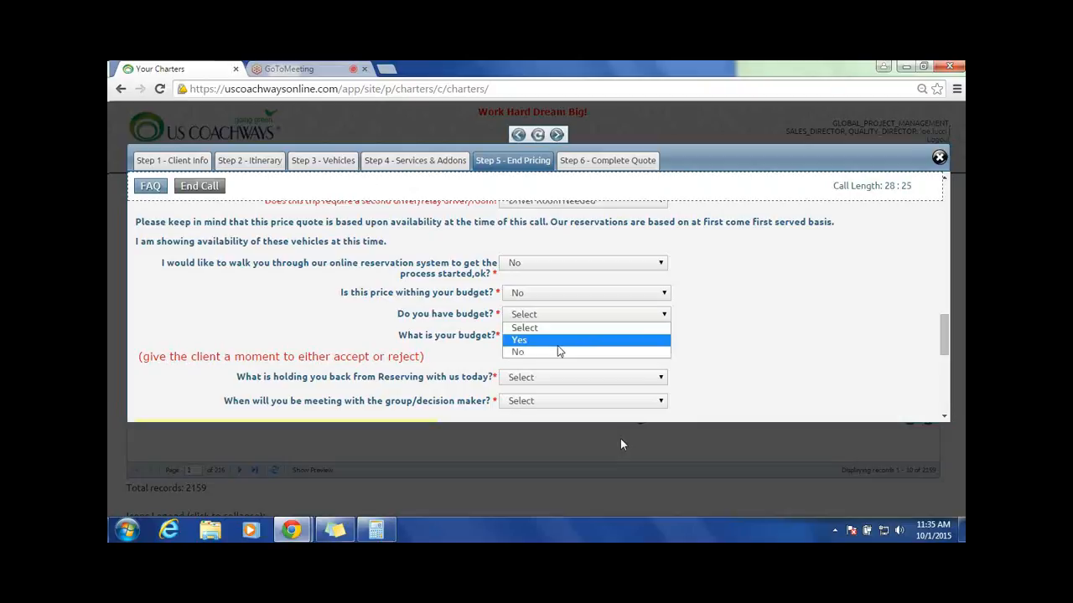
{"action": "left_click", "coordinate": [557, 342]}
{"action": "type", "text": "60"}
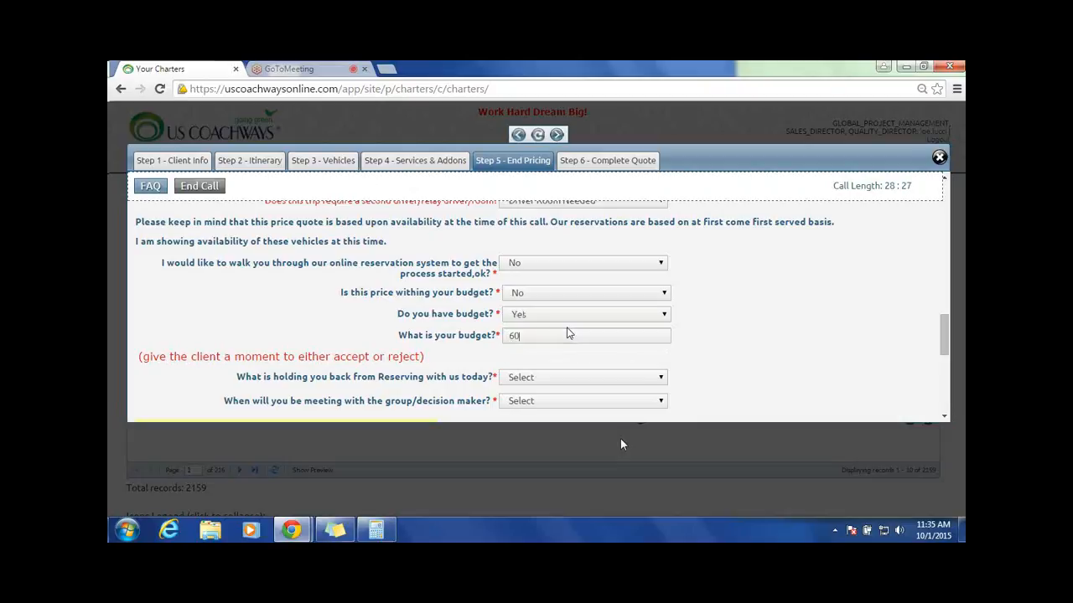
{"action": "type", "text": "00"}
Step: Record that the client needs to meet with the group/decision maker before reserving and set the meeting to 1 week
{"action": "left_click", "coordinate": [645, 383]}
{"action": "left_click", "coordinate": [537, 403]}
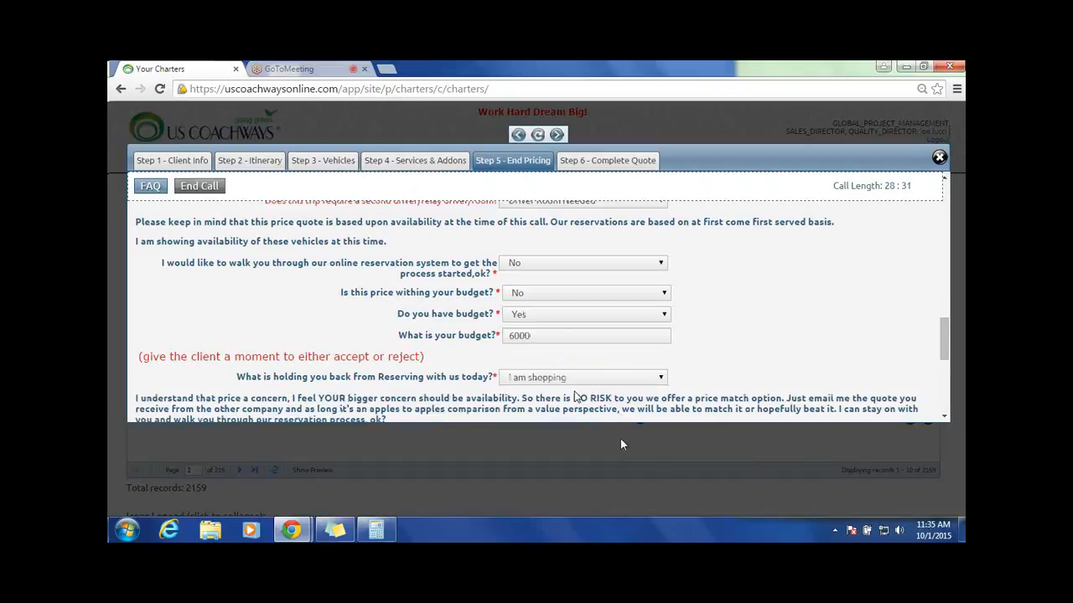
{"action": "left_click", "coordinate": [584, 379]}
{"action": "left_click", "coordinate": [553, 415]}
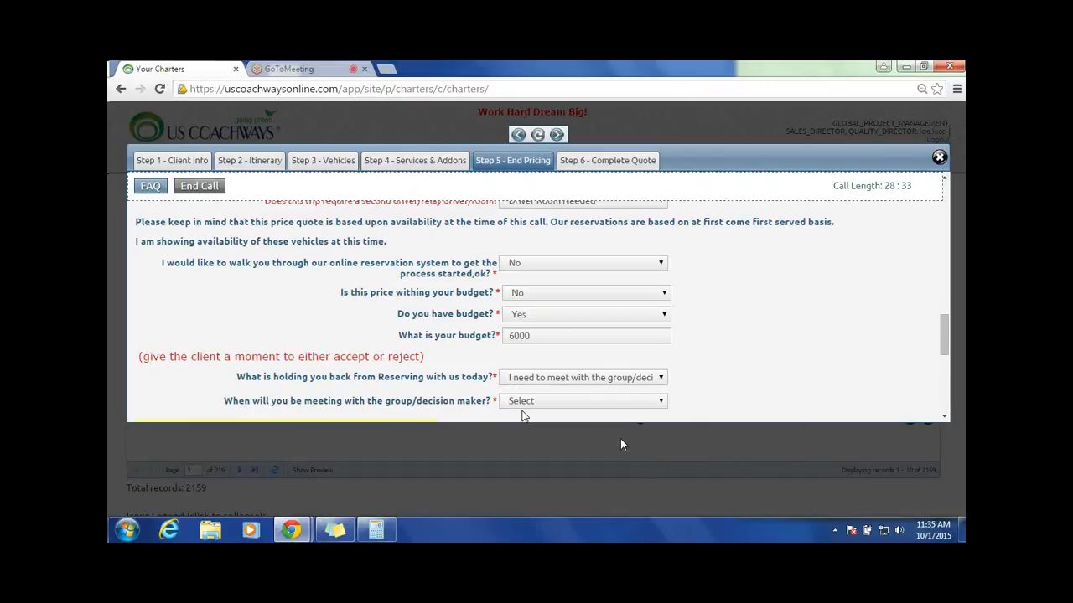
{"action": "left_click", "coordinate": [587, 400]}
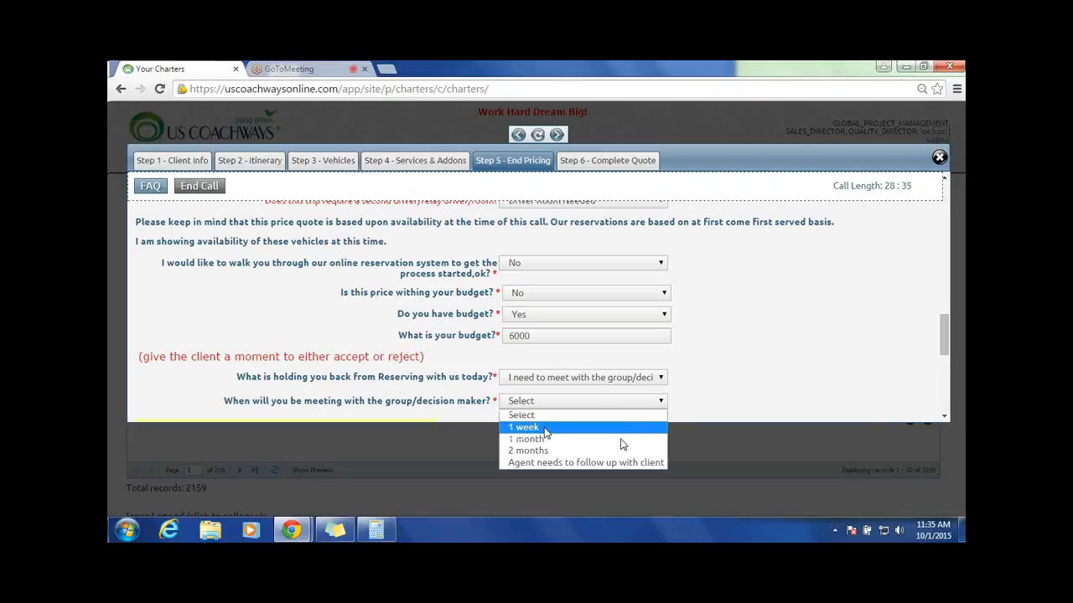
{"action": "left_click", "coordinate": [545, 428]}
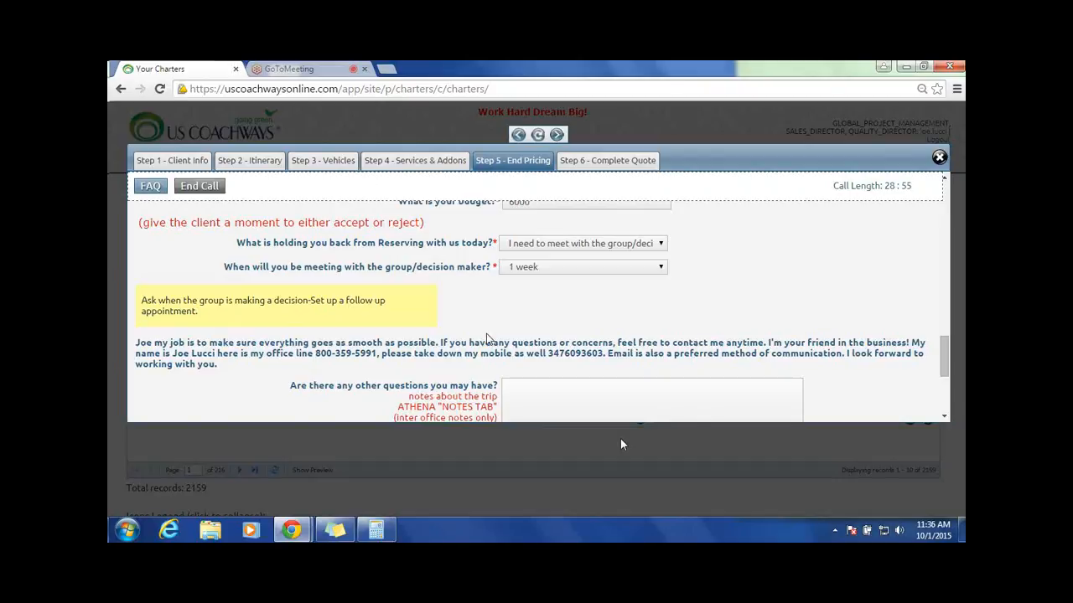
Step: Enter the inter-office trip note "Budget is 6000. incoming call. meeting with decision maker in a week." in the End Pricing step
{"action": "scroll", "coordinate": [841, 312], "scroll_direction": "up", "scroll_amount": 2}
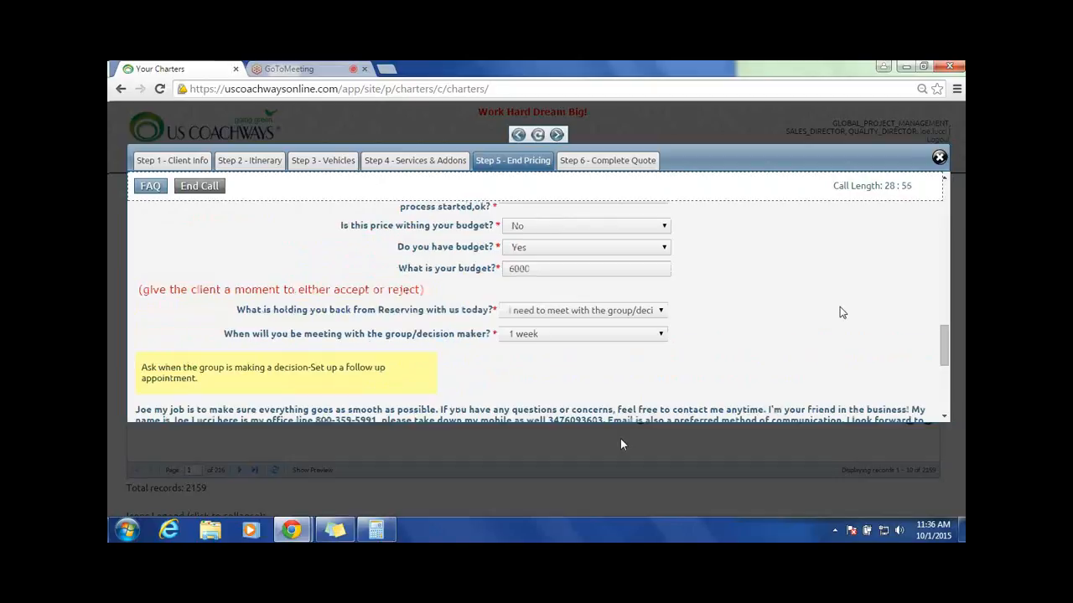
{"action": "scroll", "coordinate": [723, 279], "scroll_direction": "up", "scroll_amount": 3}
{"action": "scroll", "coordinate": [723, 279], "scroll_direction": "down", "scroll_amount": 2}
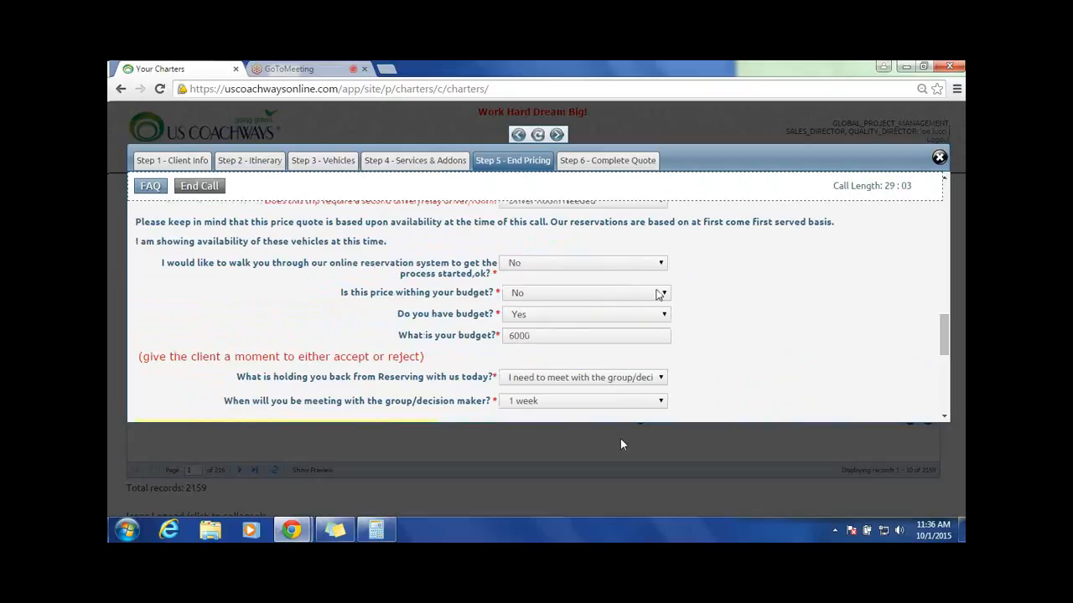
{"action": "scroll", "coordinate": [599, 310], "scroll_direction": "down", "scroll_amount": 5}
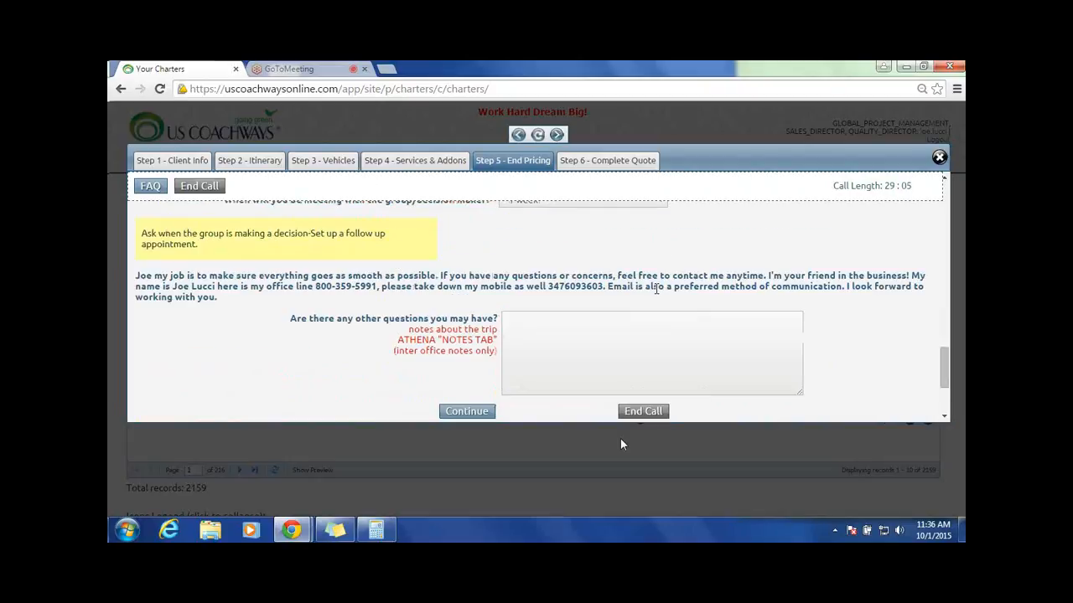
{"action": "left_click", "coordinate": [539, 326]}
{"action": "type", "text": "Budget is 6000. incoming "}
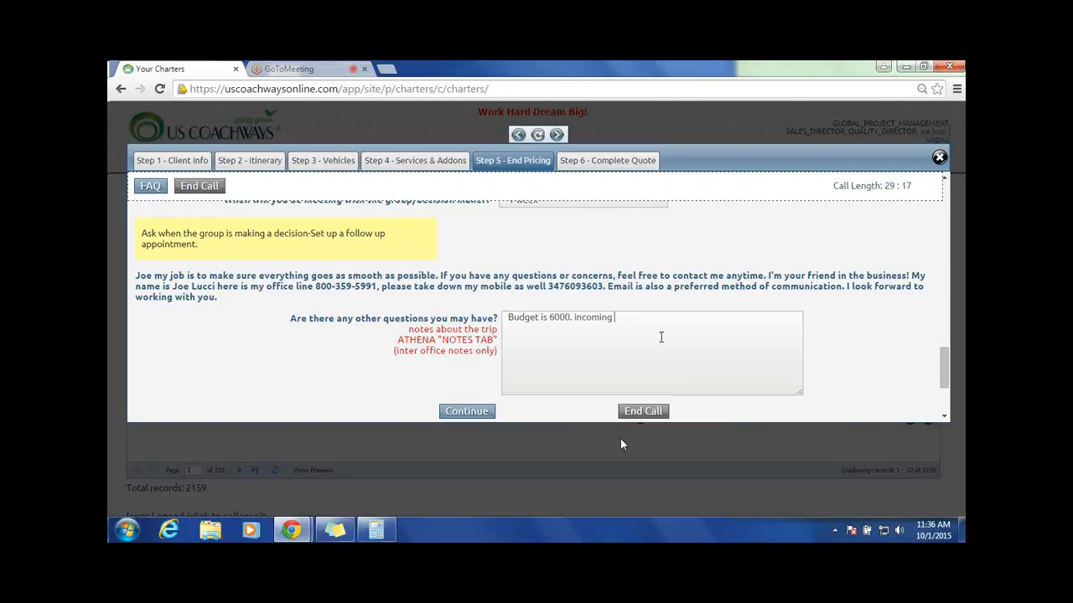
{"action": "type", "text": "call. meeting with decision mak"}
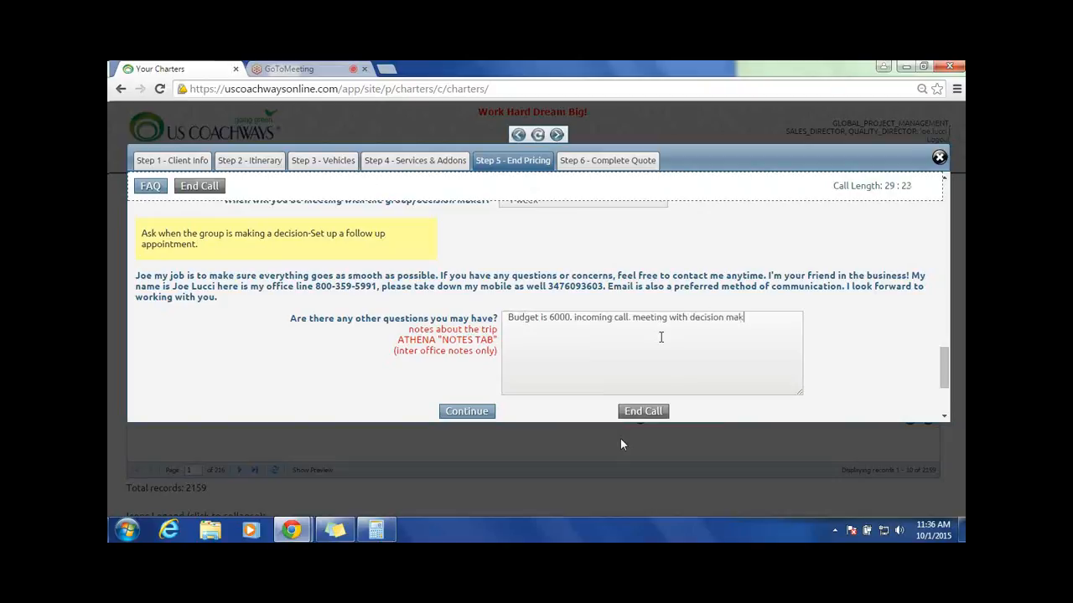
{"action": "type", "text": "er in a week."}
{"action": "scroll", "coordinate": [704, 327], "scroll_direction": "down", "scroll_amount": 1}
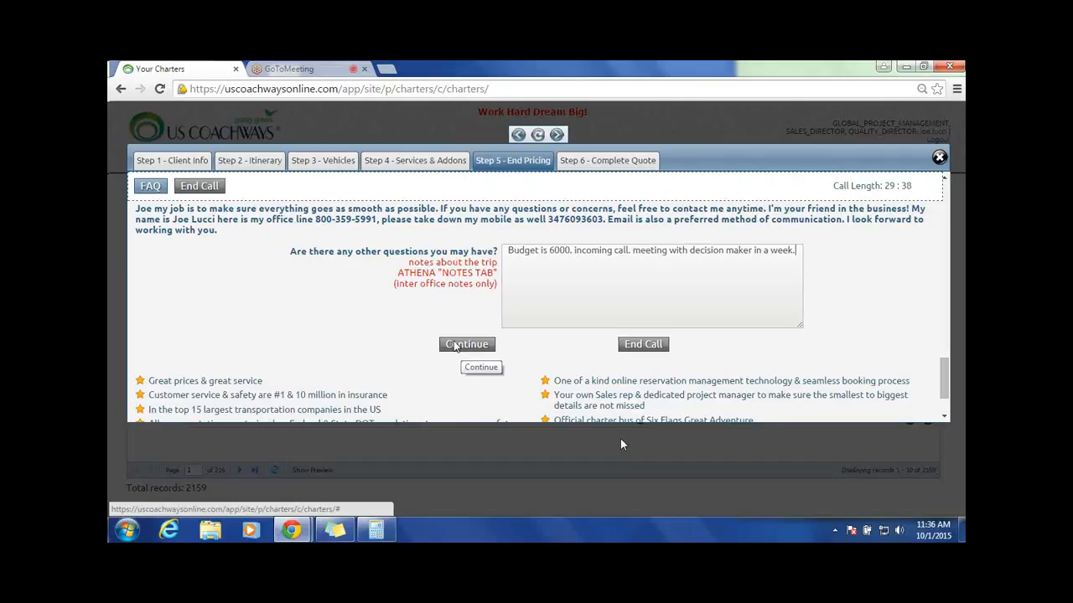
Step: Examine the question about a second driver, relay driver or driver room and its answer options
{"action": "scroll", "coordinate": [696, 243], "scroll_direction": "up", "scroll_amount": 10}
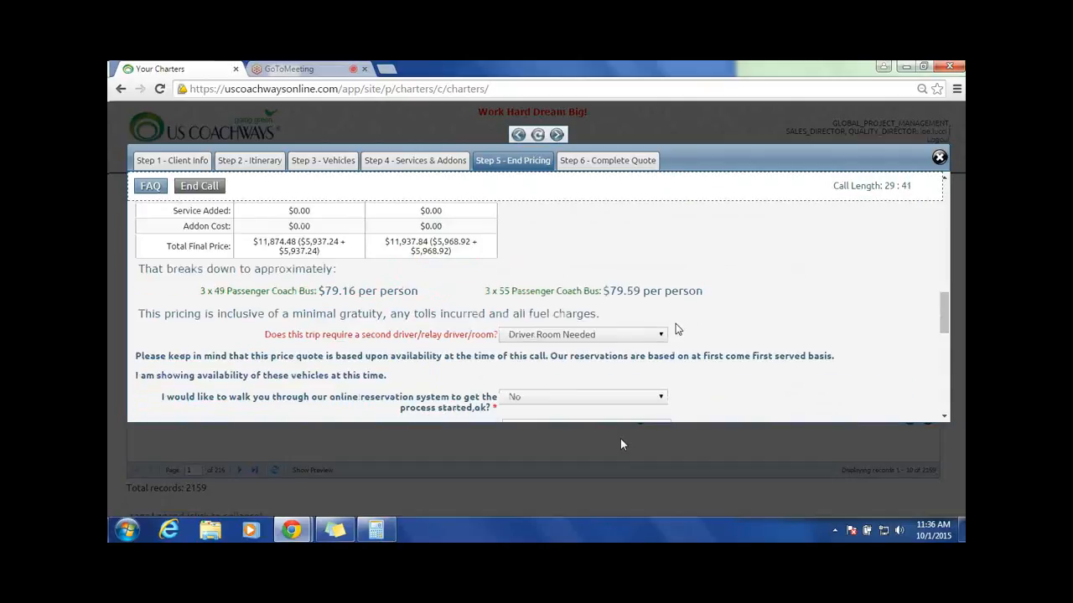
{"action": "left_click", "coordinate": [652, 336]}
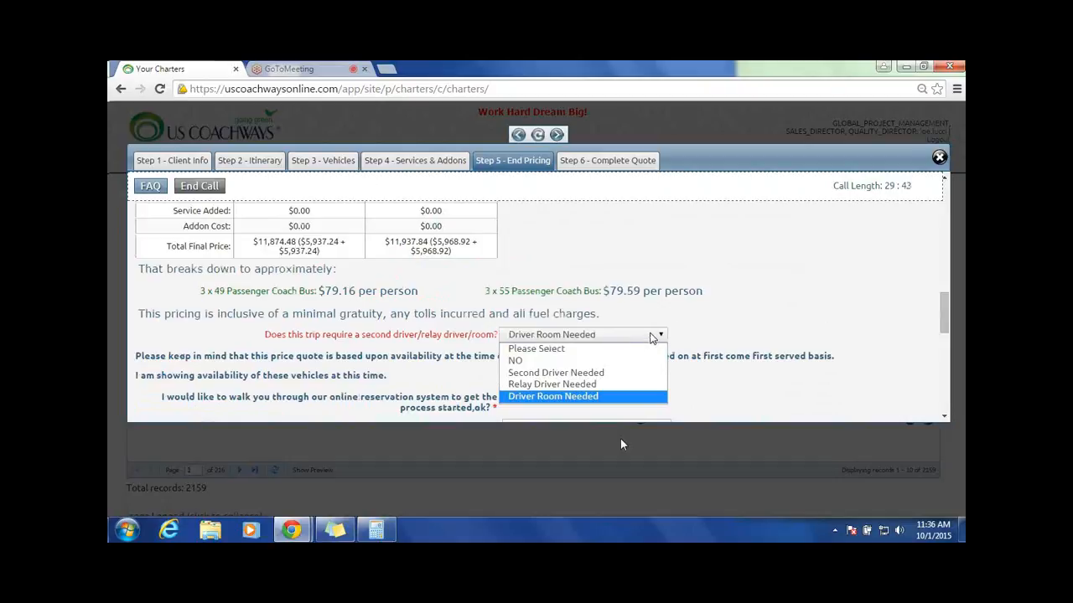
{"action": "left_click", "coordinate": [758, 312]}
{"action": "left_click", "coordinate": [652, 336]}
{"action": "left_click", "coordinate": [733, 264]}
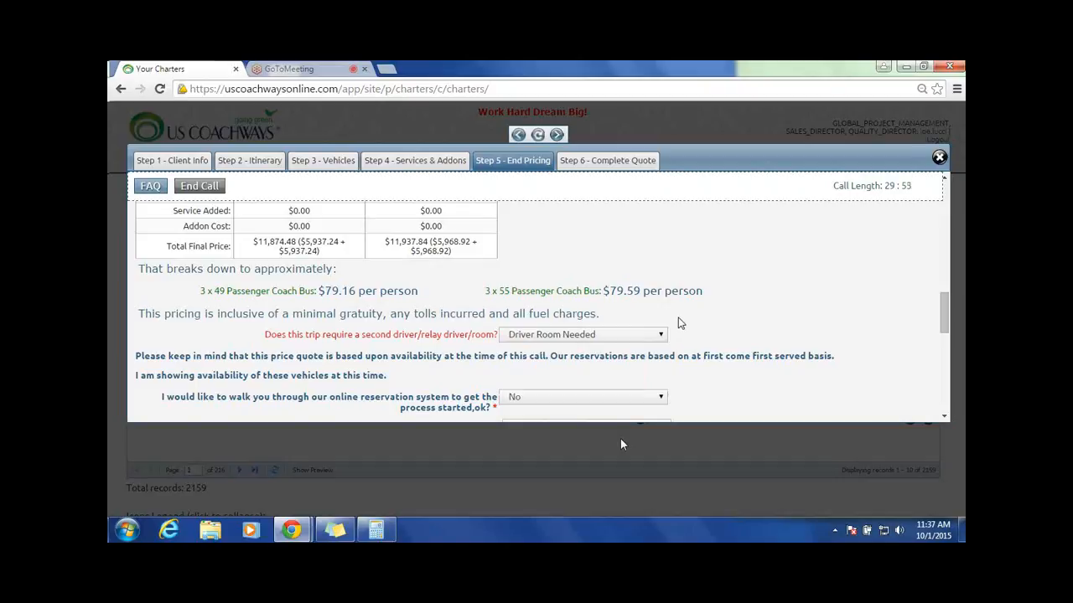
{"action": "double_click", "coordinate": [282, 334]}
{"action": "left_click_drag", "start_coordinate": [295, 343], "coordinate": [501, 346]}
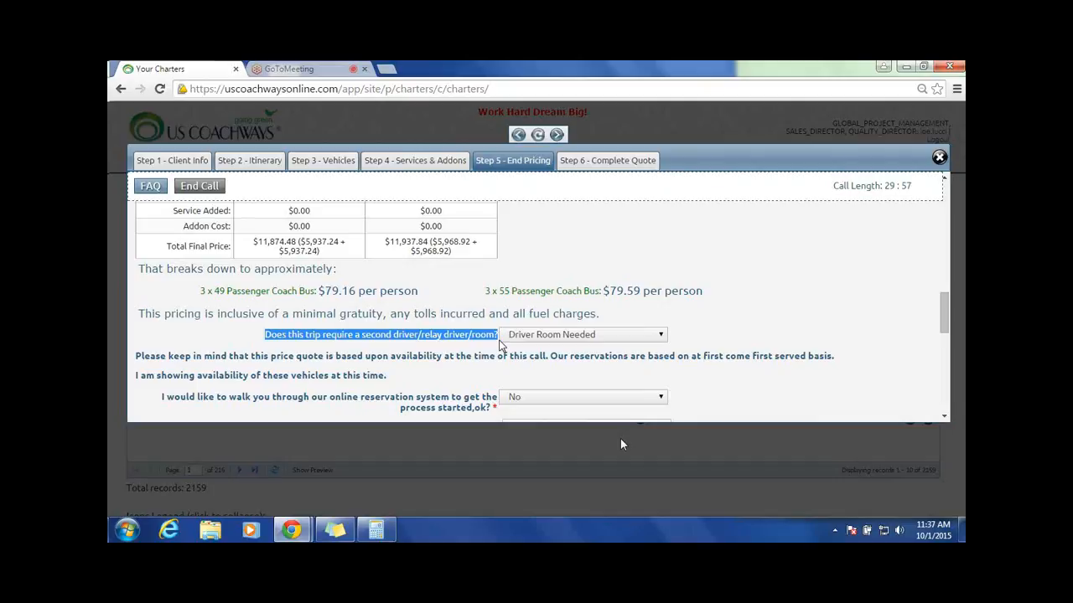
{"action": "left_click", "coordinate": [390, 341]}
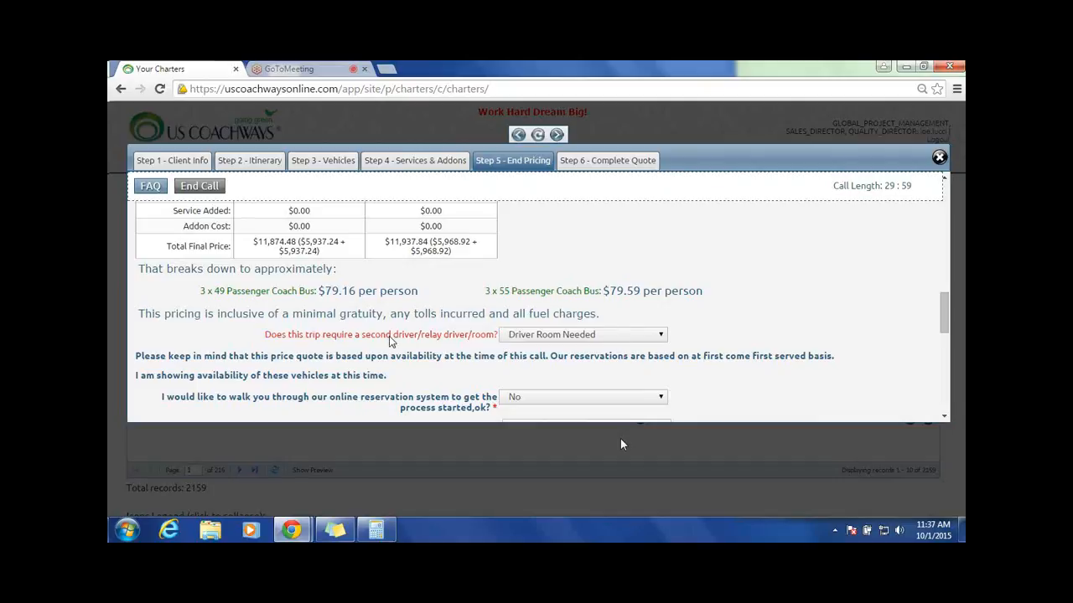
{"action": "left_click", "coordinate": [660, 336]}
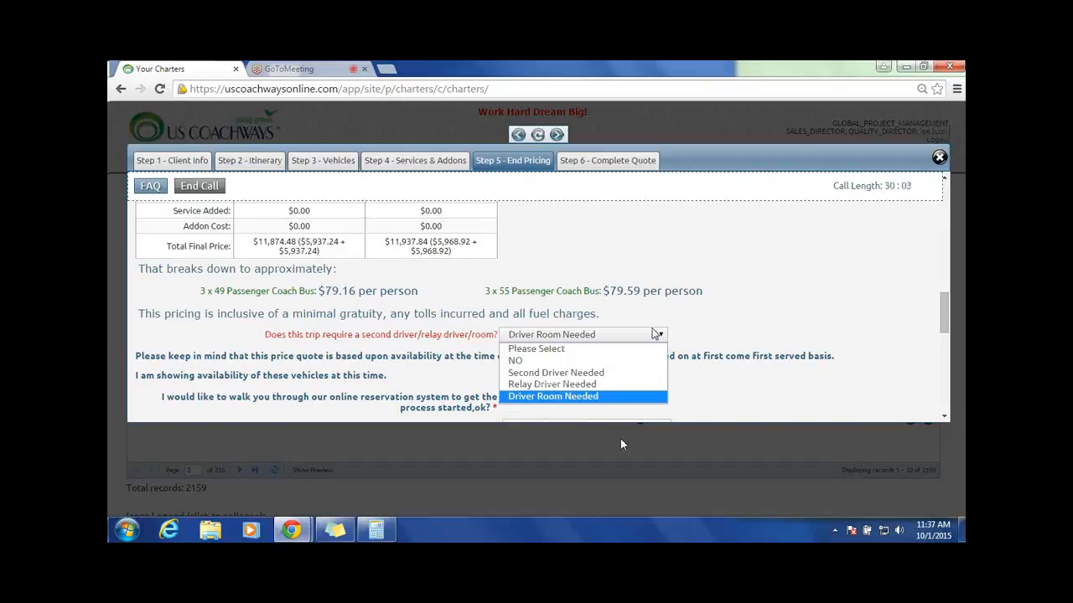
{"action": "left_click", "coordinate": [745, 295]}
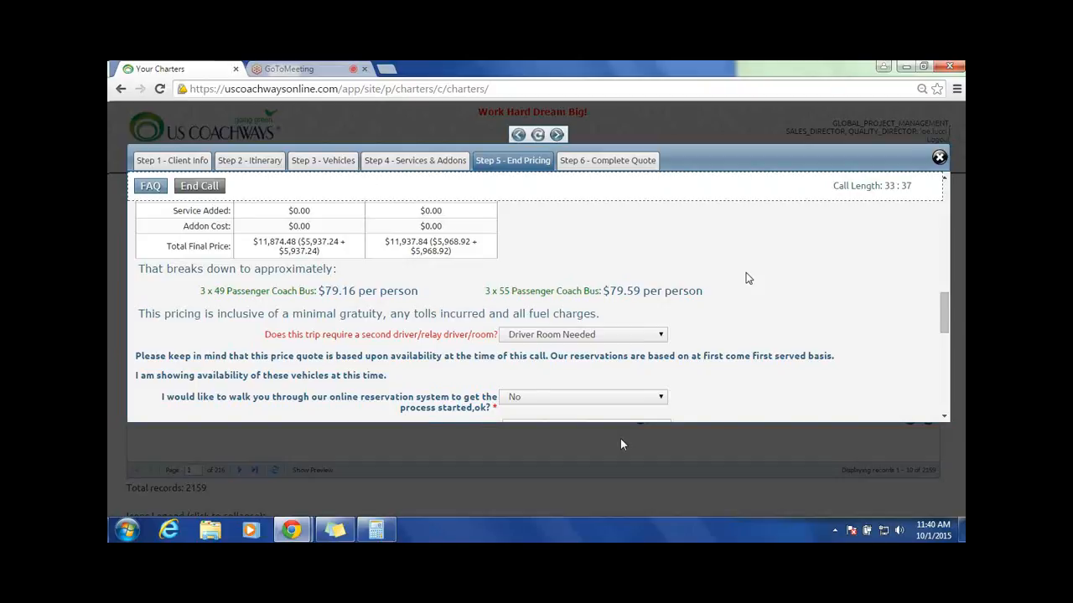
Step: Submit the End Pricing step and continue to the Complete Quote step
{"action": "scroll", "coordinate": [745, 277], "scroll_direction": "down", "scroll_amount": 2}
{"action": "scroll", "coordinate": [741, 273], "scroll_direction": "down", "scroll_amount": 2}
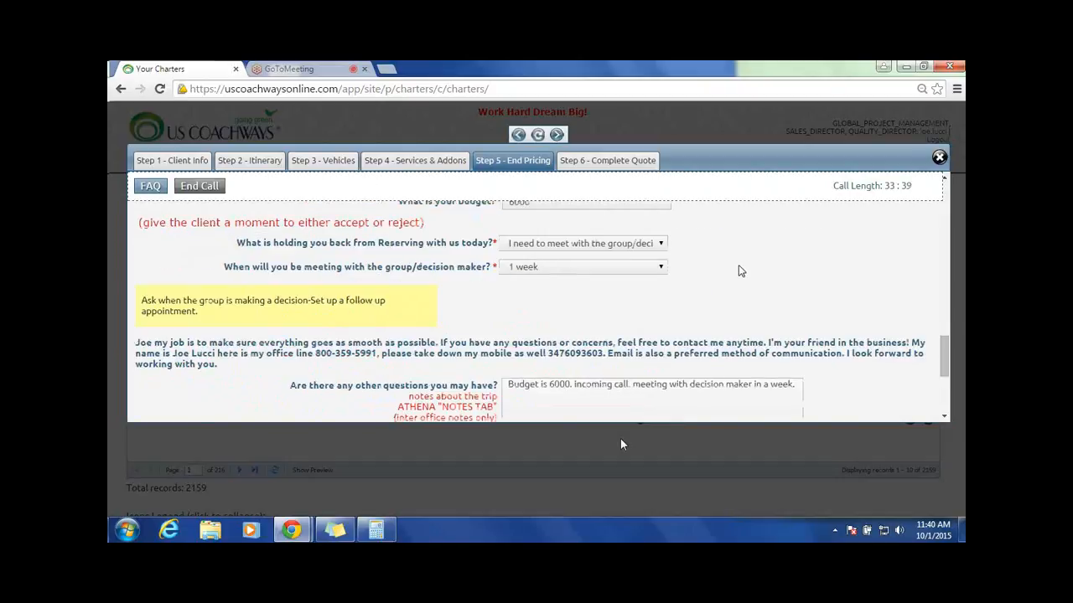
{"action": "scroll", "coordinate": [739, 265], "scroll_direction": "down", "scroll_amount": 2}
{"action": "left_click", "coordinate": [474, 344]}
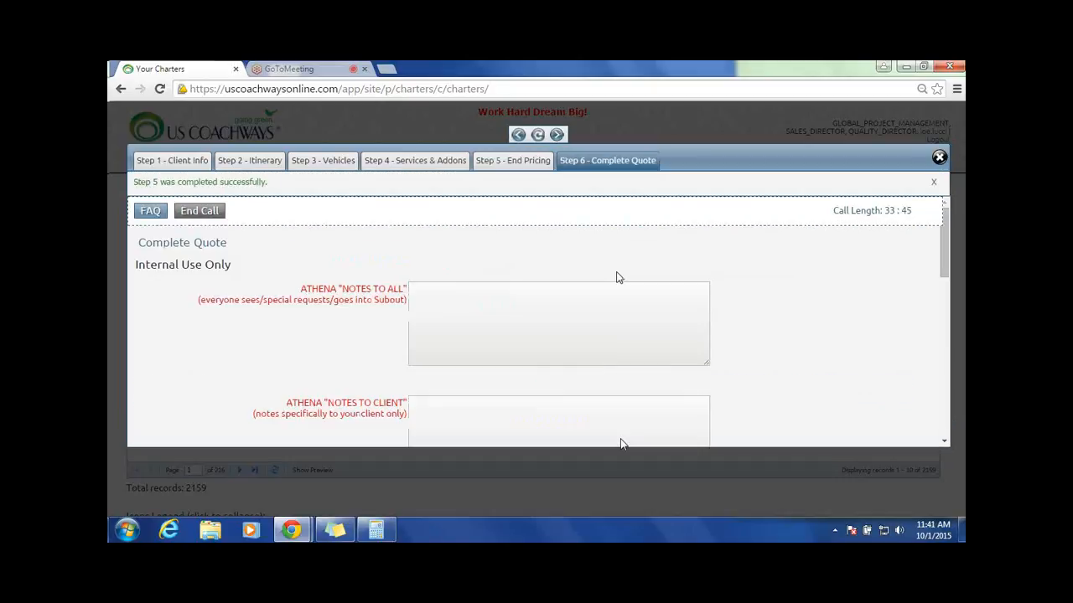
Step: Examine the internal "Notes to All" and "Notes to Client" fields of the Complete Quote step
{"action": "scroll", "coordinate": [474, 301], "scroll_direction": "down", "scroll_amount": 1}
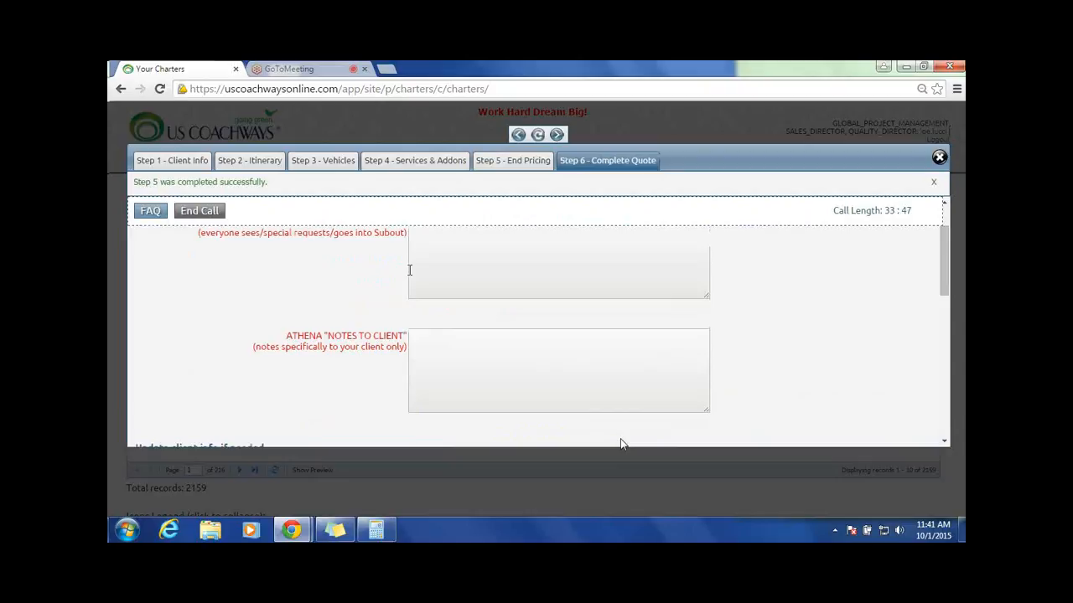
{"action": "left_click", "coordinate": [430, 317]}
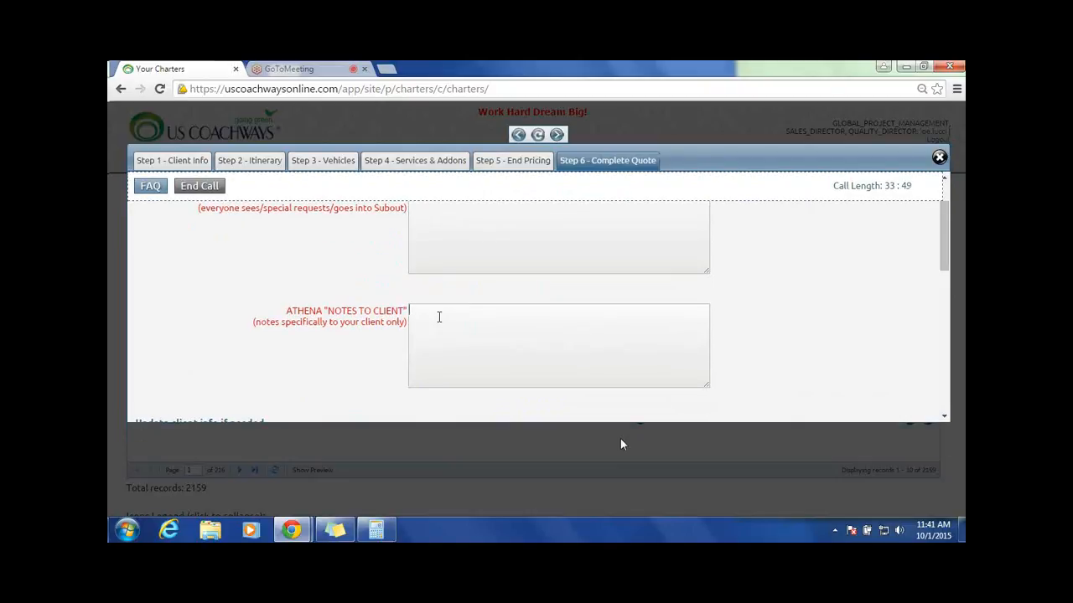
{"action": "scroll", "coordinate": [460, 255], "scroll_direction": "up", "scroll_amount": 1}
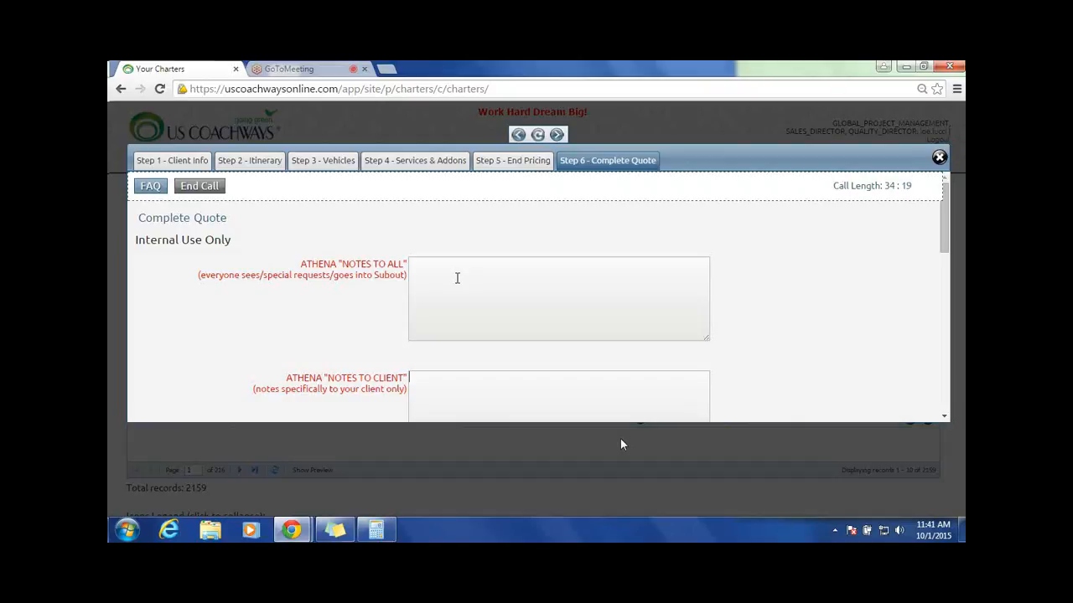
{"action": "scroll", "coordinate": [449, 277], "scroll_direction": "down", "scroll_amount": 1}
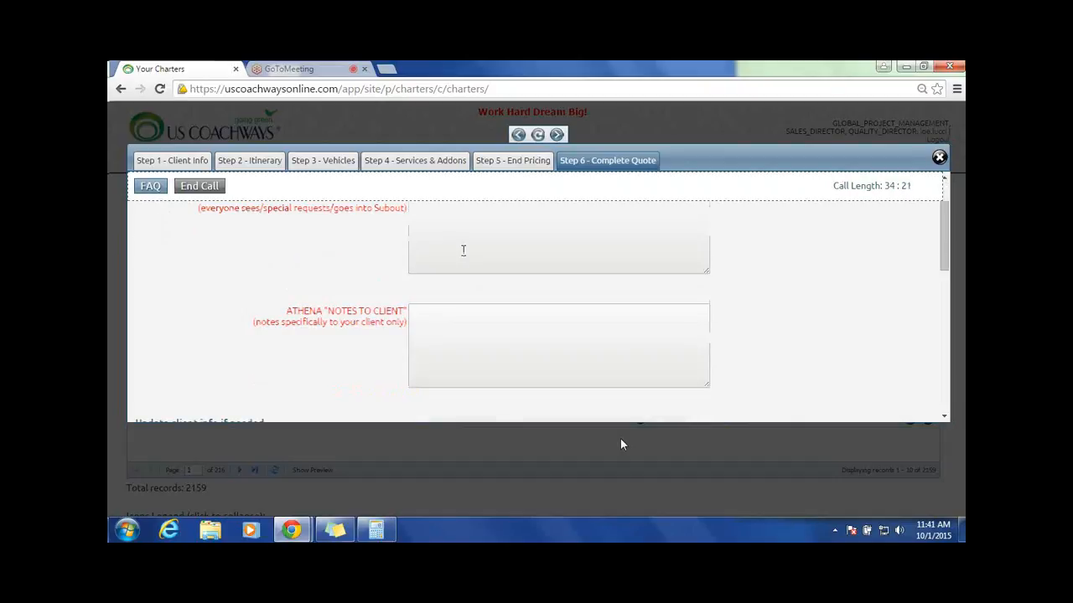
{"action": "scroll", "coordinate": [458, 277], "scroll_direction": "up", "scroll_amount": 1}
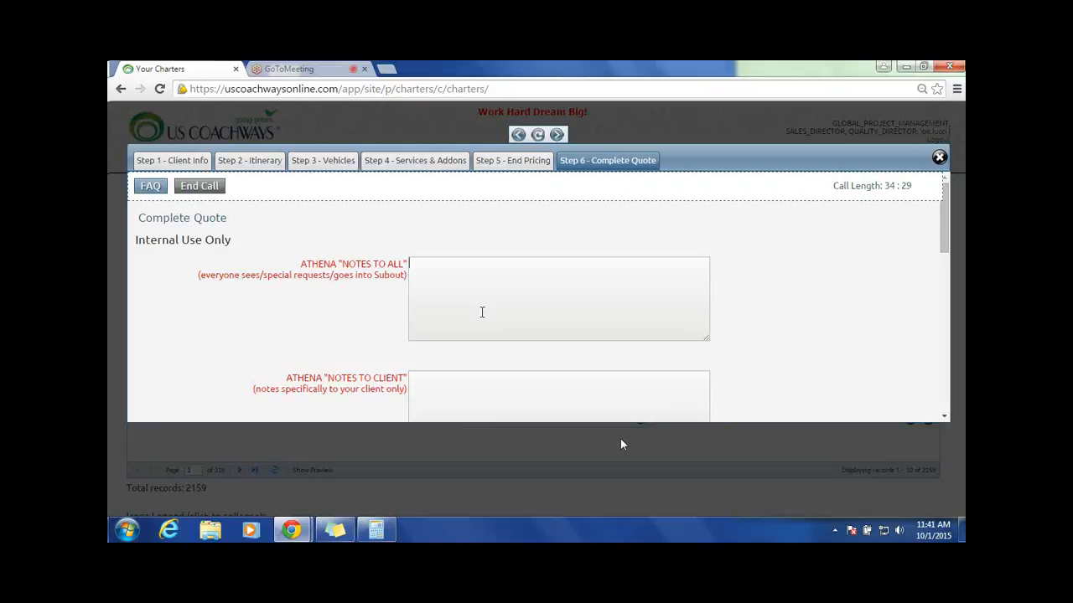
{"action": "scroll", "coordinate": [482, 312], "scroll_direction": "down", "scroll_amount": 2}
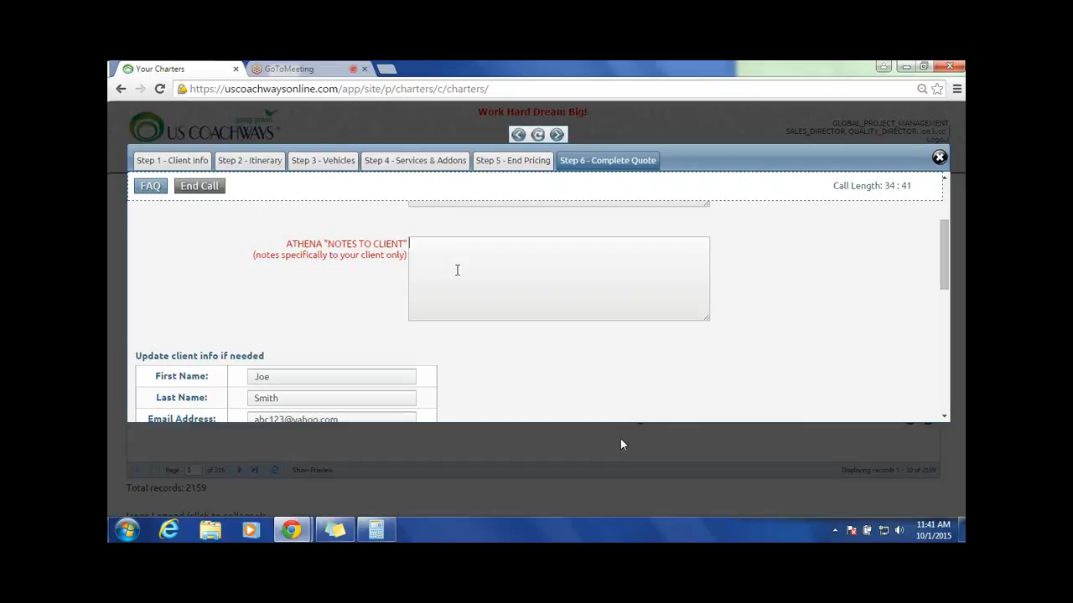
Step: Rate the likelihood of the client booking this trip as 7
{"action": "scroll", "coordinate": [457, 270], "scroll_direction": "down", "scroll_amount": 2}
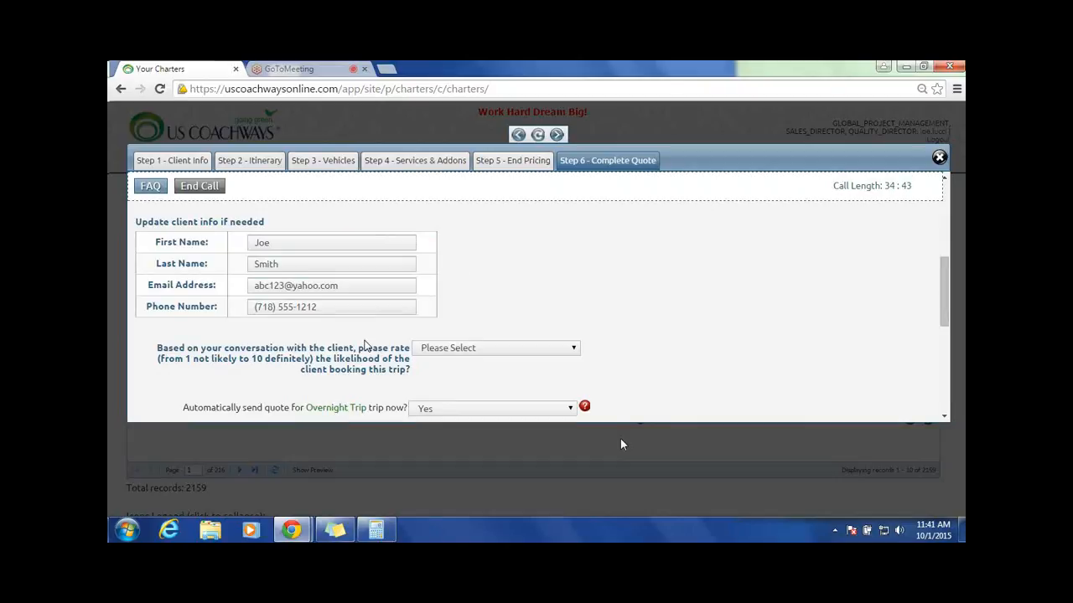
{"action": "scroll", "coordinate": [364, 345], "scroll_direction": "down", "scroll_amount": 1}
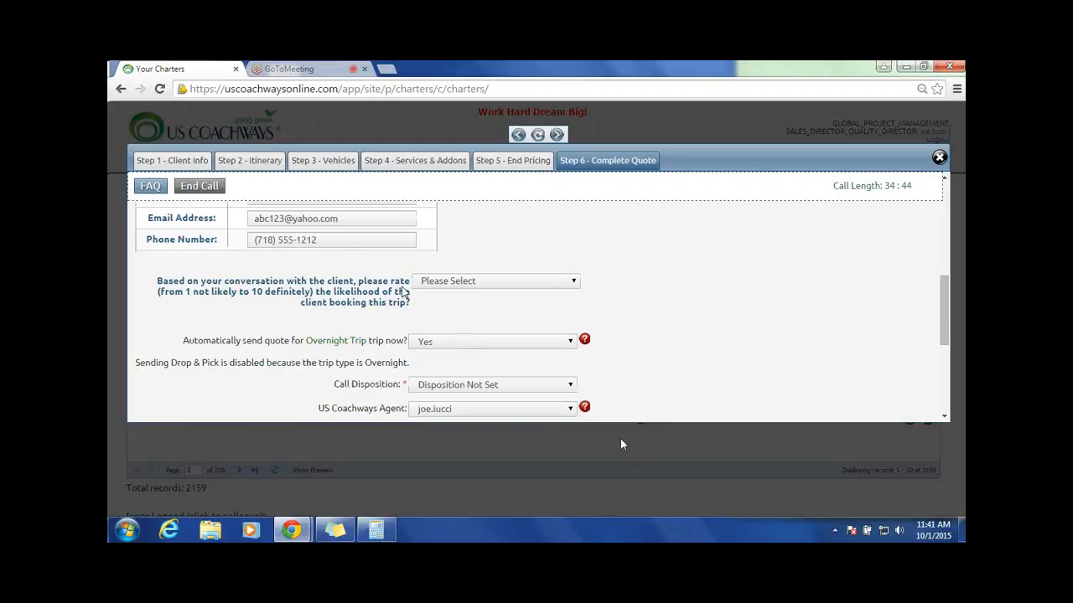
{"action": "left_click", "coordinate": [566, 286]}
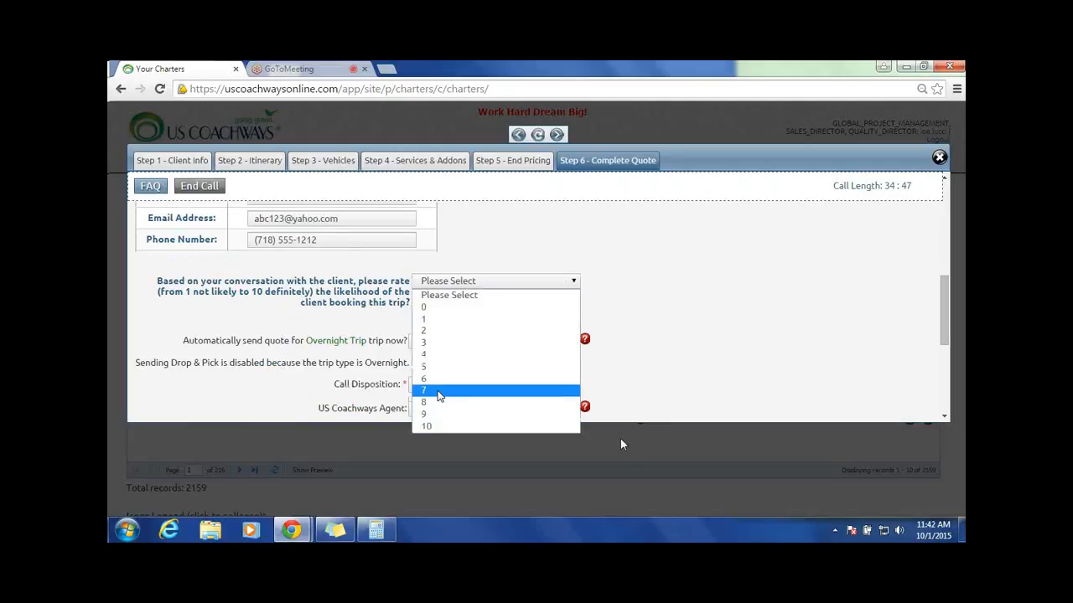
{"action": "left_click", "coordinate": [451, 393]}
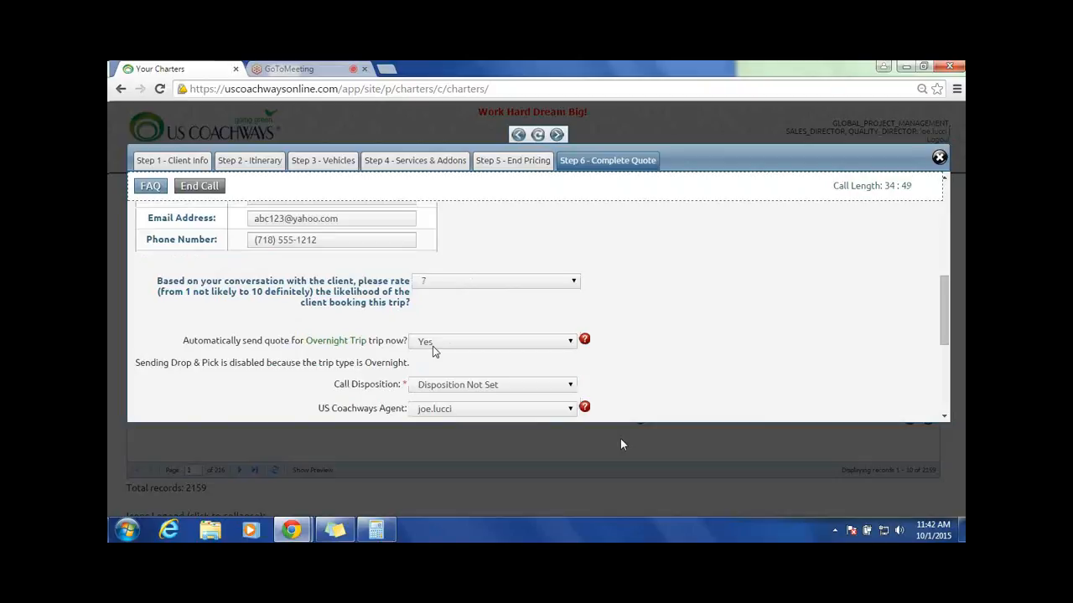
Step: Set the call disposition to Quote Provided and keep the current US Coachways agent
{"action": "left_click", "coordinate": [568, 381]}
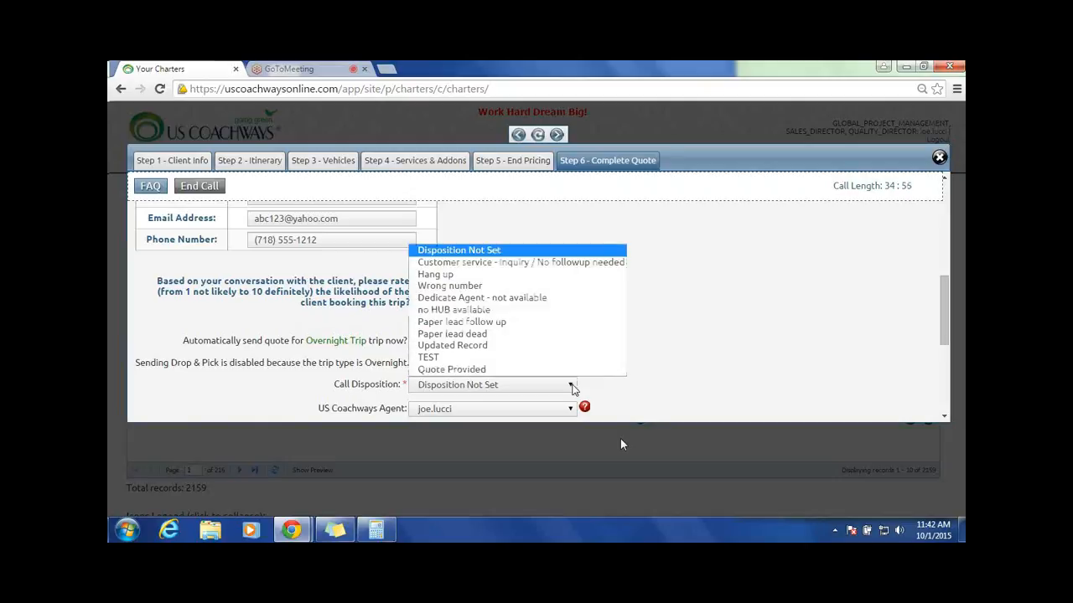
{"action": "left_click", "coordinate": [475, 371]}
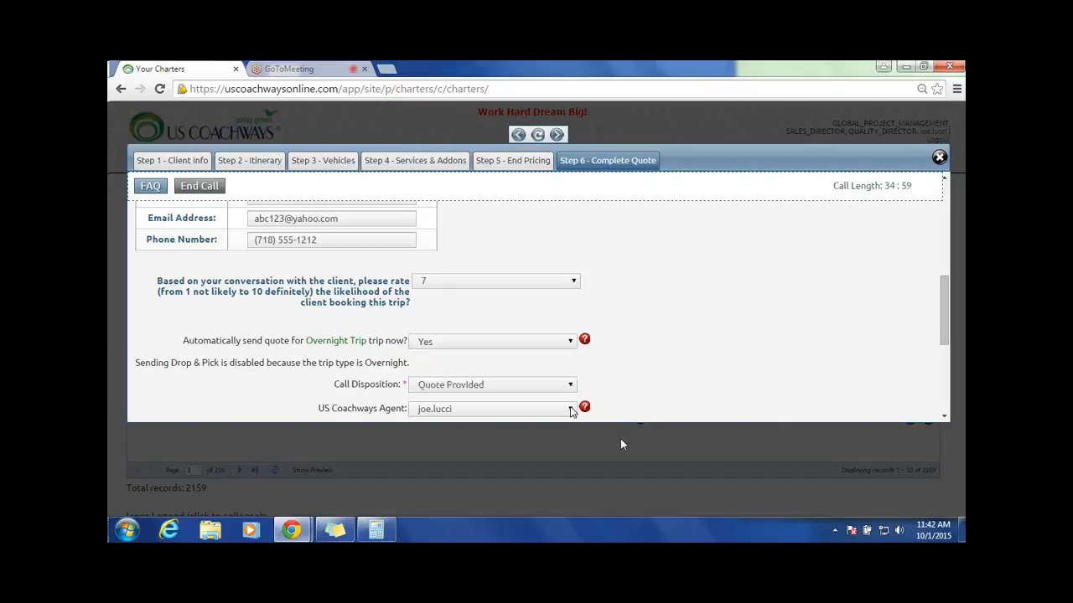
{"action": "left_click", "coordinate": [572, 411]}
{"action": "left_click", "coordinate": [530, 393]}
{"action": "left_click", "coordinate": [529, 387]}
{"action": "left_click", "coordinate": [463, 369]}
Step: Look over the closing options for reviewing trip details, adding another quote and completing the quote
{"action": "scroll", "coordinate": [693, 329], "scroll_direction": "down", "scroll_amount": 1}
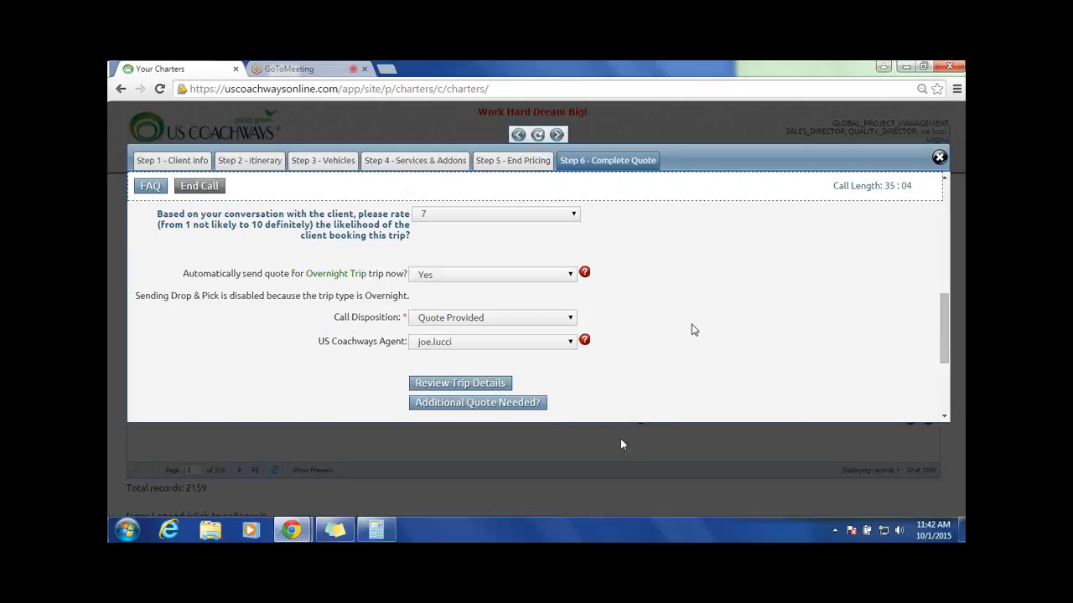
{"action": "scroll", "coordinate": [693, 329], "scroll_direction": "down", "scroll_amount": 2}
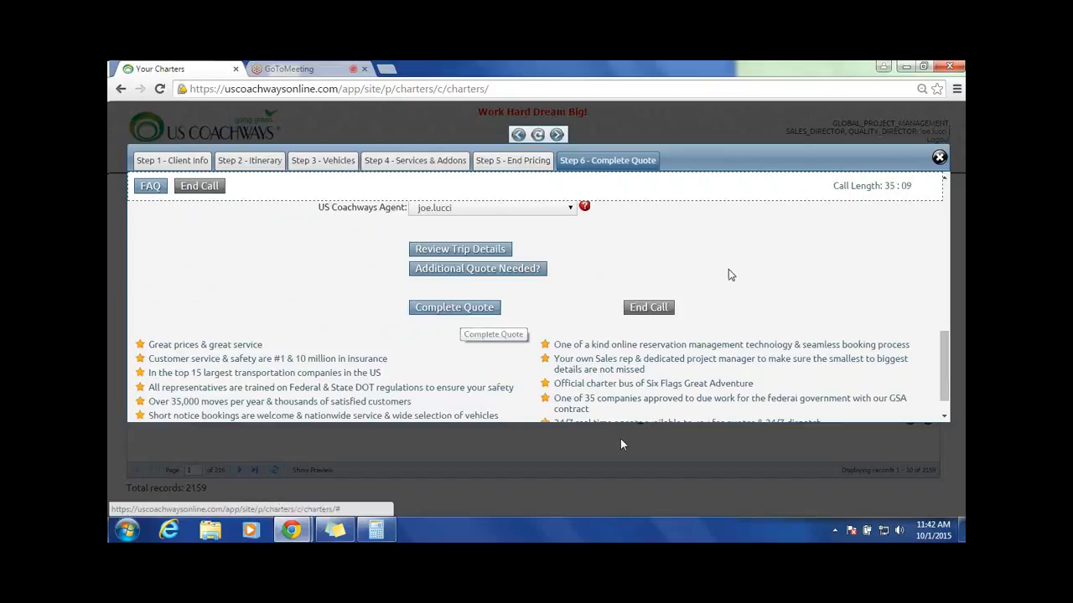
{"action": "scroll", "coordinate": [649, 235], "scroll_direction": "up", "scroll_amount": 5}
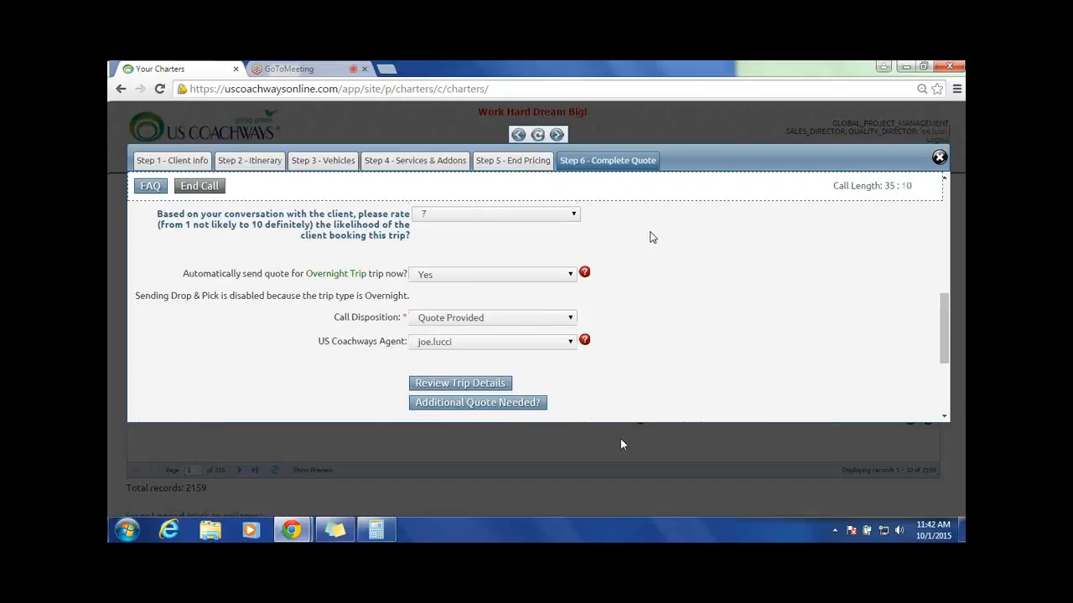
Step: Return to the End Pricing step, review the pricing and trip note, and submit the step again
{"action": "left_click", "coordinate": [528, 159]}
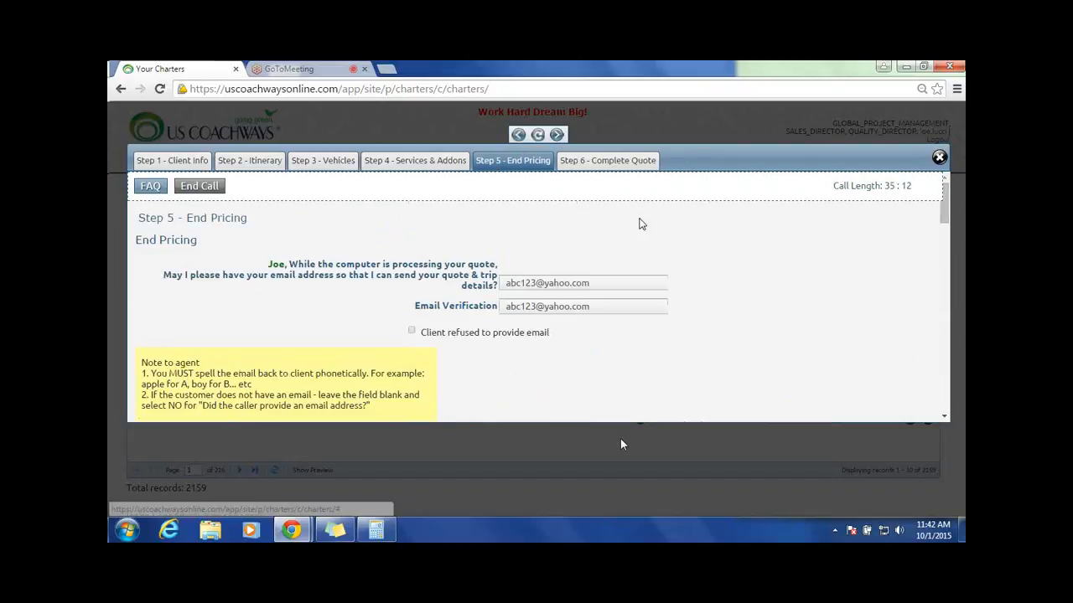
{"action": "scroll", "coordinate": [638, 224], "scroll_direction": "down", "scroll_amount": 10}
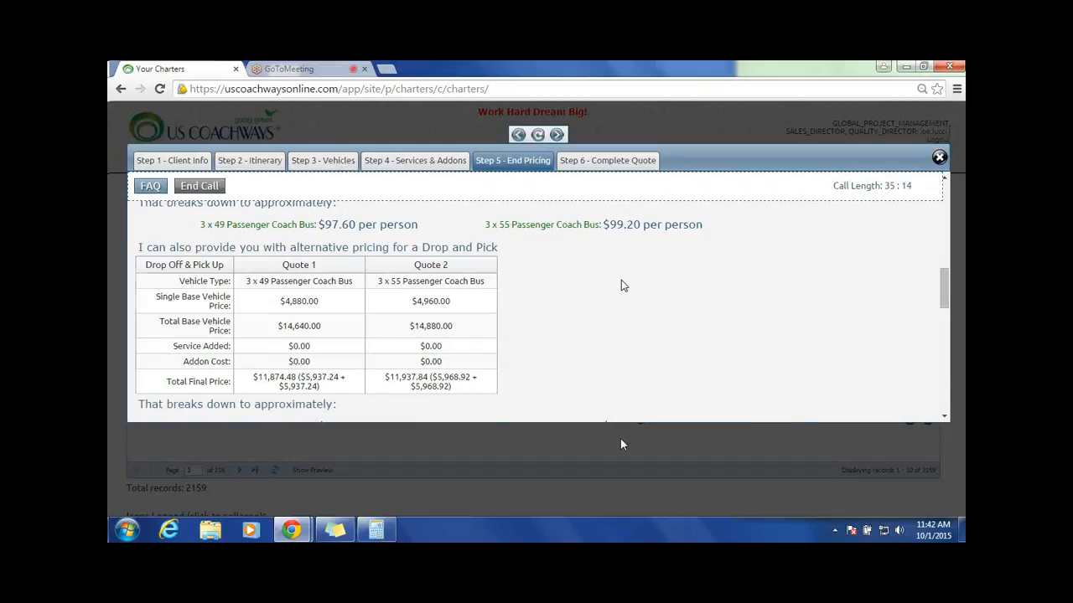
{"action": "scroll", "coordinate": [621, 286], "scroll_direction": "down", "scroll_amount": 8}
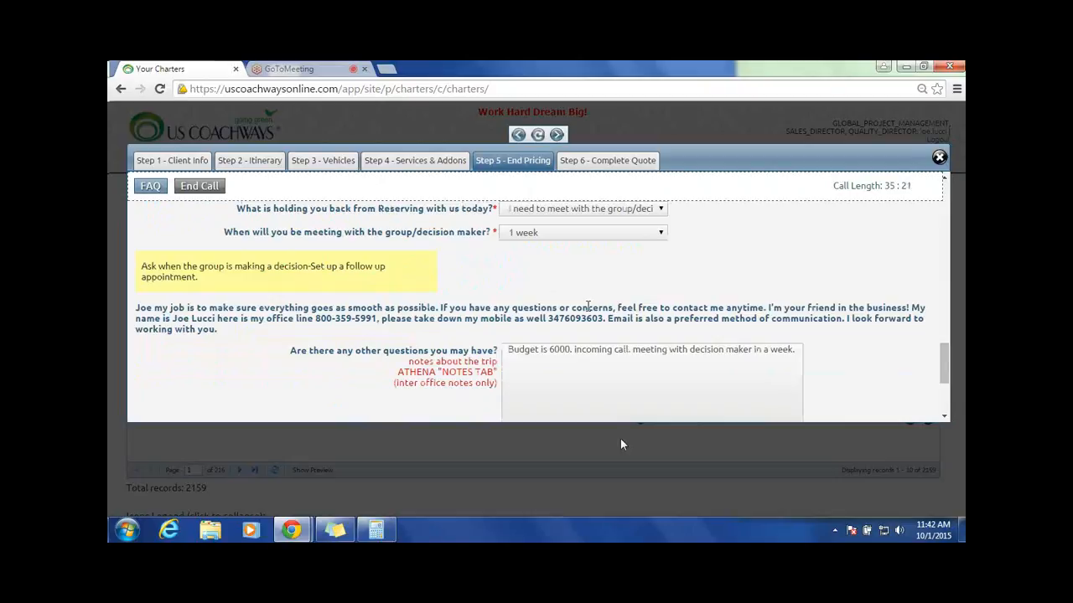
{"action": "scroll", "coordinate": [588, 306], "scroll_direction": "down", "scroll_amount": 3}
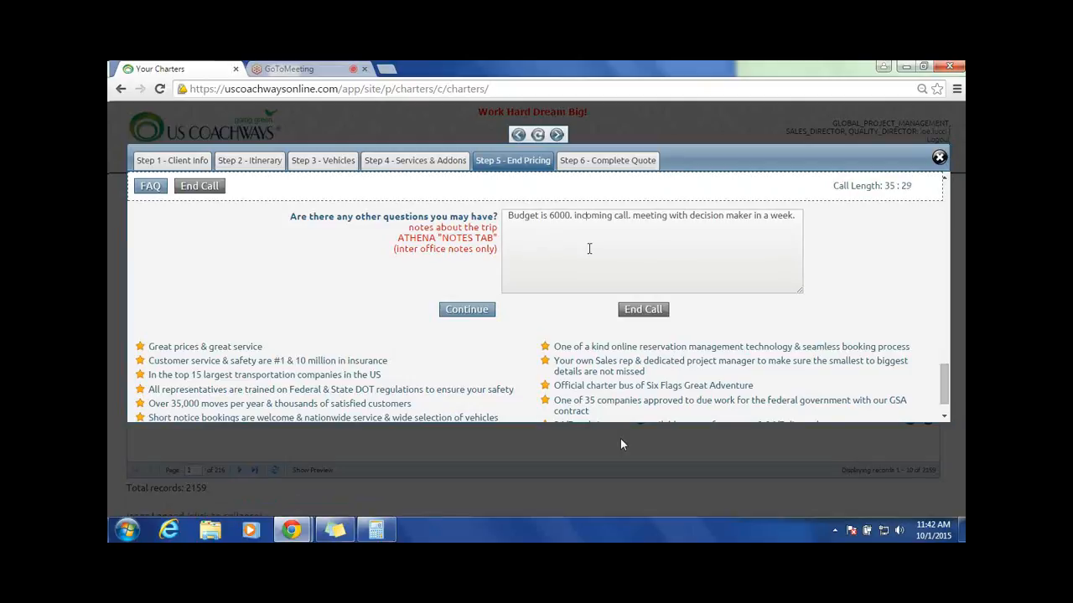
{"action": "left_click", "coordinate": [471, 311]}
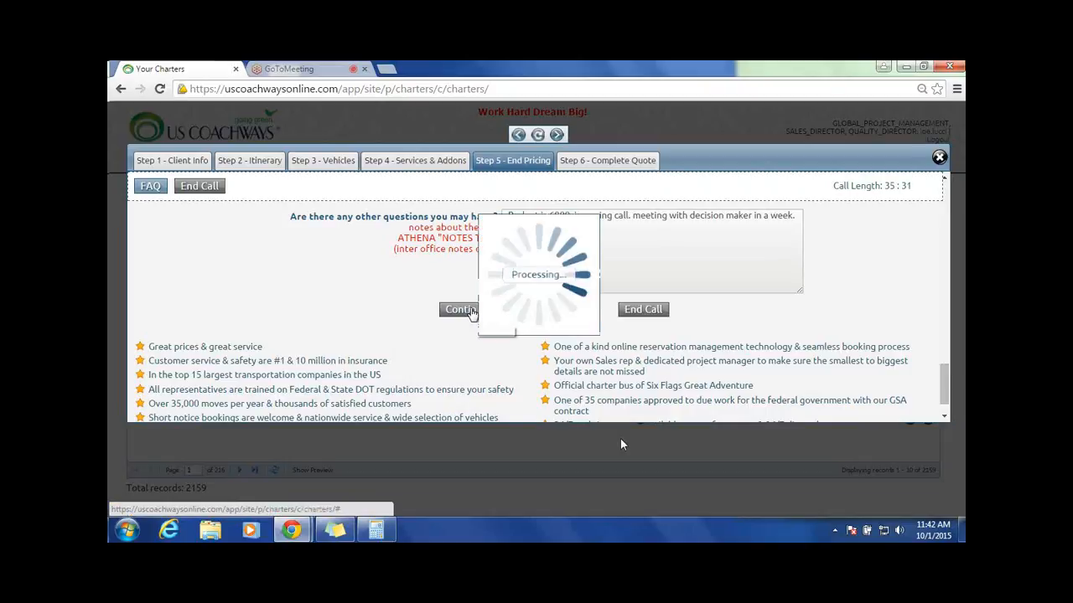
Step: Rate the likelihood of the client booking this overnight trip as 6
{"action": "scroll", "coordinate": [472, 310], "scroll_direction": "down", "scroll_amount": 4}
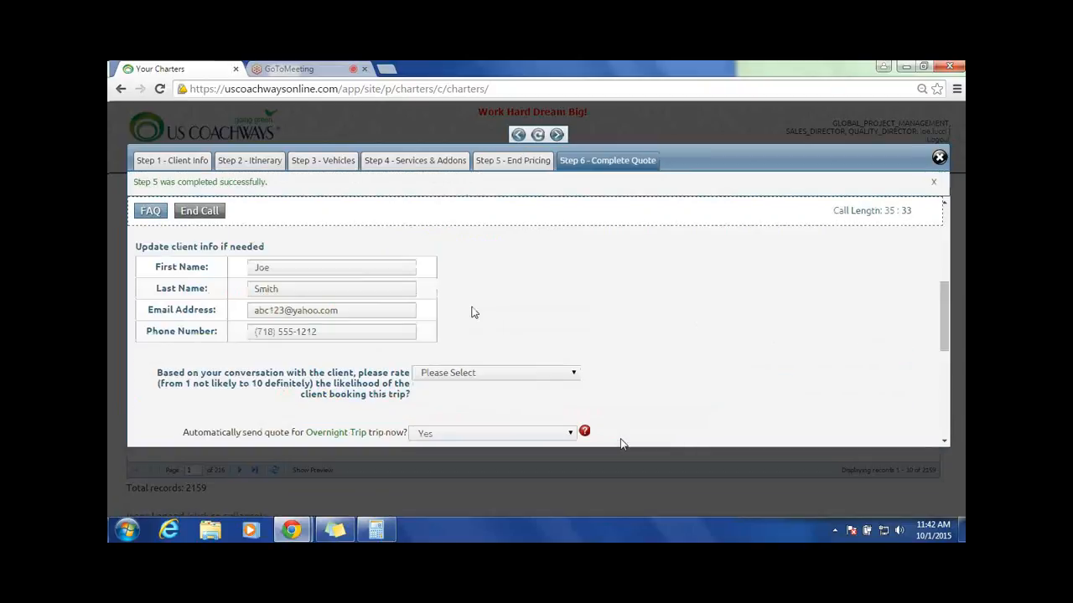
{"action": "scroll", "coordinate": [471, 312], "scroll_direction": "down", "scroll_amount": 3}
{"action": "left_click", "coordinate": [578, 239]}
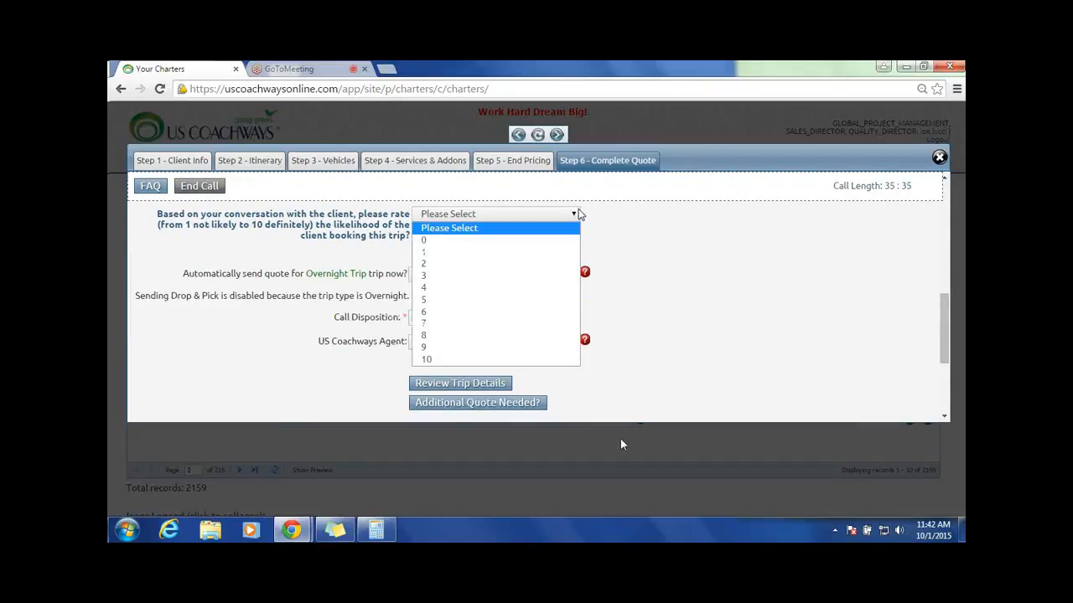
{"action": "left_click", "coordinate": [440, 312]}
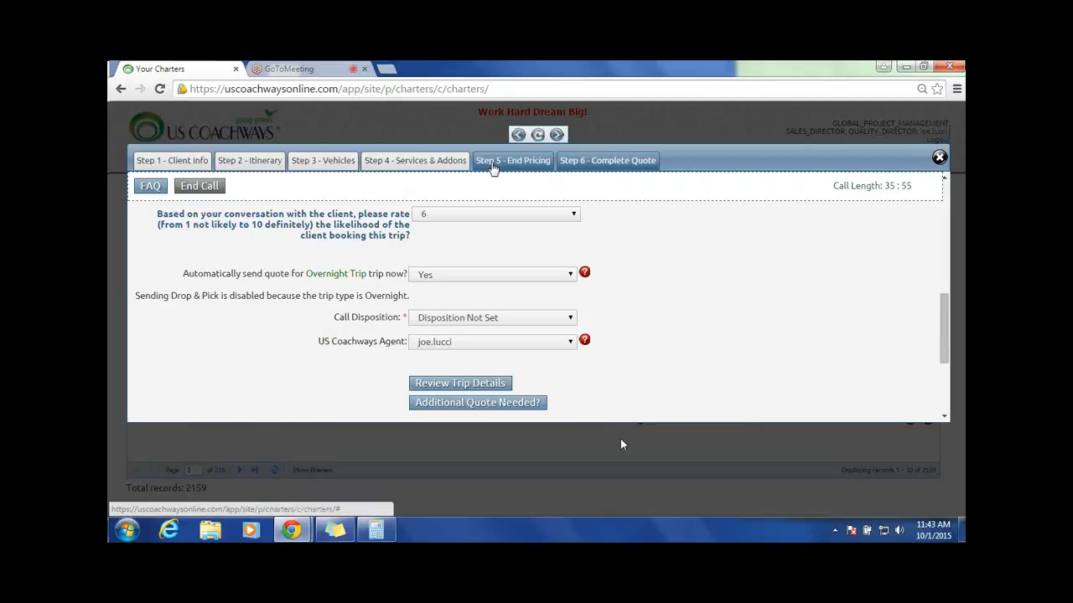
Step: Set the call disposition to TEST and complete the quote
{"action": "left_click", "coordinate": [574, 320]}
{"action": "left_click", "coordinate": [621, 442]}
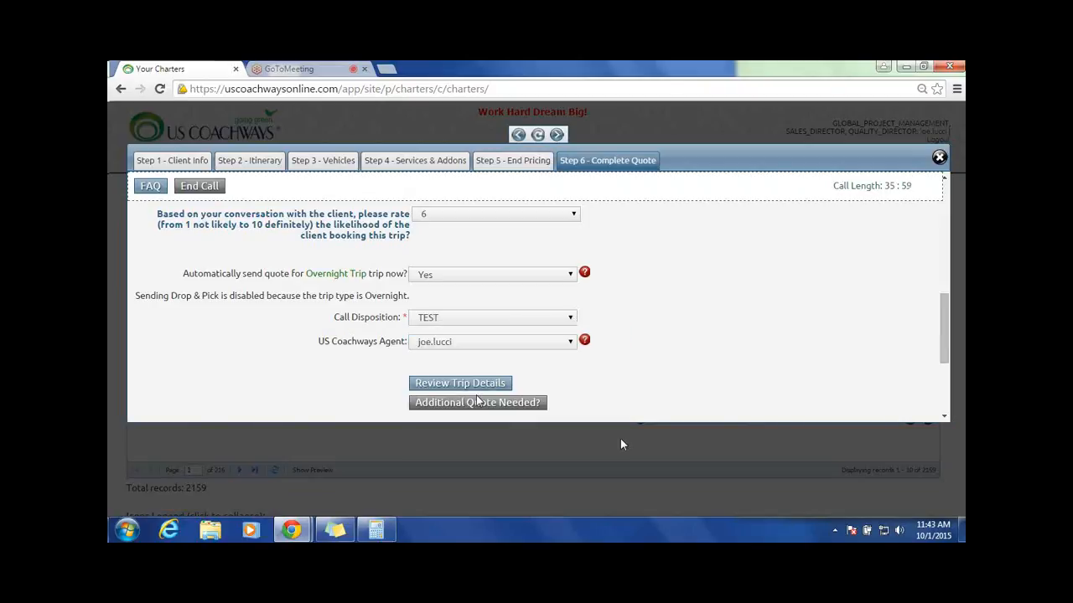
{"action": "scroll", "coordinate": [478, 401], "scroll_direction": "down", "scroll_amount": 2}
{"action": "left_click", "coordinate": [482, 308]}
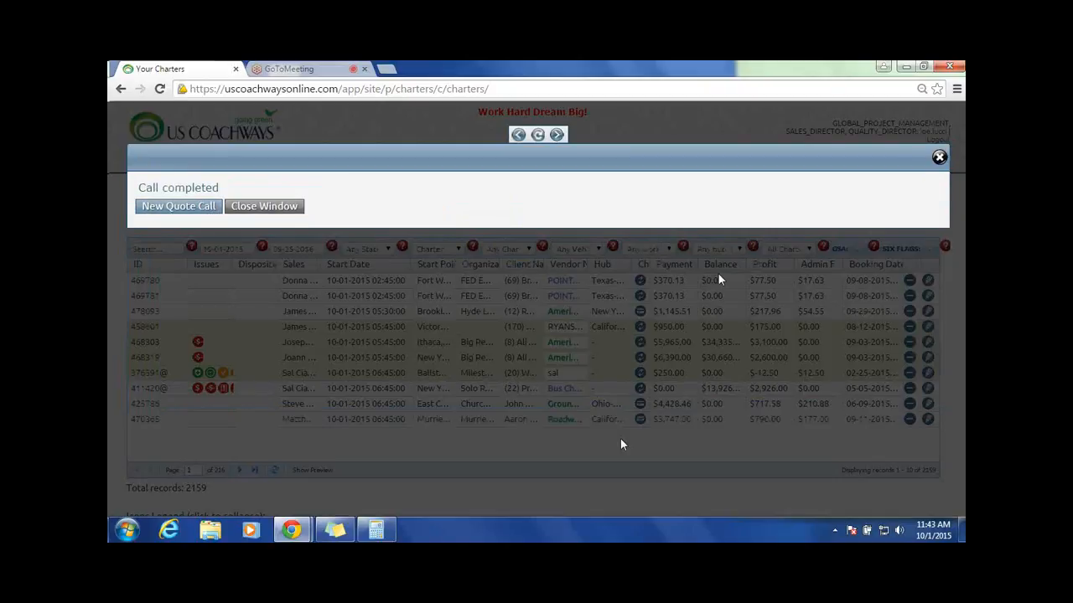
Step: Start a new quote call with Chat as the DID and enter the caller's first name
{"action": "left_click", "coordinate": [178, 208]}
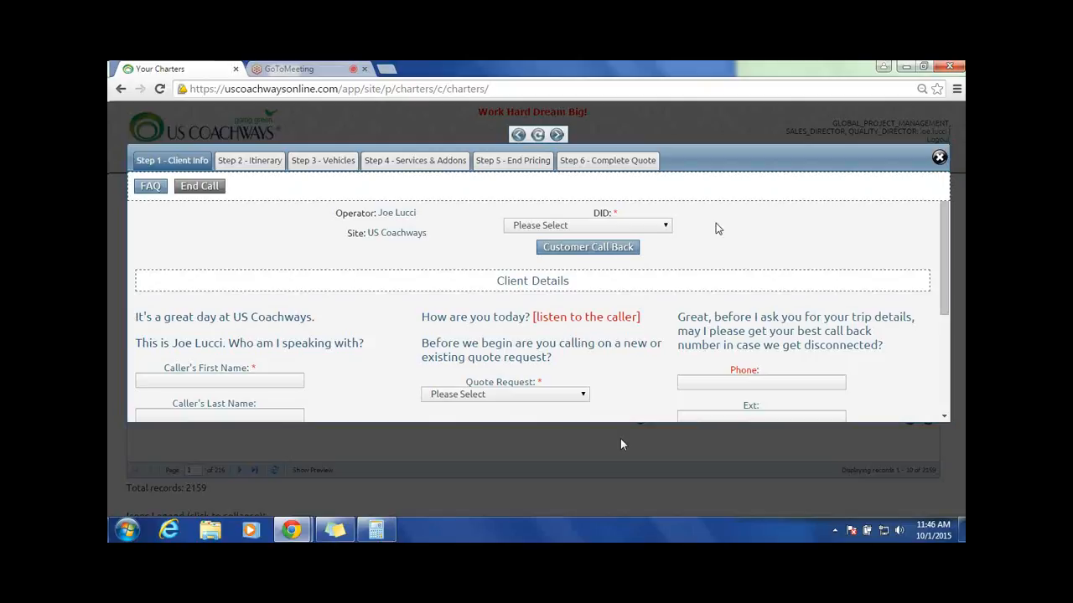
{"action": "left_click", "coordinate": [663, 226]}
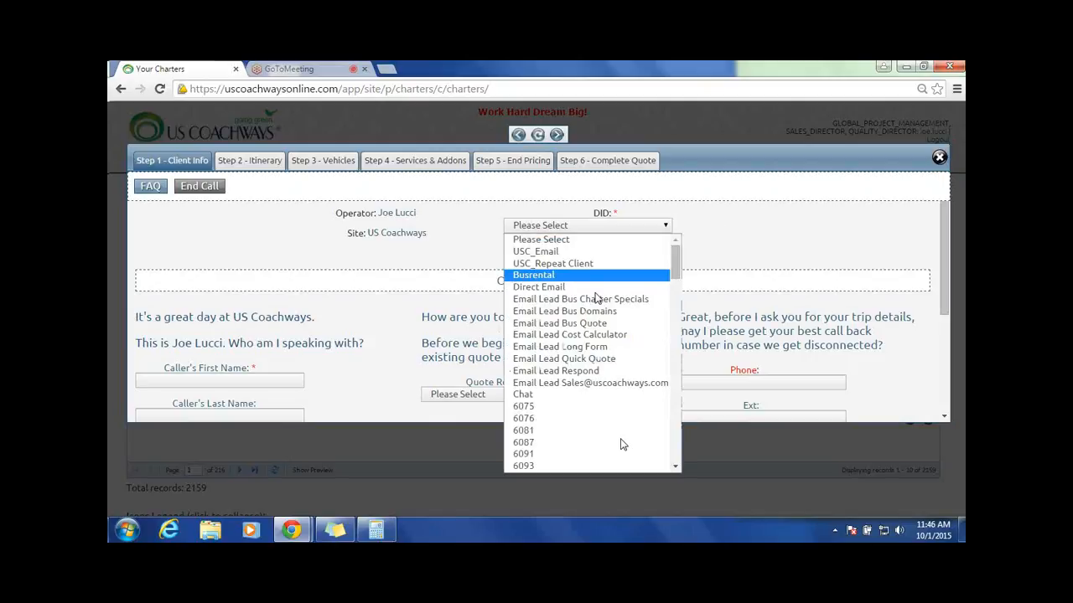
{"action": "left_click", "coordinate": [523, 393]}
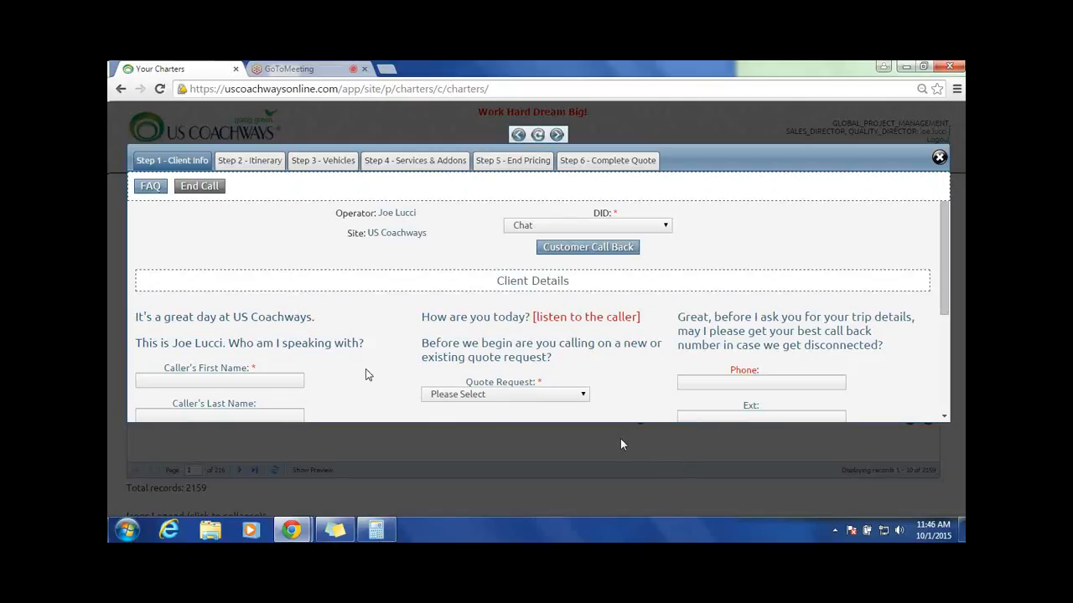
{"action": "left_click", "coordinate": [225, 380]}
{"action": "type", "text": "Joe"}
{"action": "key", "text": "Tab"}
Step: Mark the quote request as New Client, enter the caller's phone number, and start the call
{"action": "left_click", "coordinate": [579, 395]}
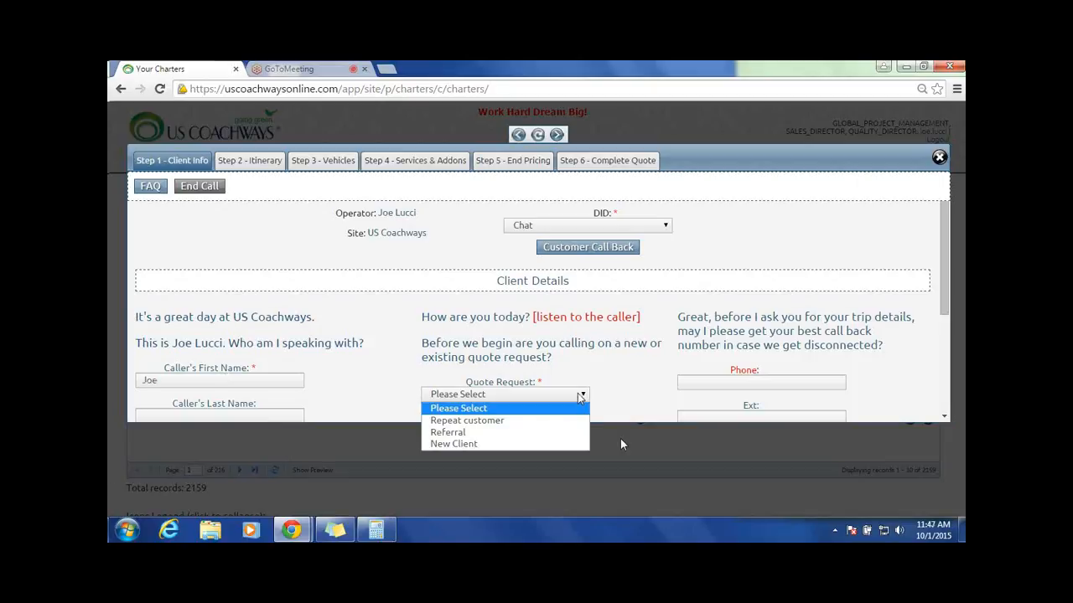
{"action": "left_click", "coordinate": [553, 444]}
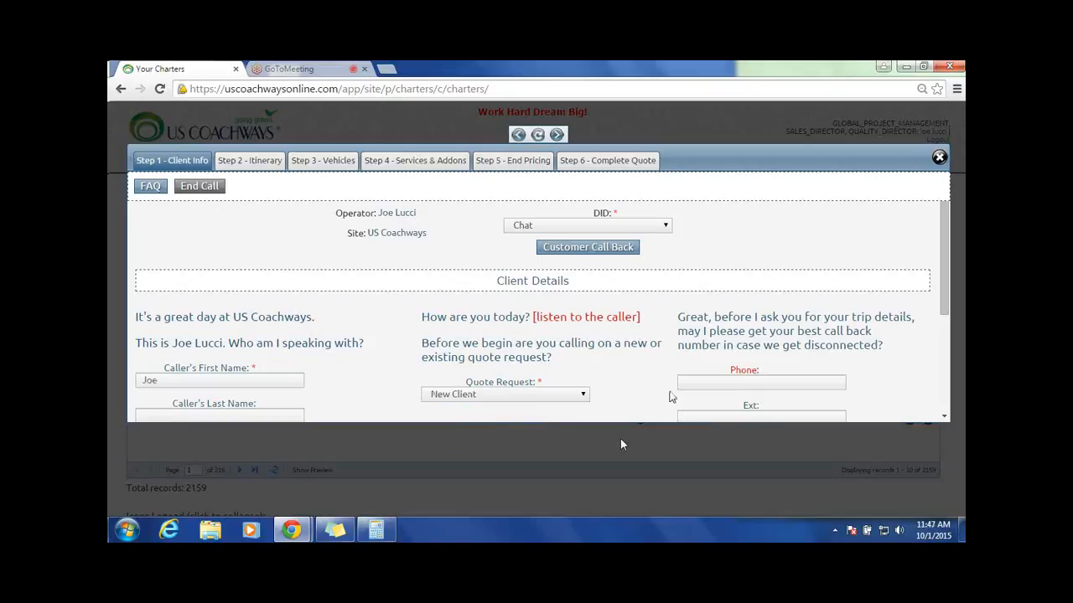
{"action": "left_click", "coordinate": [723, 388]}
{"action": "type", "text": "7185551212"}
{"action": "scroll", "coordinate": [444, 279], "scroll_direction": "down", "scroll_amount": 3}
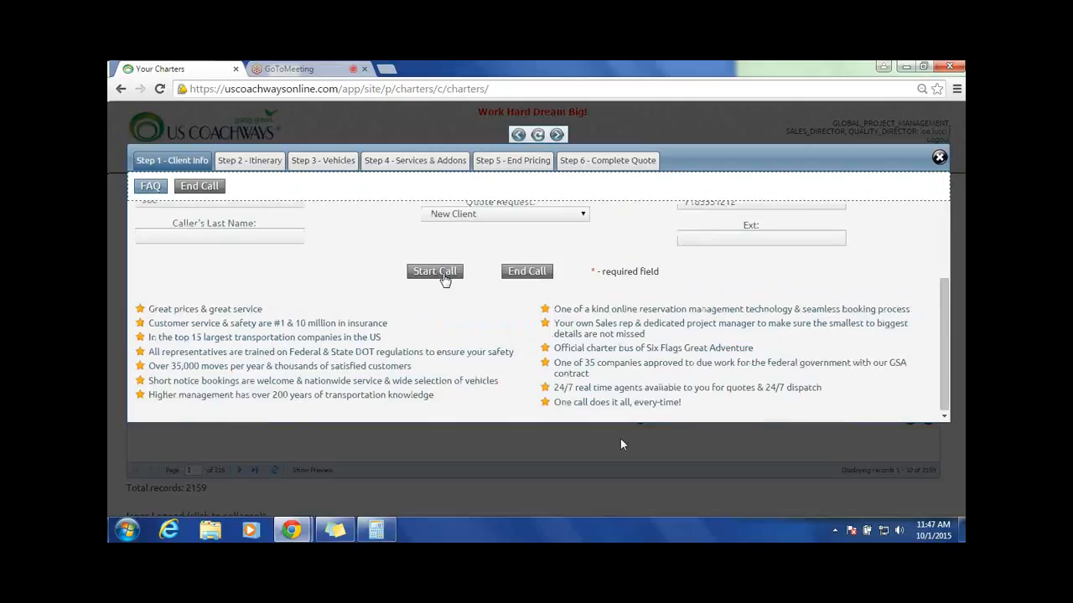
{"action": "left_click", "coordinate": [443, 274]}
Step: Fill in the trip details: General Day Trip occasion, definitely chartering Yes, trip type General Trip, and 50 people
{"action": "left_click", "coordinate": [620, 255]}
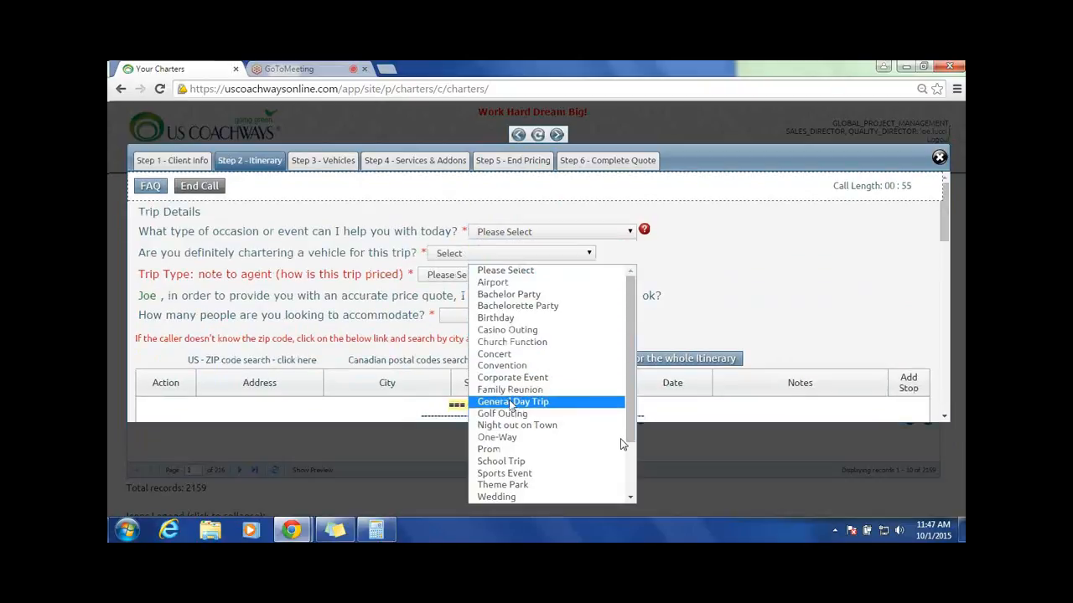
{"action": "left_click", "coordinate": [509, 402]}
{"action": "left_click", "coordinate": [572, 256]}
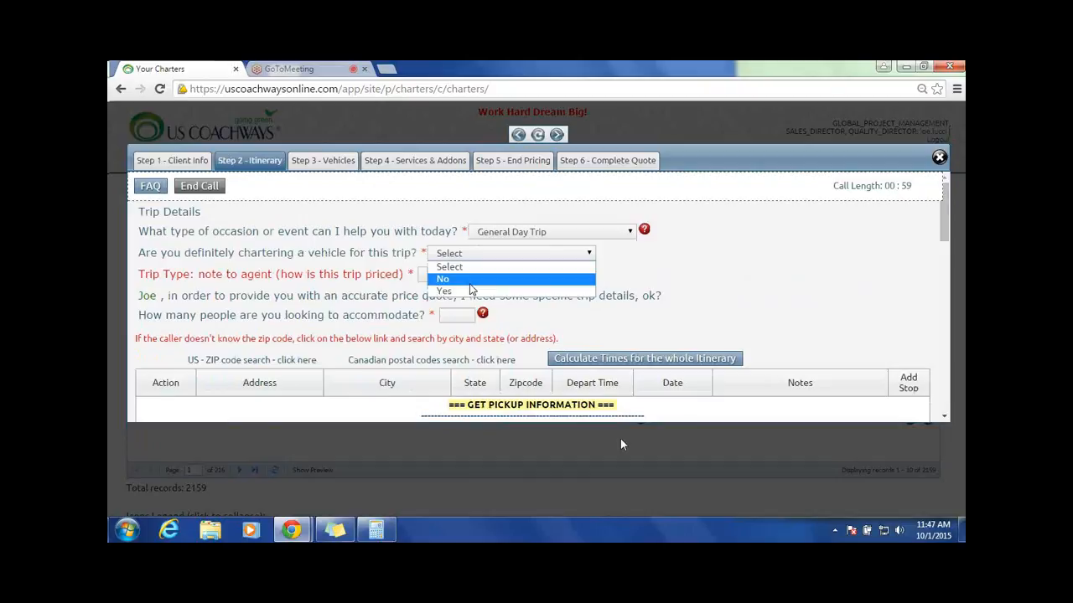
{"action": "left_click", "coordinate": [467, 292]}
{"action": "left_click", "coordinate": [501, 277]}
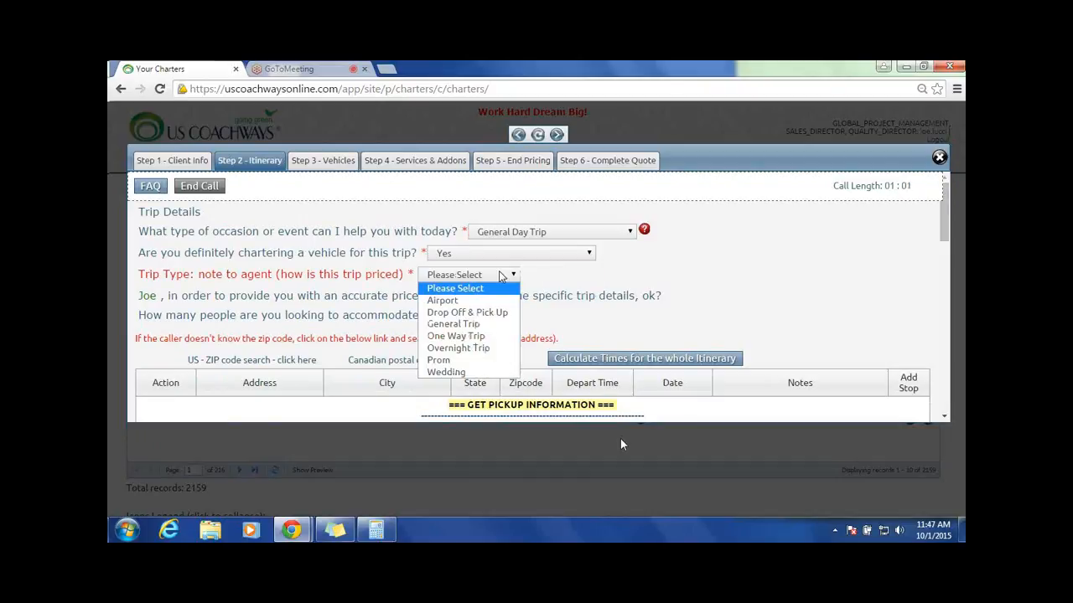
{"action": "left_click", "coordinate": [453, 324]}
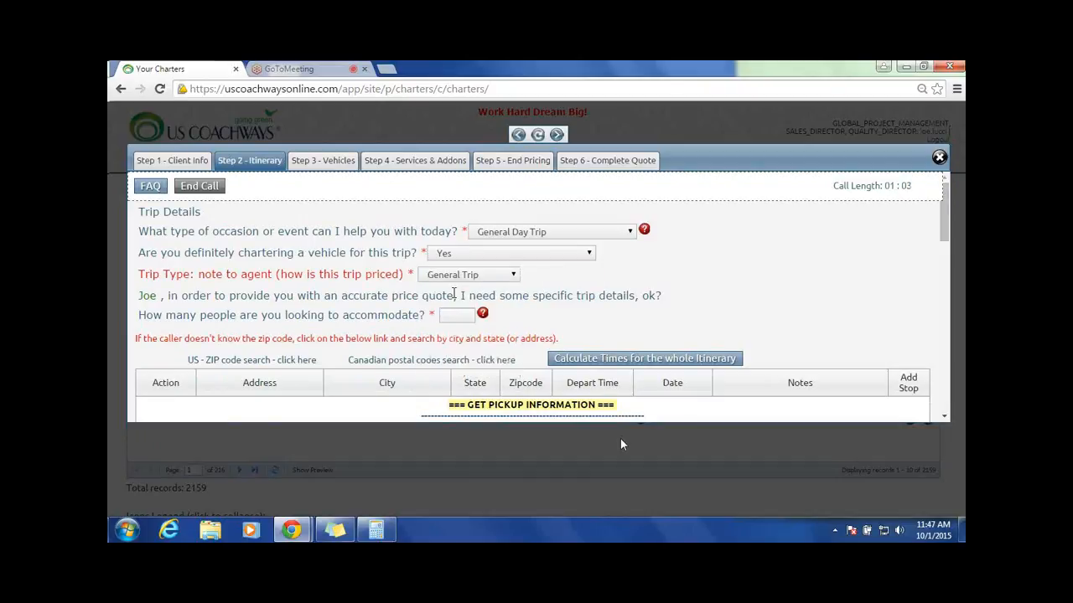
{"action": "left_click", "coordinate": [461, 314]}
{"action": "type", "text": "50"}
Step: Set the initial pickup to 10-21-2015 with a departure time of 8:00 AM
{"action": "scroll", "coordinate": [811, 289], "scroll_direction": "down", "scroll_amount": 1}
{"action": "scroll", "coordinate": [811, 289], "scroll_direction": "down", "scroll_amount": 1}
{"action": "left_click", "coordinate": [684, 367]}
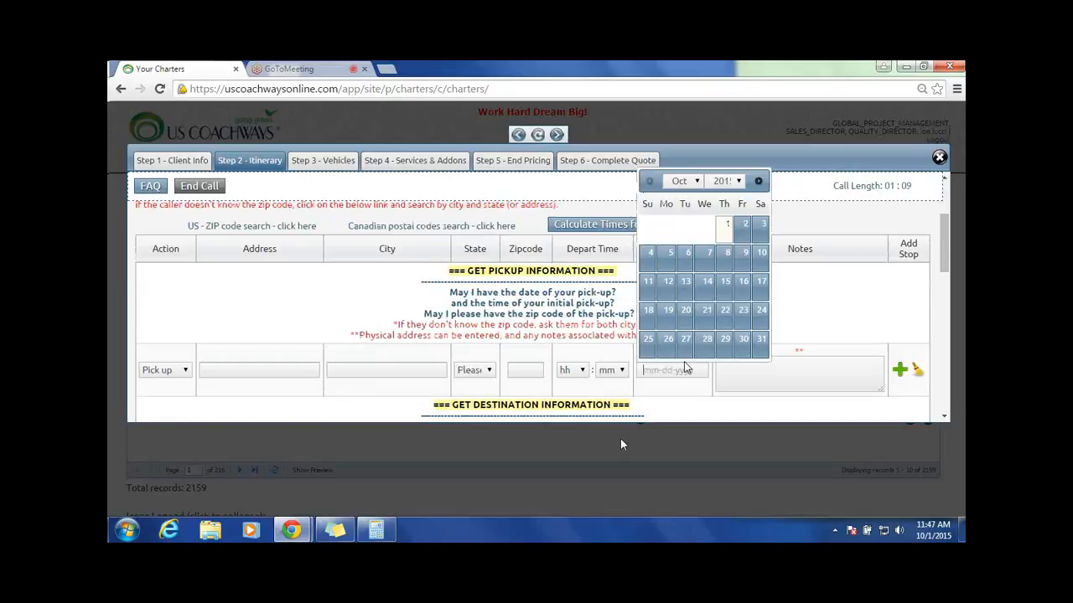
{"action": "left_click", "coordinate": [706, 311]}
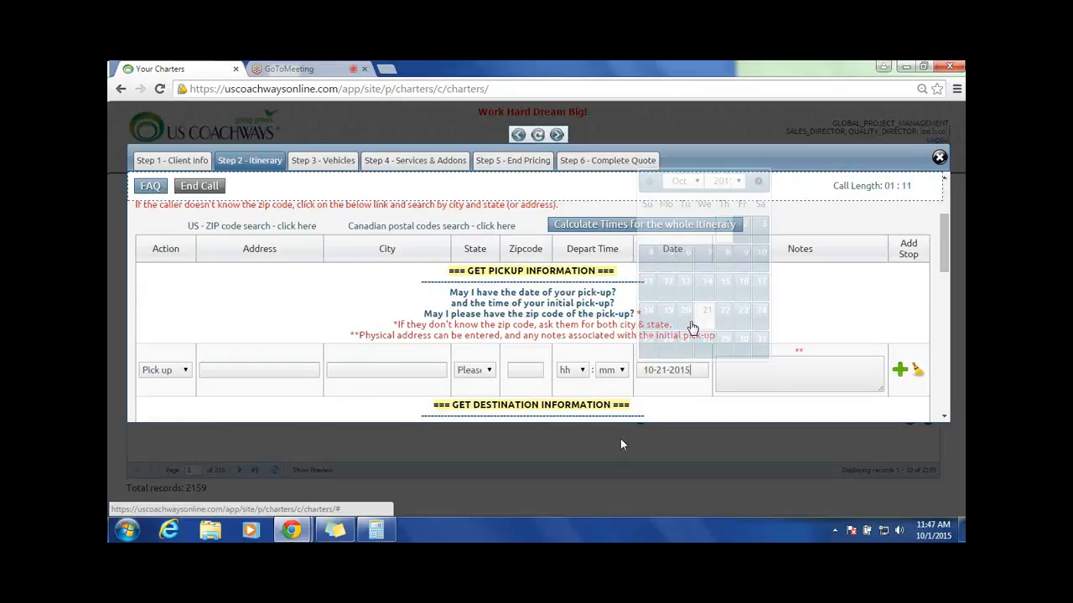
{"action": "left_click", "coordinate": [572, 370]}
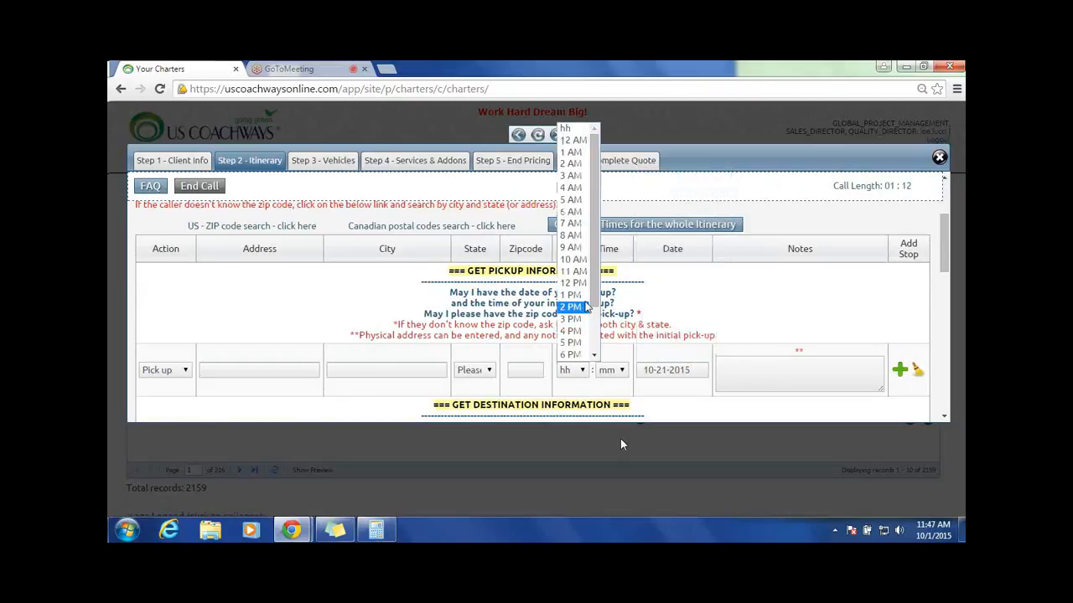
{"action": "left_click", "coordinate": [574, 236]}
{"action": "left_click", "coordinate": [610, 370]}
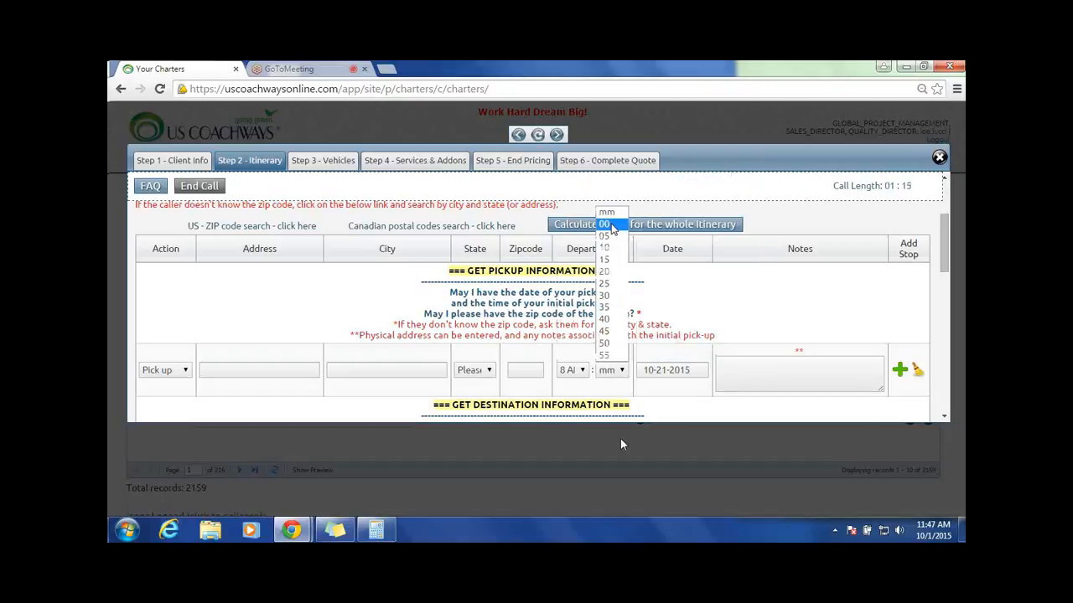
{"action": "left_click", "coordinate": [610, 225]}
Step: Set the initial pickup location to Staten Island, NY, using zip code 10305
{"action": "left_click", "coordinate": [515, 370]}
{"action": "type", "text": "10"}
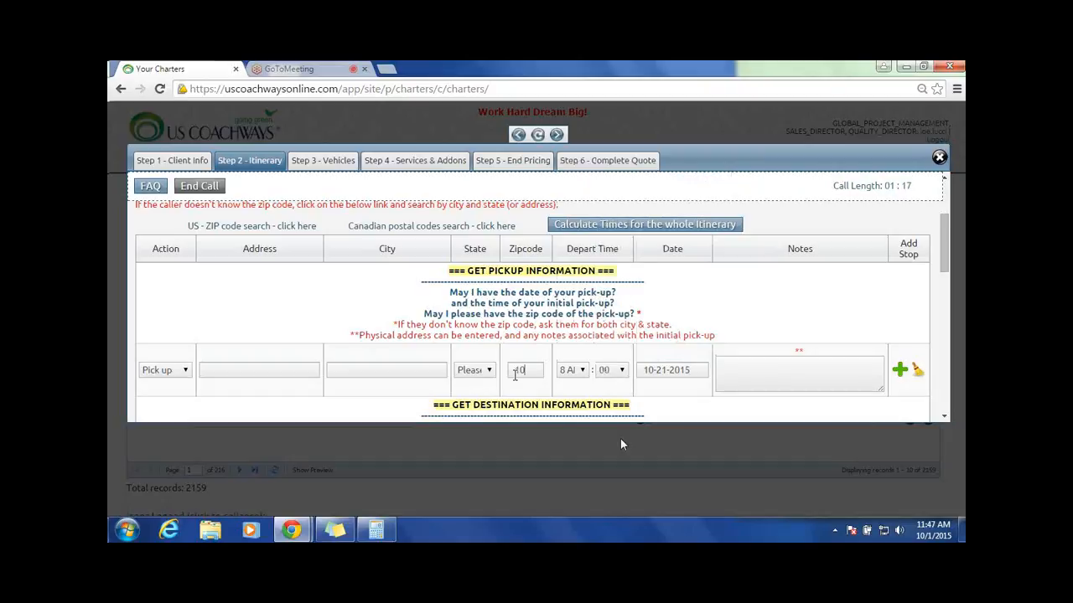
{"action": "type", "text": "305"}
{"action": "left_click", "coordinate": [486, 373]}
{"action": "left_click", "coordinate": [502, 354]}
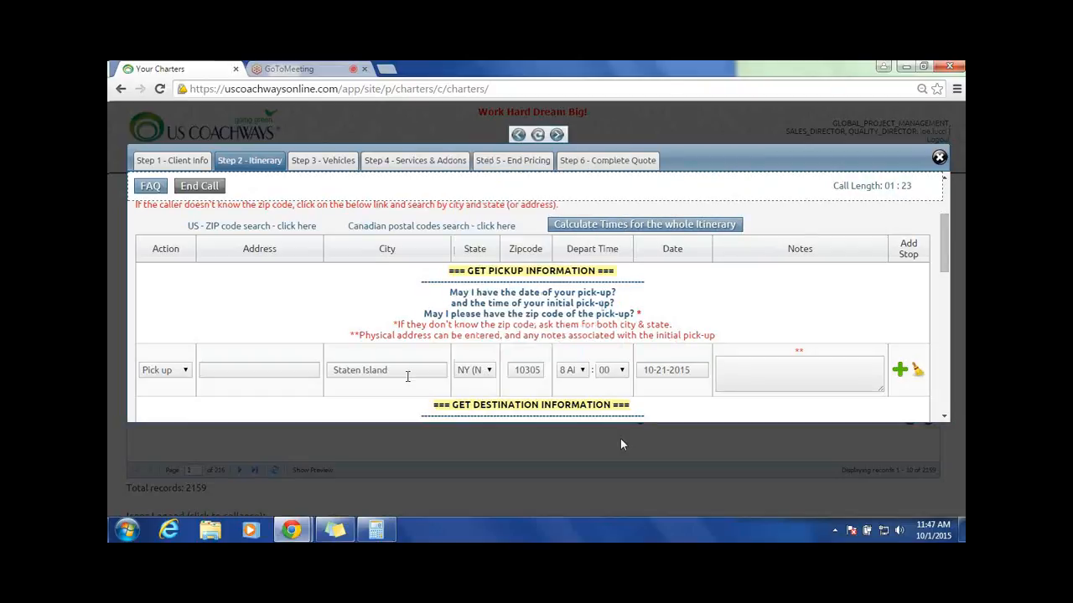
Step: Set the destination drop-off location to Brooklyn, NY, using zip code 11214
{"action": "scroll", "coordinate": [790, 265], "scroll_direction": "down", "scroll_amount": 1}
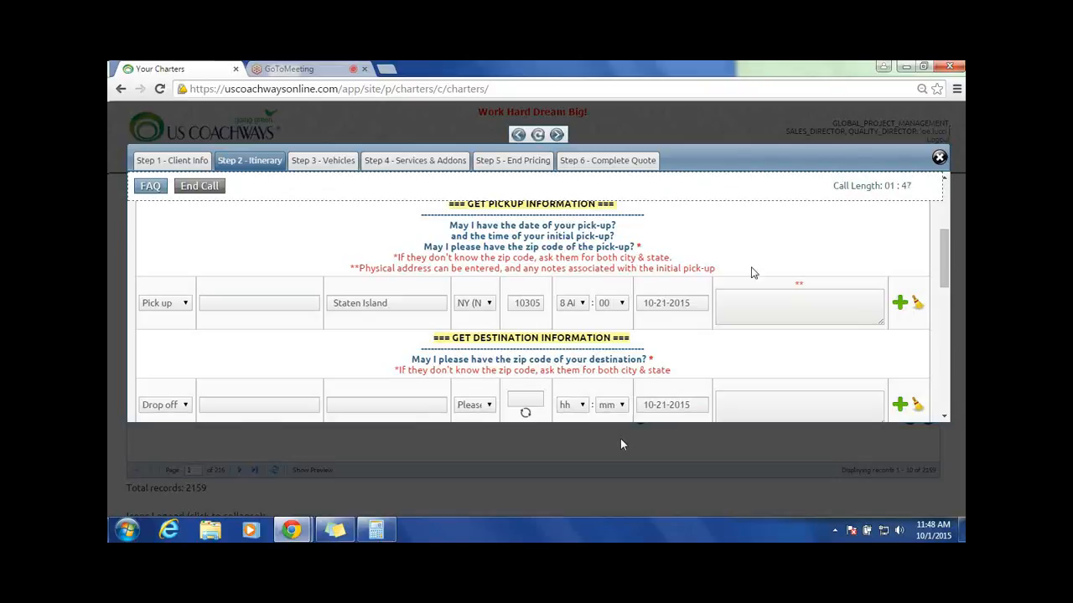
{"action": "scroll", "coordinate": [751, 273], "scroll_direction": "up", "scroll_amount": 3}
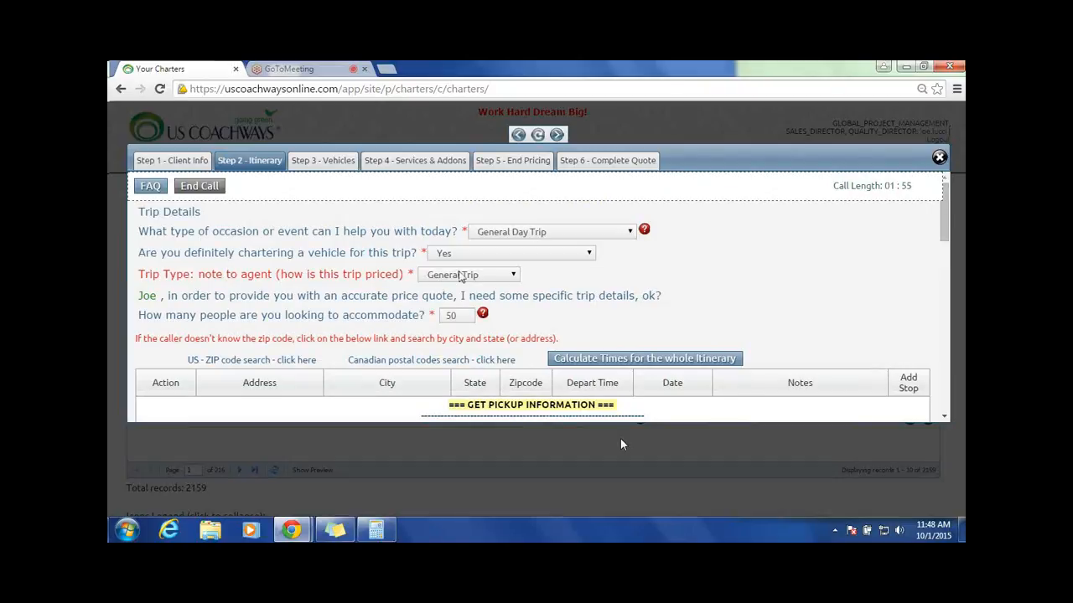
{"action": "scroll", "coordinate": [668, 278], "scroll_direction": "down", "scroll_amount": 2}
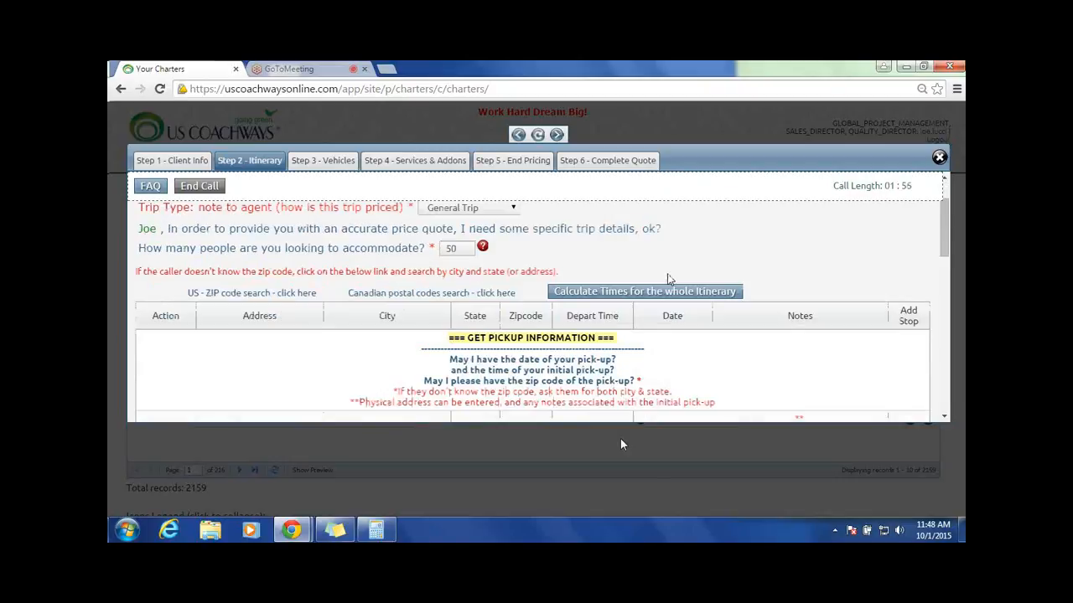
{"action": "scroll", "coordinate": [668, 278], "scroll_direction": "down", "scroll_amount": 4}
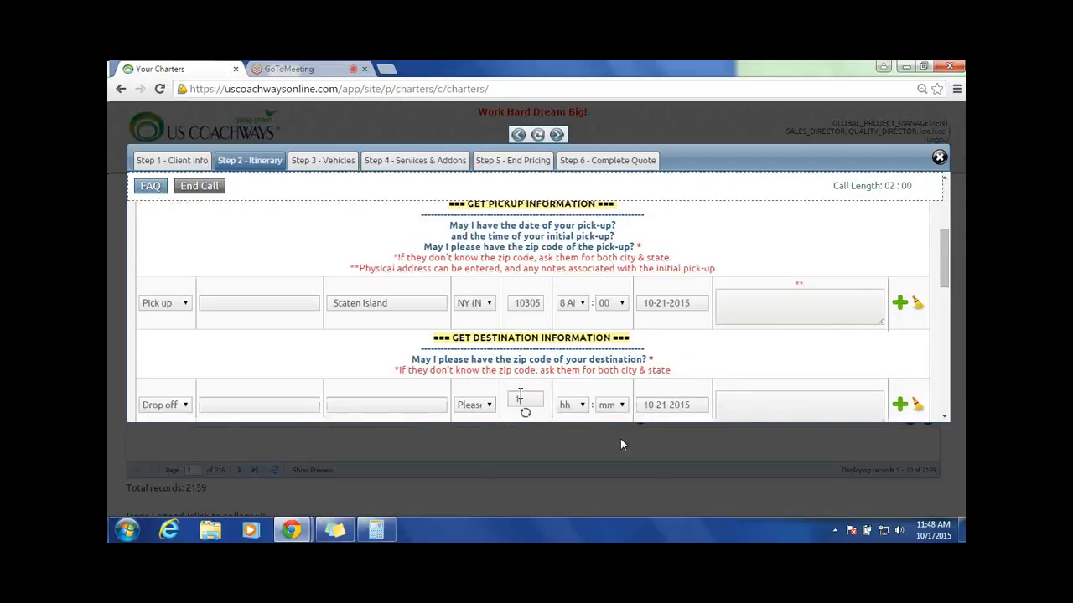
{"action": "left_click", "coordinate": [520, 394]}
{"action": "type", "text": "10"}
{"action": "type", "text": "021"}
{"action": "type", "text": "4"}
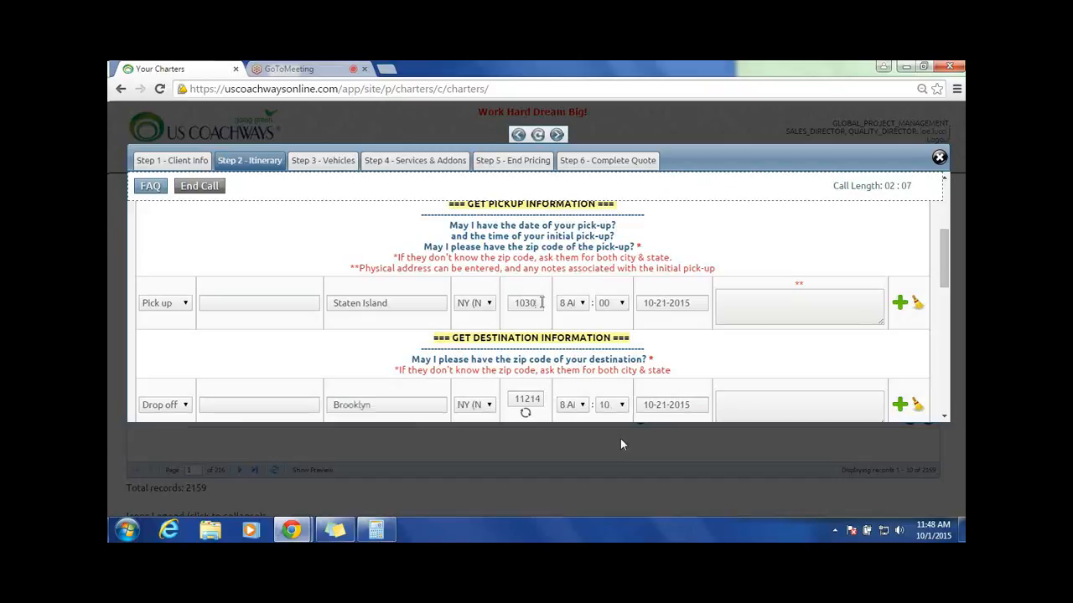
{"action": "type", "text": "9"}
Step: Change the zip codes of the initial Staten Island pickup and the return drop-off to 10309
{"action": "scroll", "coordinate": [771, 300], "scroll_direction": "down", "scroll_amount": 3}
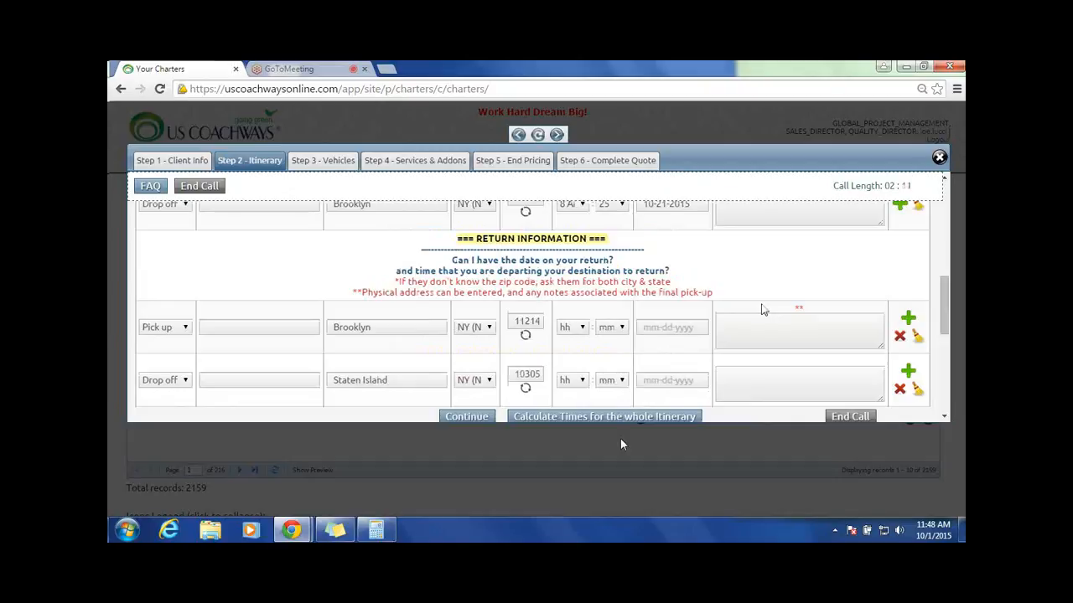
{"action": "scroll", "coordinate": [762, 310], "scroll_direction": "up", "scroll_amount": 3}
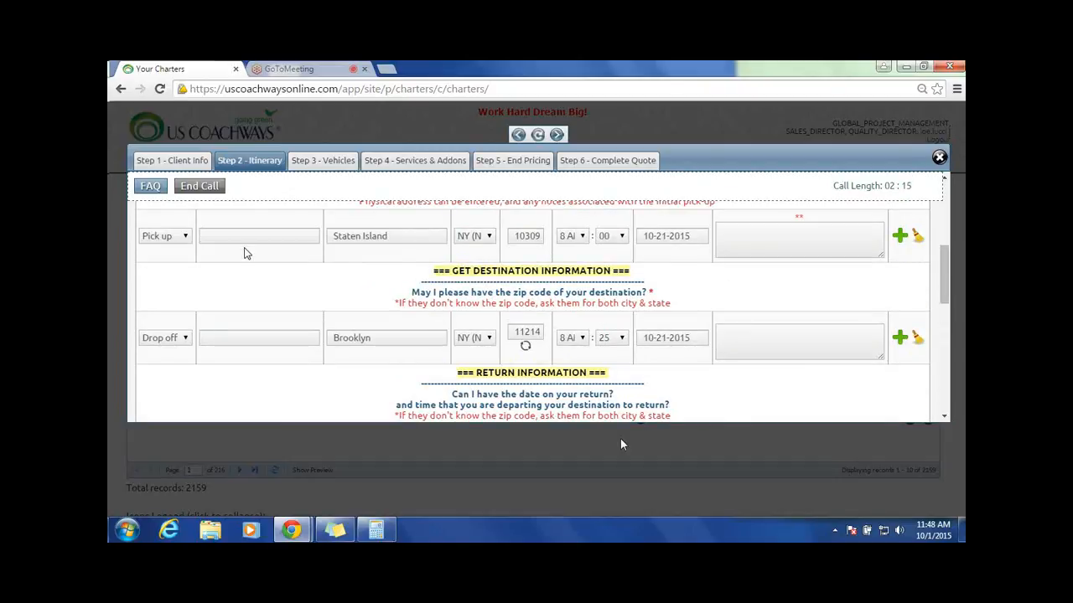
{"action": "triple_click", "coordinate": [504, 270]}
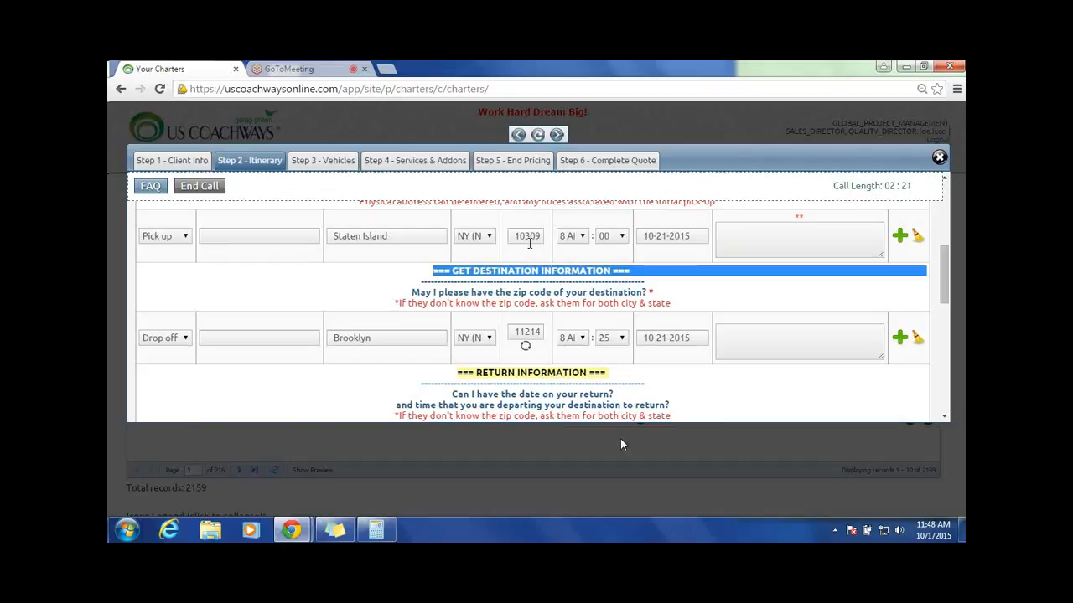
{"action": "scroll", "coordinate": [439, 325], "scroll_direction": "down", "scroll_amount": 2}
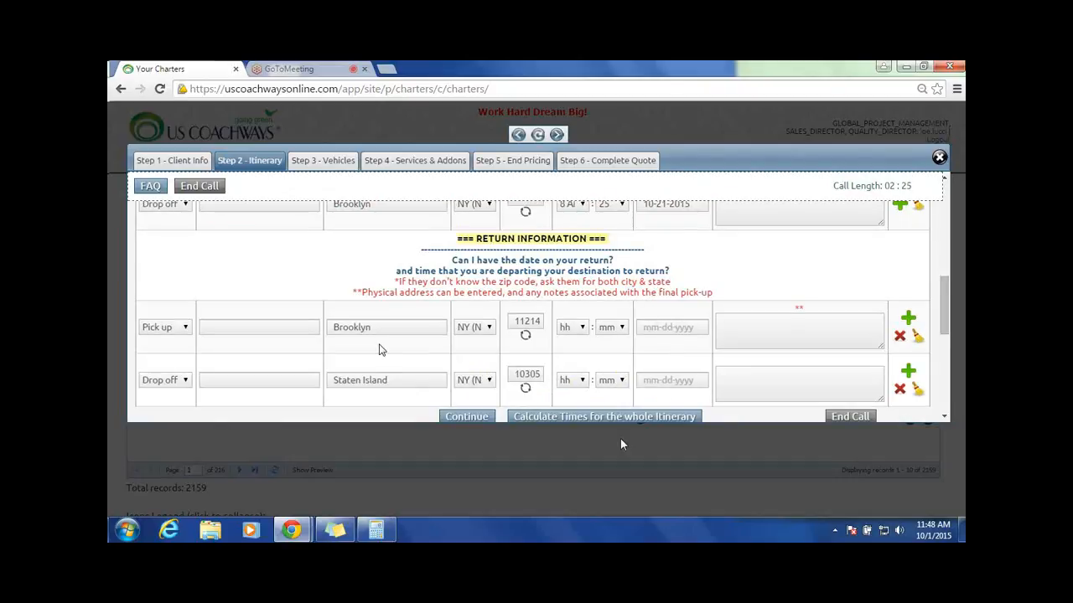
{"action": "key", "text": "BackSpace"}
{"action": "type", "text": "9"}
Step: Set the return pickup from Brooklyn to 10-21-2015 at 4:00 PM
{"action": "left_click", "coordinate": [679, 334]}
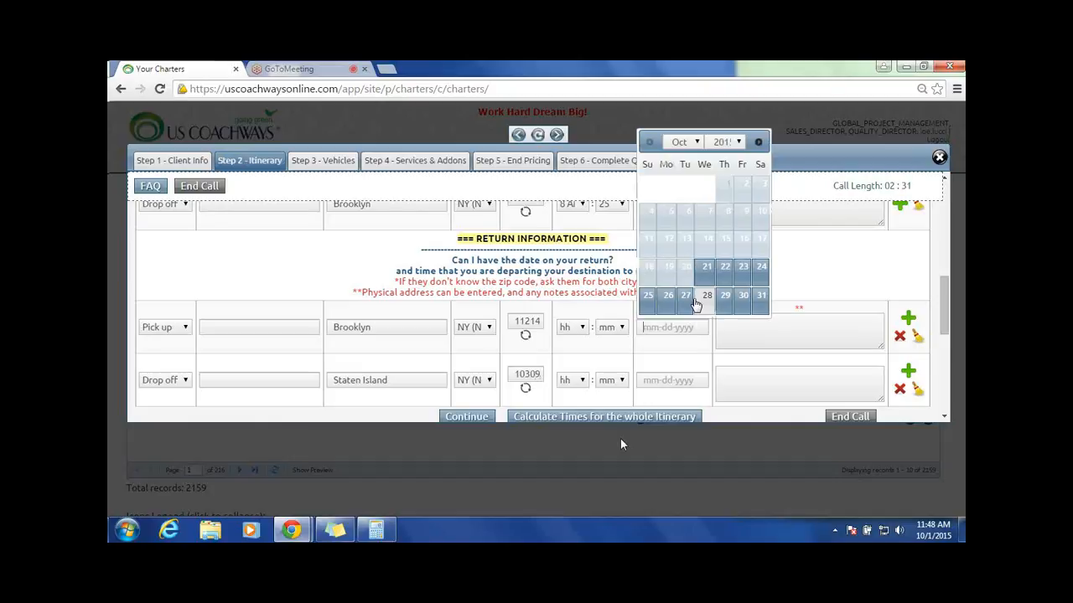
{"action": "left_click", "coordinate": [707, 267]}
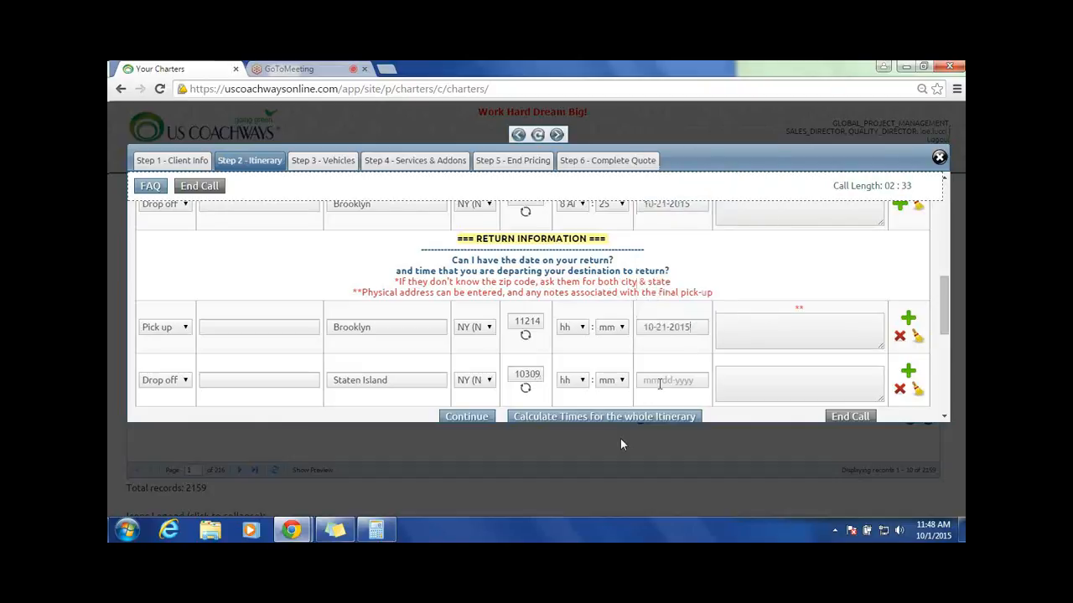
{"action": "left_click", "coordinate": [570, 327]}
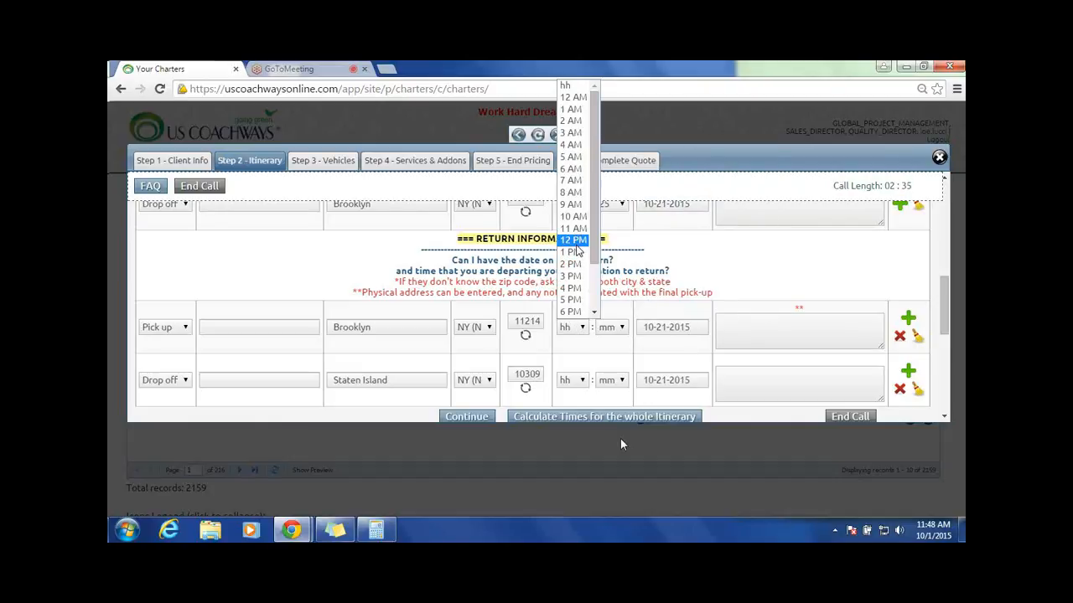
{"action": "left_click", "coordinate": [576, 289]}
{"action": "left_click", "coordinate": [618, 328]}
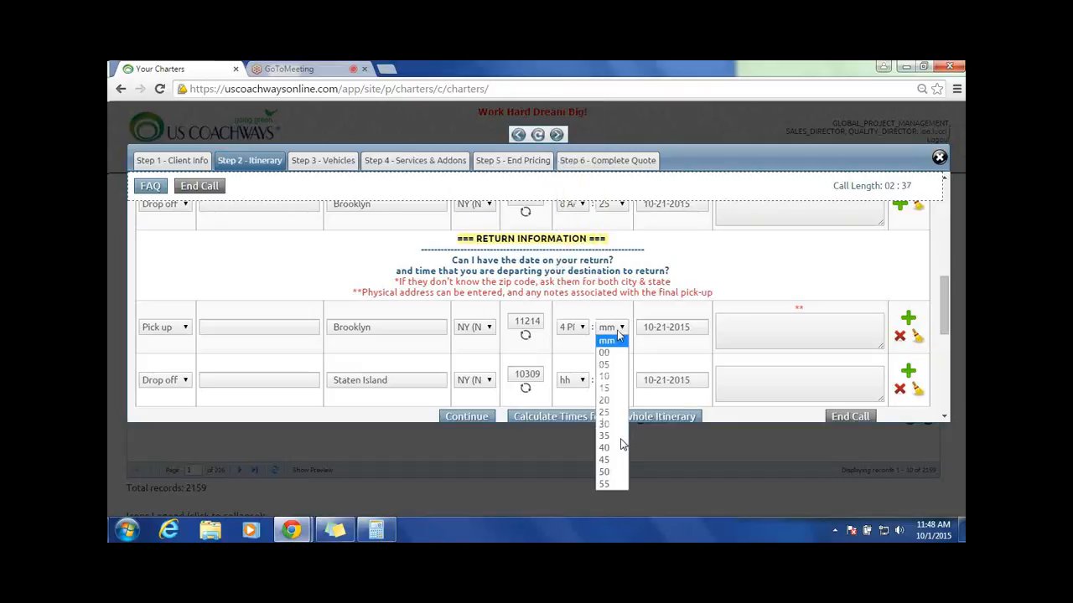
{"action": "left_click", "coordinate": [611, 352]}
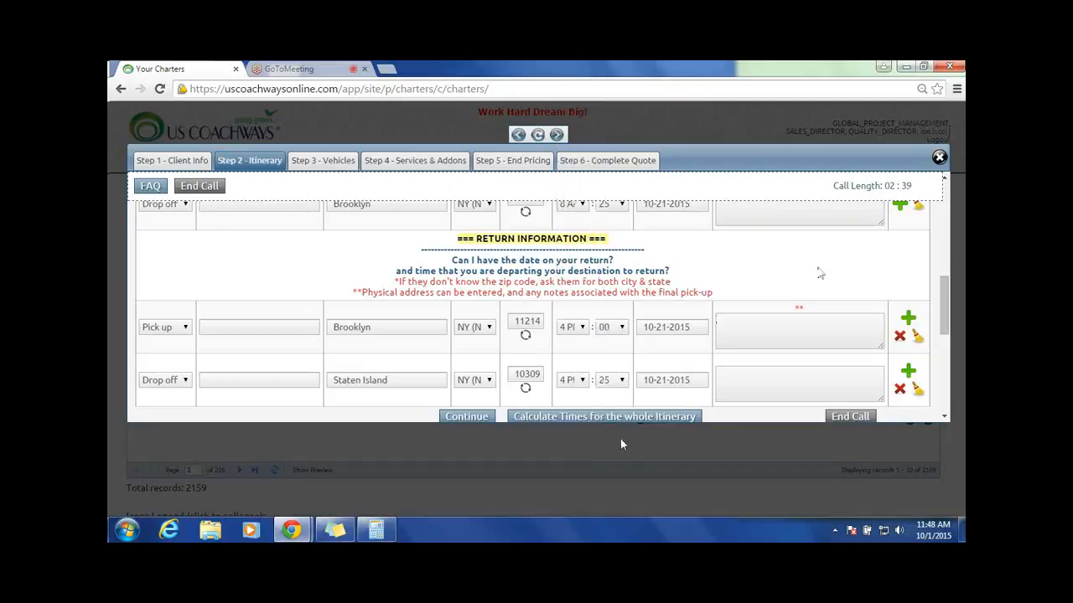
Step: Check the round-trip itinerary and one-way distance, and submit the itinerary to proceed to vehicle selection
{"action": "scroll", "coordinate": [820, 273], "scroll_direction": "down", "scroll_amount": 2}
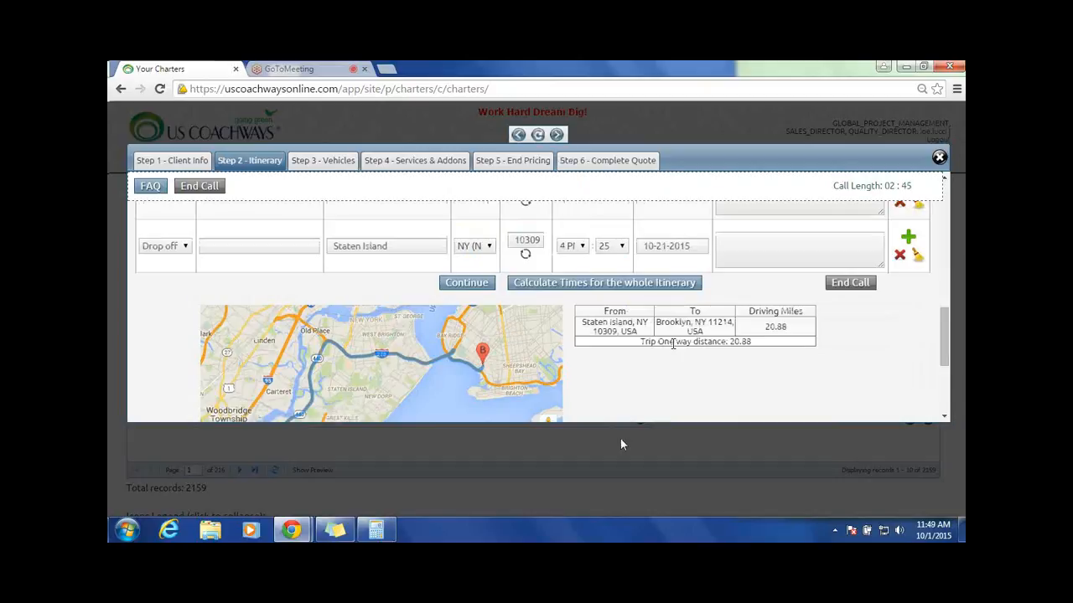
{"action": "scroll", "coordinate": [675, 335], "scroll_direction": "up", "scroll_amount": 5}
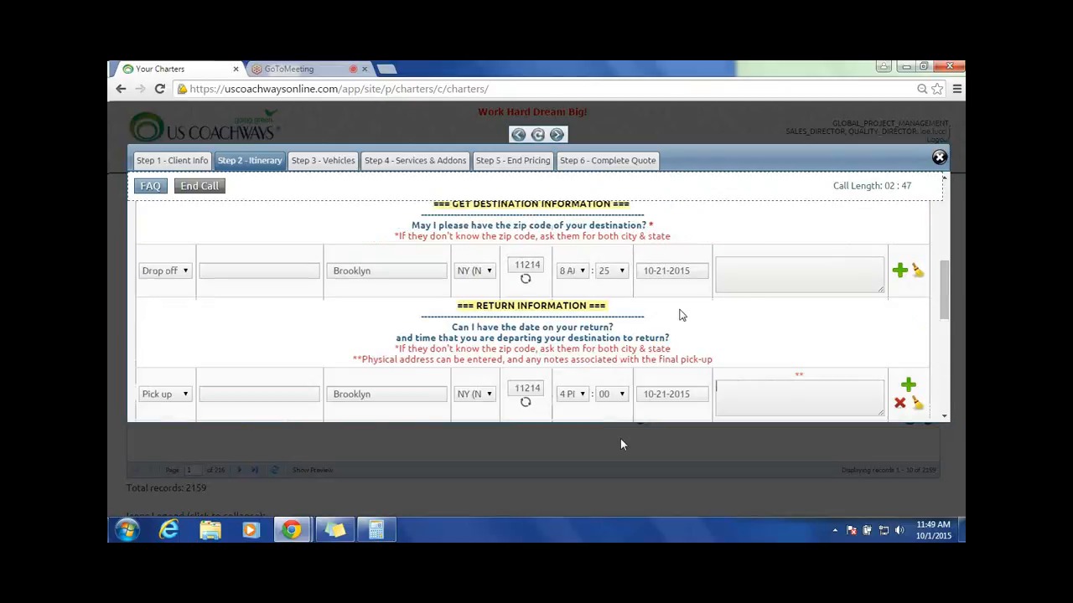
{"action": "scroll", "coordinate": [680, 314], "scroll_direction": "up", "scroll_amount": 2}
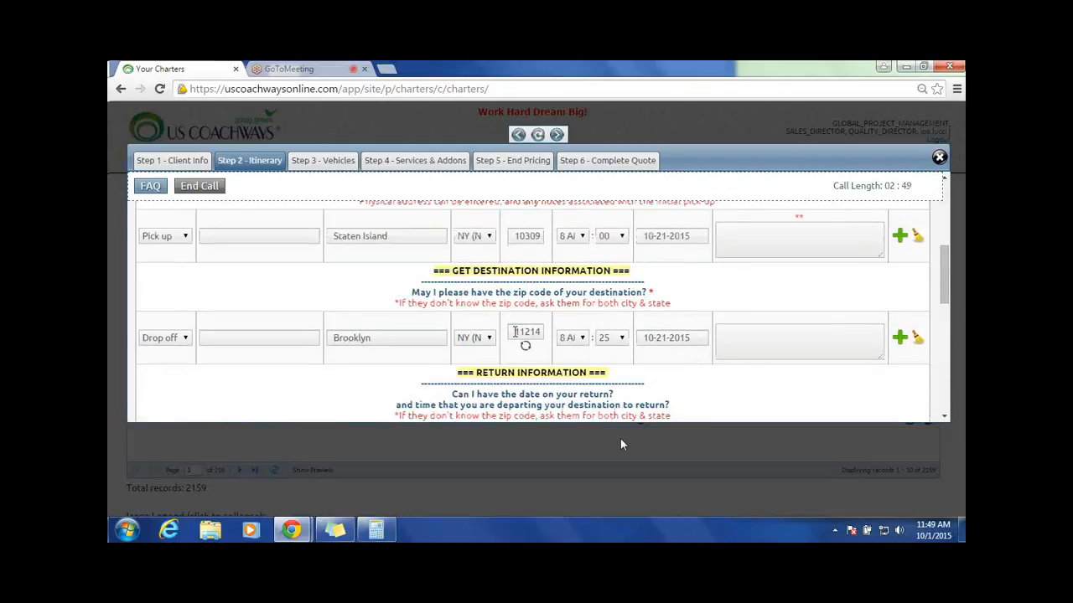
{"action": "scroll", "coordinate": [515, 332], "scroll_direction": "down", "scroll_amount": 2}
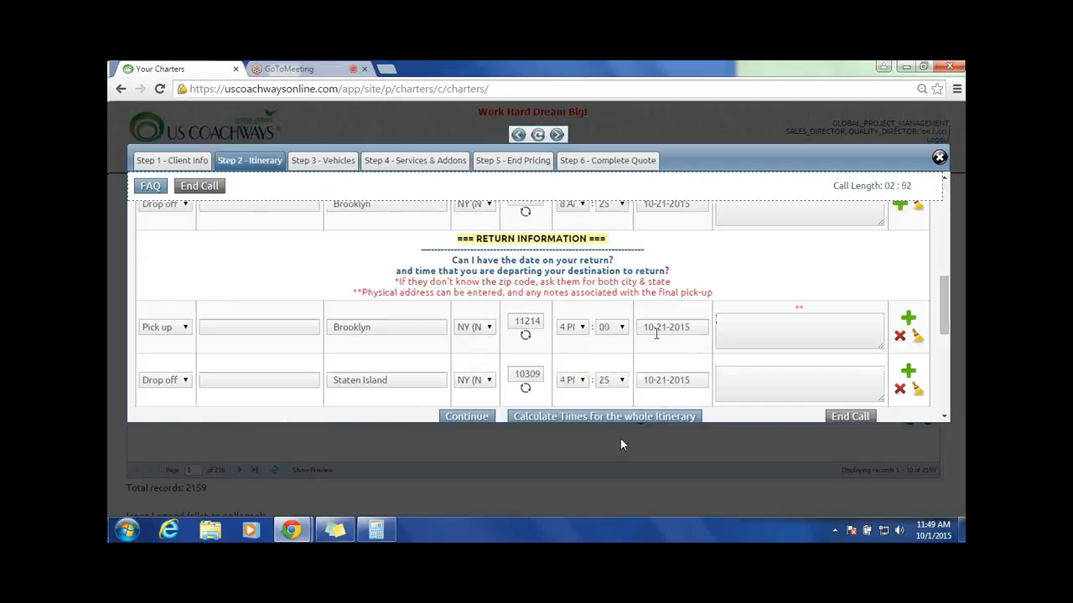
{"action": "scroll", "coordinate": [467, 361], "scroll_direction": "down", "scroll_amount": 1}
{"action": "left_click", "coordinate": [466, 355]}
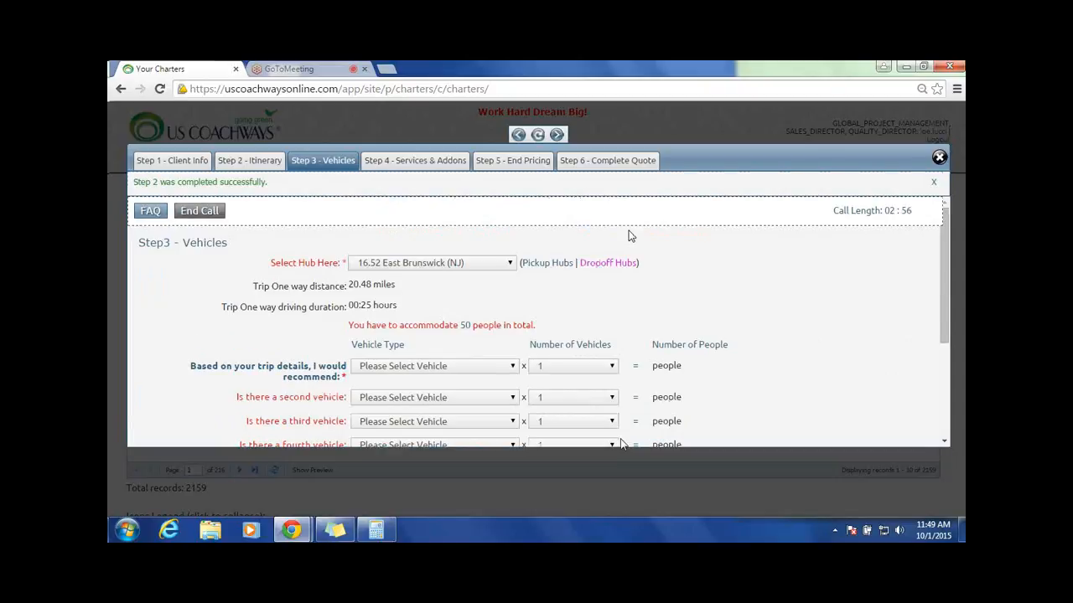
Step: Choose one 49 Passenger Coach Bus as the recommended vehicle and one 55 Passenger Coach Bus as the second, and submit the vehicles
{"action": "left_click", "coordinate": [513, 342]}
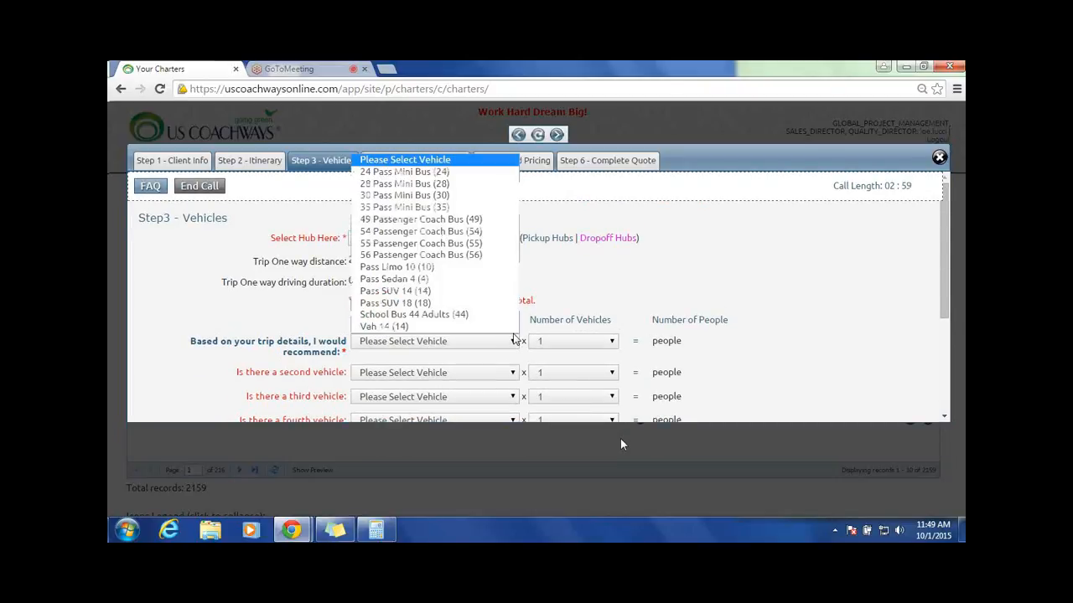
{"action": "left_click", "coordinate": [384, 219]}
{"action": "left_click", "coordinate": [394, 372]}
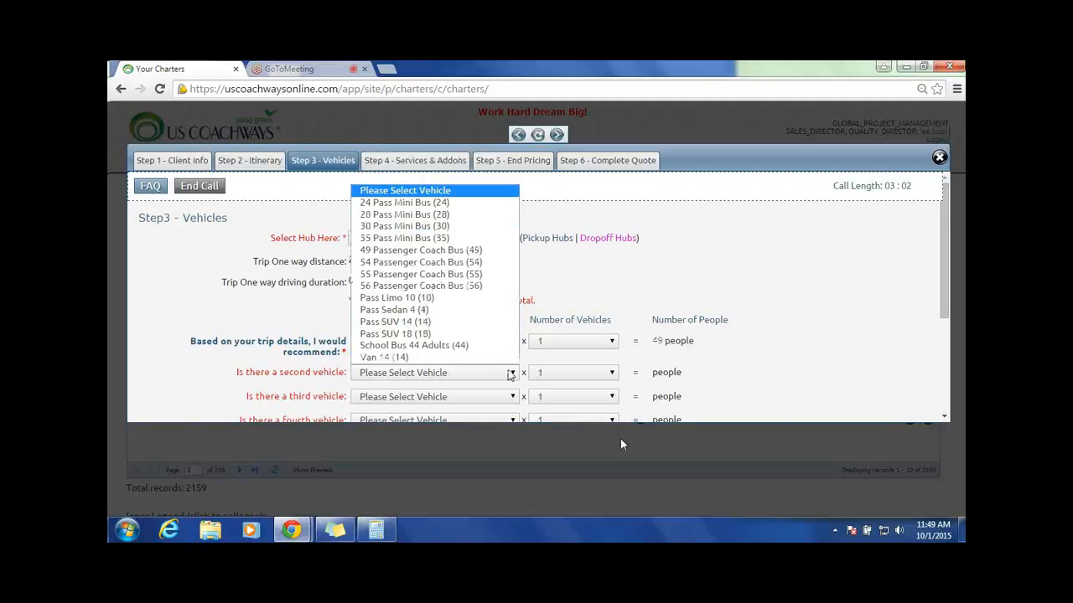
{"action": "left_click", "coordinate": [378, 274]}
{"action": "scroll", "coordinate": [834, 310], "scroll_direction": "down", "scroll_amount": 1}
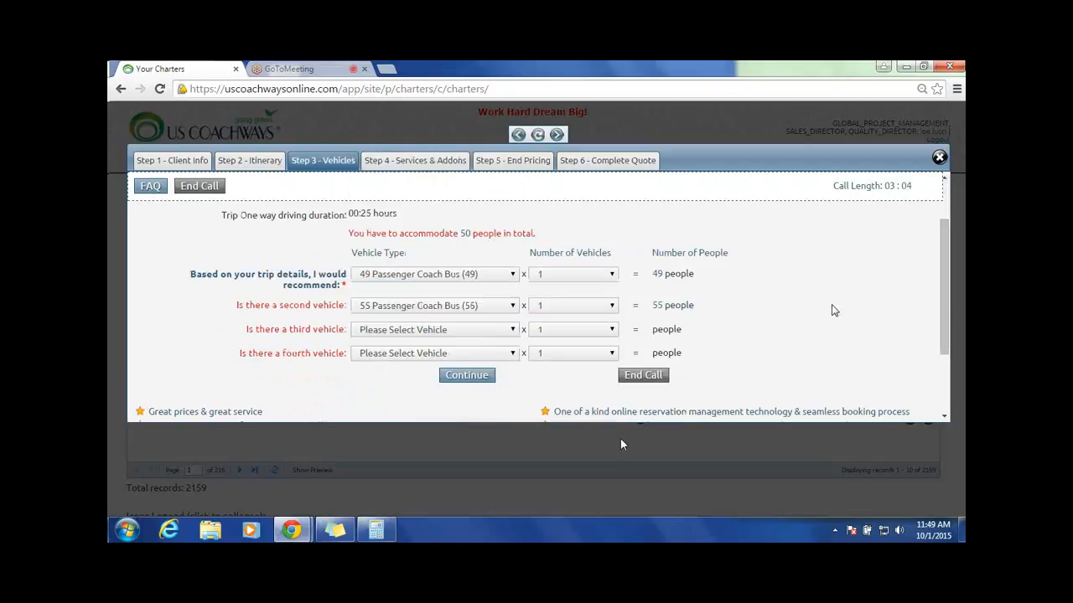
{"action": "scroll", "coordinate": [834, 310], "scroll_direction": "down", "scroll_amount": 2}
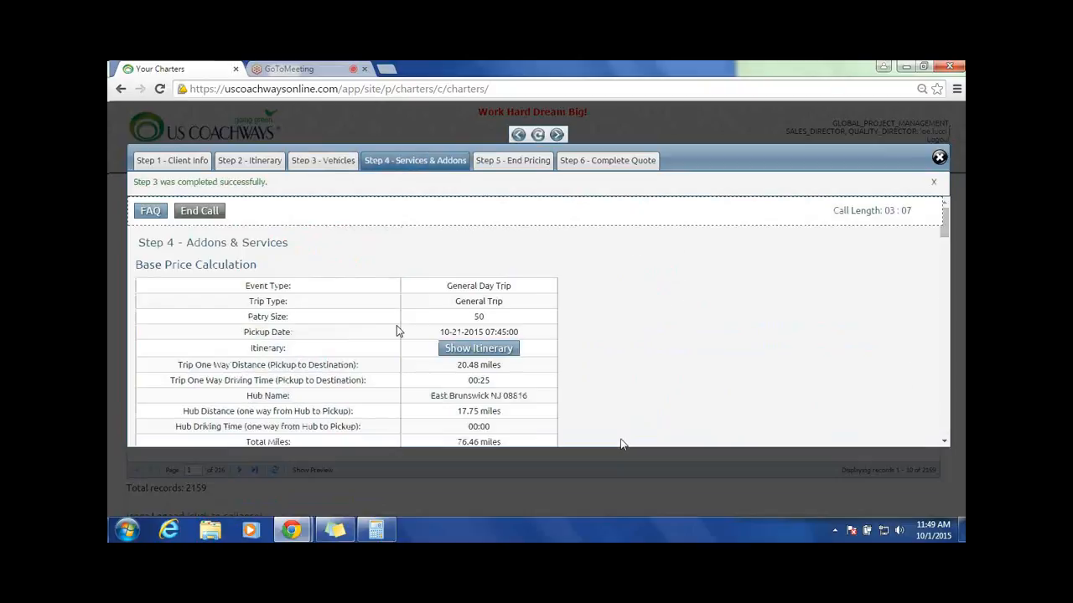
Step: Proceed past the services and add-ons without adding any permits or fees
{"action": "scroll", "coordinate": [587, 305], "scroll_direction": "down", "scroll_amount": 15}
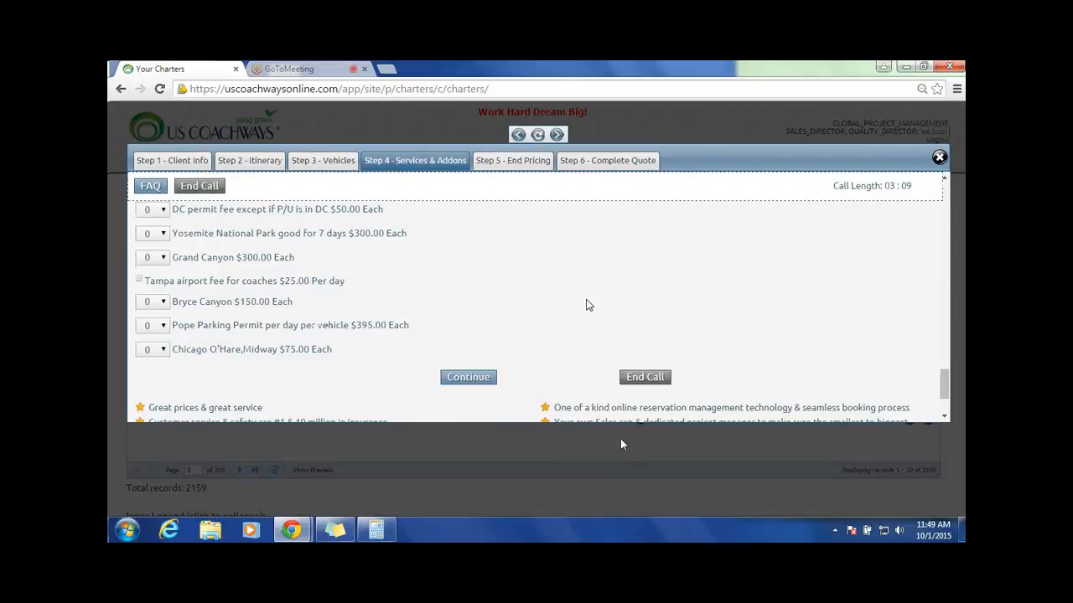
{"action": "scroll", "coordinate": [586, 305], "scroll_direction": "down", "scroll_amount": 2}
{"action": "left_click", "coordinate": [467, 276]}
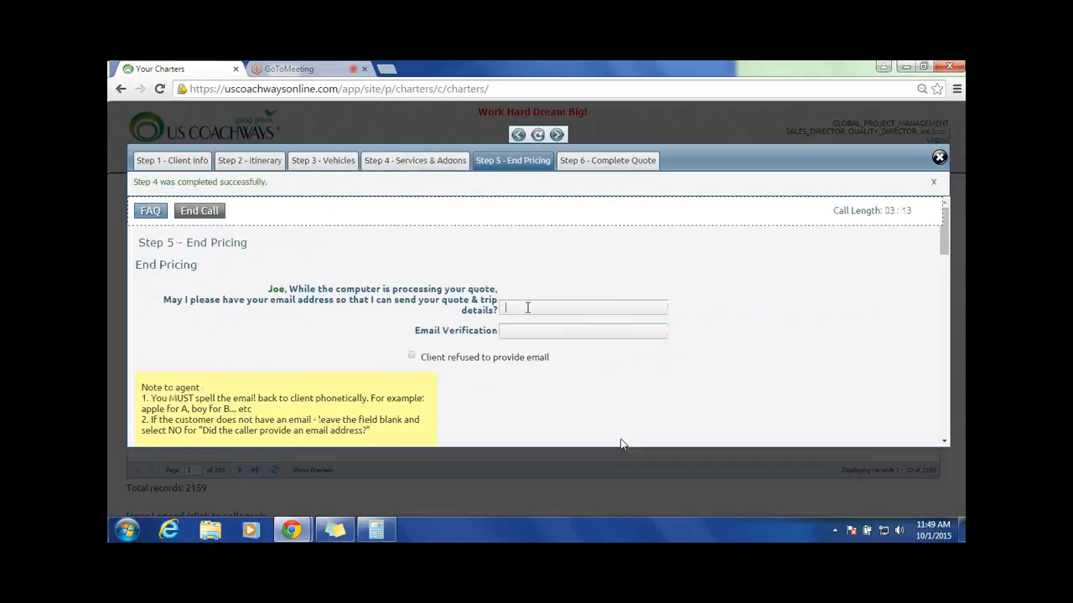
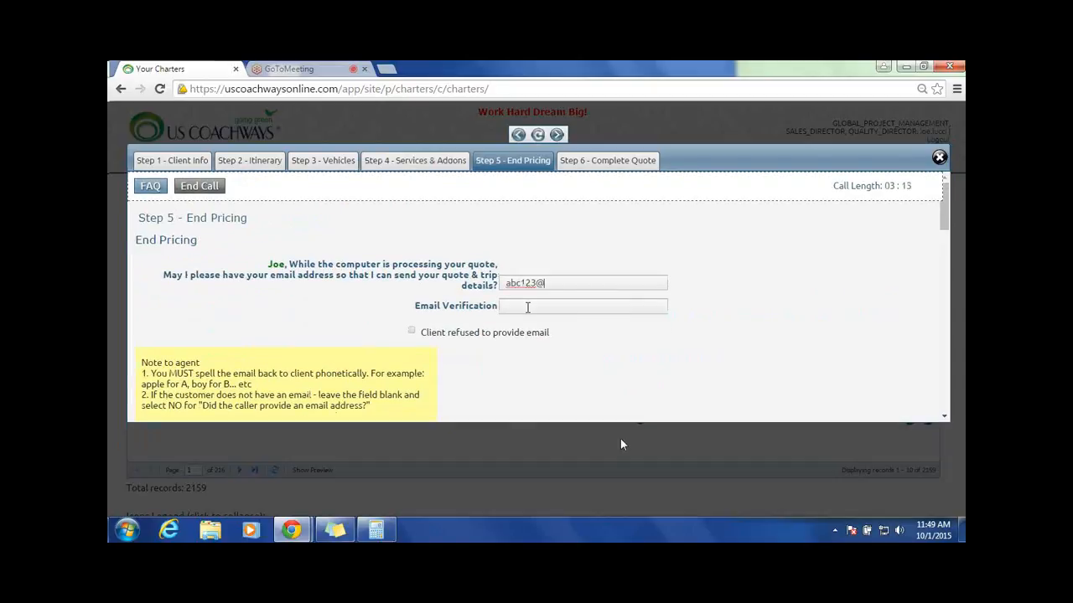
Step: Enter the client's email address and repeat it for the email verification
{"action": "key", "text": "Tab"}
Step: Enter the client's last name and set the number of bus charters per year to 2
{"action": "scroll", "coordinate": [702, 222], "scroll_direction": "down", "scroll_amount": 3}
{"action": "left_click", "coordinate": [577, 236]}
{"action": "type", "text": "s"}
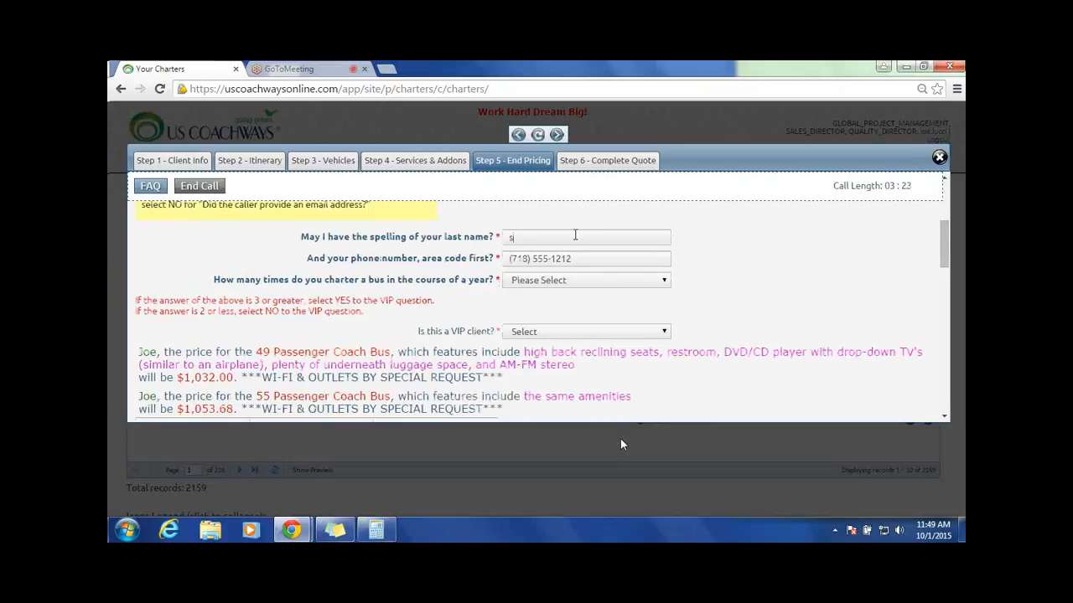
{"action": "type", "text": "mith"}
{"action": "key", "text": "Tab"}
{"action": "left_click", "coordinate": [586, 280]}
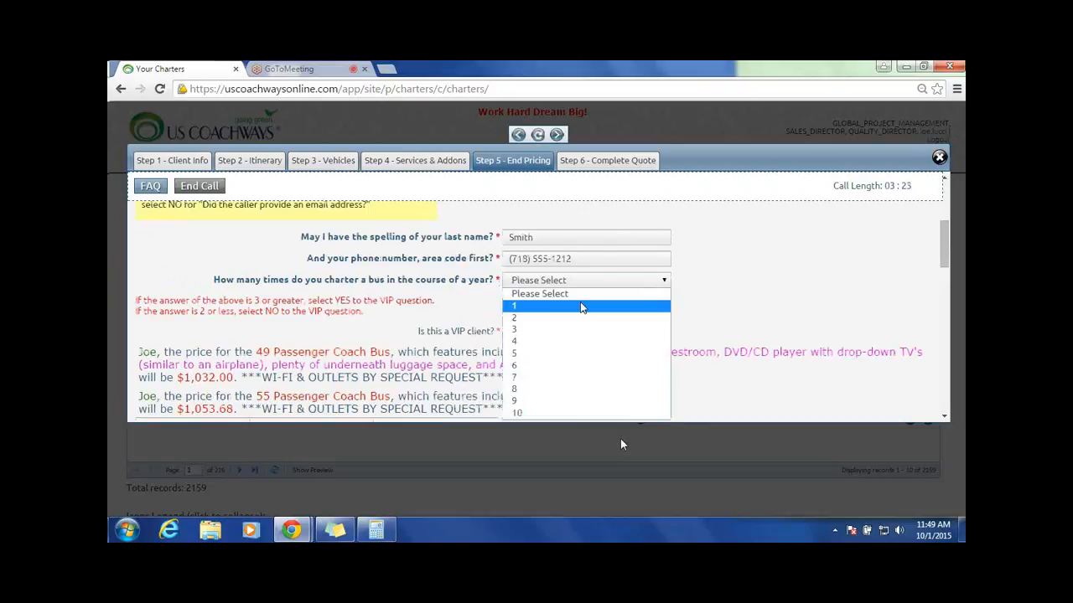
{"action": "left_click", "coordinate": [582, 318]}
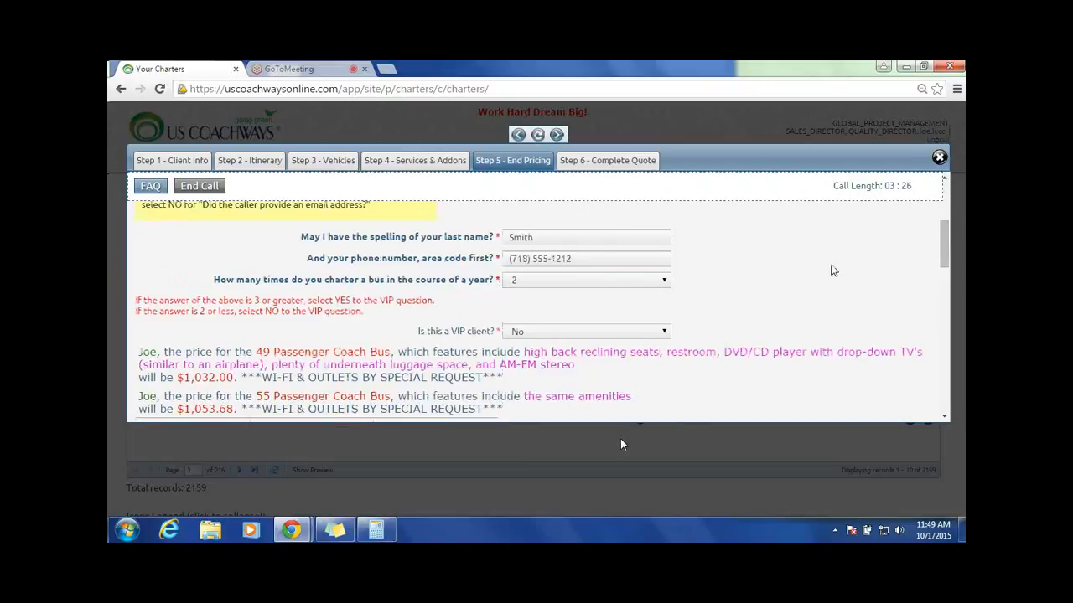
Step: Answer No to the online reservation walk-through and Yes to the price being within the client's budget
{"action": "scroll", "coordinate": [830, 271], "scroll_direction": "down", "scroll_amount": 5}
{"action": "scroll", "coordinate": [821, 270], "scroll_direction": "down", "scroll_amount": 3}
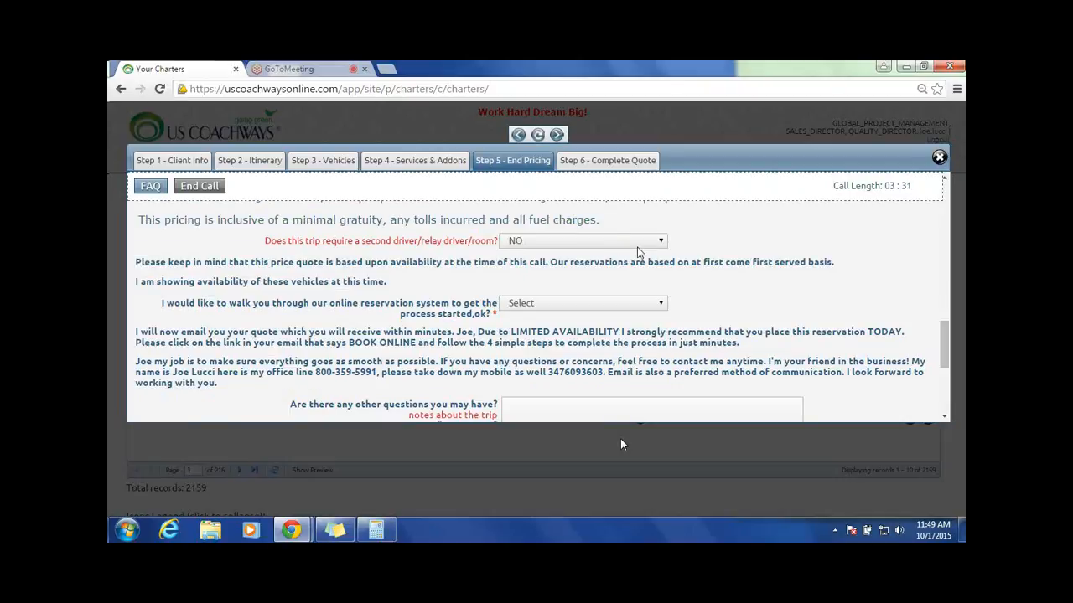
{"action": "left_click", "coordinate": [587, 303]}
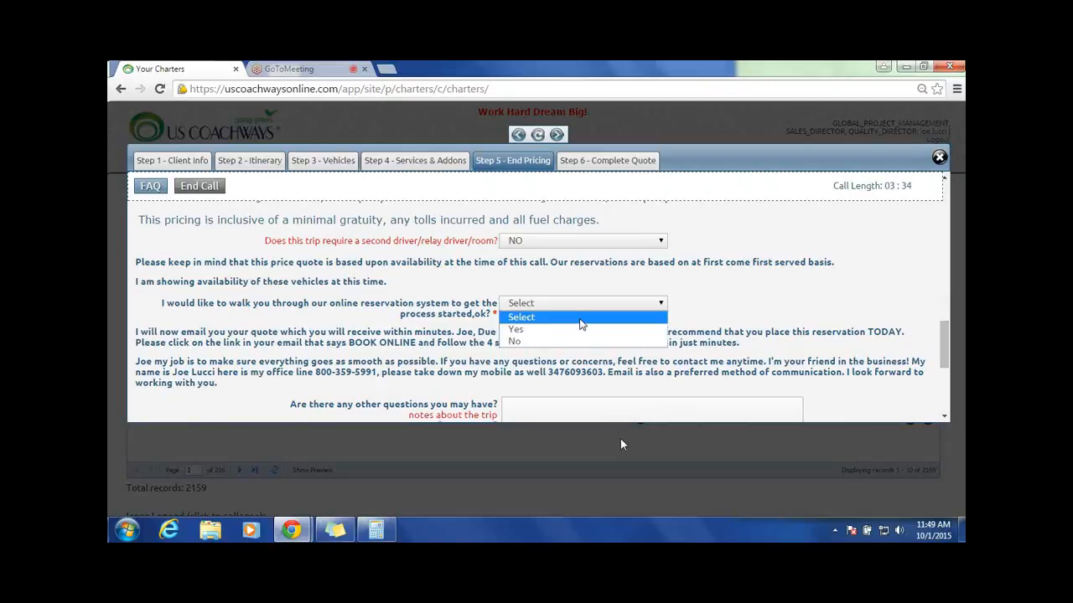
{"action": "left_click", "coordinate": [517, 341]}
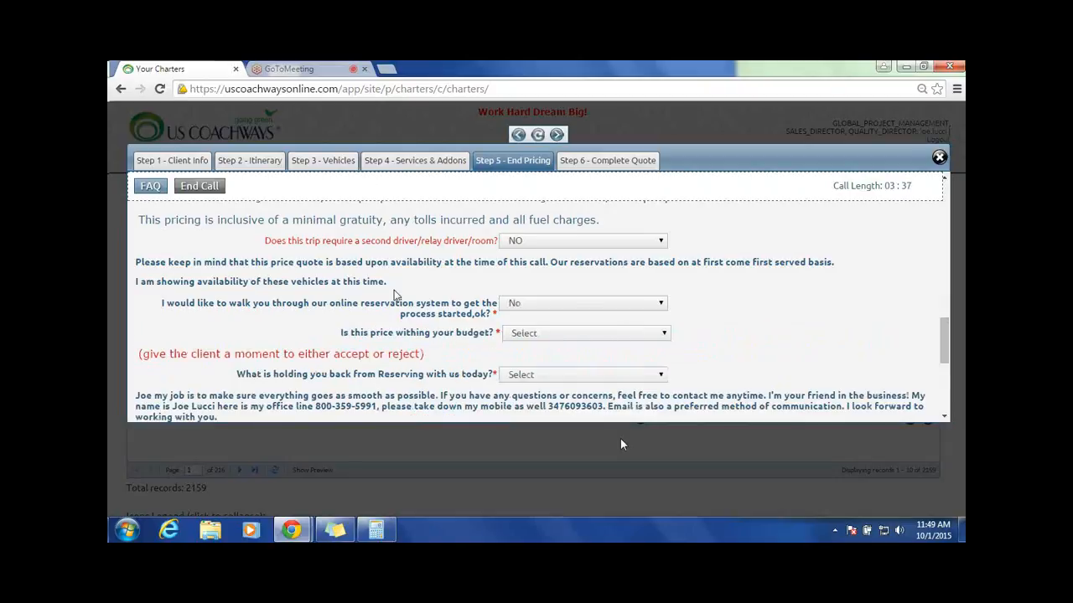
{"action": "left_click", "coordinate": [666, 333]}
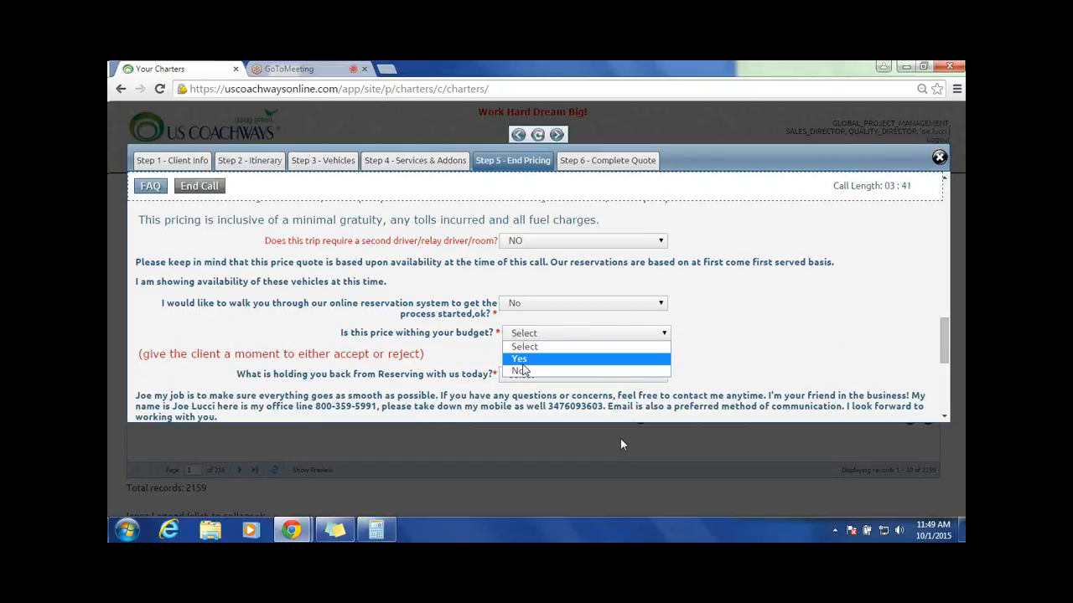
{"action": "left_click", "coordinate": [526, 359]}
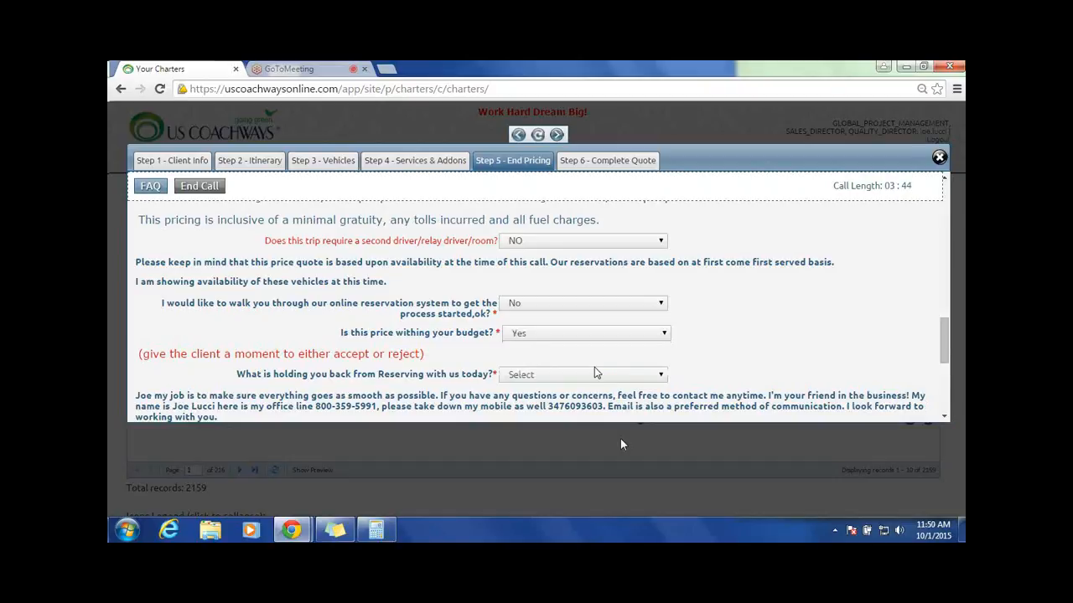
Step: Change the price-within-budget answer to No and answer Yes to the client having a budget
{"action": "scroll", "coordinate": [594, 372], "scroll_direction": "down", "scroll_amount": 1}
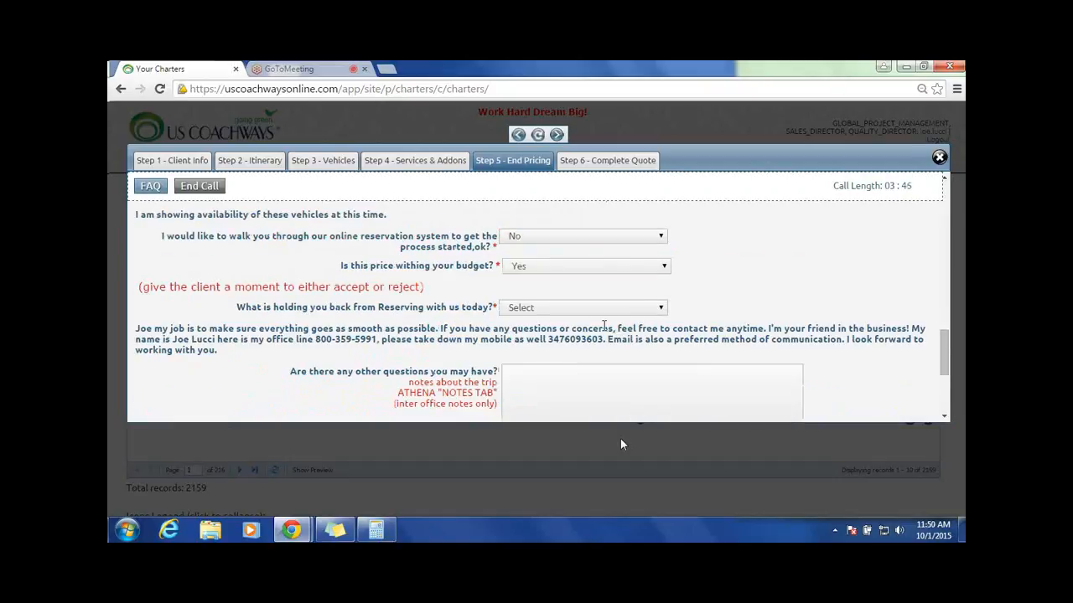
{"action": "scroll", "coordinate": [604, 325], "scroll_direction": "up", "scroll_amount": 1}
{"action": "left_click", "coordinate": [652, 336]}
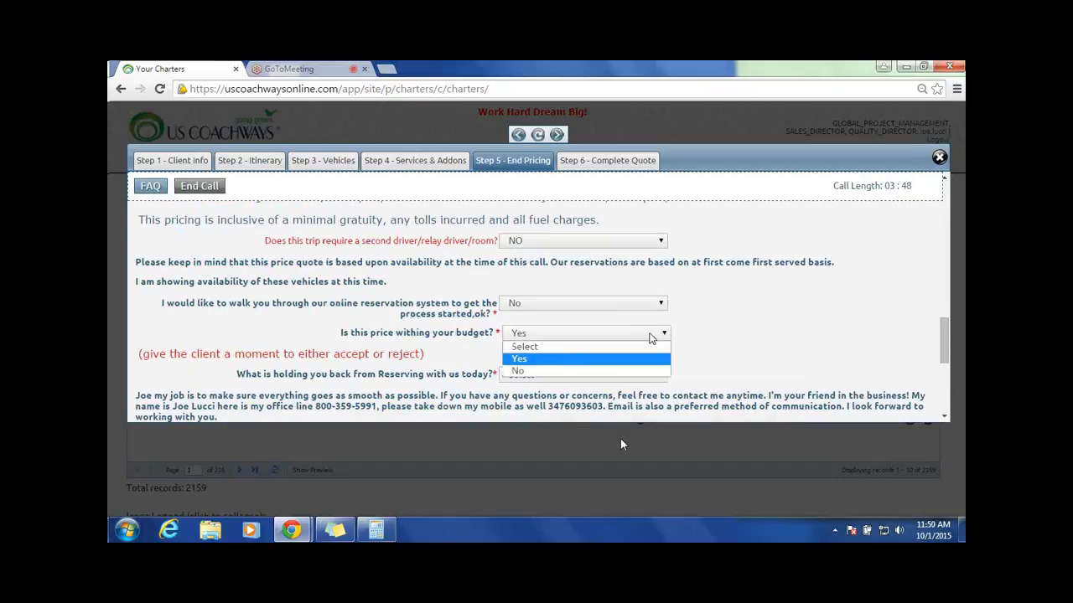
{"action": "left_click", "coordinate": [521, 371]}
{"action": "left_click", "coordinate": [543, 356]}
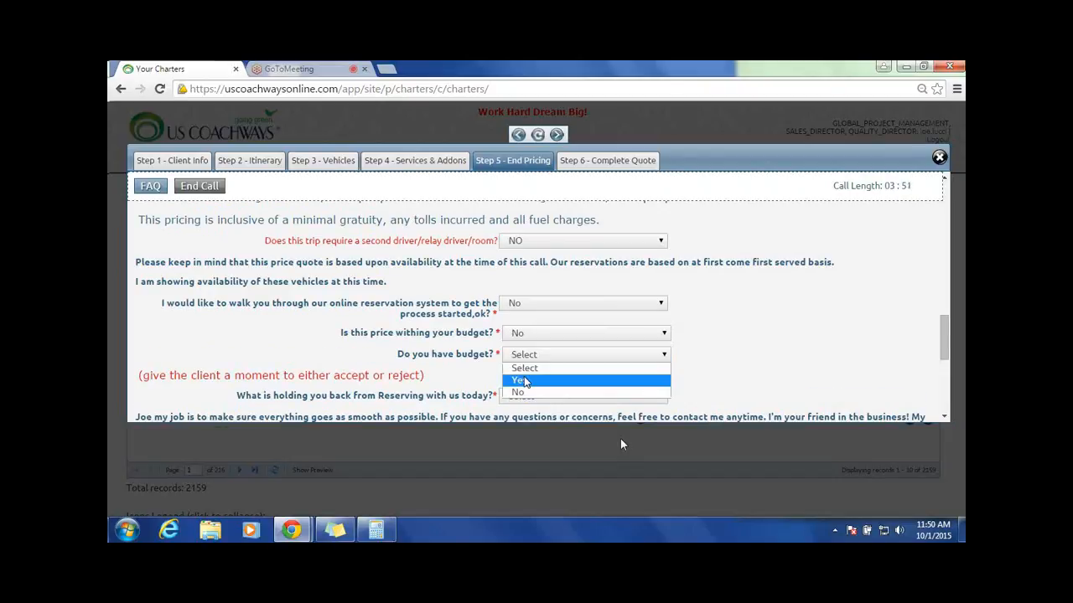
{"action": "left_click", "coordinate": [526, 381]}
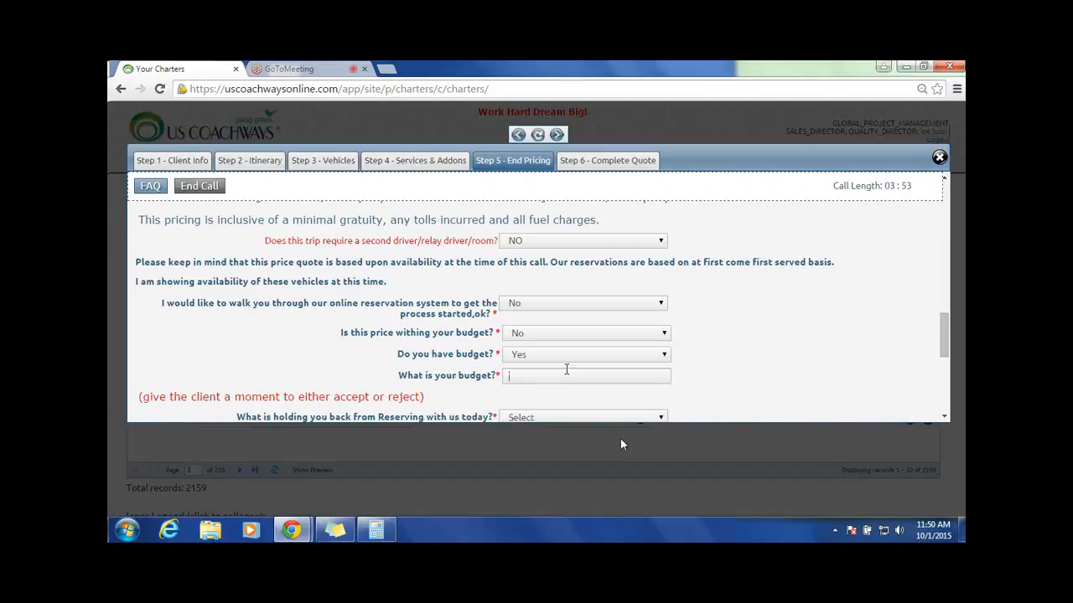
Step: Switch the reservation walk-through answer to Yes and back to No, and mark the price as within budget
{"action": "left_click", "coordinate": [638, 306]}
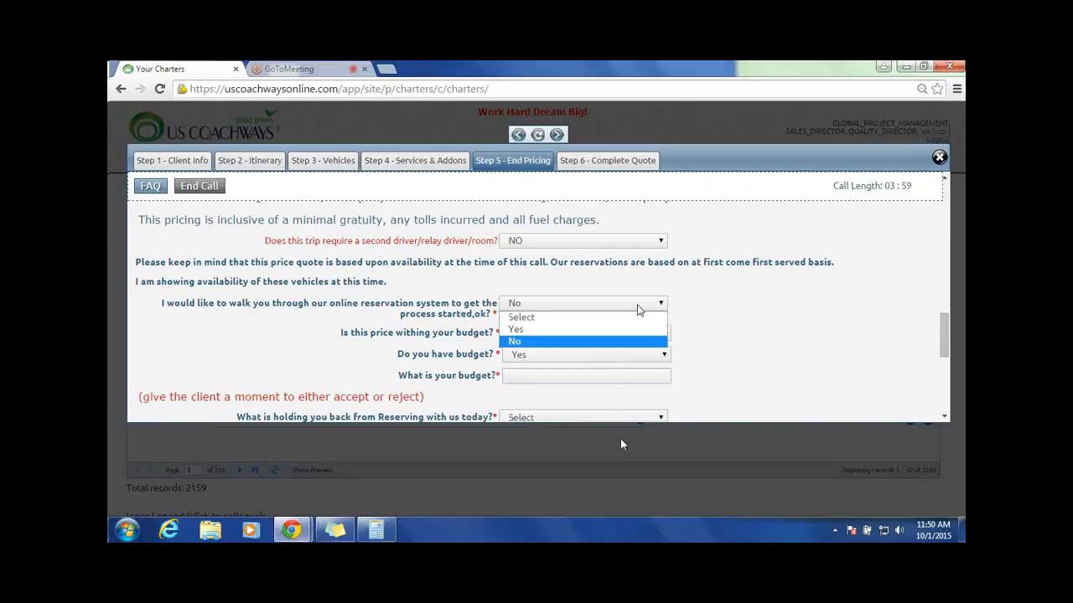
{"action": "left_click", "coordinate": [603, 329]}
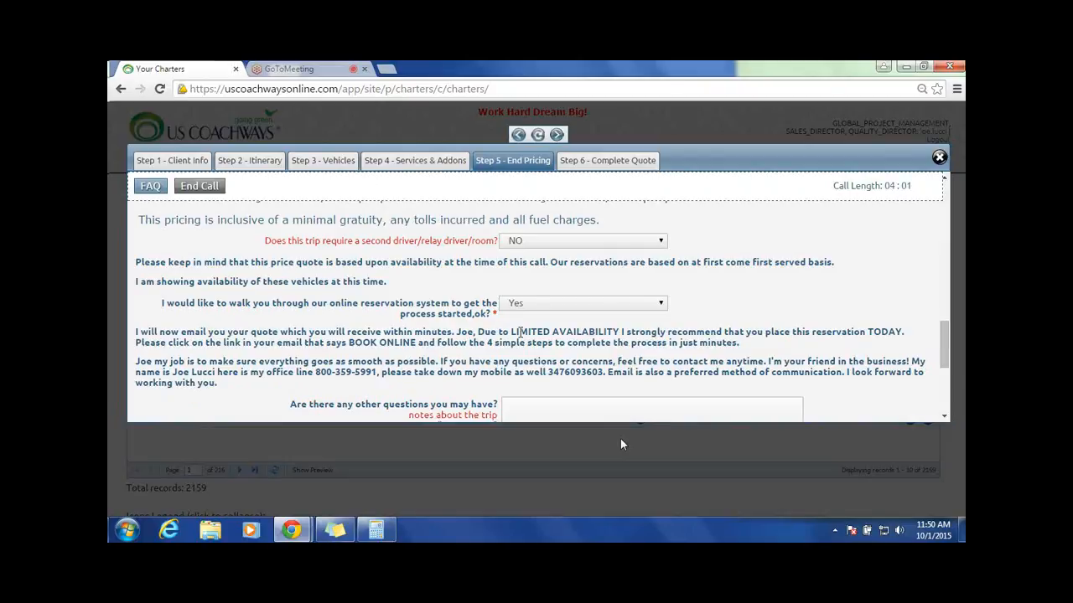
{"action": "left_click", "coordinate": [515, 304]}
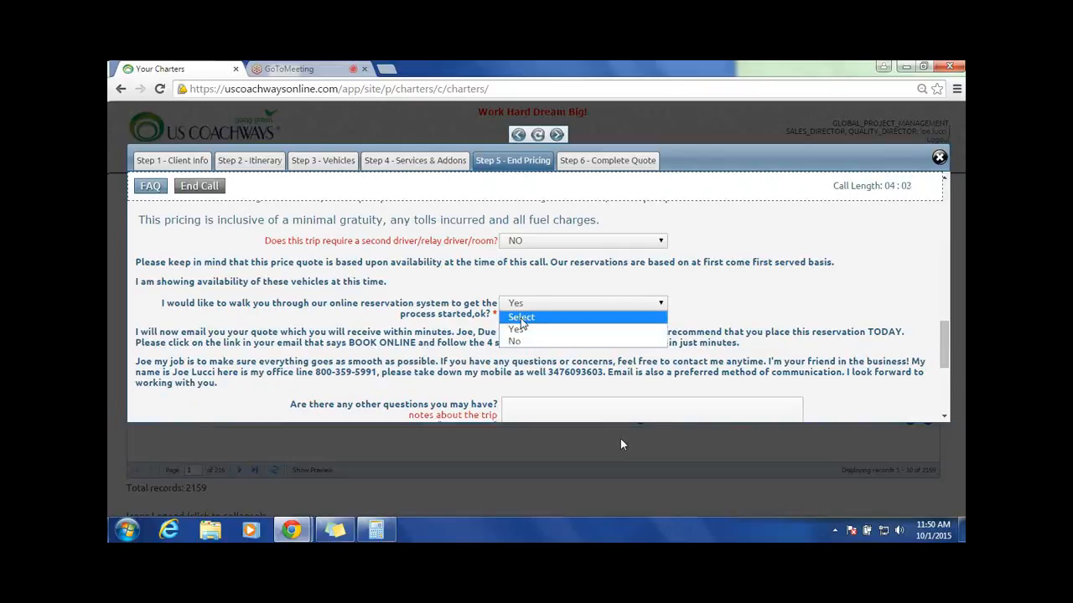
{"action": "left_click", "coordinate": [515, 341]}
{"action": "left_click", "coordinate": [566, 332]}
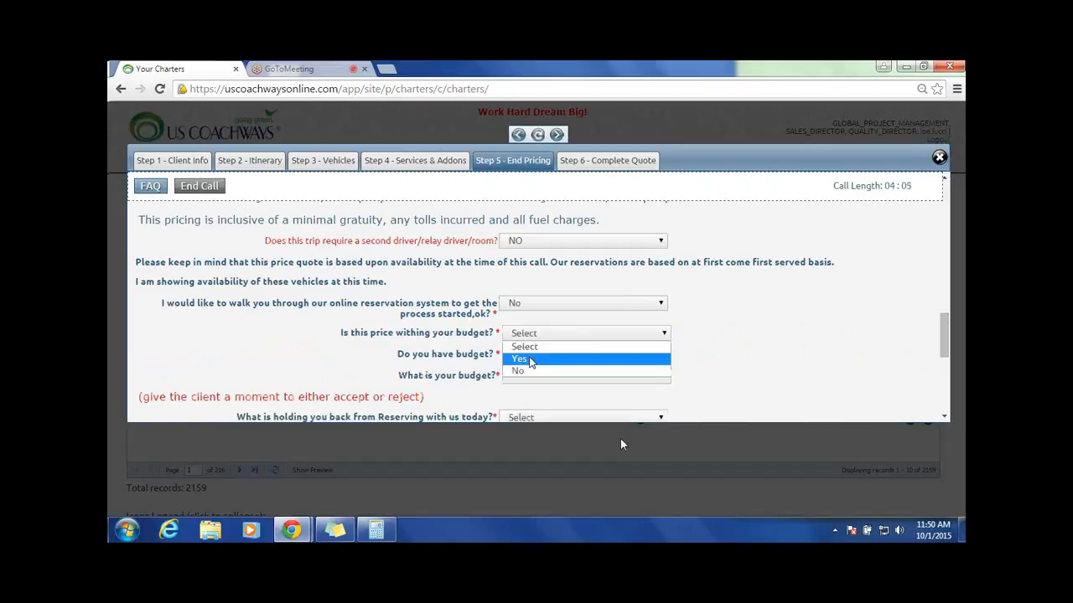
{"action": "left_click", "coordinate": [518, 359]}
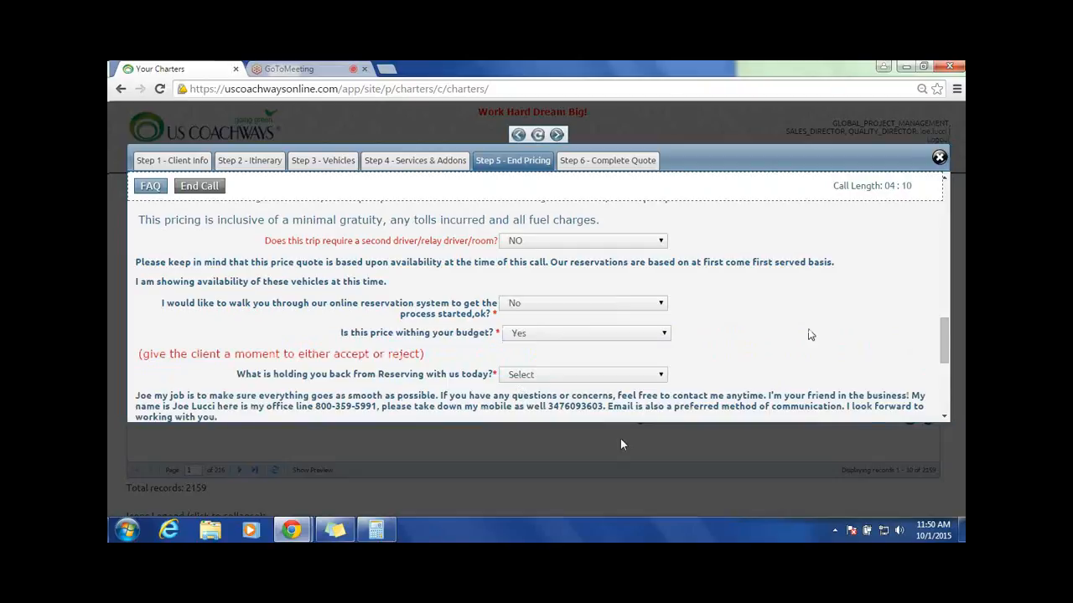
Step: Set the reason for not reserving to needing to meet with the group/decision maker, with that meeting in 1 week
{"action": "scroll", "coordinate": [810, 336], "scroll_direction": "down", "scroll_amount": 2}
{"action": "scroll", "coordinate": [445, 335], "scroll_direction": "up", "scroll_amount": 1}
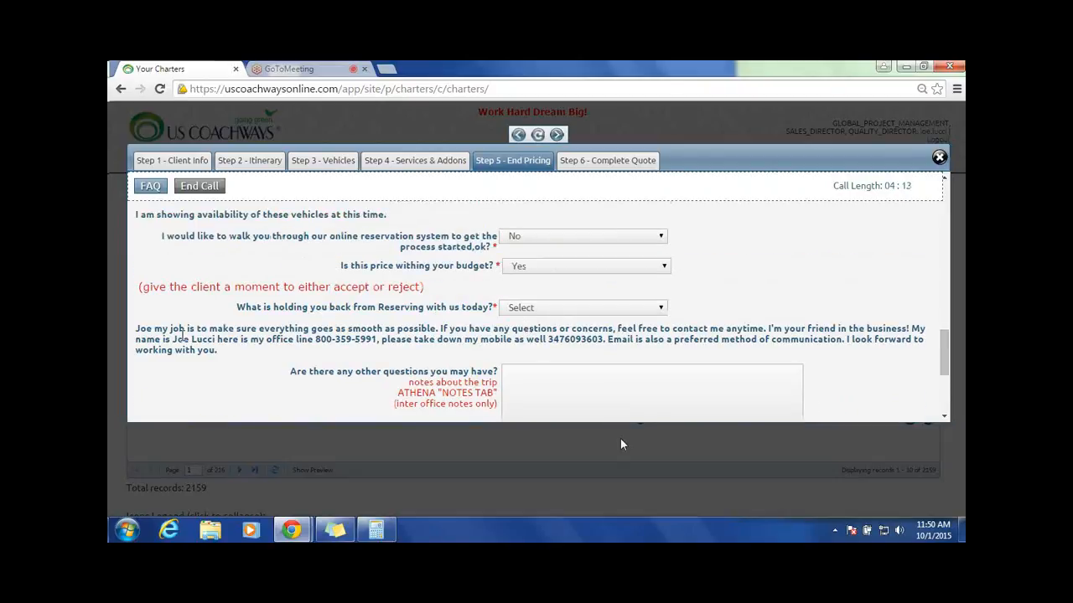
{"action": "left_click", "coordinate": [665, 307]}
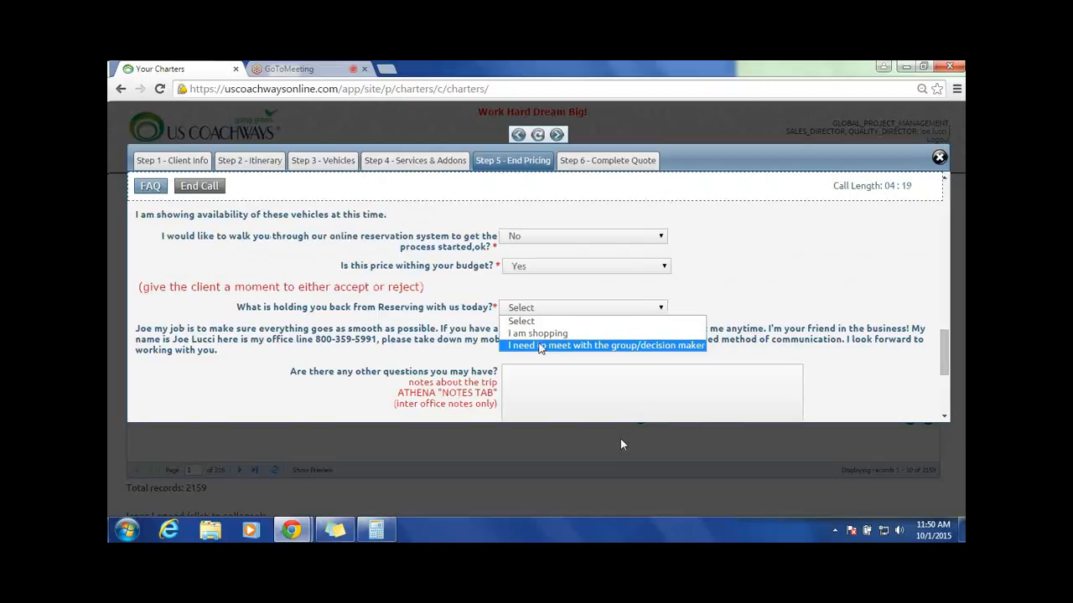
{"action": "left_click", "coordinate": [540, 345]}
{"action": "left_click", "coordinate": [587, 331]}
{"action": "left_click", "coordinate": [536, 358]}
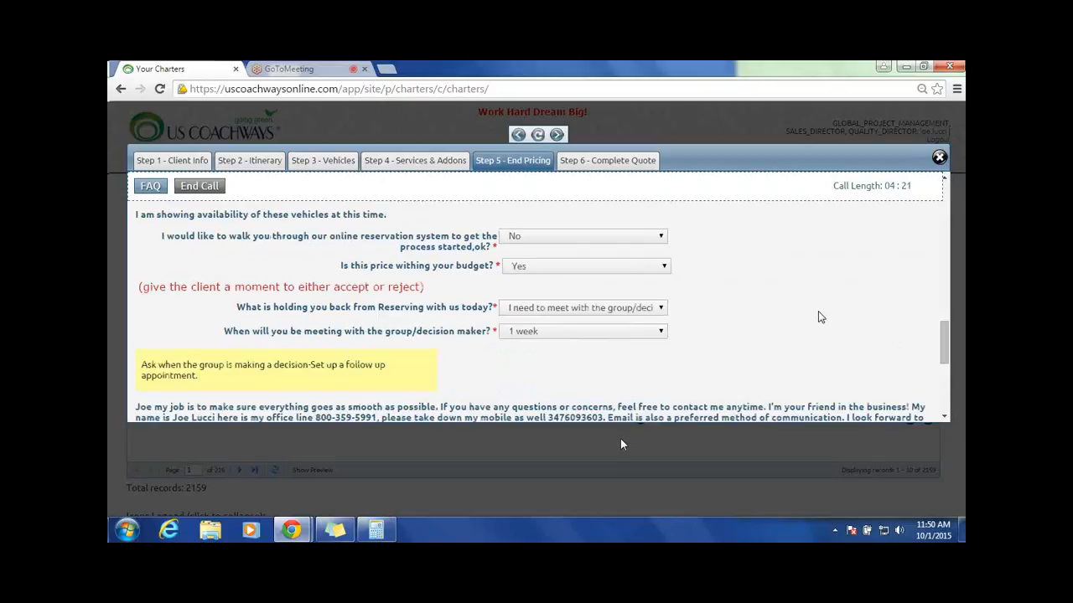
Step: Leave the trip notes empty and submit the end pricing to reach the quote completion options
{"action": "scroll", "coordinate": [818, 317], "scroll_direction": "down", "scroll_amount": 2}
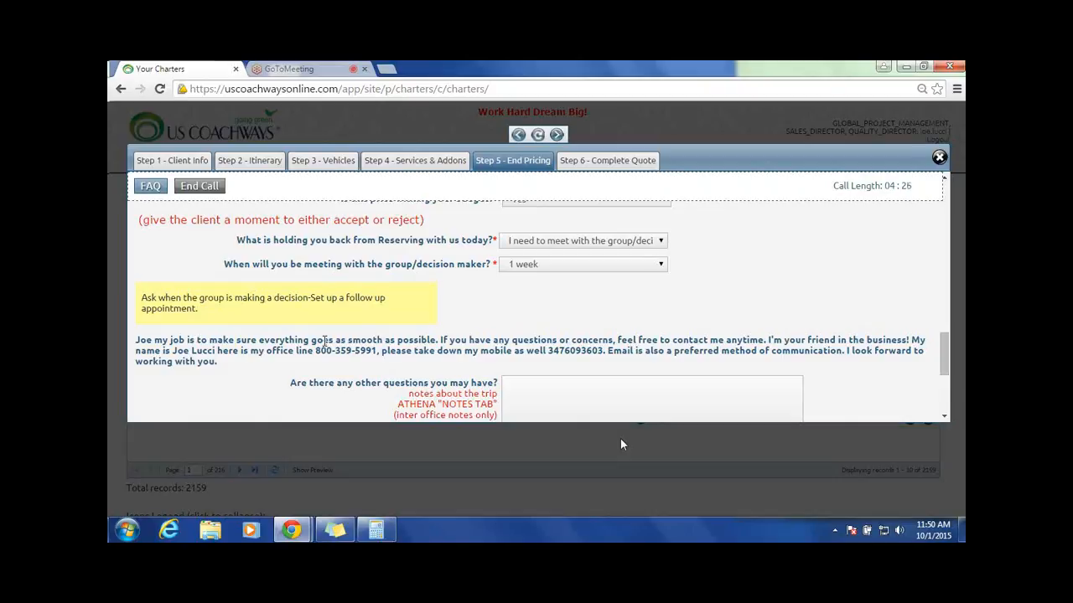
{"action": "scroll", "coordinate": [495, 339], "scroll_direction": "down", "scroll_amount": 3}
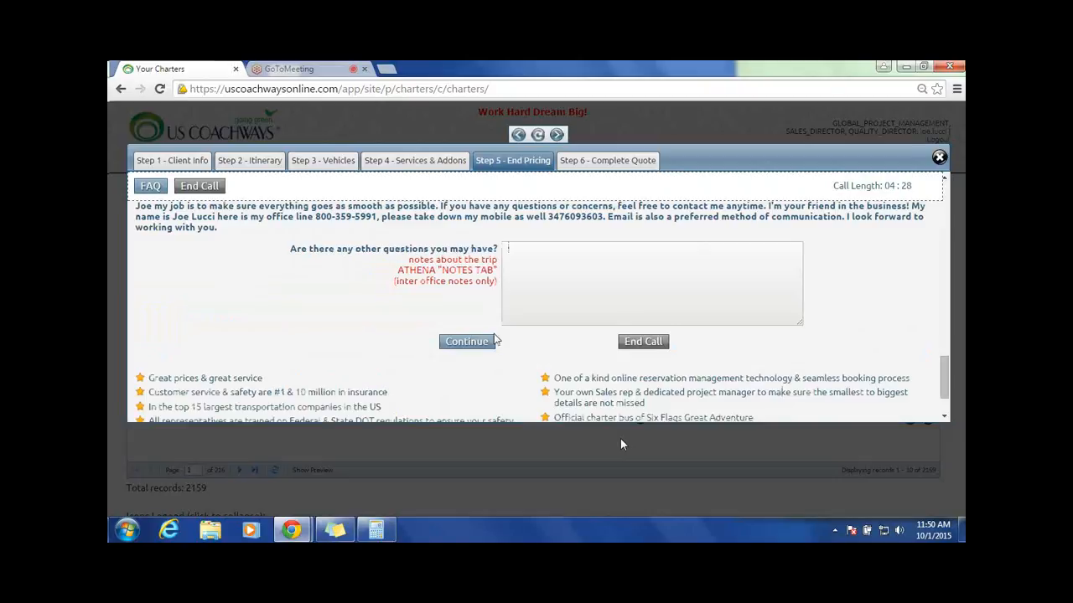
{"action": "left_click", "coordinate": [493, 341]}
{"action": "scroll", "coordinate": [428, 312], "scroll_direction": "down", "scroll_amount": 5}
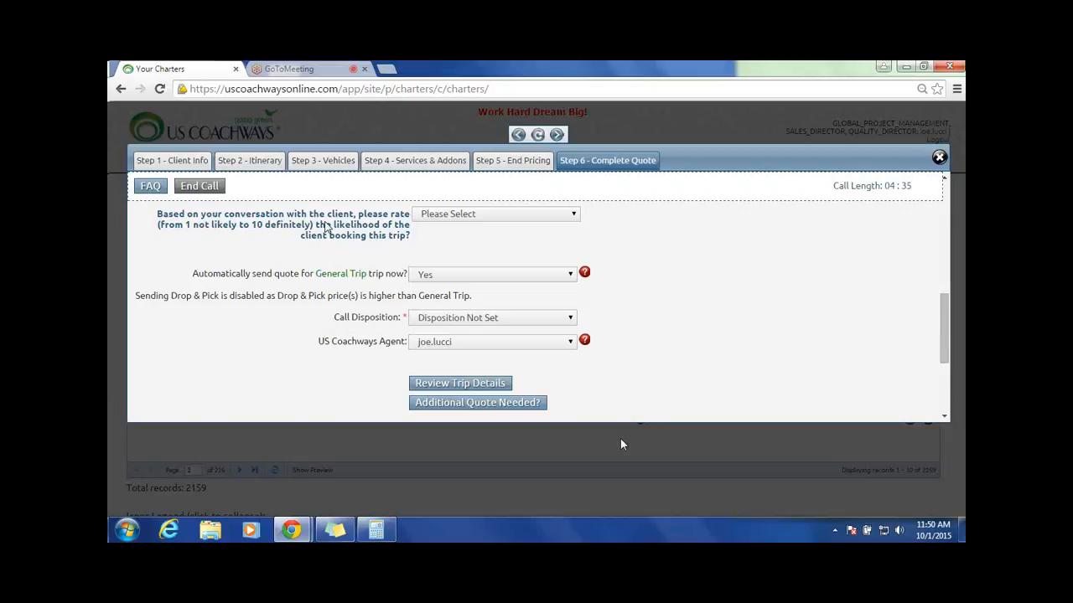
Step: Set the call disposition to TEST
{"action": "left_click", "coordinate": [533, 218]}
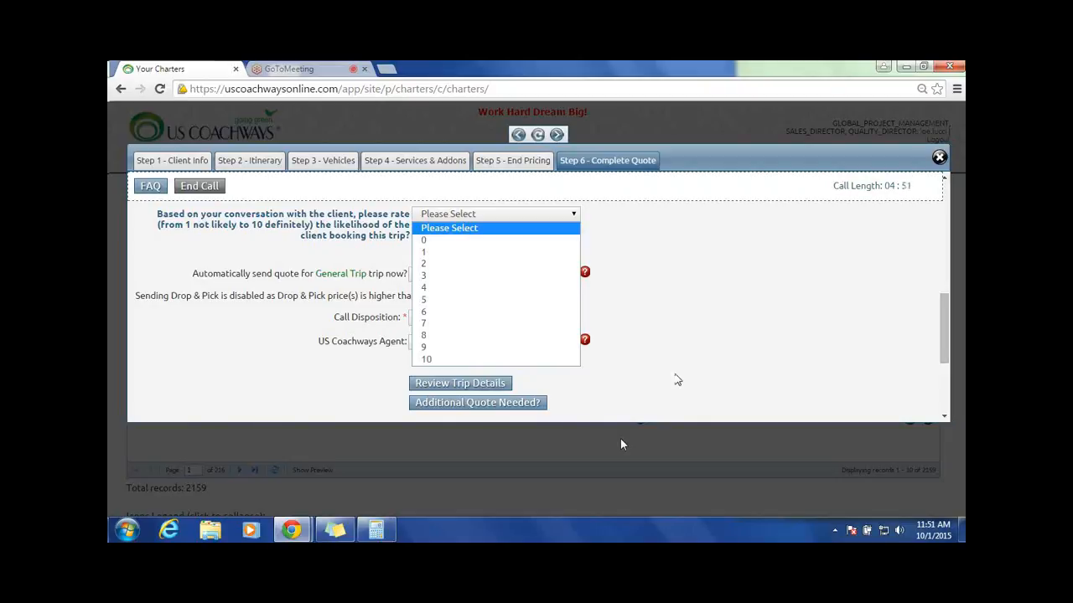
{"action": "left_click", "coordinate": [841, 253]}
{"action": "scroll", "coordinate": [841, 253], "scroll_direction": "up", "scroll_amount": 2}
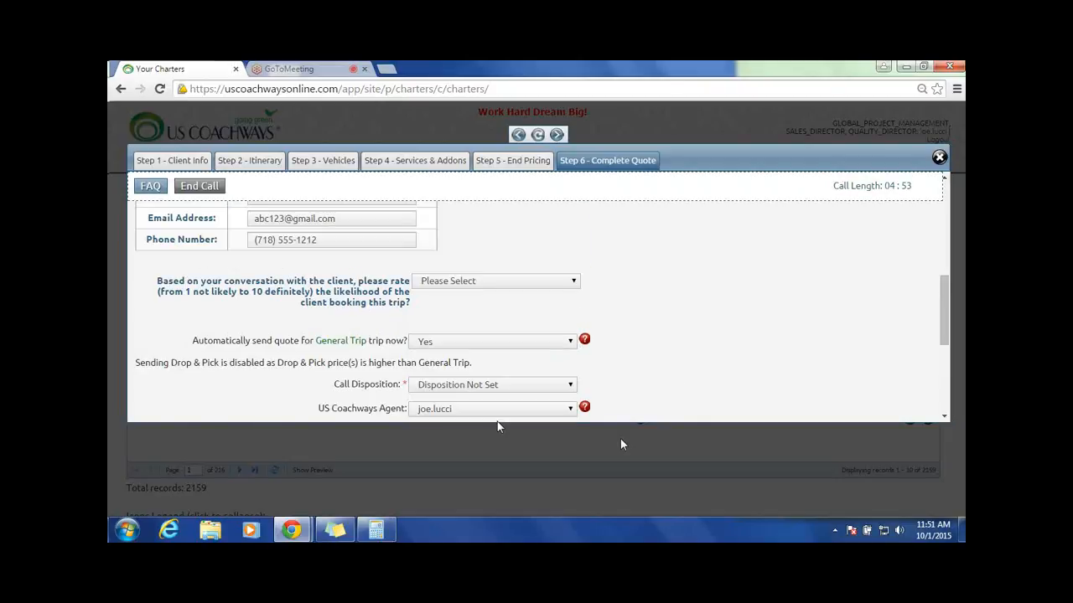
{"action": "left_click", "coordinate": [568, 390]}
{"action": "left_click", "coordinate": [439, 359]}
{"action": "scroll", "coordinate": [706, 314], "scroll_direction": "down", "scroll_amount": 4}
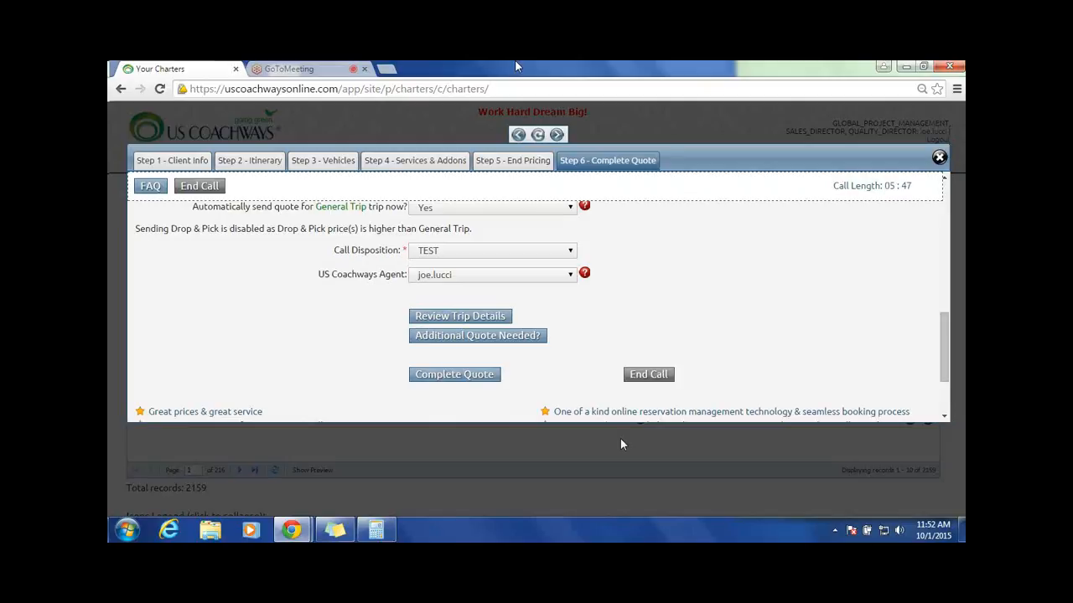
Step: Rate the likelihood of the client booking this trip as 3
{"action": "left_click", "coordinate": [555, 255]}
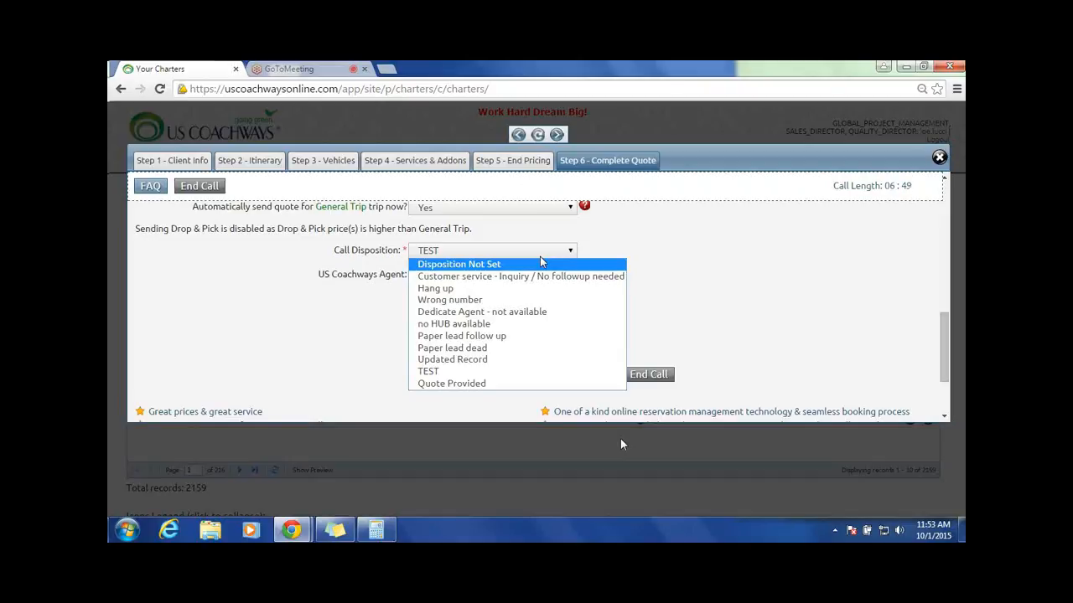
{"action": "left_click", "coordinate": [567, 255]}
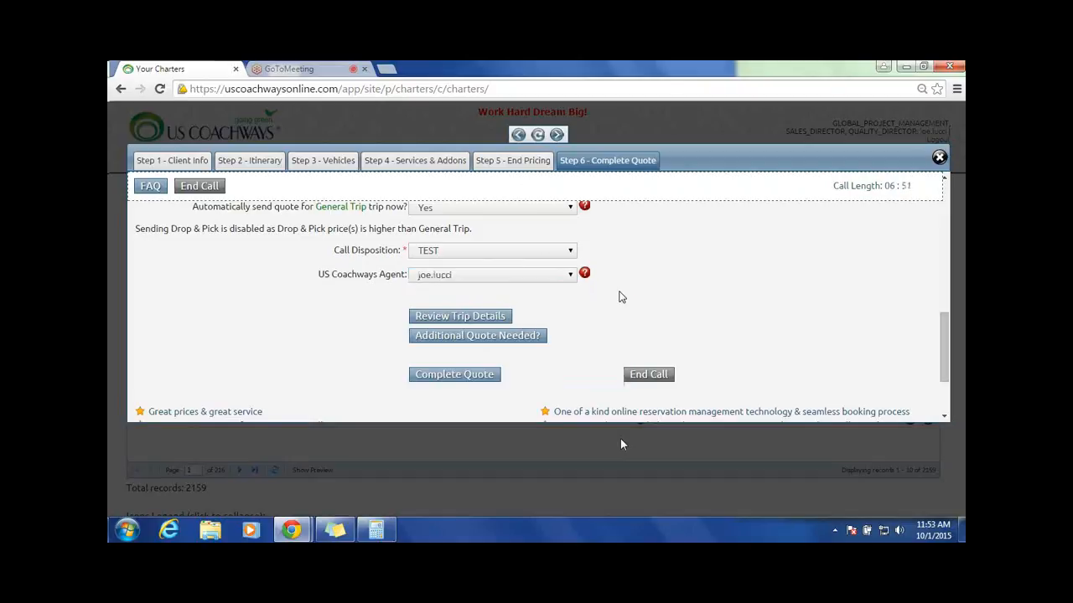
{"action": "scroll", "coordinate": [625, 293], "scroll_direction": "up", "scroll_amount": 1}
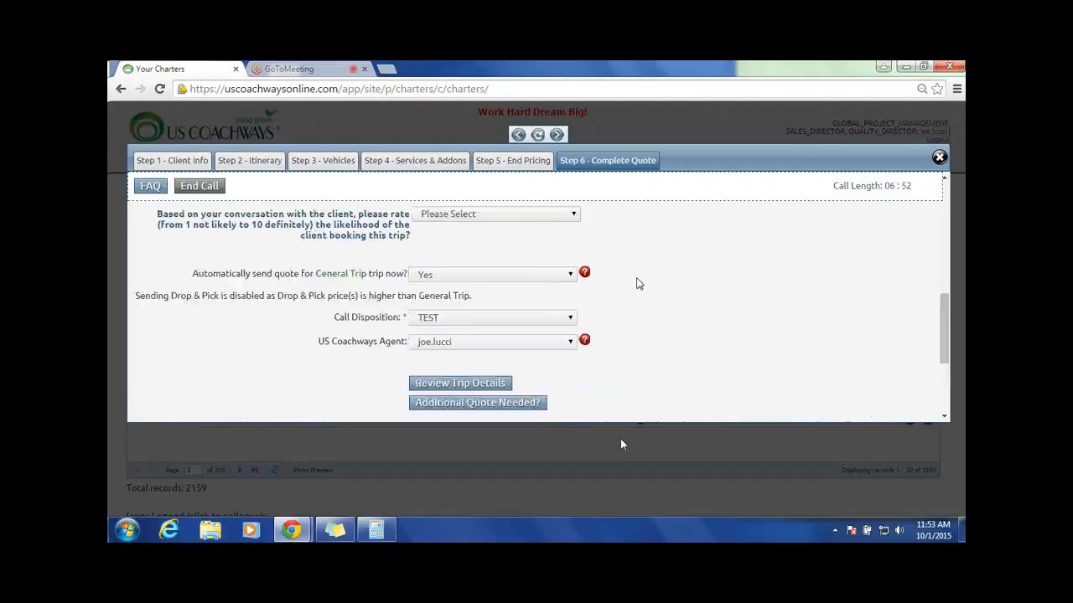
{"action": "left_click", "coordinate": [544, 215]}
{"action": "left_click", "coordinate": [549, 258]}
Step: Change the call disposition to Quote Provided and review the choices for automatically sending the General Trip quote
{"action": "left_click", "coordinate": [570, 318]}
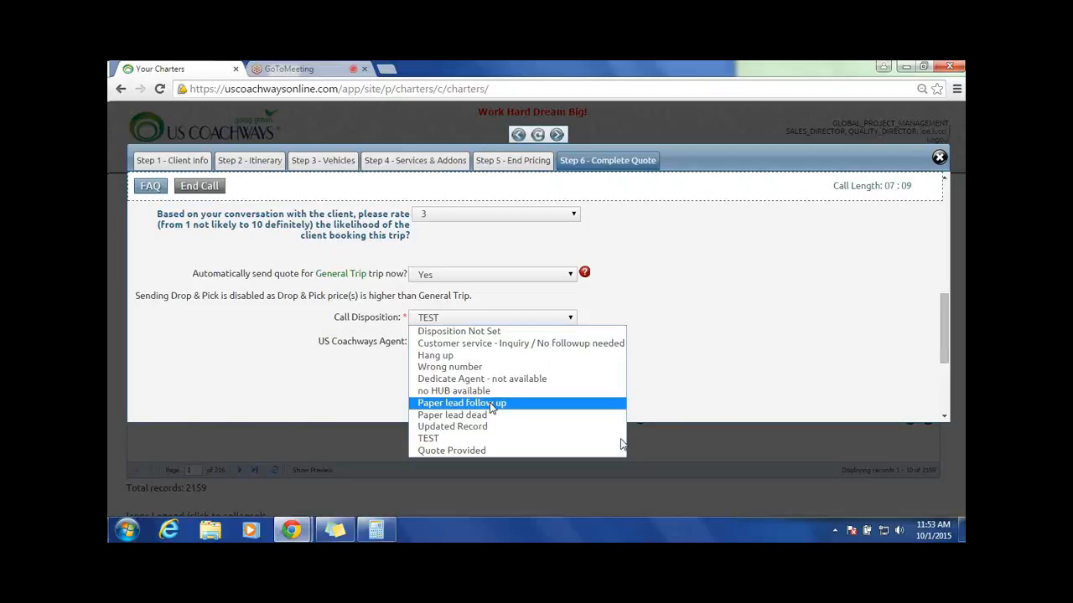
{"action": "left_click", "coordinate": [436, 450]}
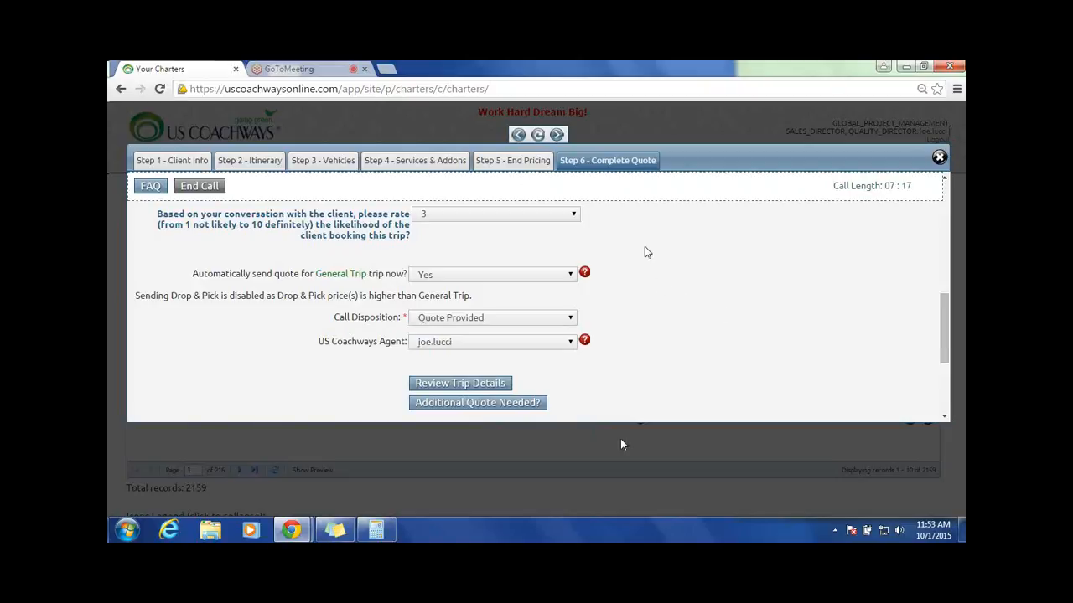
{"action": "scroll", "coordinate": [645, 248], "scroll_direction": "up", "scroll_amount": 1}
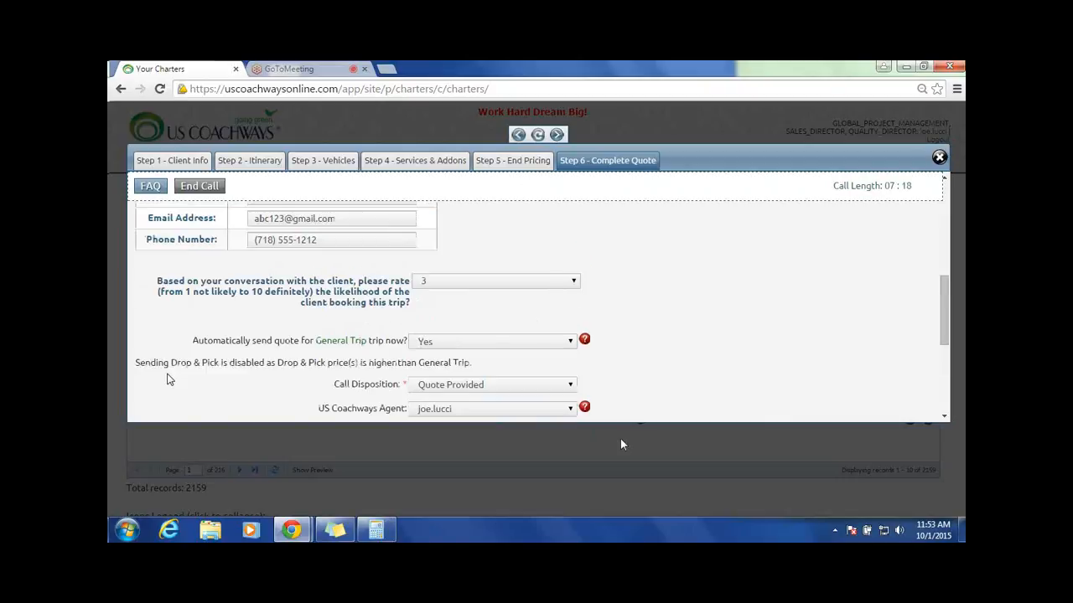
{"action": "left_click", "coordinate": [495, 344]}
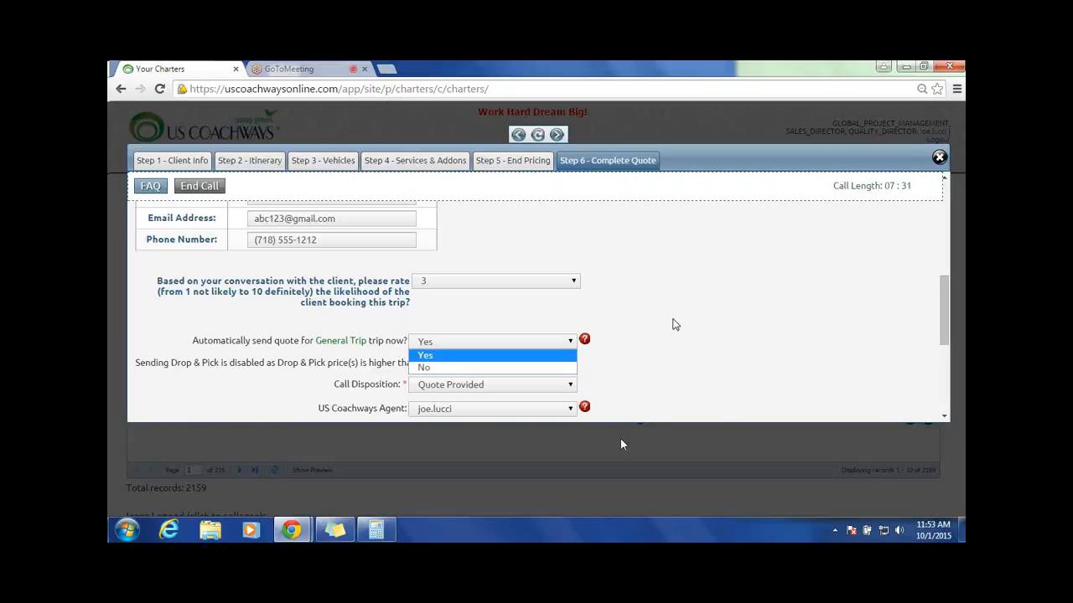
{"action": "left_click", "coordinate": [543, 343]}
{"action": "scroll", "coordinate": [543, 343], "scroll_direction": "down", "scroll_amount": 1}
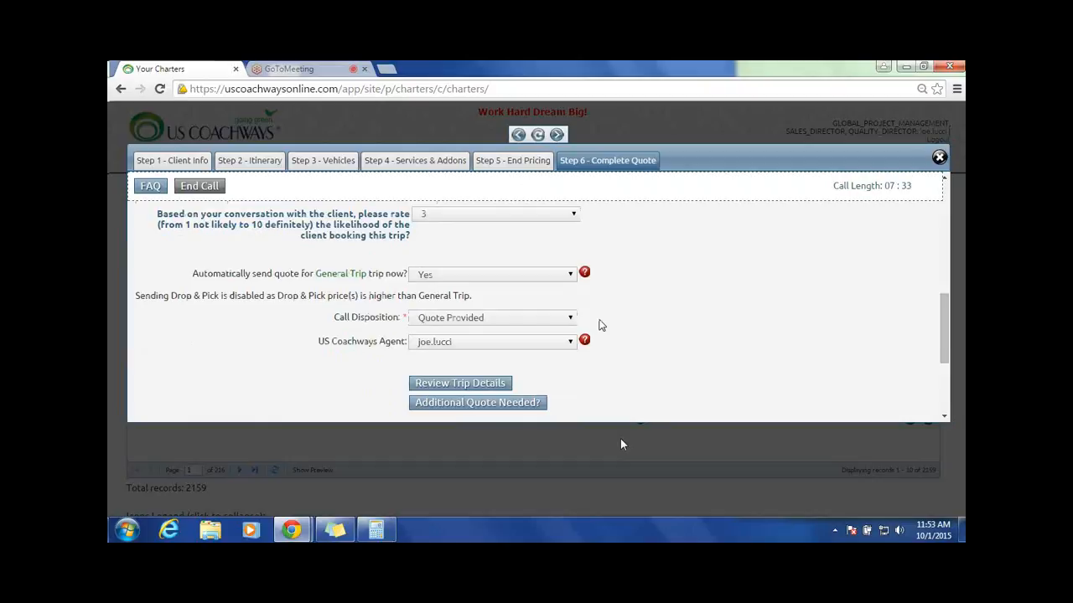
{"action": "left_click", "coordinate": [511, 318]}
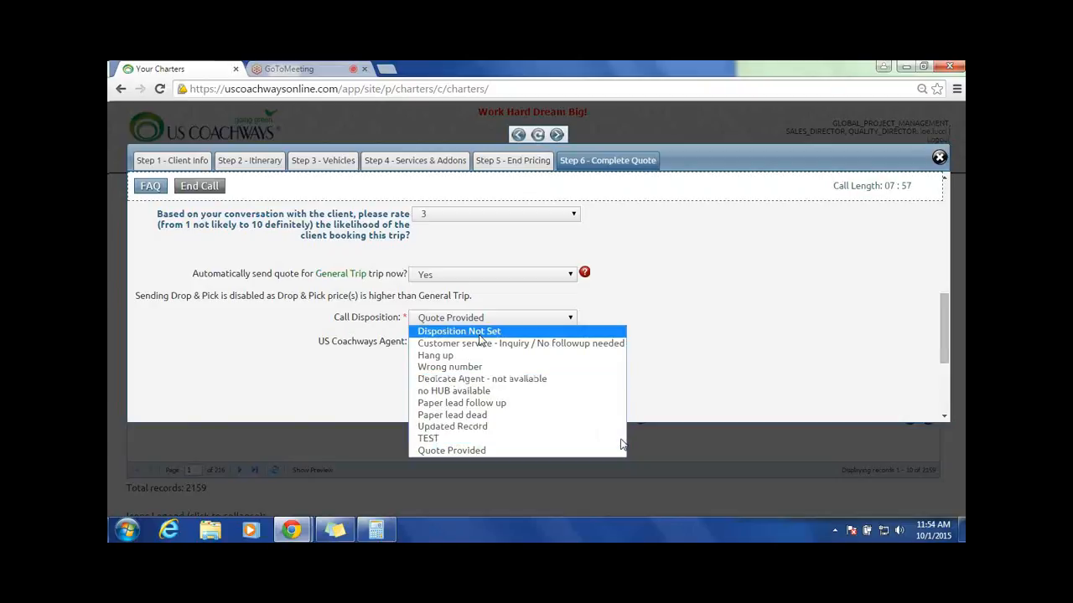
Step: Set the automatic sending of the General Trip quote to No
{"action": "left_click", "coordinate": [528, 274]}
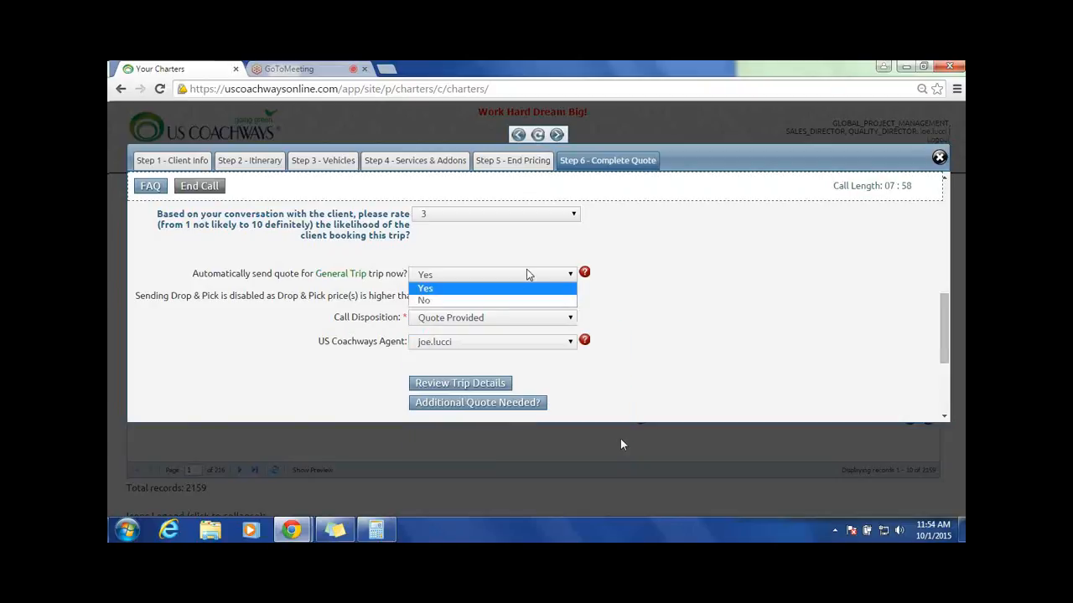
{"action": "left_click", "coordinate": [423, 301]}
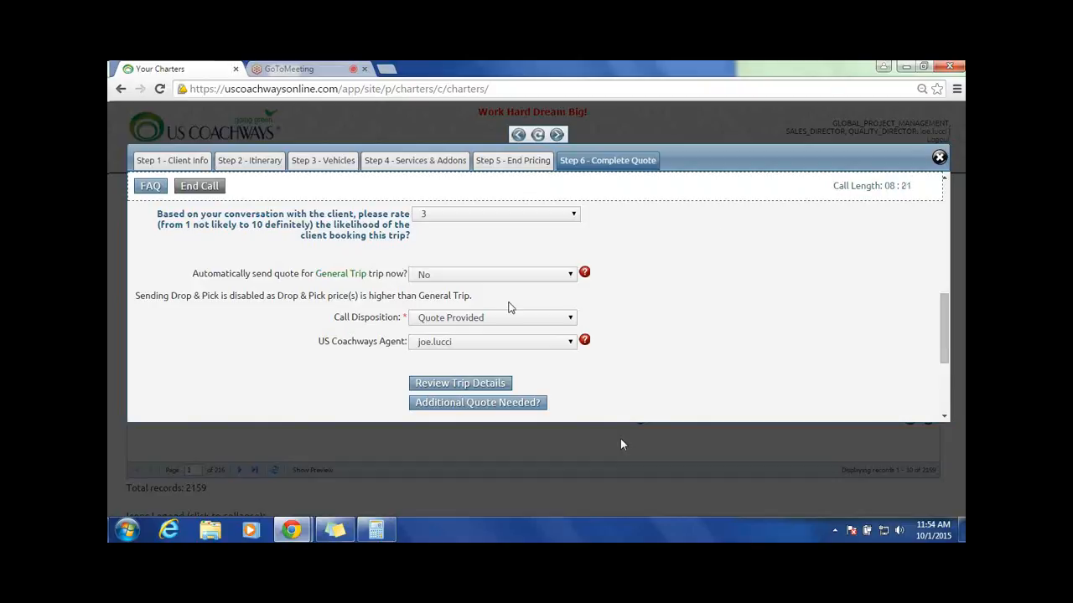
{"action": "left_click", "coordinate": [569, 275]}
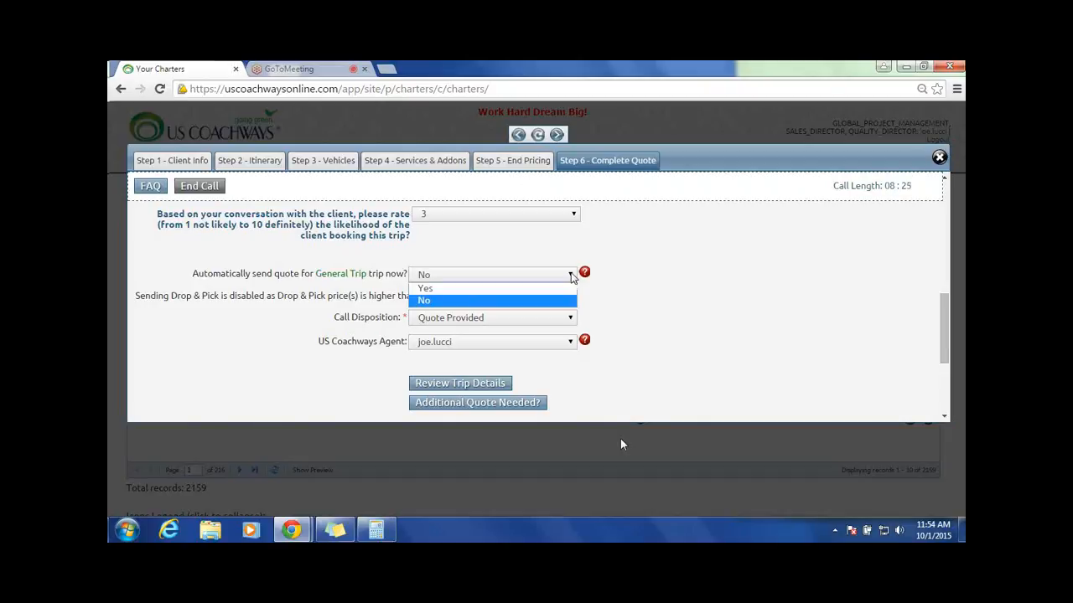
{"action": "left_click", "coordinate": [469, 301]}
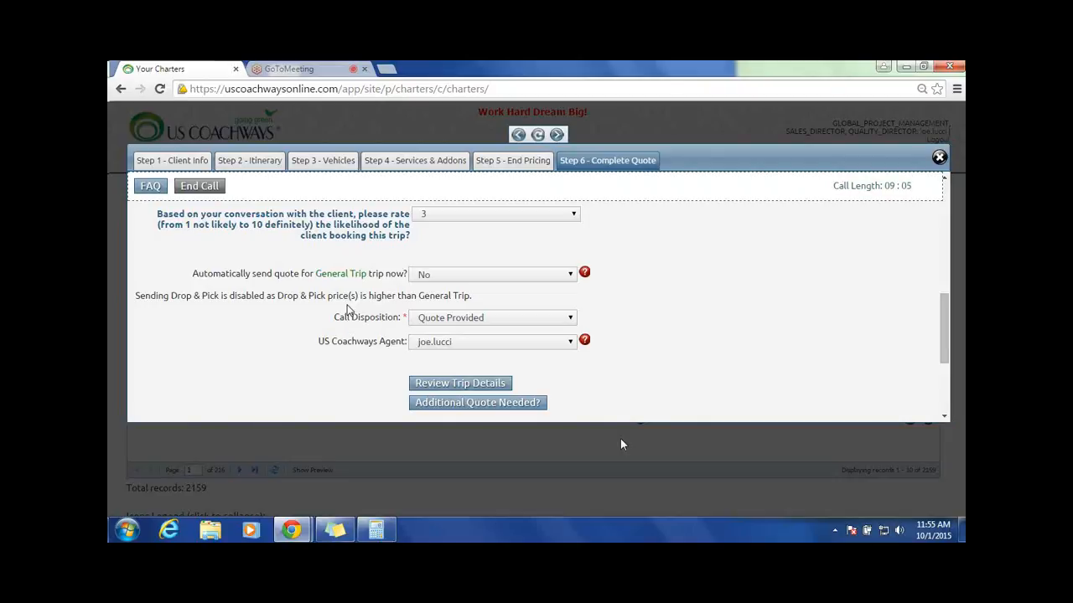
Step: Set the automatic sending of the General Trip quote back to Yes and the call disposition to TEST
{"action": "left_click", "coordinate": [544, 275]}
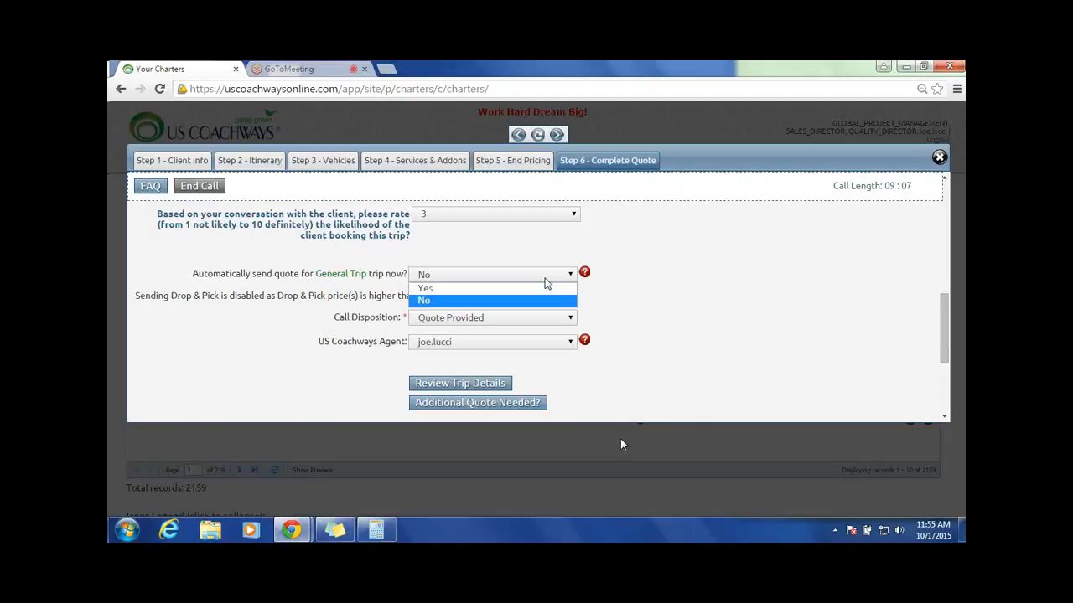
{"action": "left_click", "coordinate": [435, 291]}
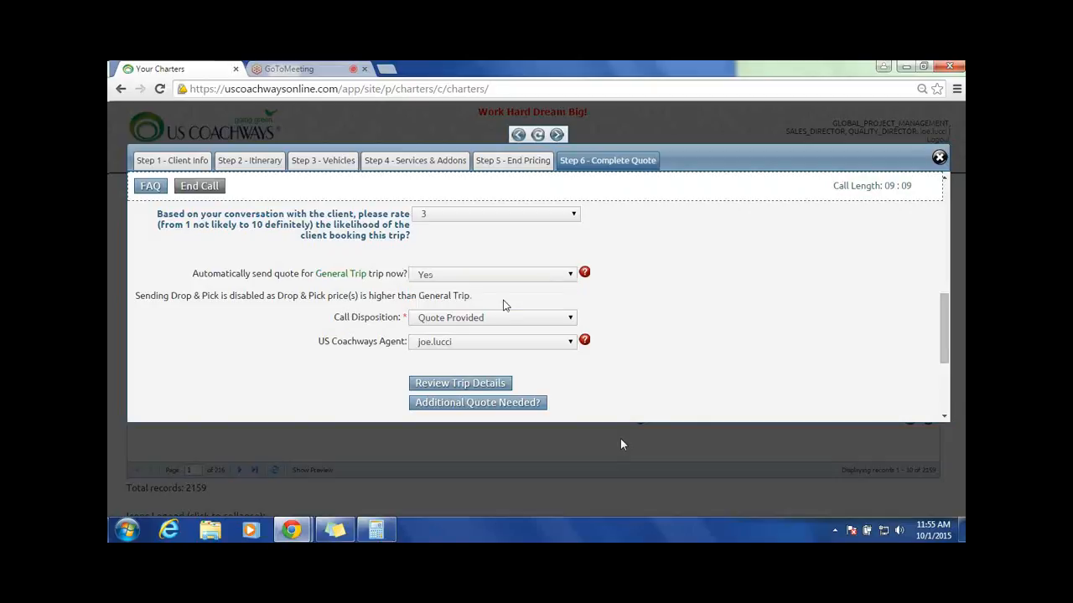
{"action": "left_click", "coordinate": [503, 318]}
{"action": "left_click", "coordinate": [622, 439]}
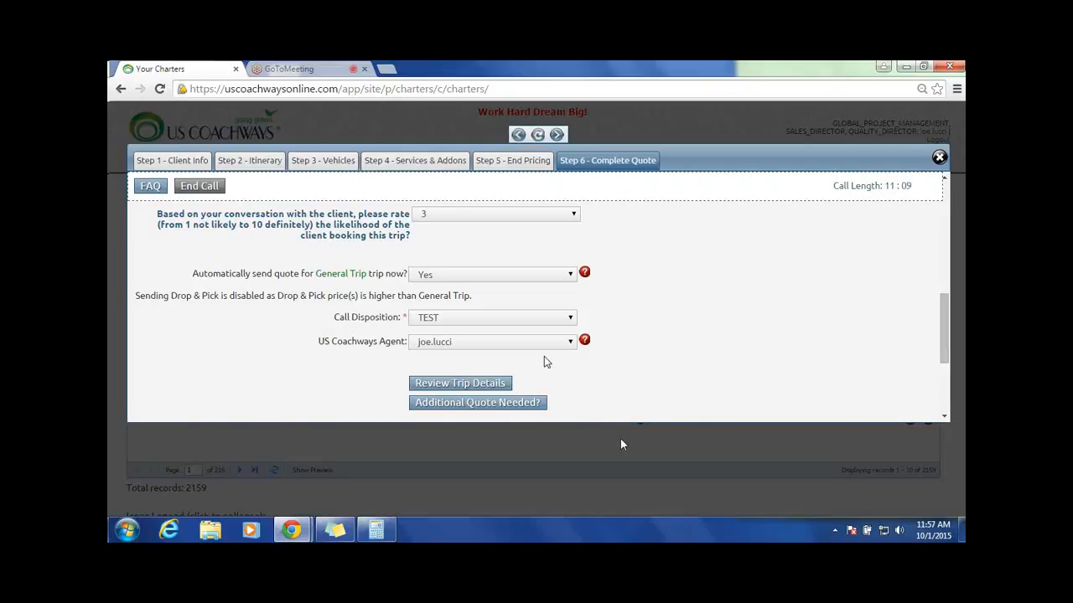
Step: Examine the US Coachways agents who can be assigned to the quote, including those in the sales group
{"action": "left_click", "coordinate": [570, 342]}
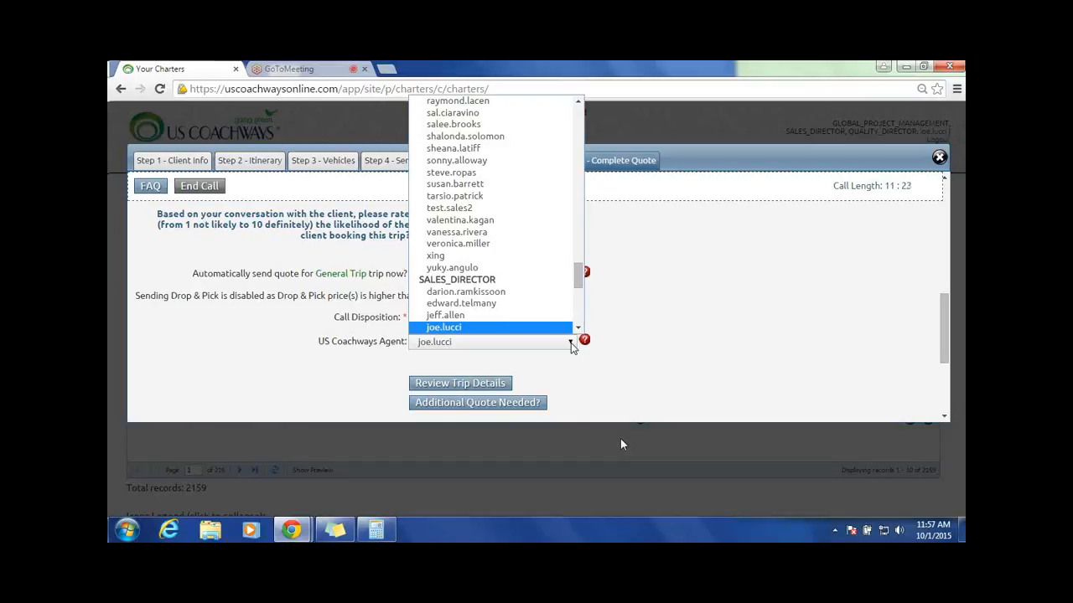
{"action": "left_click", "coordinate": [571, 343]}
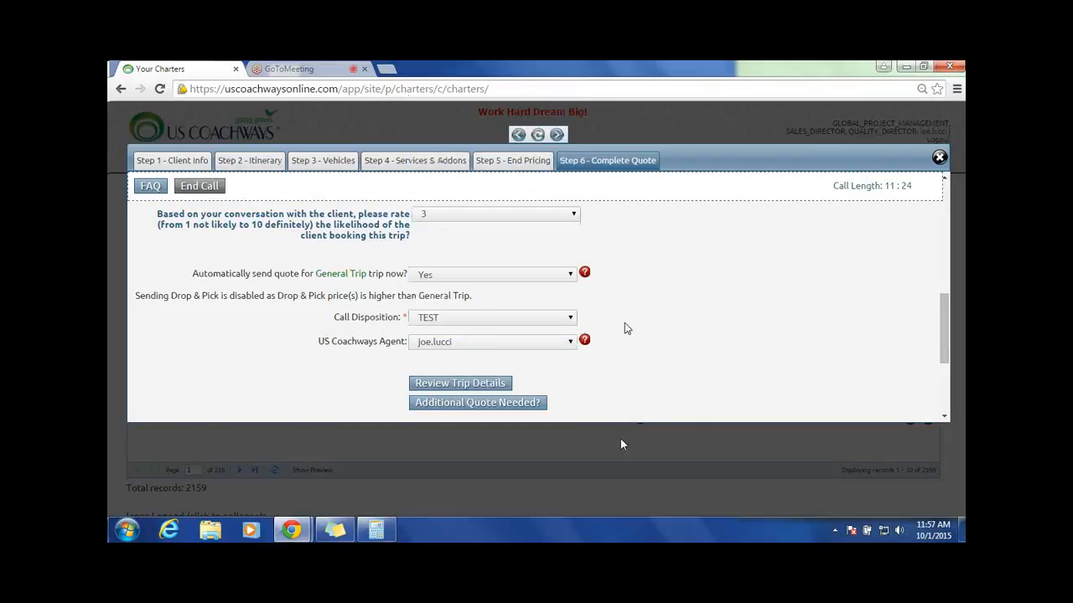
{"action": "left_click", "coordinate": [570, 344]}
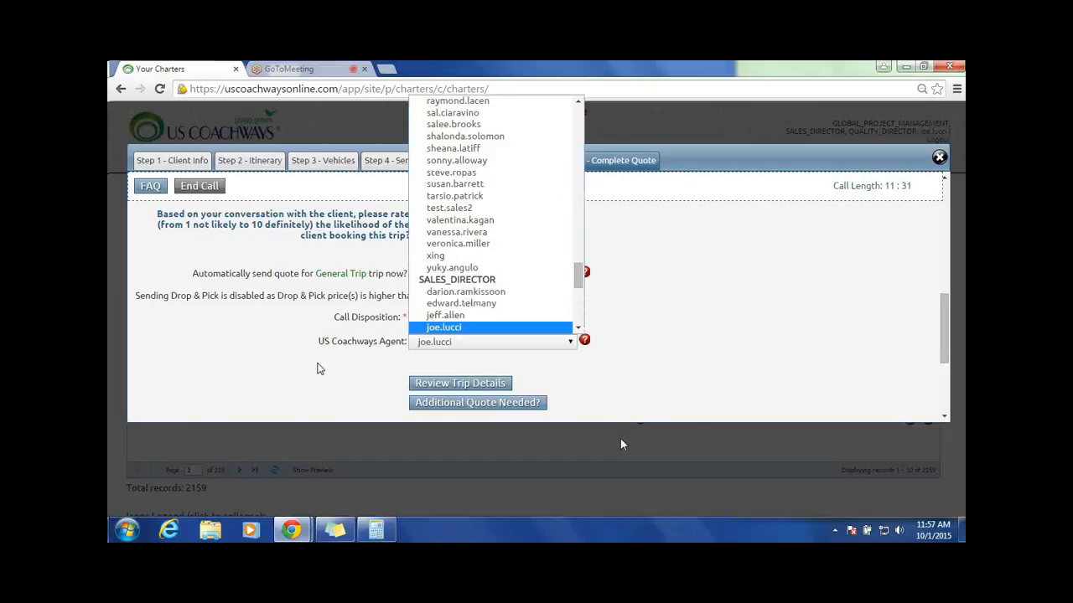
{"action": "scroll", "coordinate": [553, 175], "scroll_direction": "down", "scroll_amount": 5}
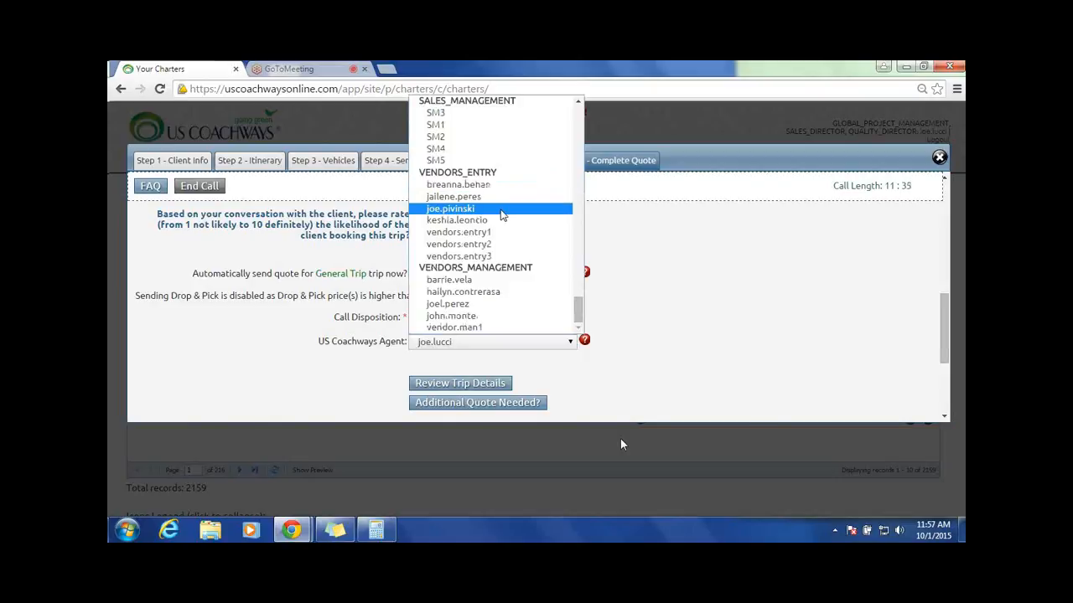
{"action": "scroll", "coordinate": [502, 215], "scroll_direction": "up", "scroll_amount": 3}
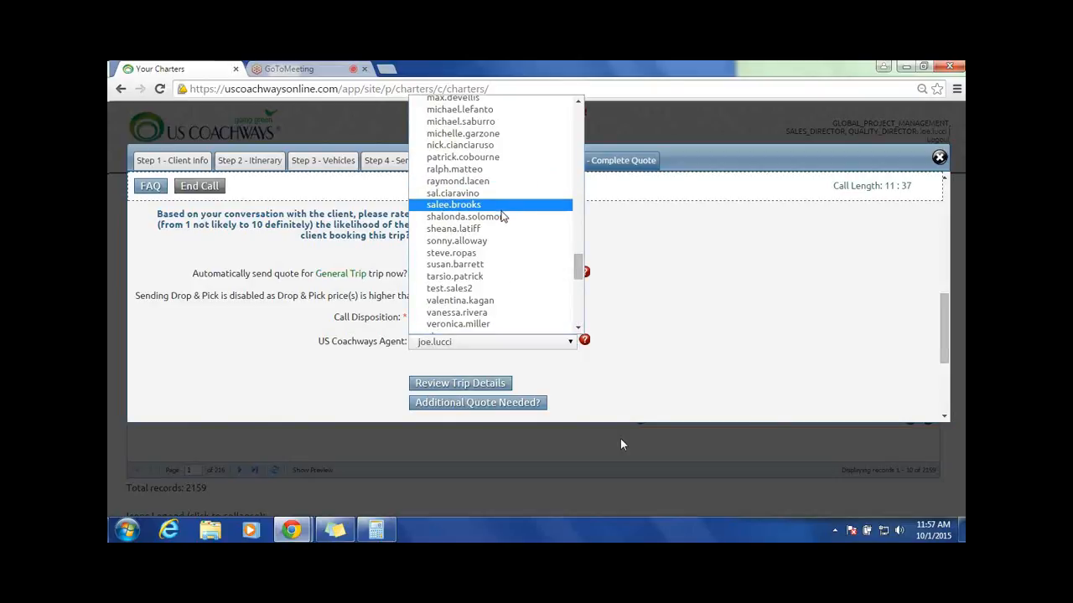
{"action": "scroll", "coordinate": [503, 216], "scroll_direction": "up", "scroll_amount": 4}
{"action": "scroll", "coordinate": [503, 224], "scroll_direction": "up", "scroll_amount": 4}
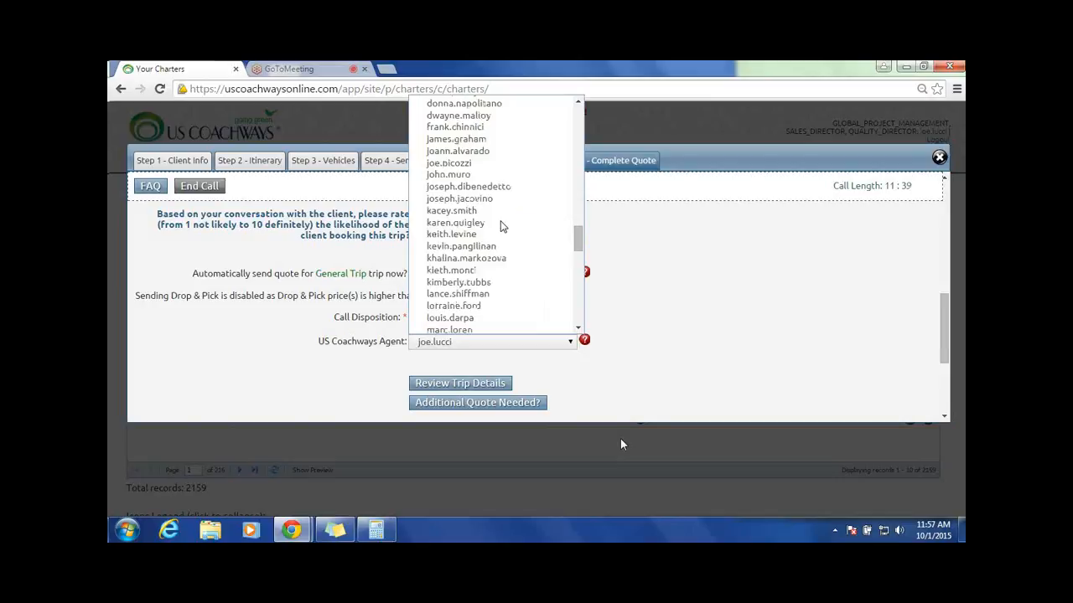
{"action": "scroll", "coordinate": [503, 227], "scroll_direction": "up", "scroll_amount": 4}
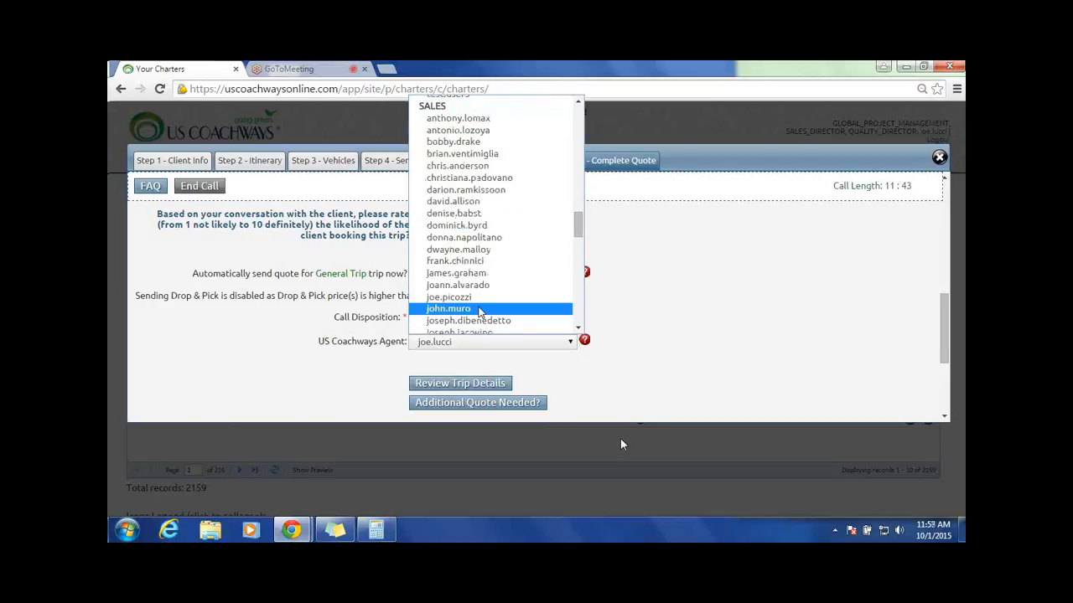
{"action": "scroll", "coordinate": [479, 312], "scroll_direction": "down", "scroll_amount": 10}
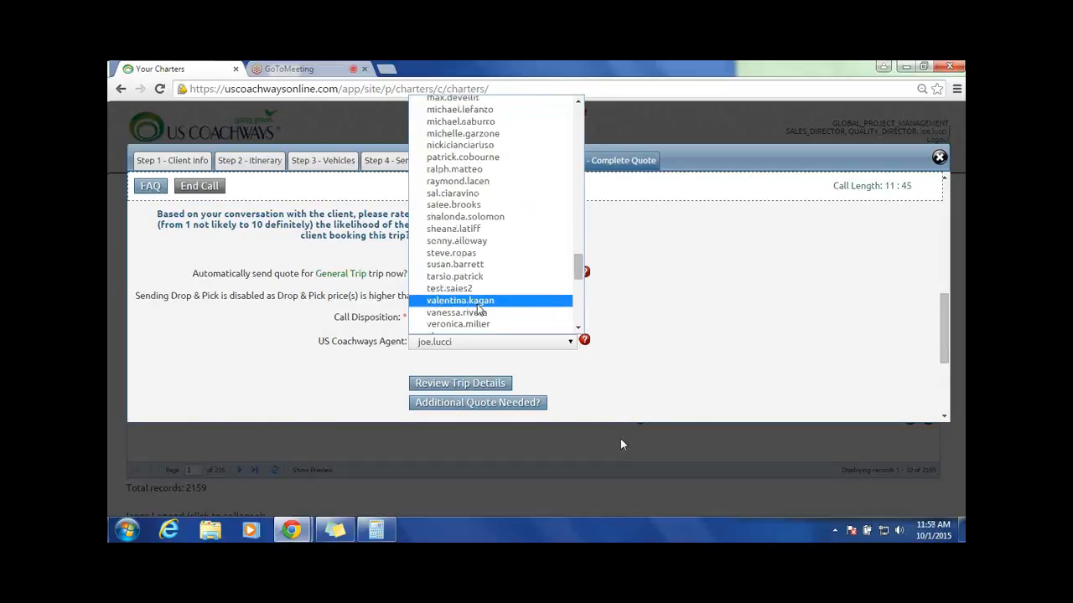
{"action": "scroll", "coordinate": [479, 312], "scroll_direction": "down", "scroll_amount": 5}
{"action": "scroll", "coordinate": [479, 312], "scroll_direction": "up", "scroll_amount": 4}
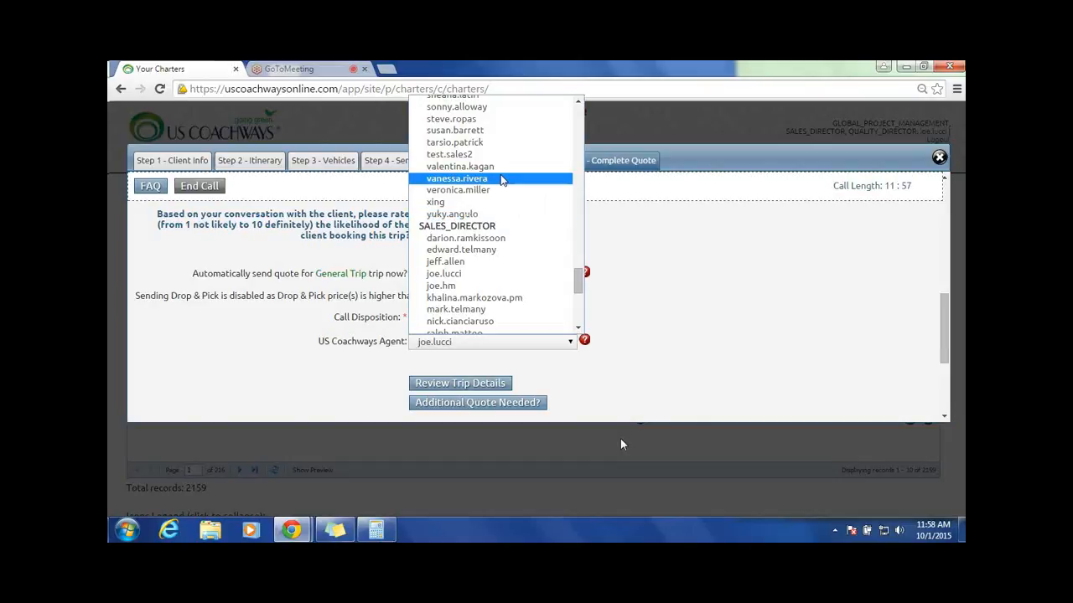
Step: Review the call disposition choices for the quote, keeping TEST selected
{"action": "left_click", "coordinate": [476, 319]}
{"action": "left_click", "coordinate": [476, 318]}
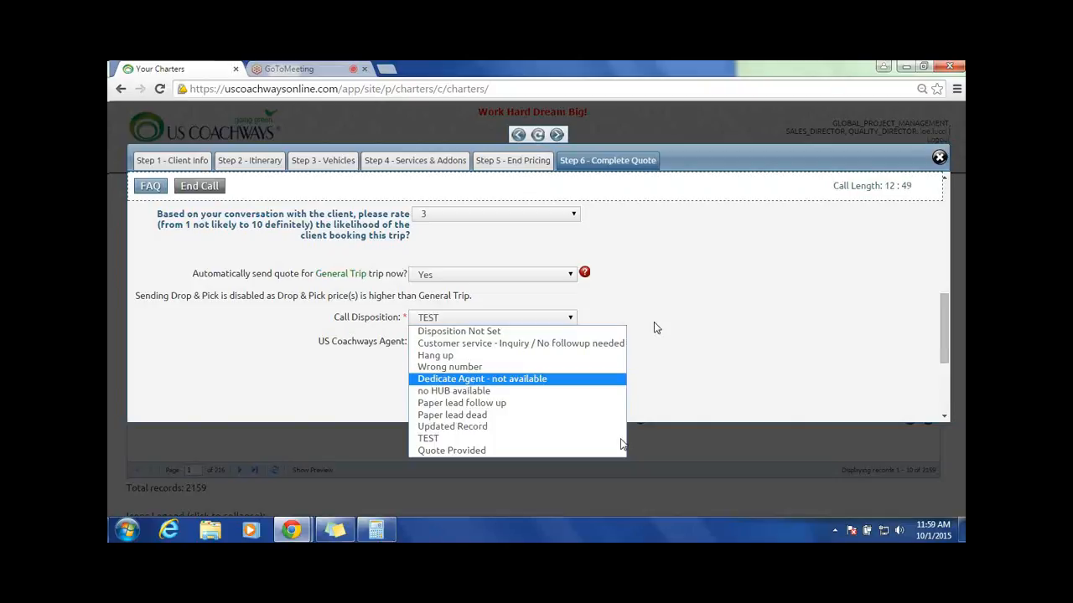
{"action": "left_click", "coordinate": [448, 438]}
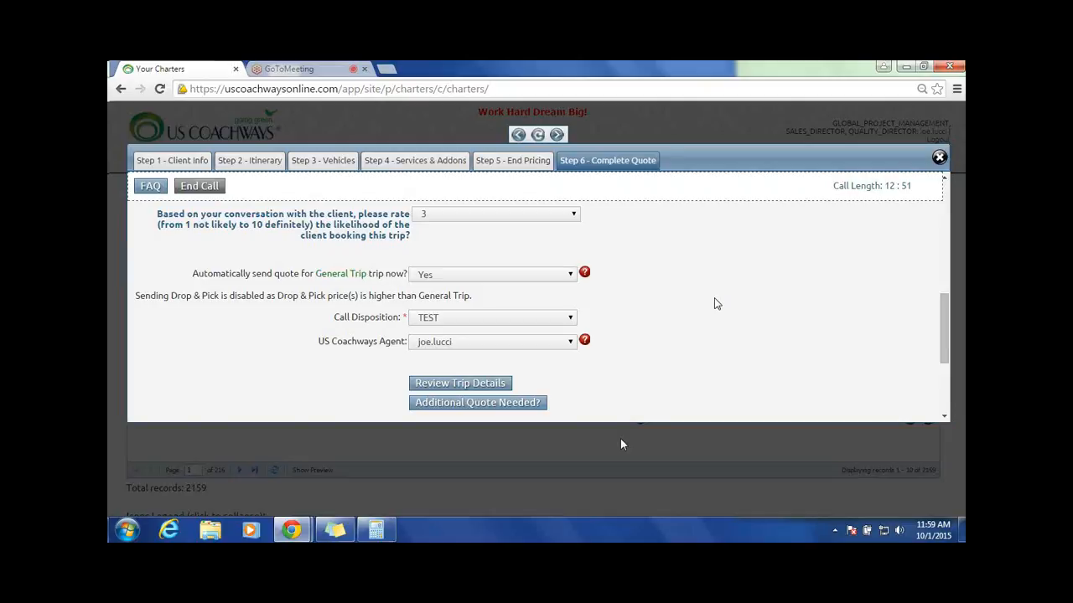
{"action": "scroll", "coordinate": [716, 303], "scroll_direction": "up", "scroll_amount": 5}
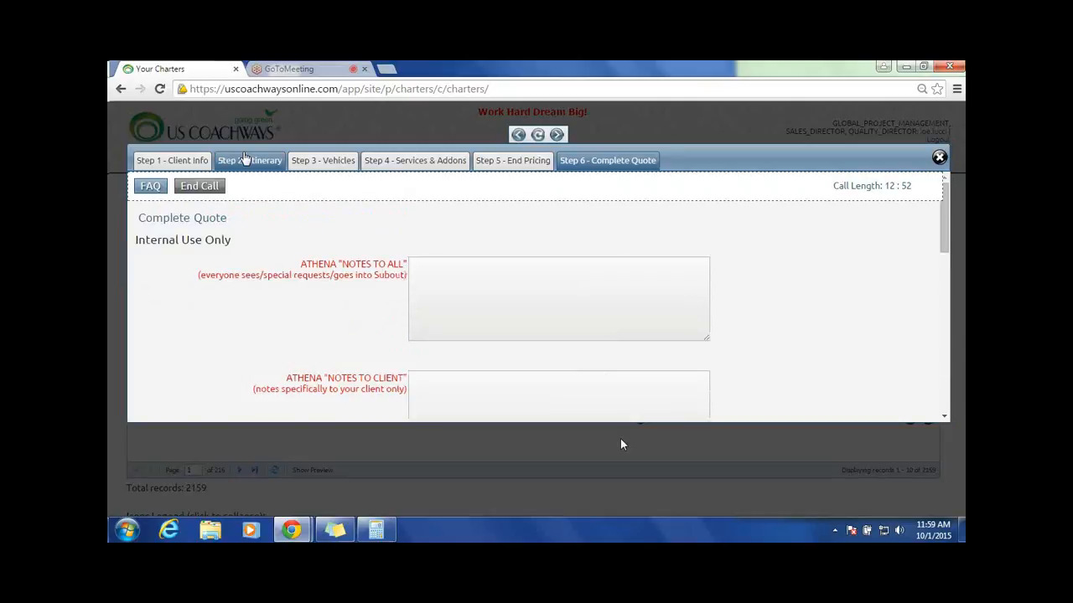
{"action": "scroll", "coordinate": [825, 260], "scroll_direction": "down", "scroll_amount": 5}
{"action": "scroll", "coordinate": [825, 261], "scroll_direction": "down", "scroll_amount": 5}
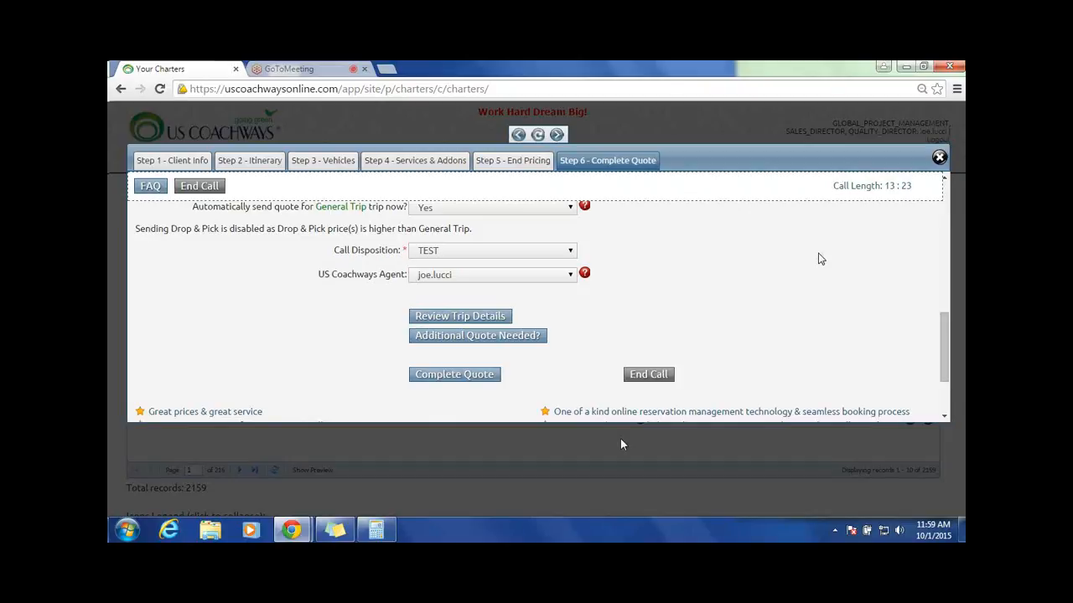
{"action": "left_click", "coordinate": [560, 253]}
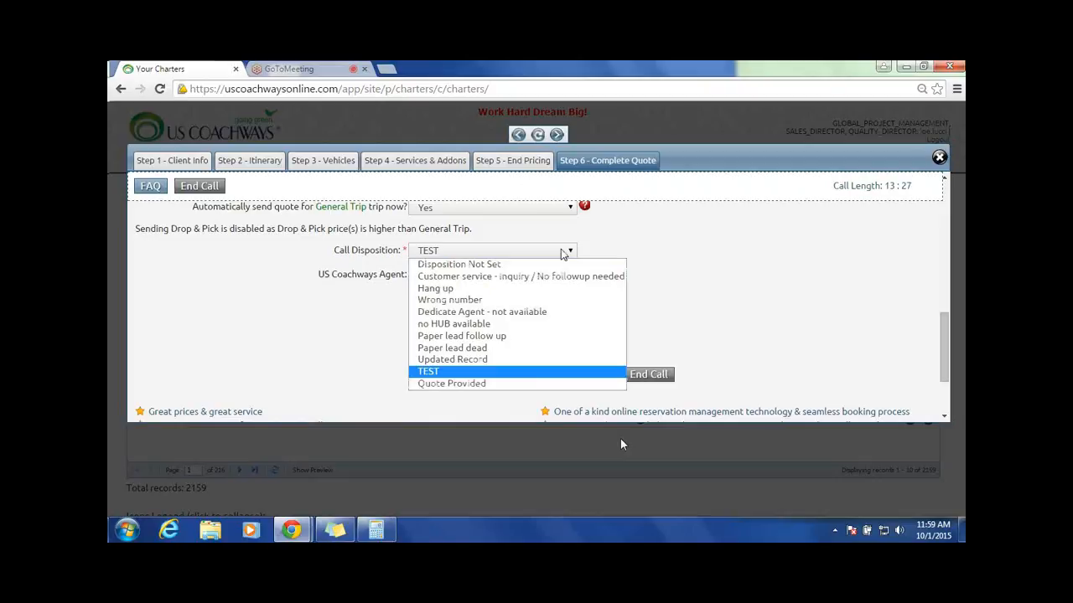
{"action": "left_click", "coordinate": [753, 274]}
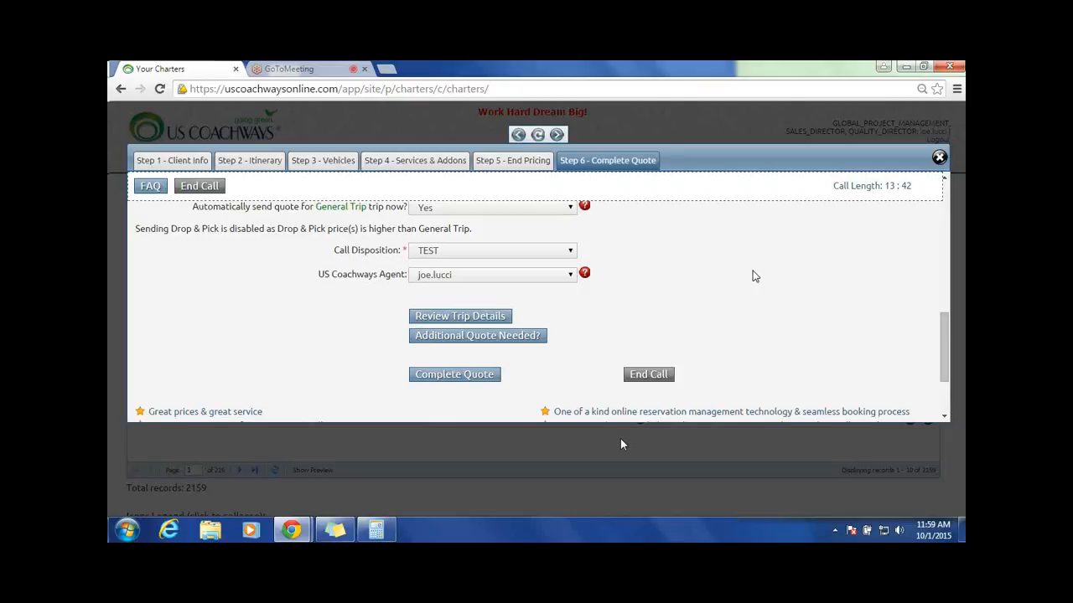
{"action": "left_click", "coordinate": [543, 251]}
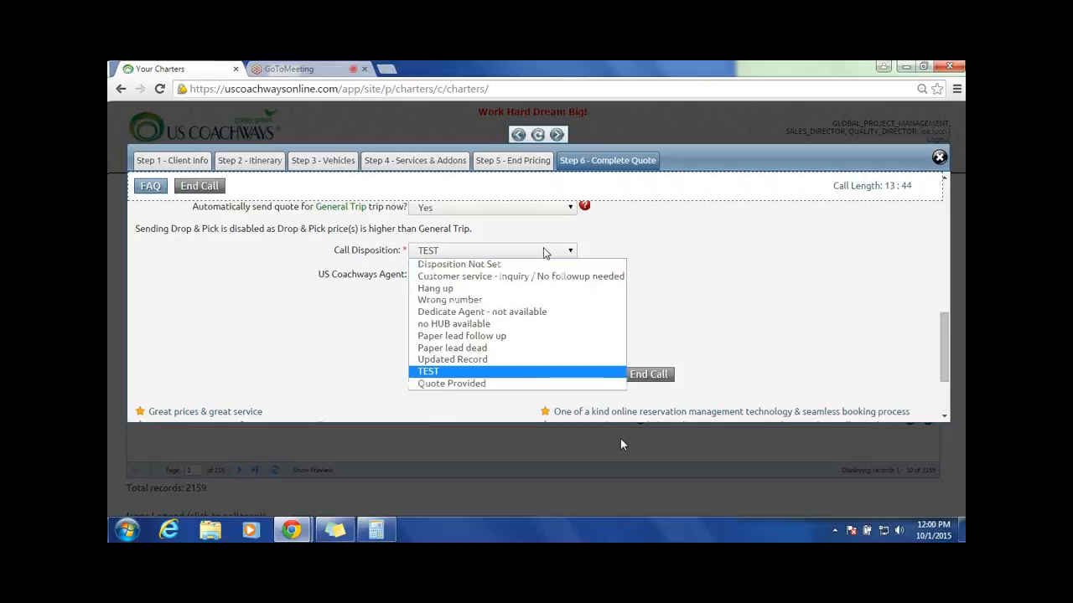
{"action": "left_click", "coordinate": [683, 232]}
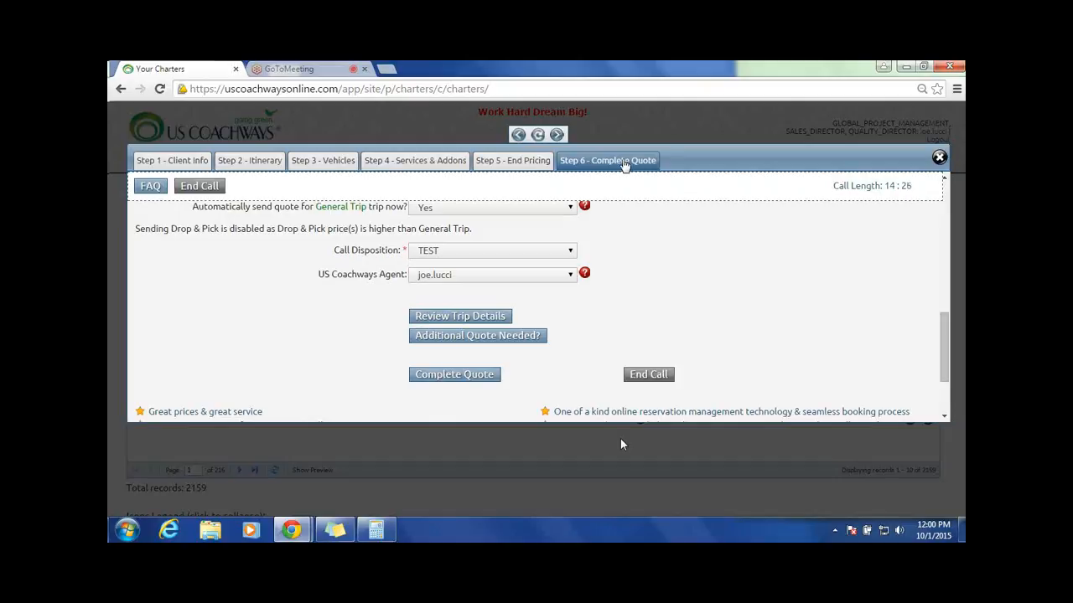
Step: End the quote call with the call disposition set to TEST and save it
{"action": "left_click", "coordinate": [653, 376]}
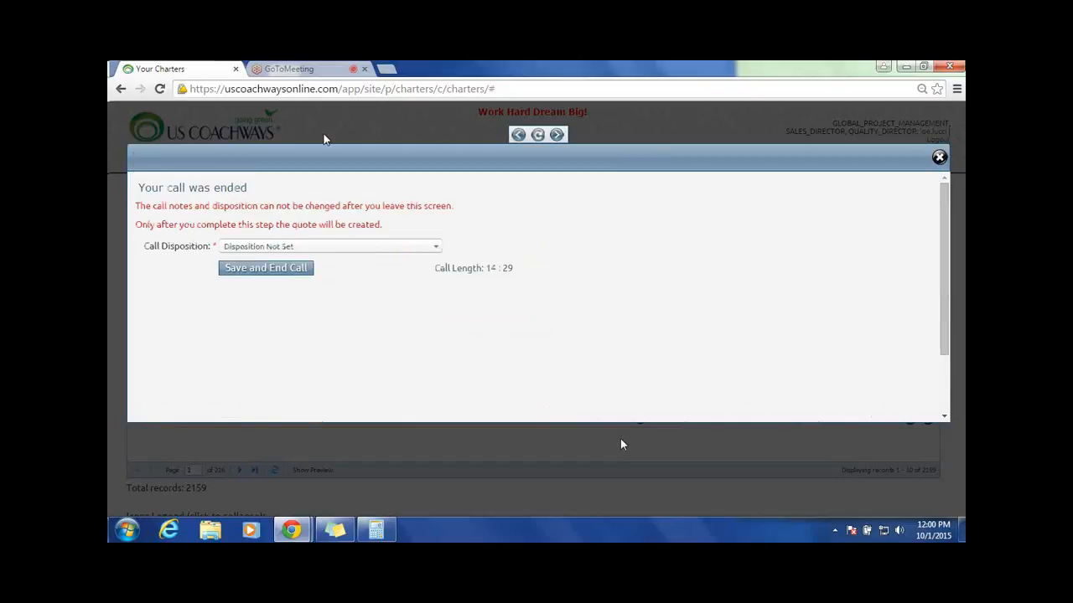
{"action": "left_click", "coordinate": [414, 248]}
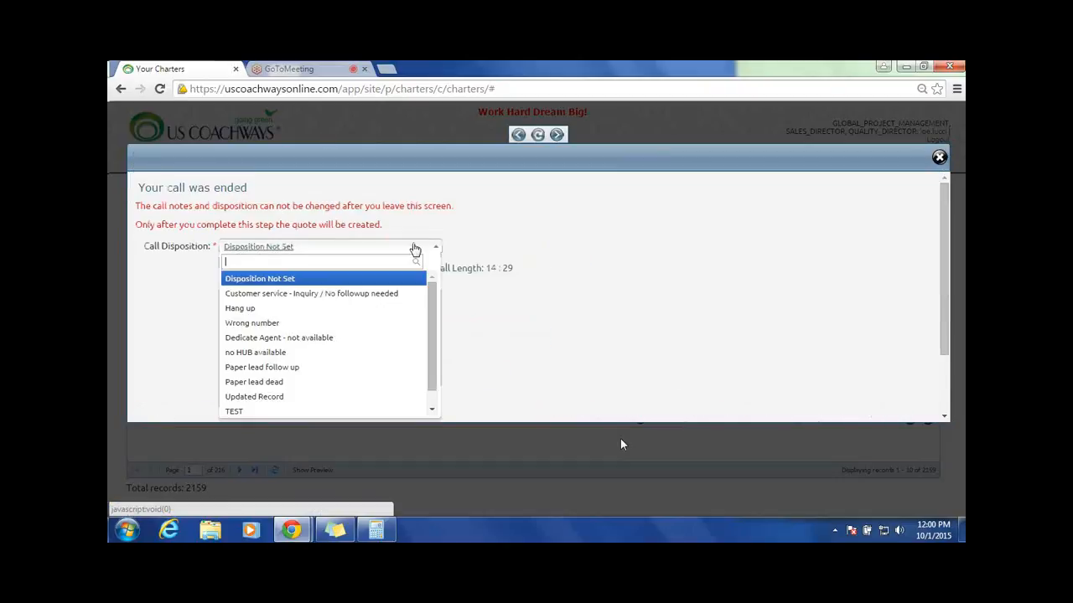
{"action": "left_click", "coordinate": [239, 410]}
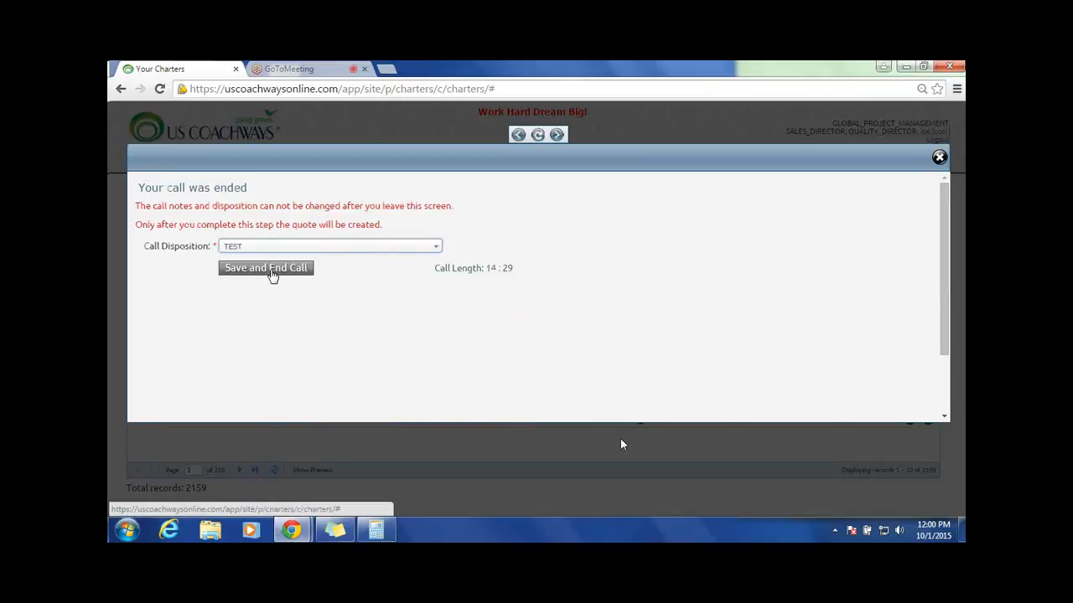
{"action": "left_click", "coordinate": [268, 270]}
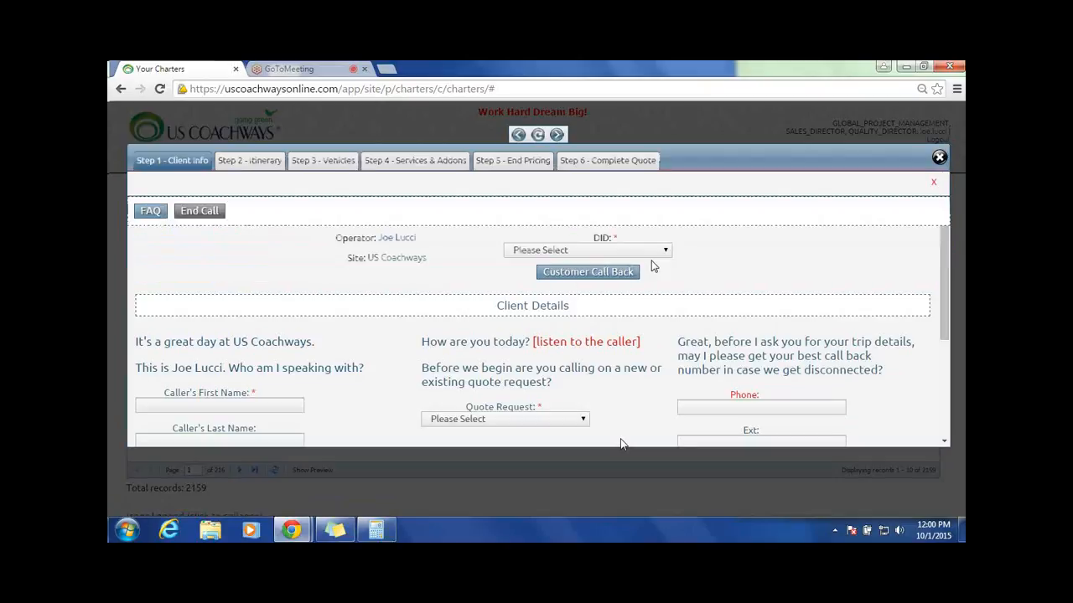
Step: Start a new quote call and review the available DID choices in the client information
{"action": "left_click", "coordinate": [650, 254]}
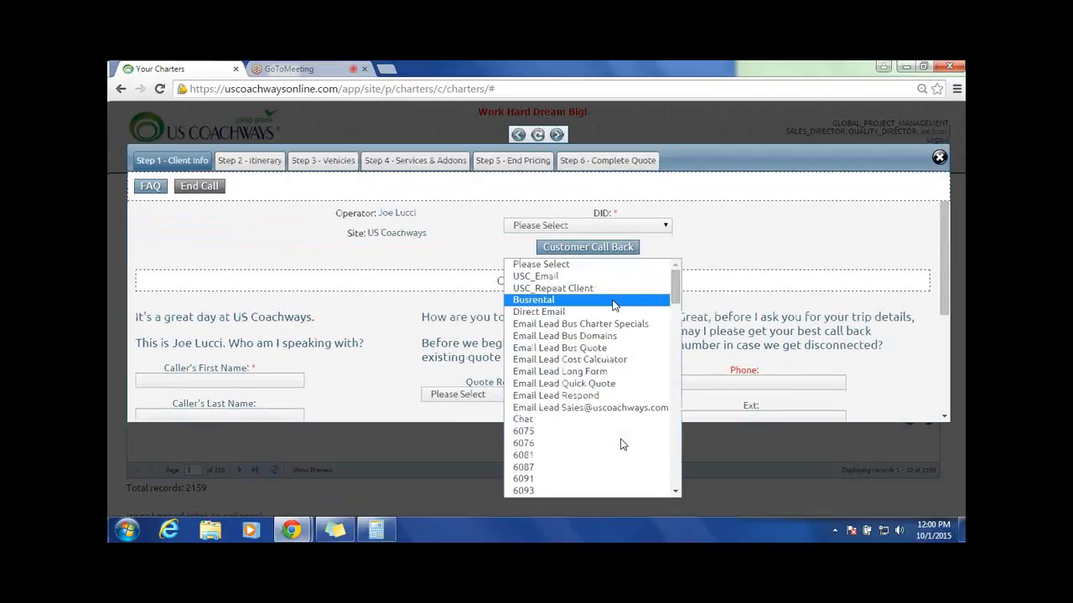
{"action": "scroll", "coordinate": [616, 306], "scroll_direction": "down", "scroll_amount": 4}
{"action": "scroll", "coordinate": [612, 310], "scroll_direction": "down", "scroll_amount": 15}
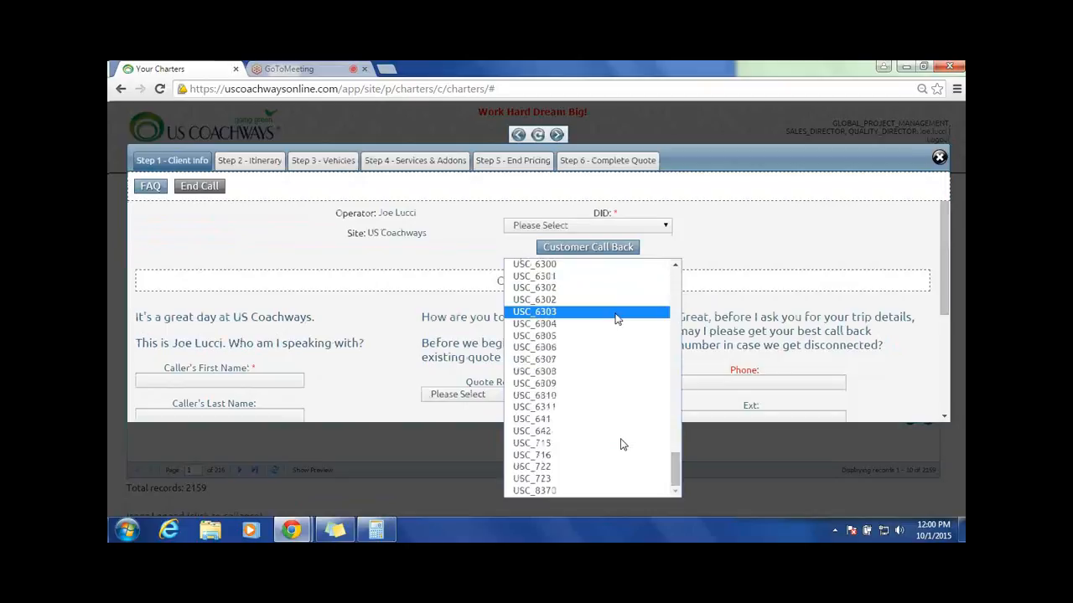
{"action": "scroll", "coordinate": [614, 314], "scroll_direction": "up", "scroll_amount": 20}
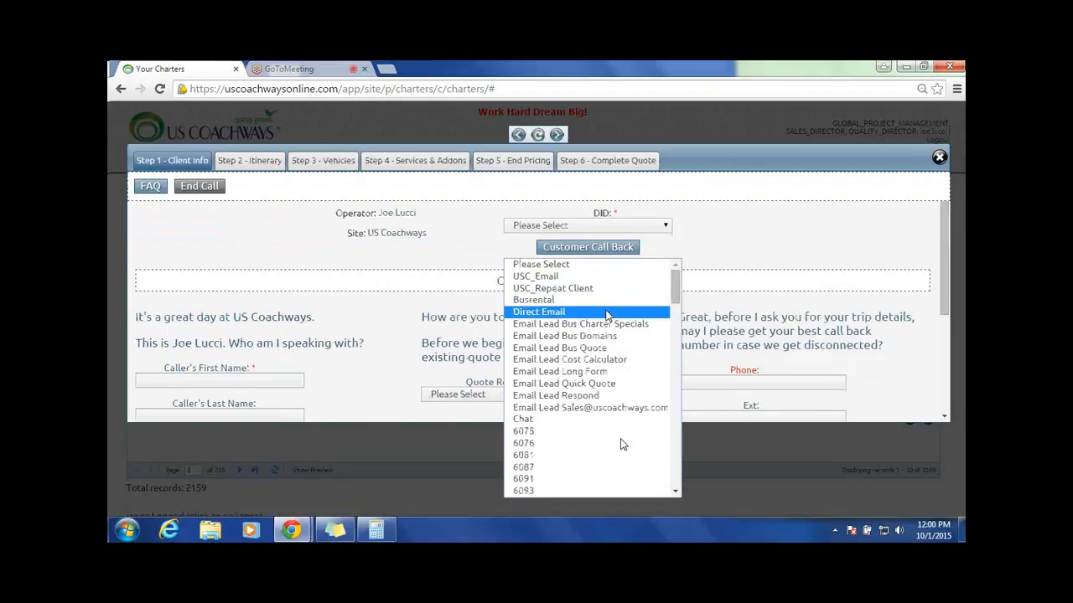
{"action": "left_click", "coordinate": [705, 221]}
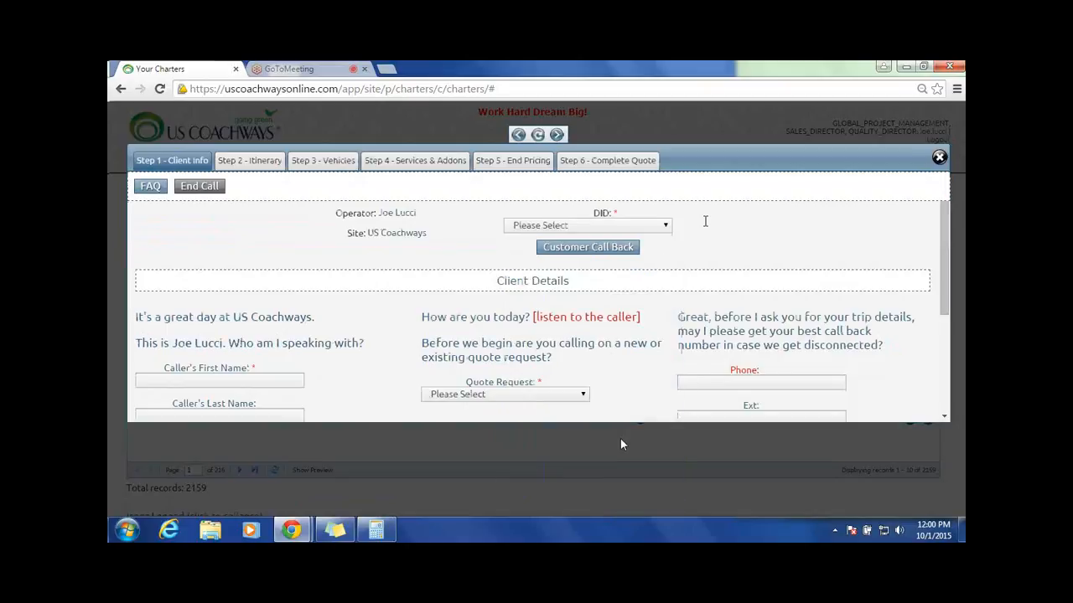
{"action": "left_click", "coordinate": [658, 226]}
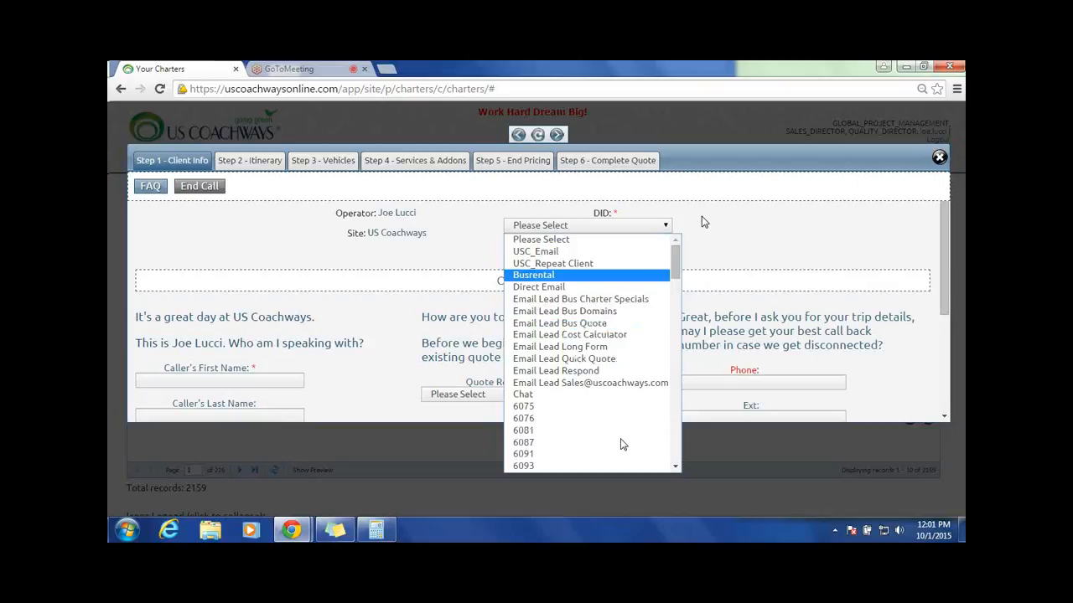
{"action": "scroll", "coordinate": [540, 344], "scroll_direction": "down", "scroll_amount": 5}
{"action": "scroll", "coordinate": [541, 343], "scroll_direction": "down", "scroll_amount": 5}
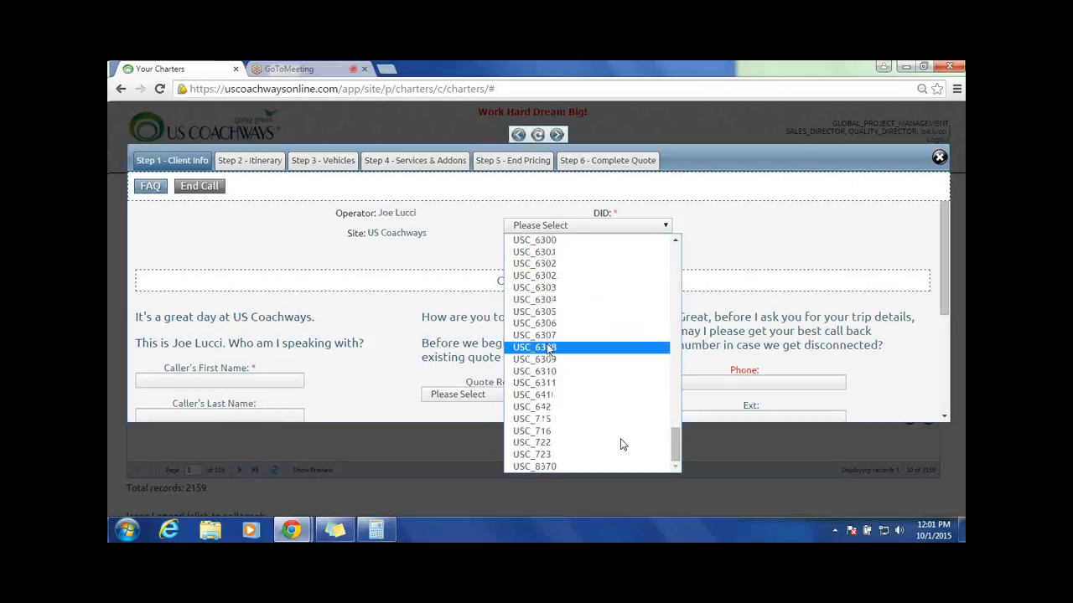
{"action": "scroll", "coordinate": [548, 349], "scroll_direction": "up", "scroll_amount": 10}
{"action": "left_click", "coordinate": [704, 245]}
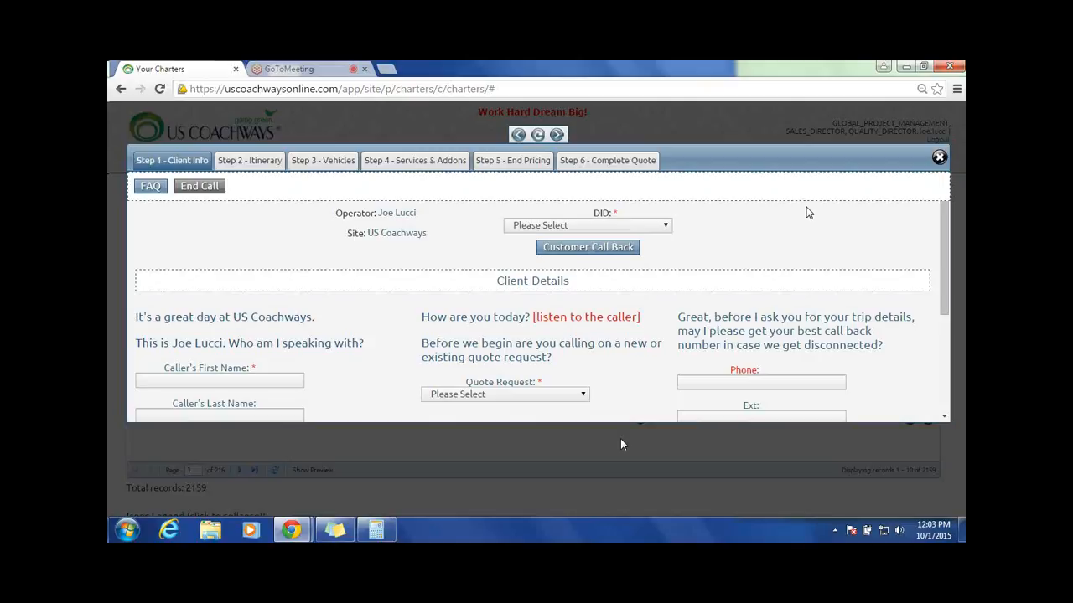
Step: Switch to the GoToMeeting session for the price matrix training
{"action": "left_click", "coordinate": [295, 67]}
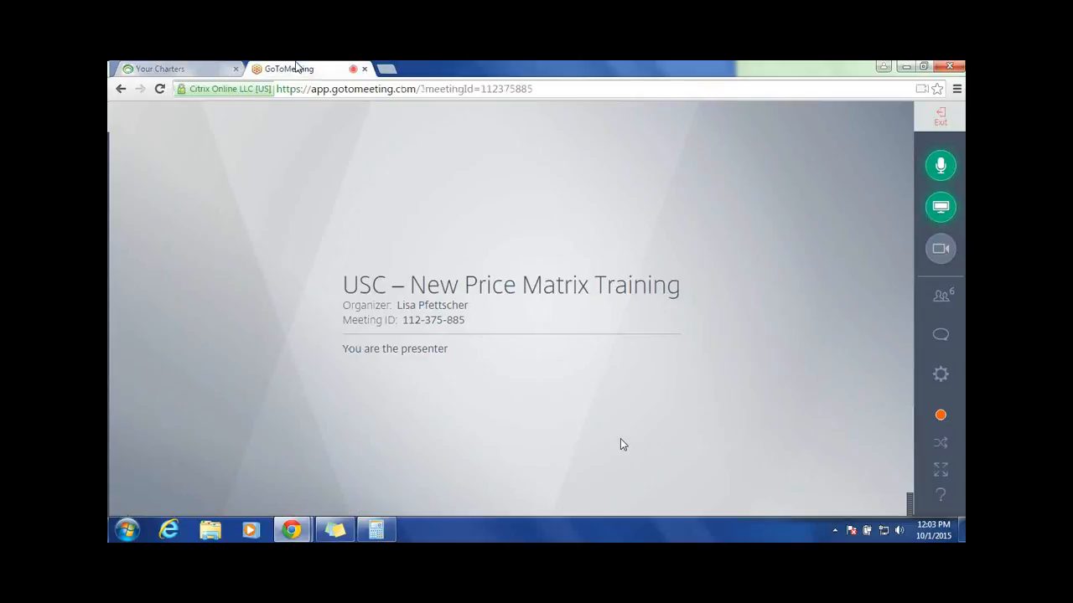